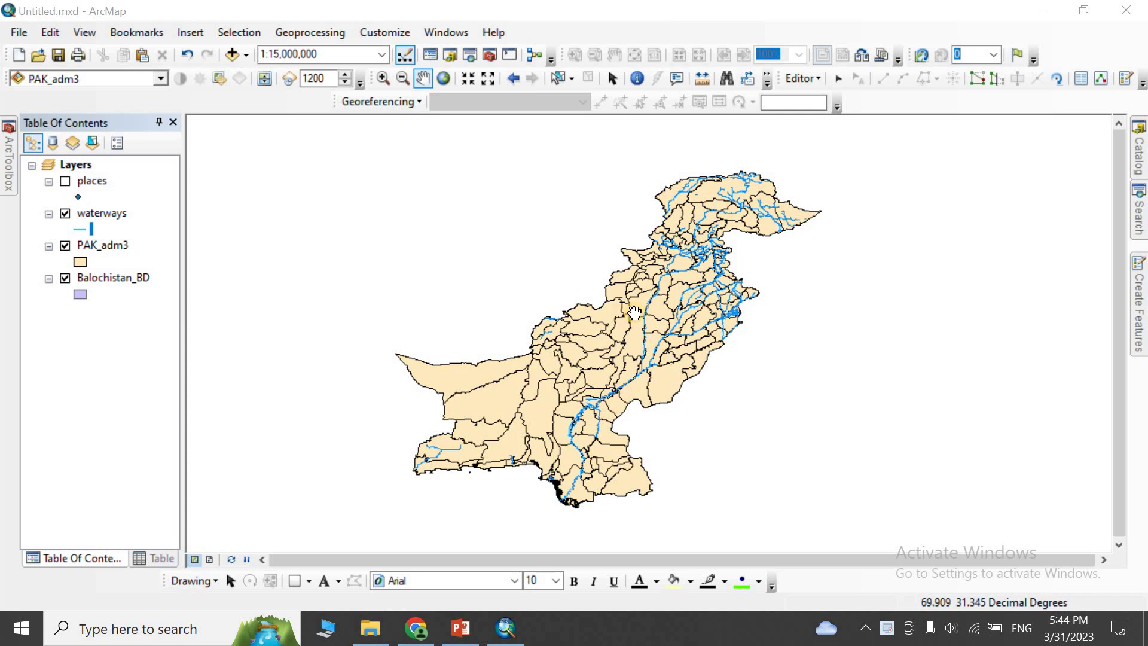
Hide the waterways layer and reposition the map of Pakistan in the data view
{"action": "left_click", "coordinate": [65, 213]}
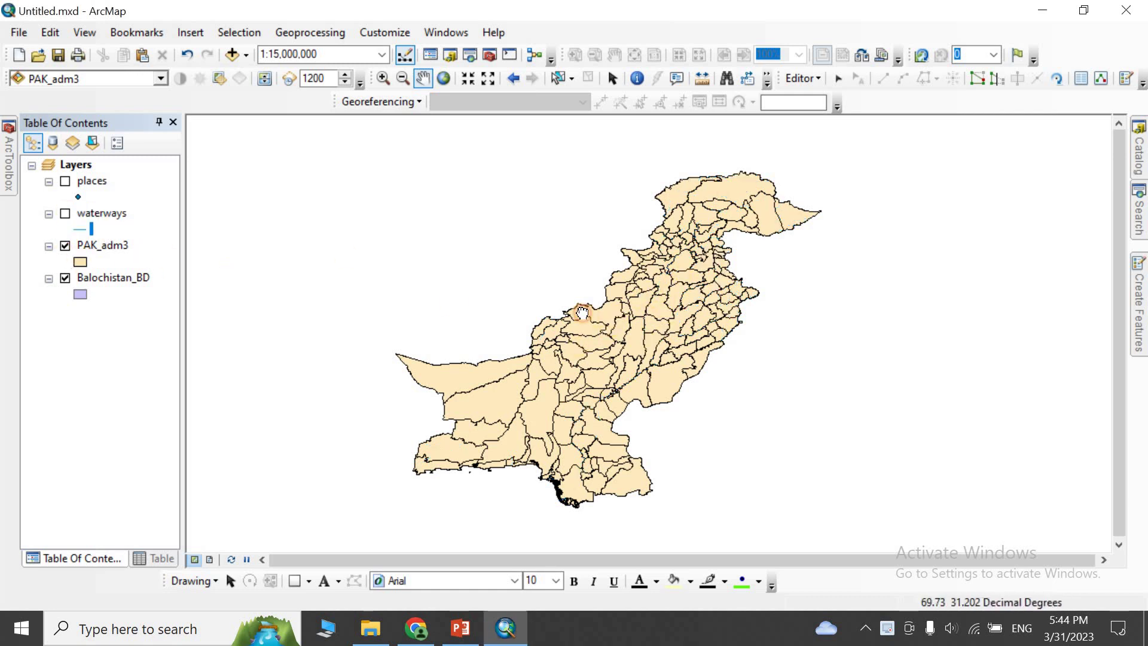
{"action": "left_click_drag", "start_coordinate": [582, 312], "coordinate": [545, 297]}
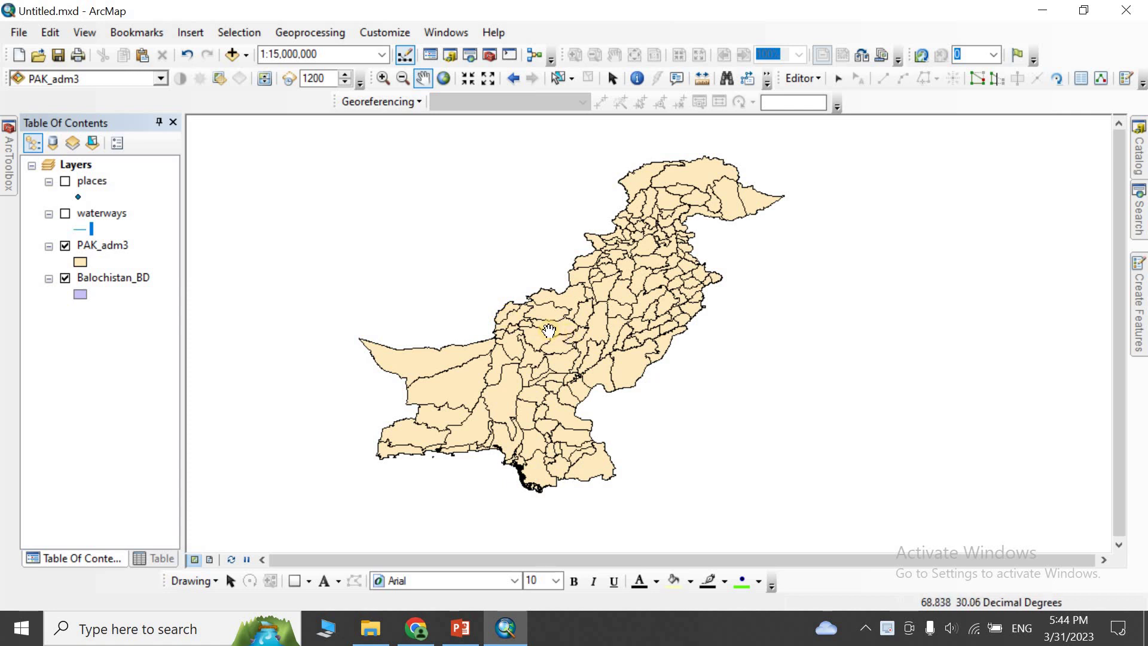
Review the general properties and scale range options of the PAK_adm3 layer, leaving them as they are
{"action": "right_click", "coordinate": [106, 243]}
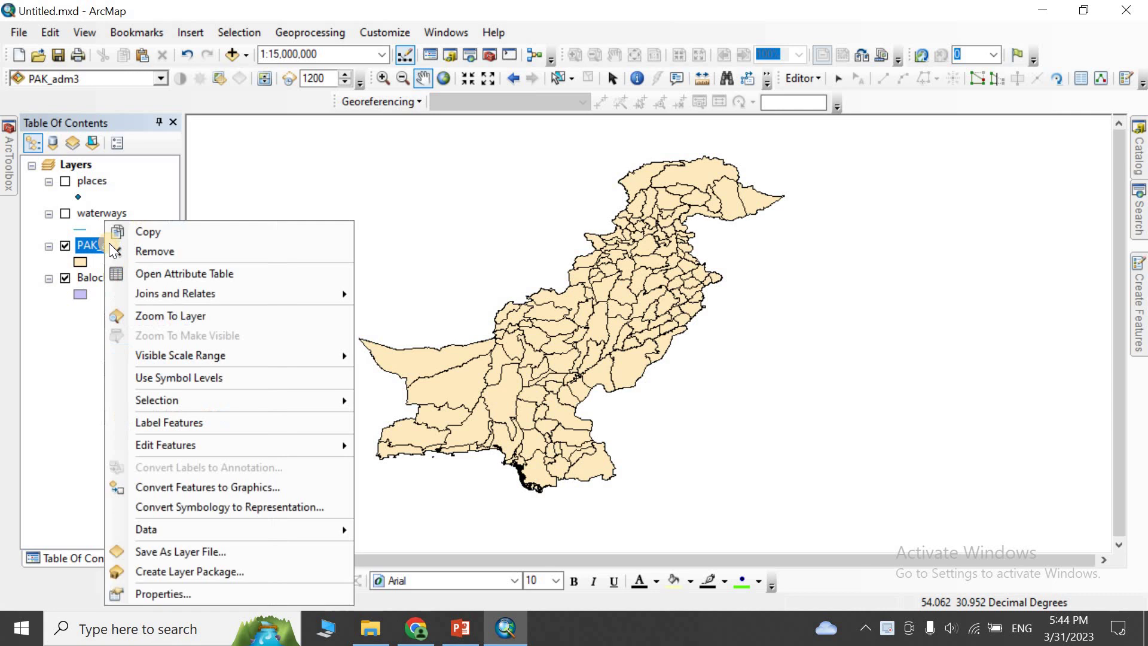
{"action": "left_click", "coordinate": [214, 594]}
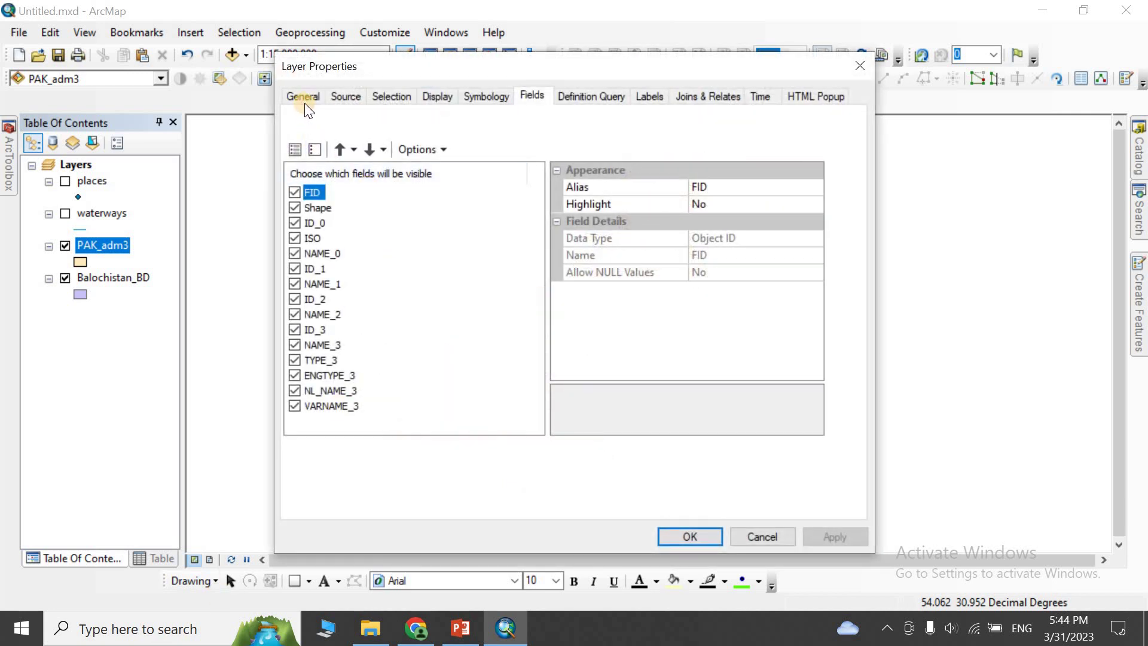
{"action": "left_click", "coordinate": [303, 101]}
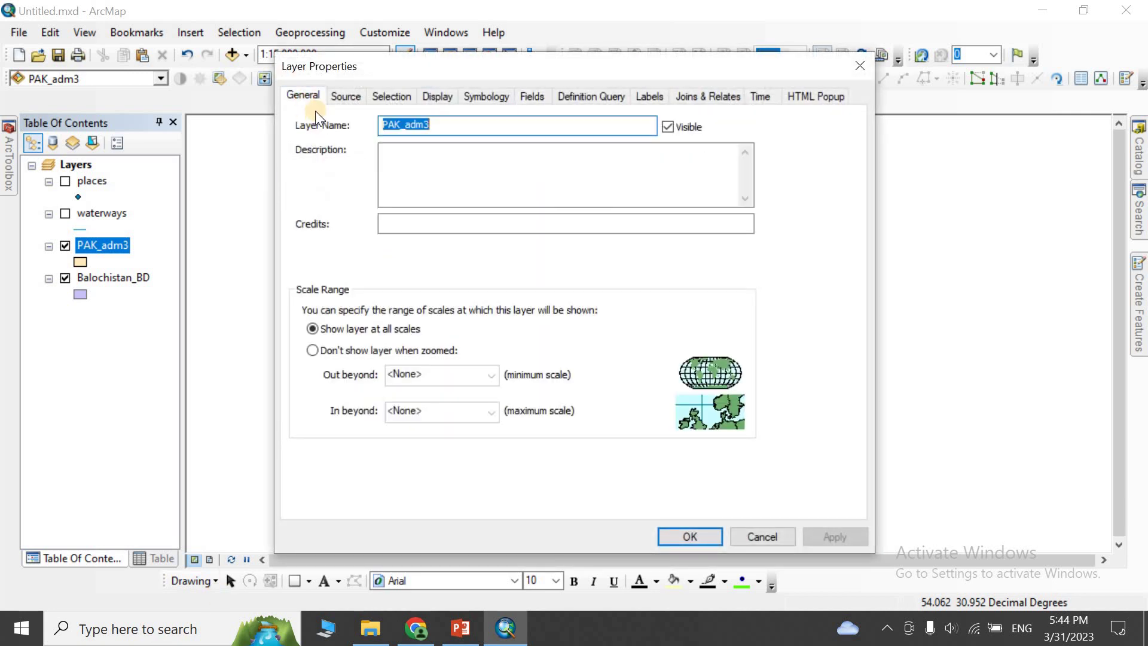
{"action": "left_click_drag", "start_coordinate": [364, 68], "coordinate": [443, 62]}
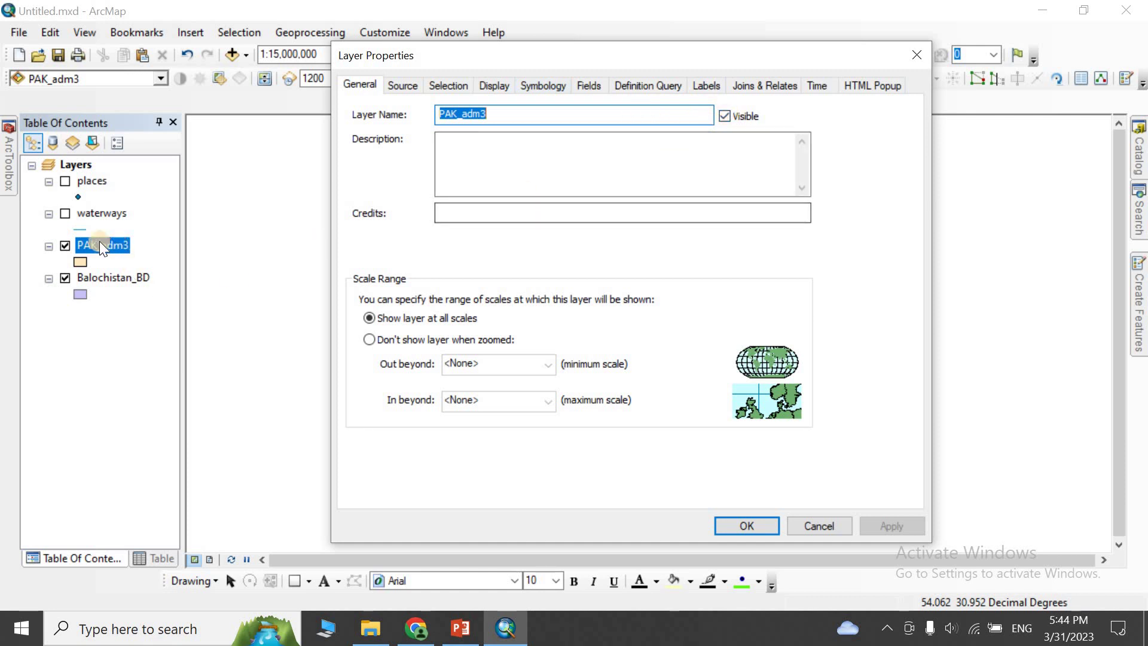
{"action": "left_click", "coordinate": [461, 157]}
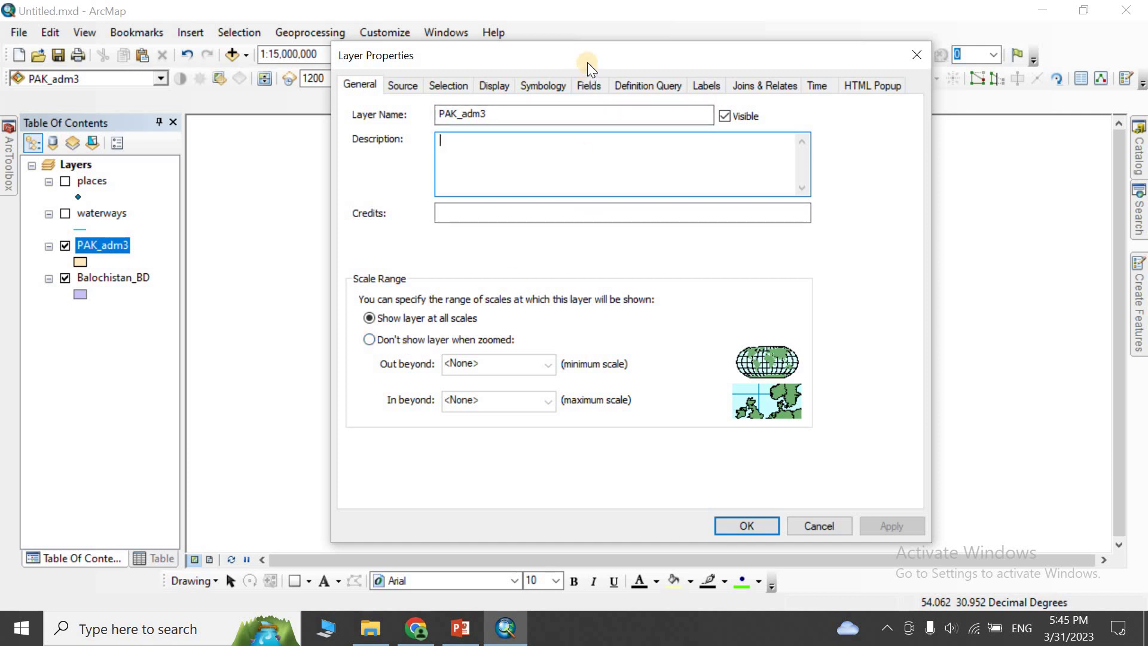
{"action": "left_click_drag", "start_coordinate": [588, 62], "coordinate": [465, 75]}
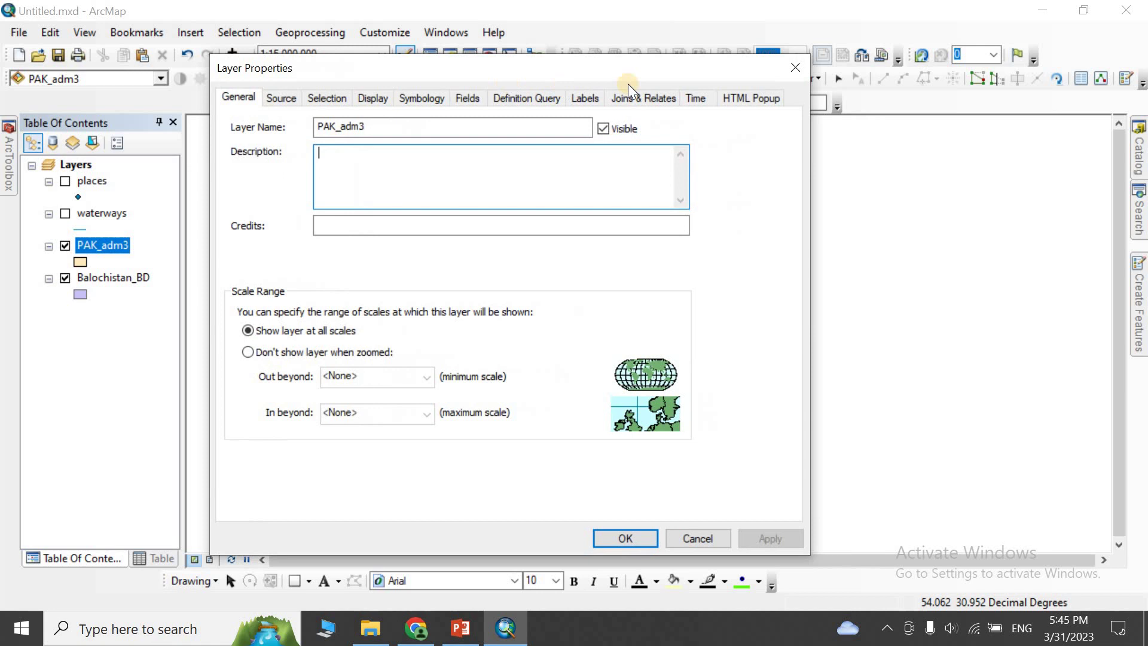
{"action": "left_click", "coordinate": [797, 69]}
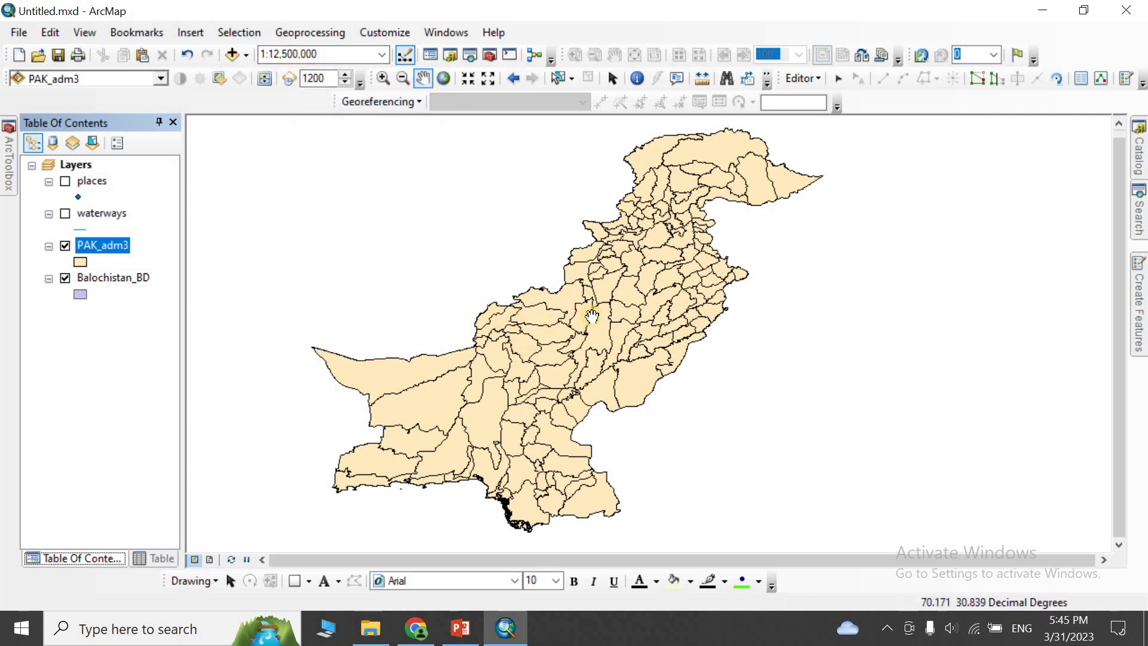
Copy the current map scale, 1:12,500,000, and open the layer properties of PAK_adm3
{"action": "left_click", "coordinate": [329, 60]}
{"action": "key", "text": "ctrl+c"}
{"action": "right_click", "coordinate": [301, 58]}
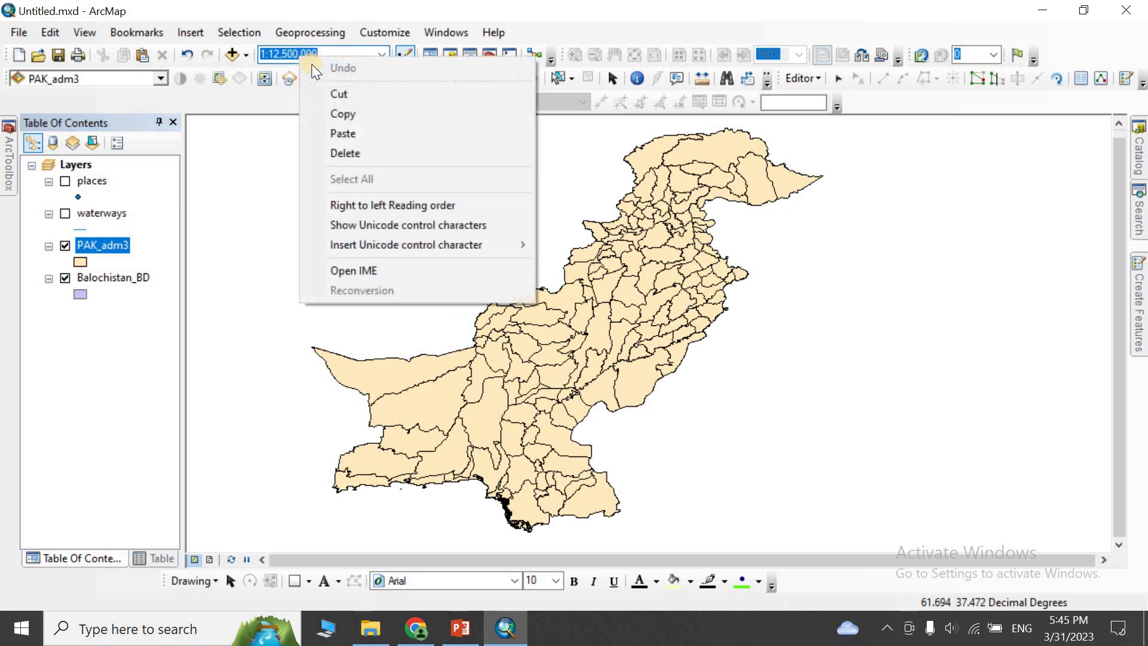
{"action": "left_click", "coordinate": [342, 114]}
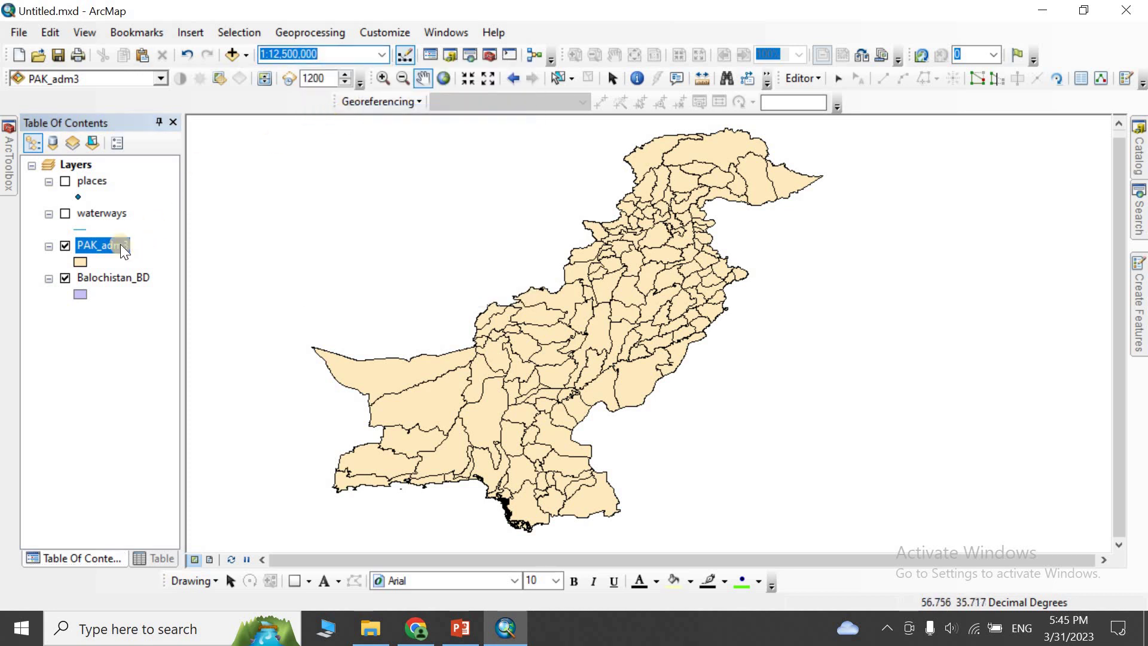
{"action": "right_click", "coordinate": [118, 245]}
{"action": "left_click", "coordinate": [214, 591]}
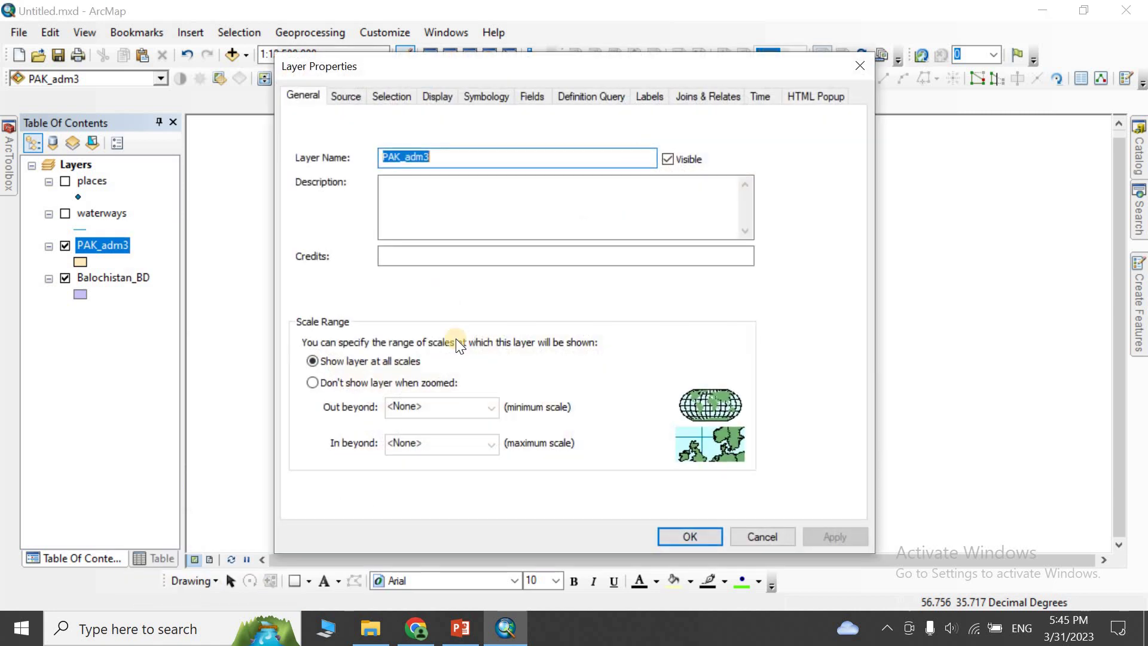
{"action": "left_click", "coordinate": [439, 407]}
{"action": "left_click_drag", "start_coordinate": [439, 406], "coordinate": [366, 411]}
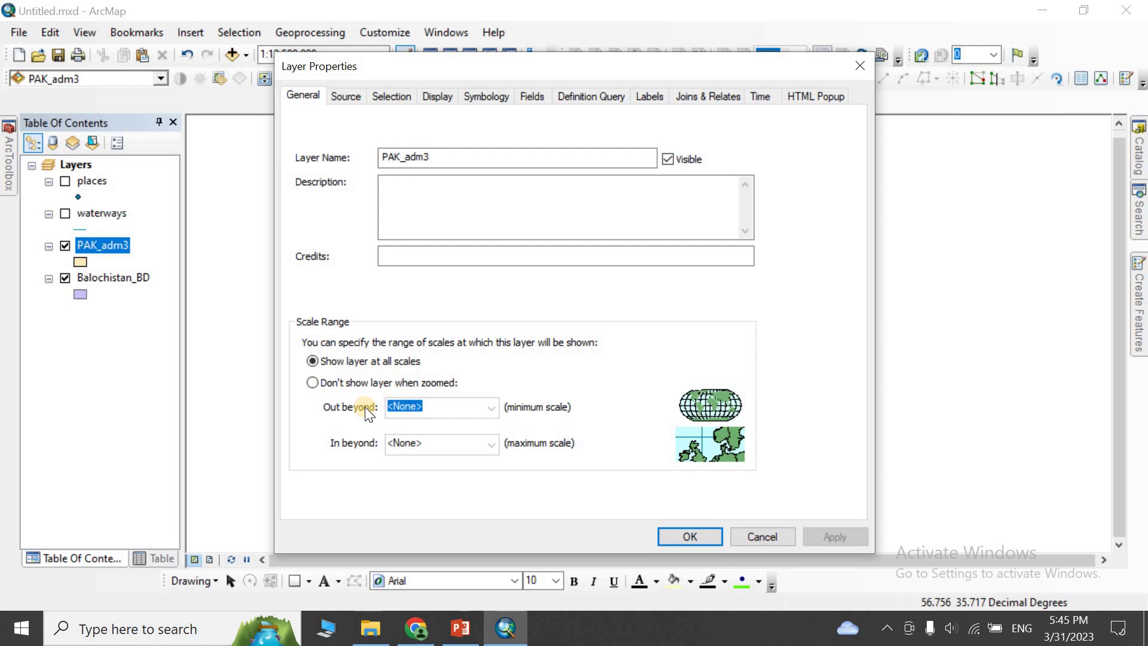
{"action": "right_click", "coordinate": [426, 403]}
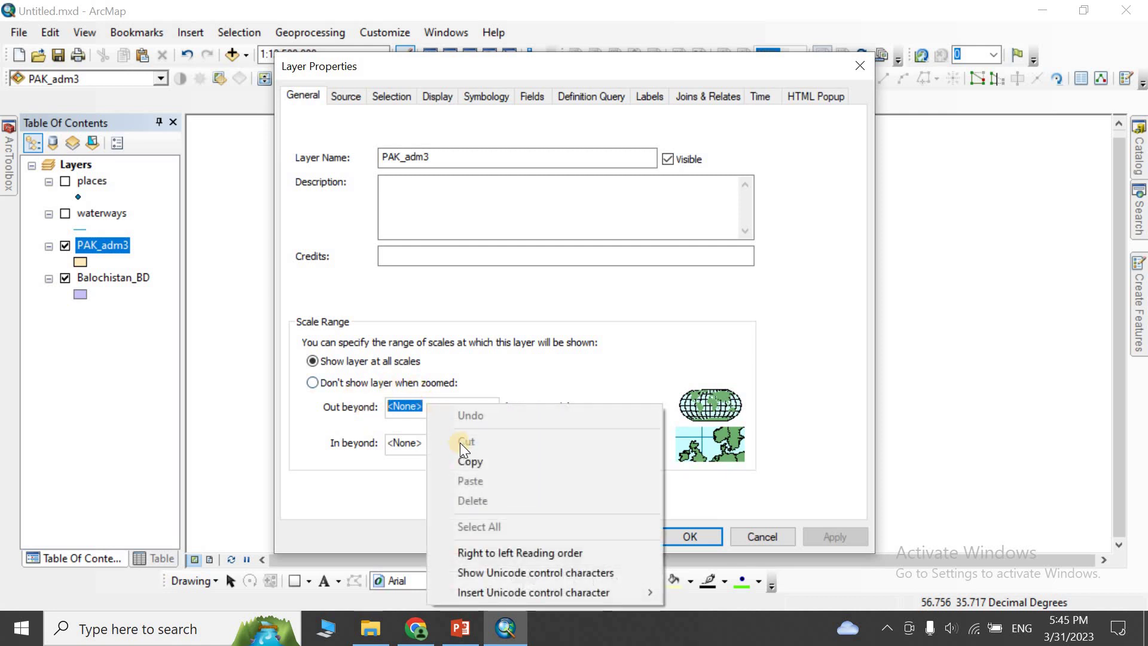
{"action": "left_click", "coordinate": [413, 408]}
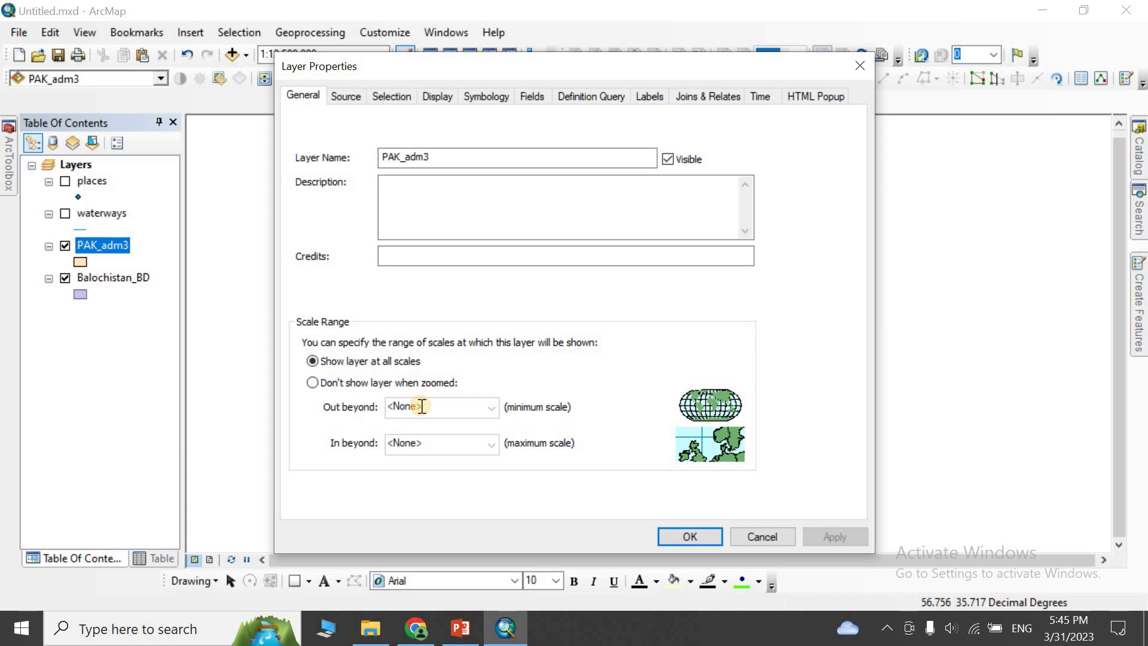
{"action": "left_click", "coordinate": [325, 415]}
Set PAK_adm3 not to show when zoomed out beyond the copied minimum scale of 1:12,500,000 and accept the properties
{"action": "left_click", "coordinate": [314, 383]}
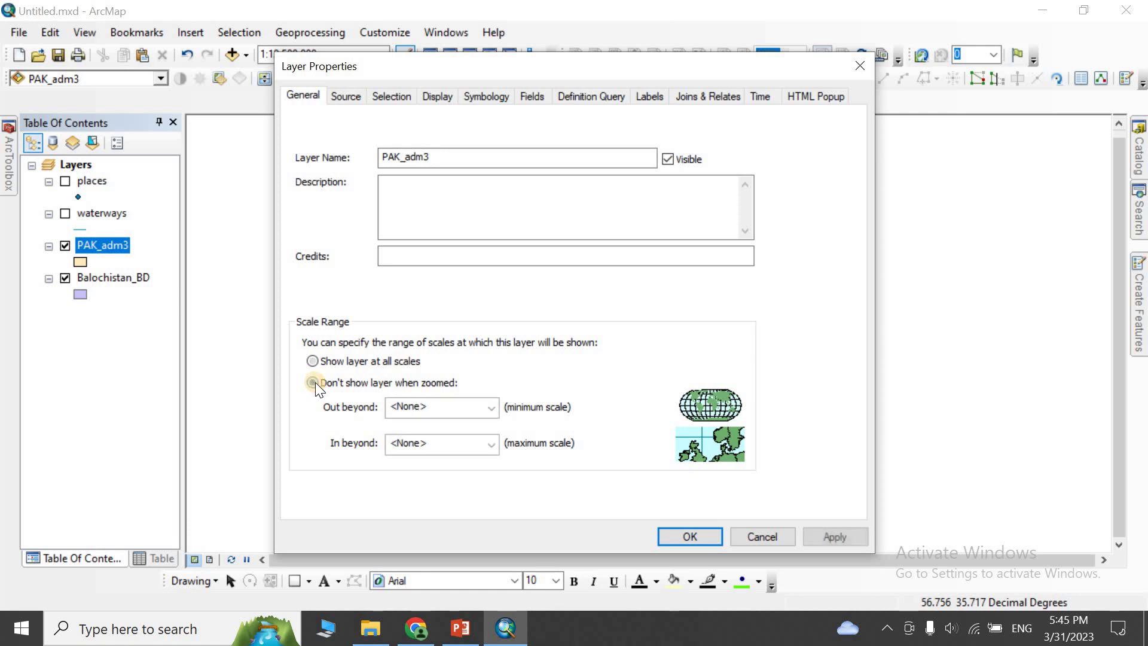
{"action": "double_click", "coordinate": [412, 407]}
{"action": "right_click", "coordinate": [413, 405]}
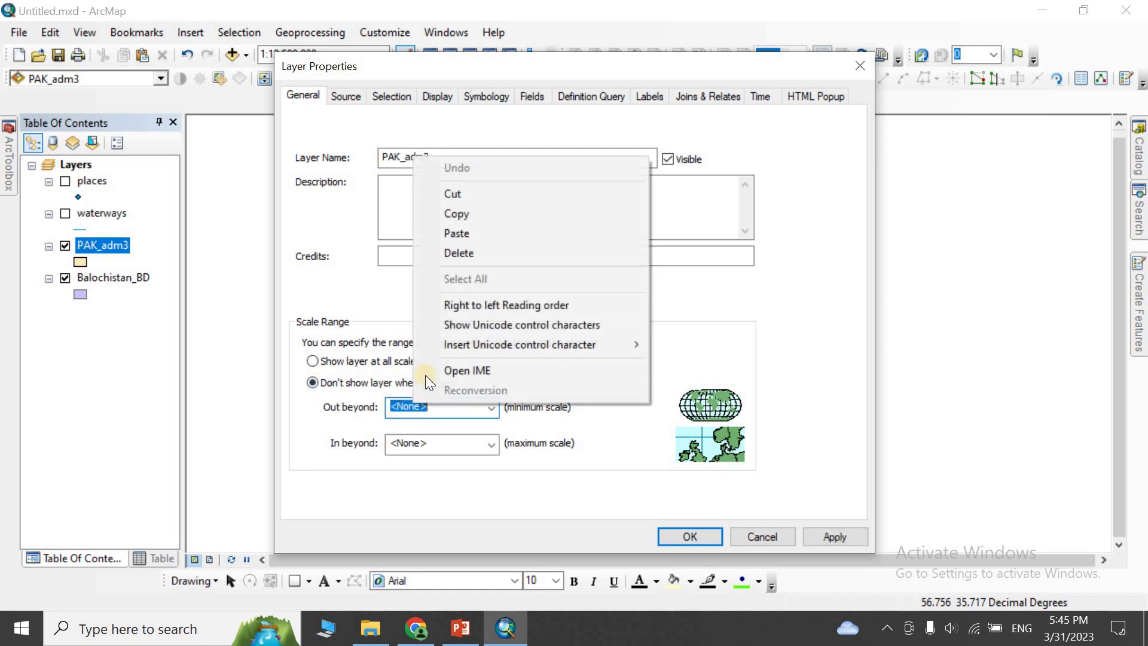
{"action": "left_click", "coordinate": [442, 232]}
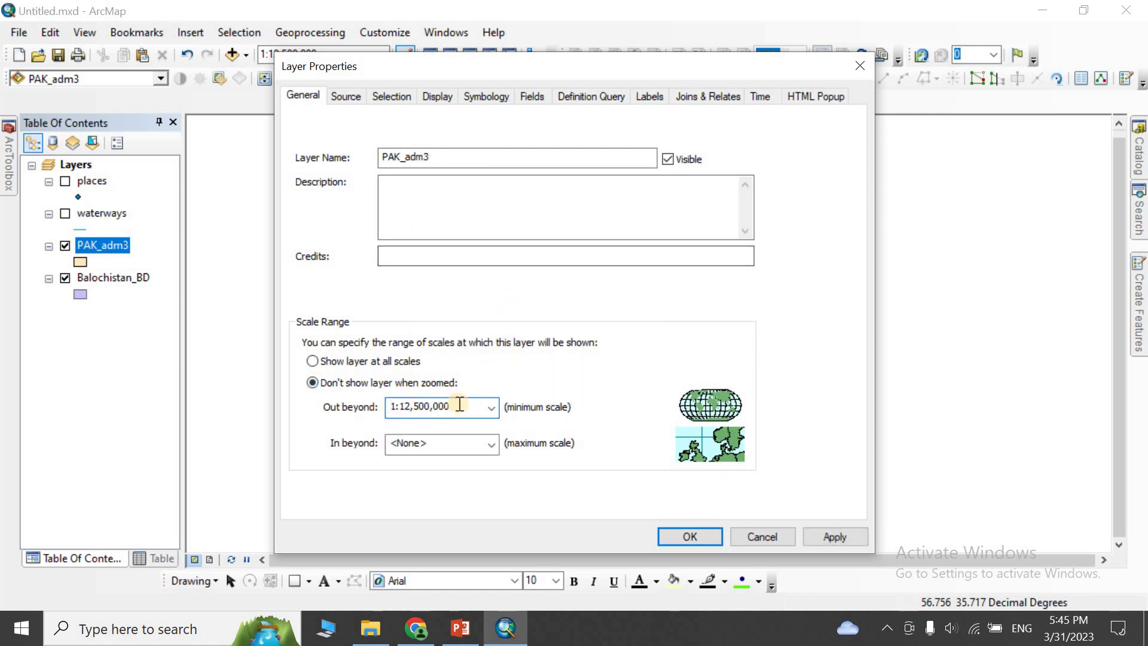
{"action": "mouse_move", "coordinate": [454, 70]}
{"action": "left_mouse_down"}
{"action": "mouse_move", "coordinate": [601, 73]}
{"action": "mouse_move", "coordinate": [570, 67]}
{"action": "left_mouse_up"}
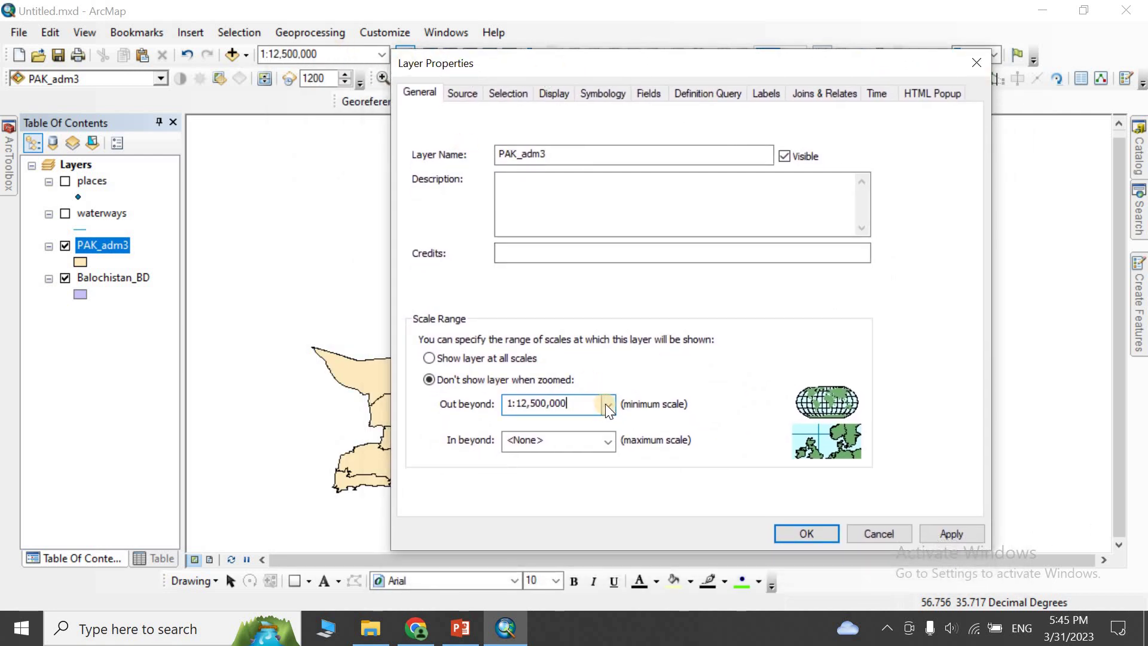
{"action": "left_click", "coordinate": [806, 534]}
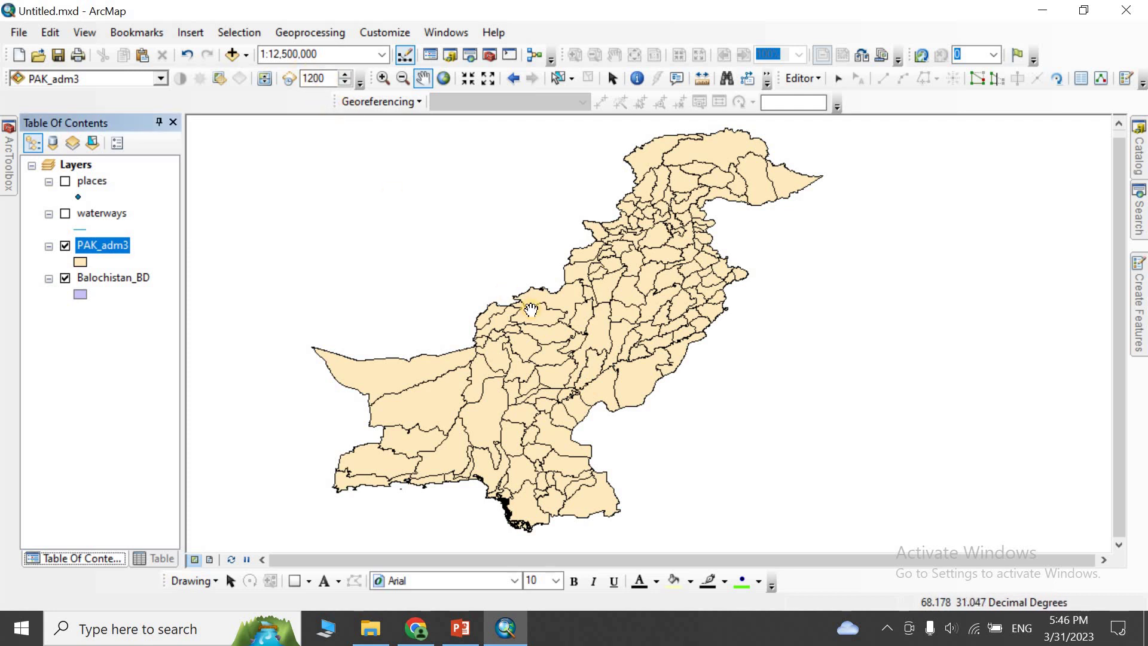
Zoom out past 1:12,500,000 and back in to check the visibility of PAK_adm3 around its minimum scale
{"action": "scroll", "coordinate": [531, 309], "scroll_direction": "down", "scroll_amount": 1}
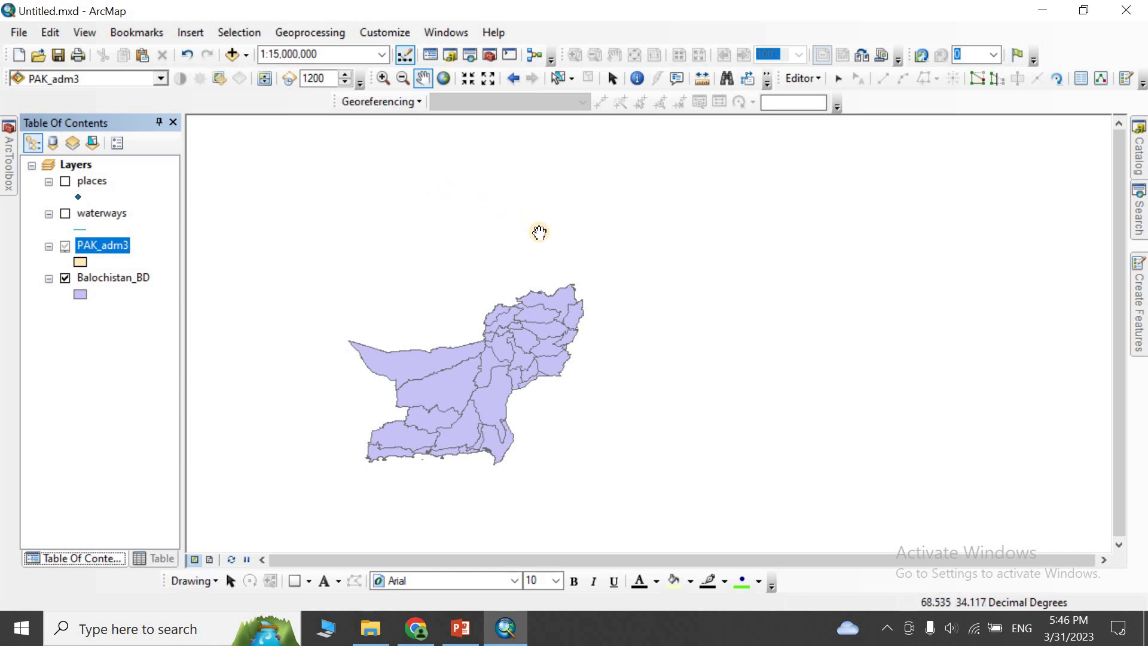
{"action": "scroll", "coordinate": [539, 232], "scroll_direction": "up", "scroll_amount": 1}
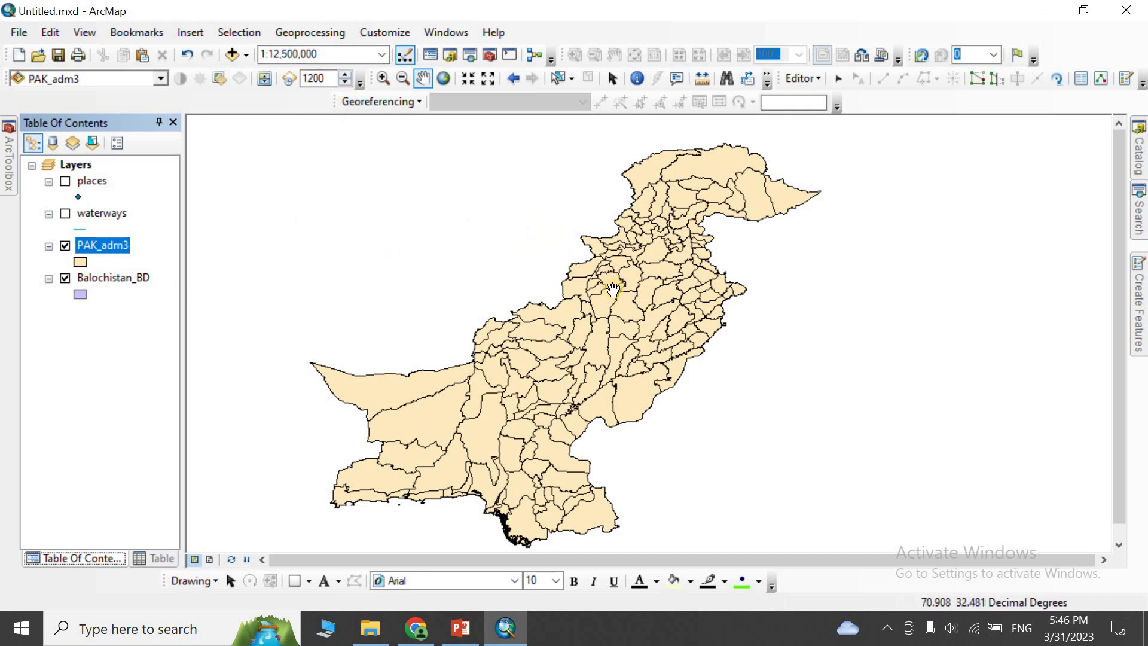
Zoom the map to 1:5,000,000 and copy that scale value
{"action": "scroll", "coordinate": [613, 289], "scroll_direction": "down", "scroll_amount": 4}
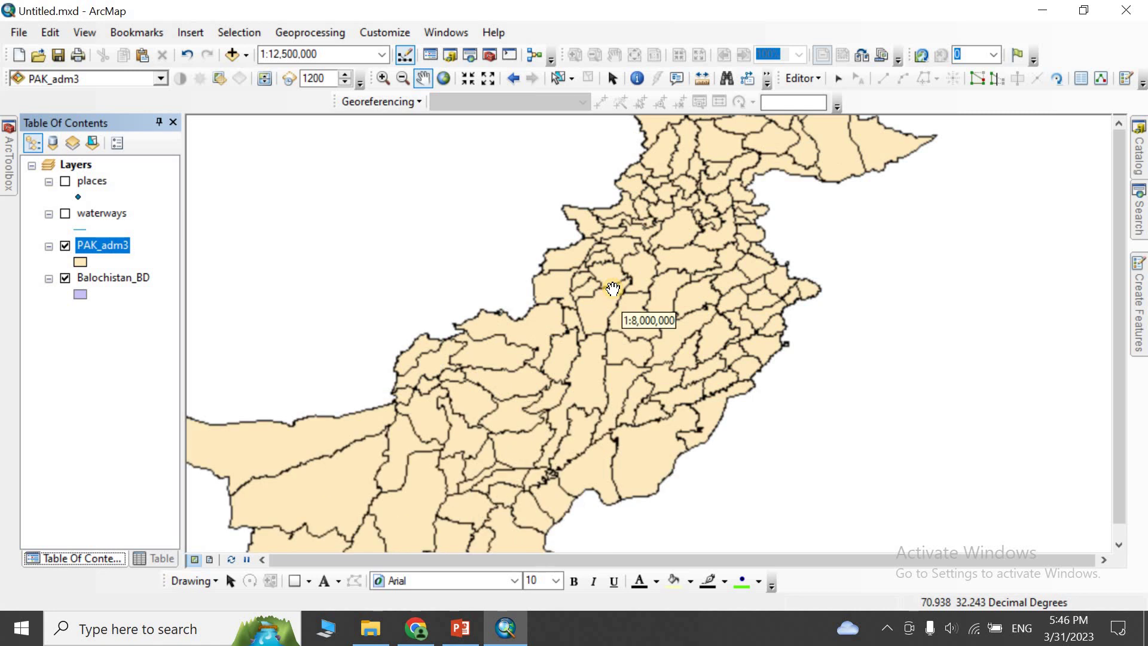
{"action": "scroll", "coordinate": [622, 288], "scroll_direction": "down", "scroll_amount": 1}
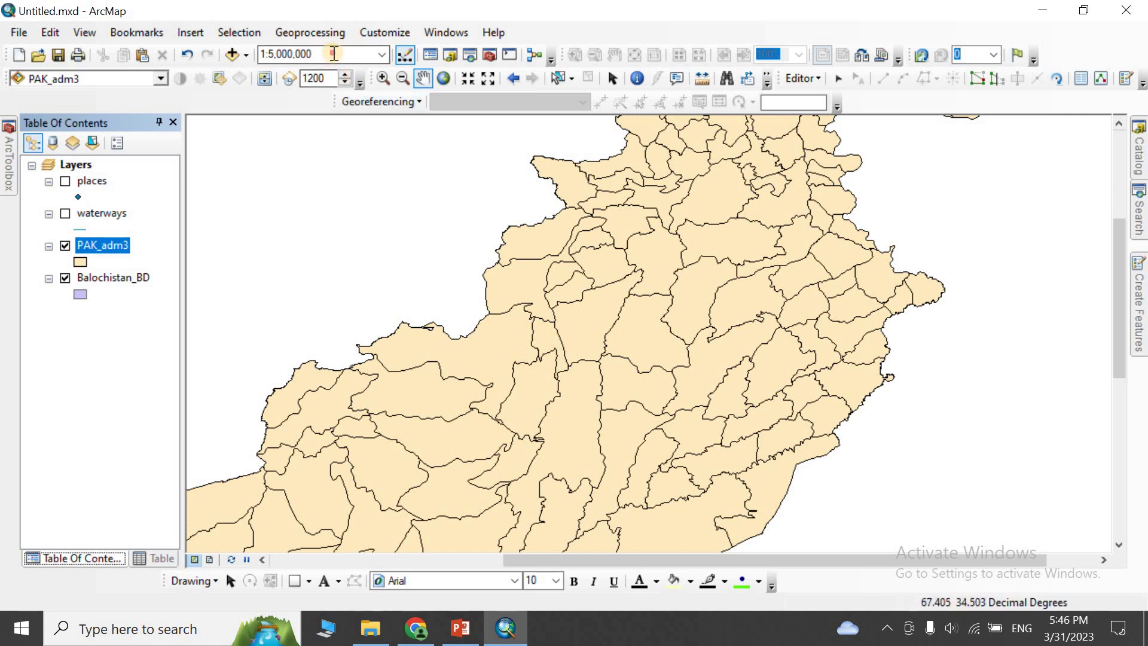
{"action": "left_click", "coordinate": [298, 55]}
{"action": "right_click", "coordinate": [297, 56]}
{"action": "left_click", "coordinate": [331, 113]}
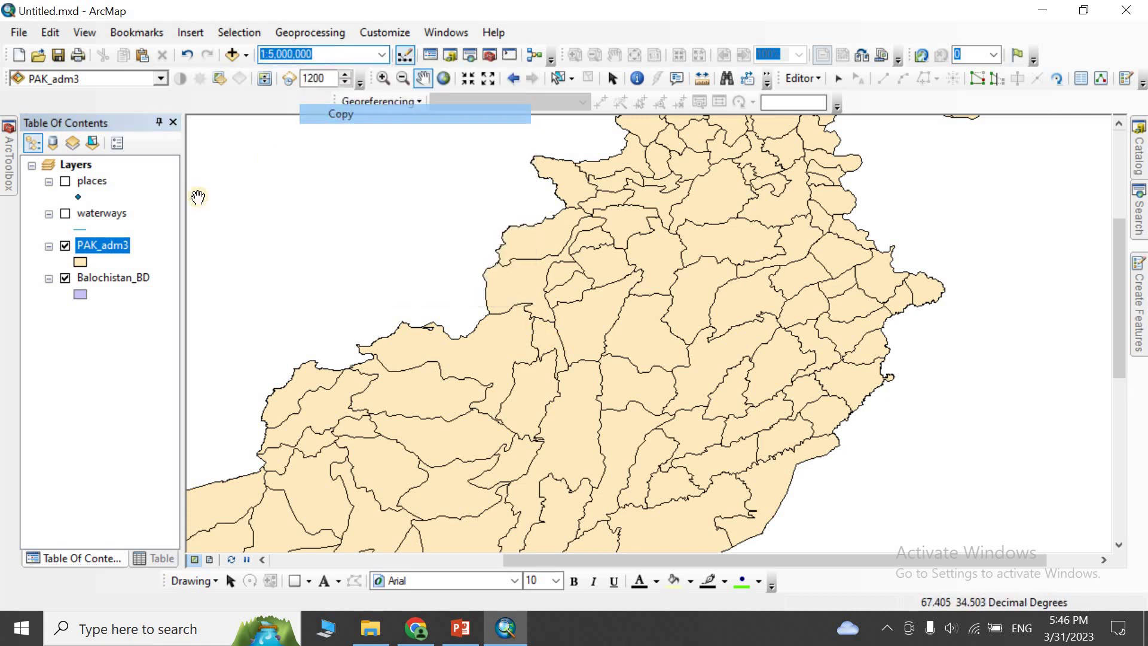
Set PAK_adm3 not to show when zoomed in beyond the copied maximum scale of 1:5,000,000 and apply it
{"action": "right_click", "coordinate": [114, 246]}
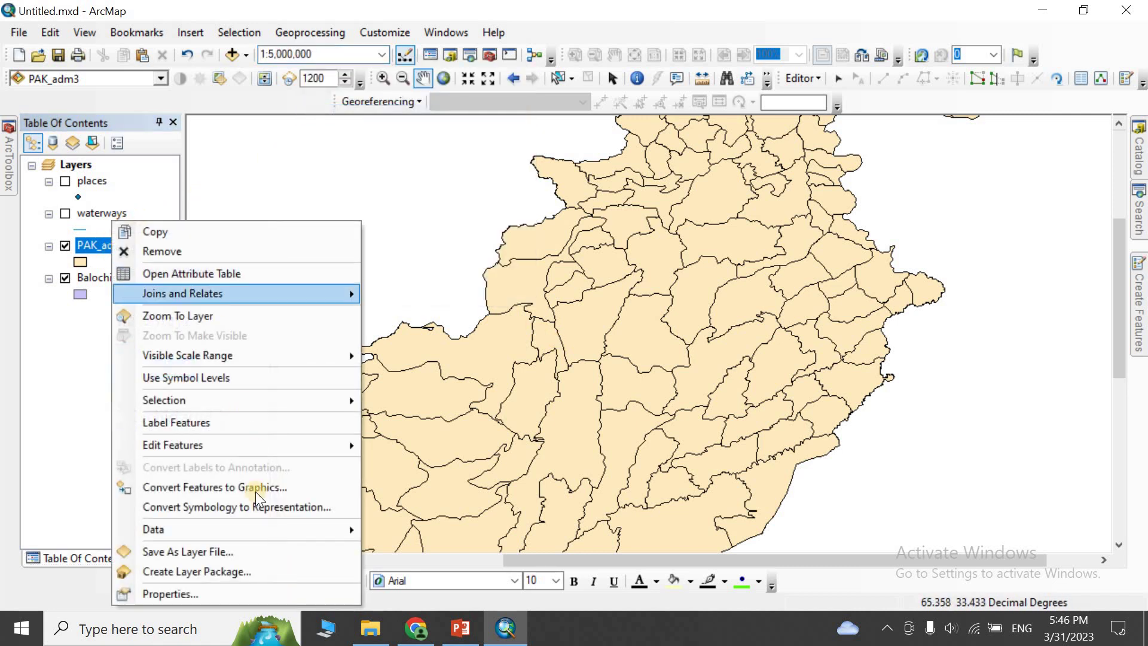
{"action": "left_click", "coordinate": [263, 595]}
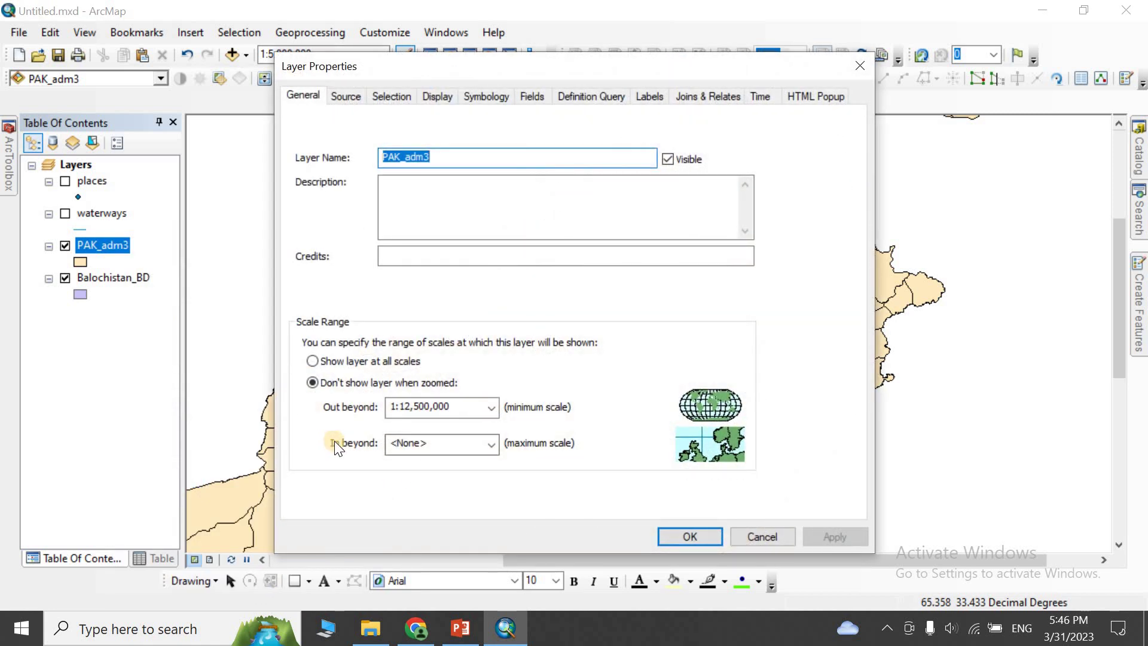
{"action": "left_click", "coordinate": [435, 443]}
{"action": "right_click", "coordinate": [435, 443]}
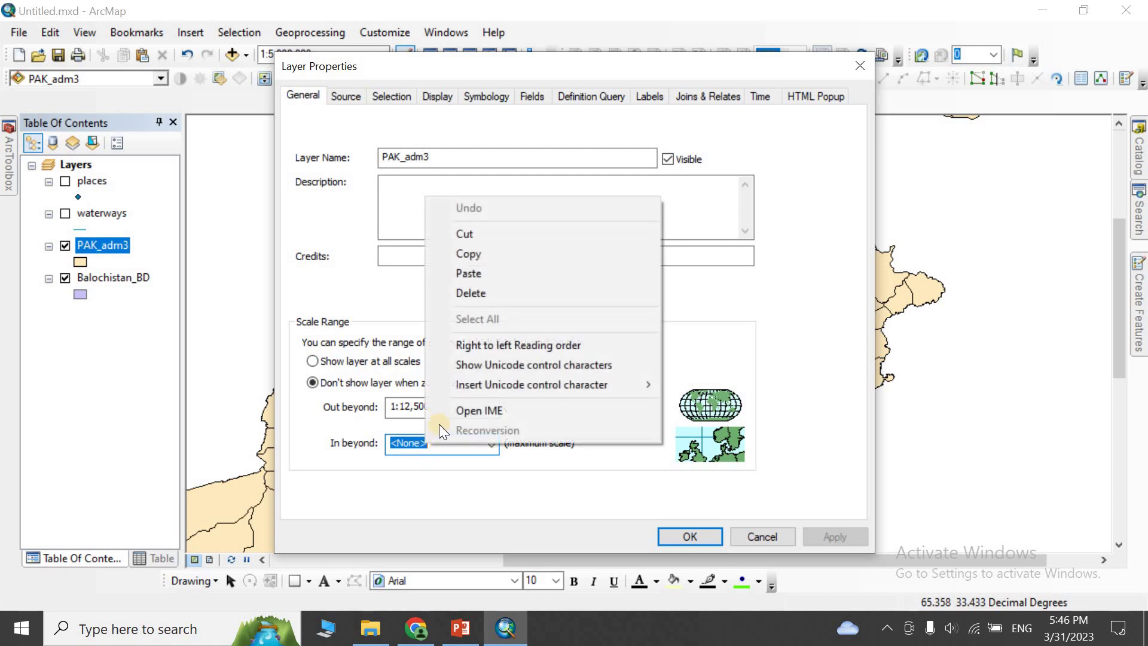
{"action": "left_click", "coordinate": [493, 274]}
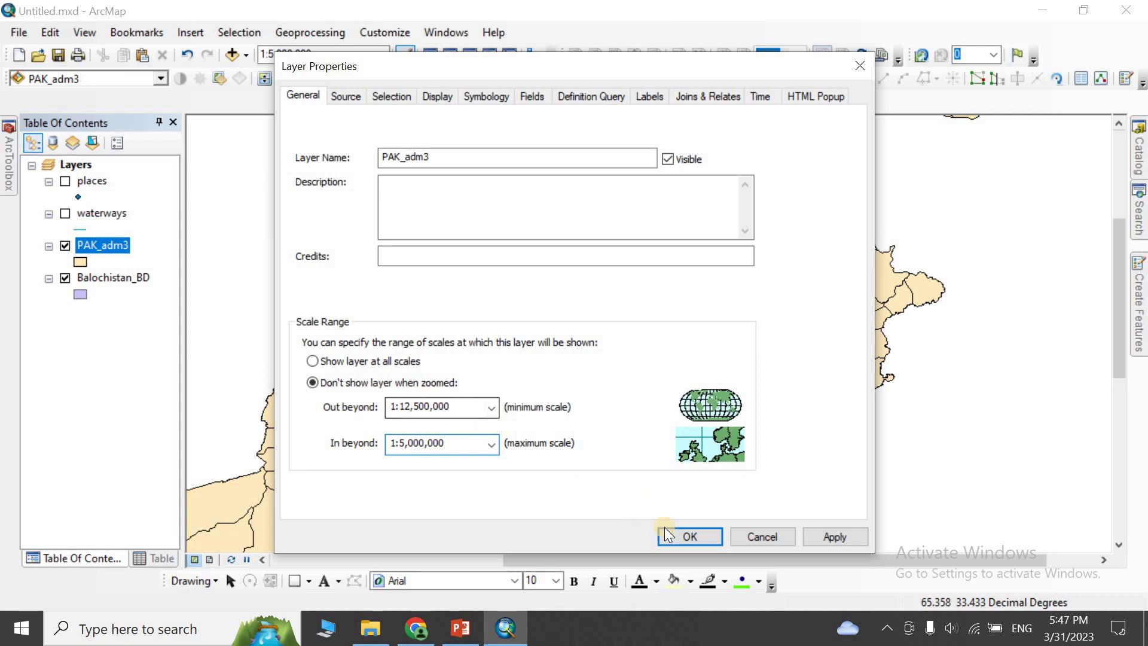
{"action": "left_click", "coordinate": [800, 534]}
{"action": "left_click", "coordinate": [693, 536]}
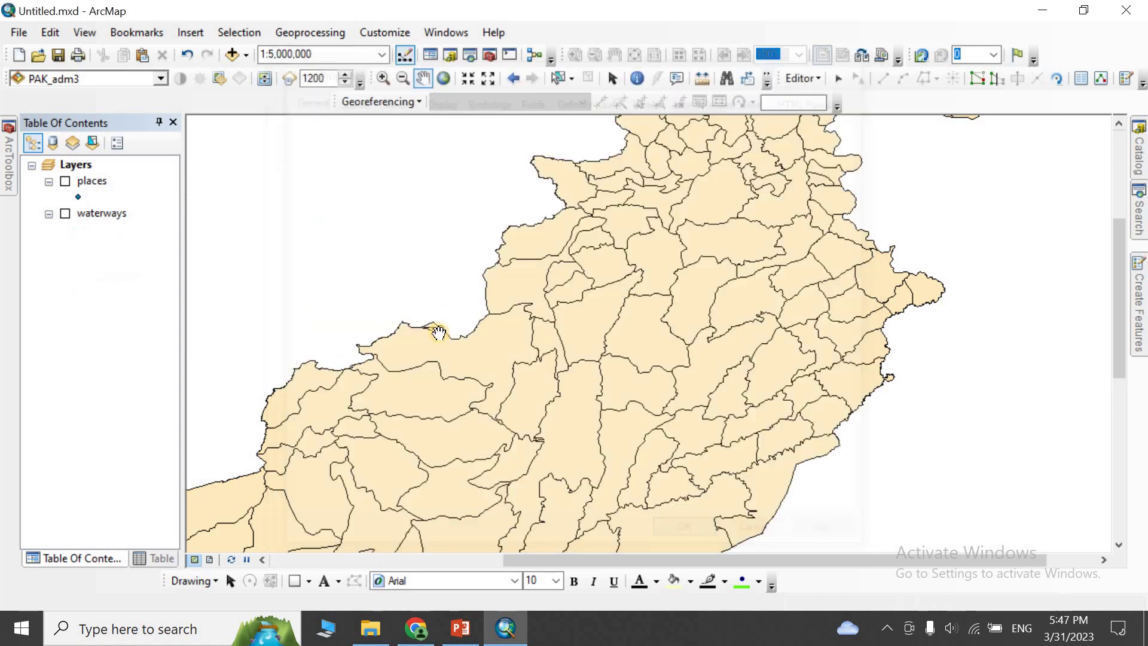
Check PAK_adm3 at 1:4,000,000 using the list of layers by visibility, returning to drawing order and 1:5,000,000
{"action": "scroll", "coordinate": [470, 326], "scroll_direction": "up", "scroll_amount": 1}
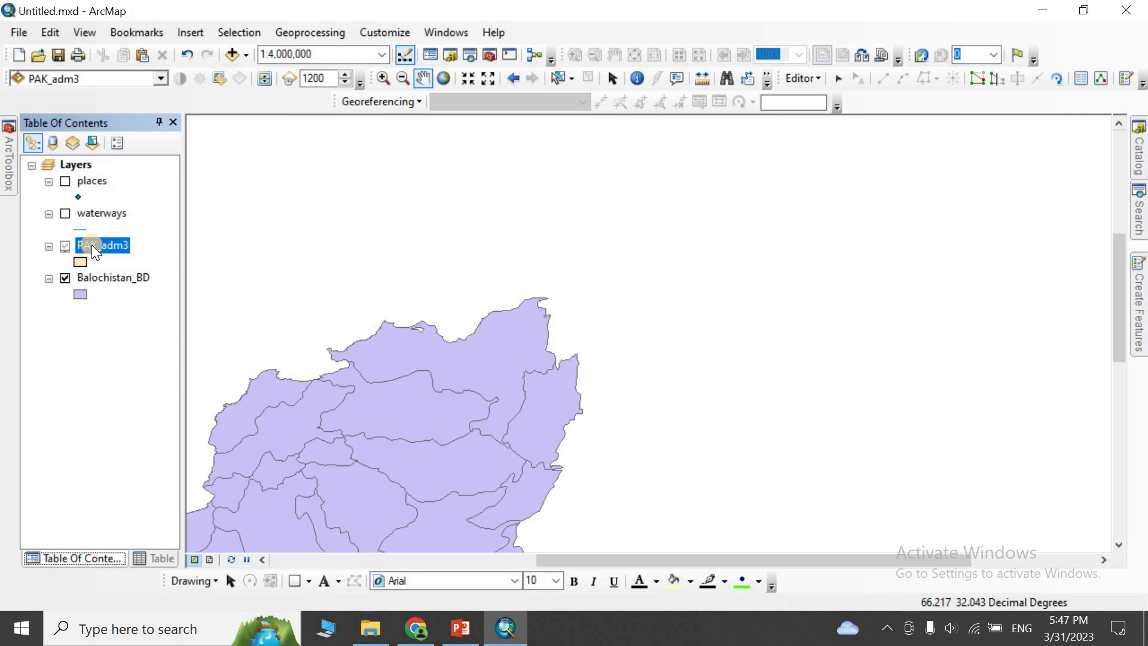
{"action": "left_click", "coordinate": [71, 143]}
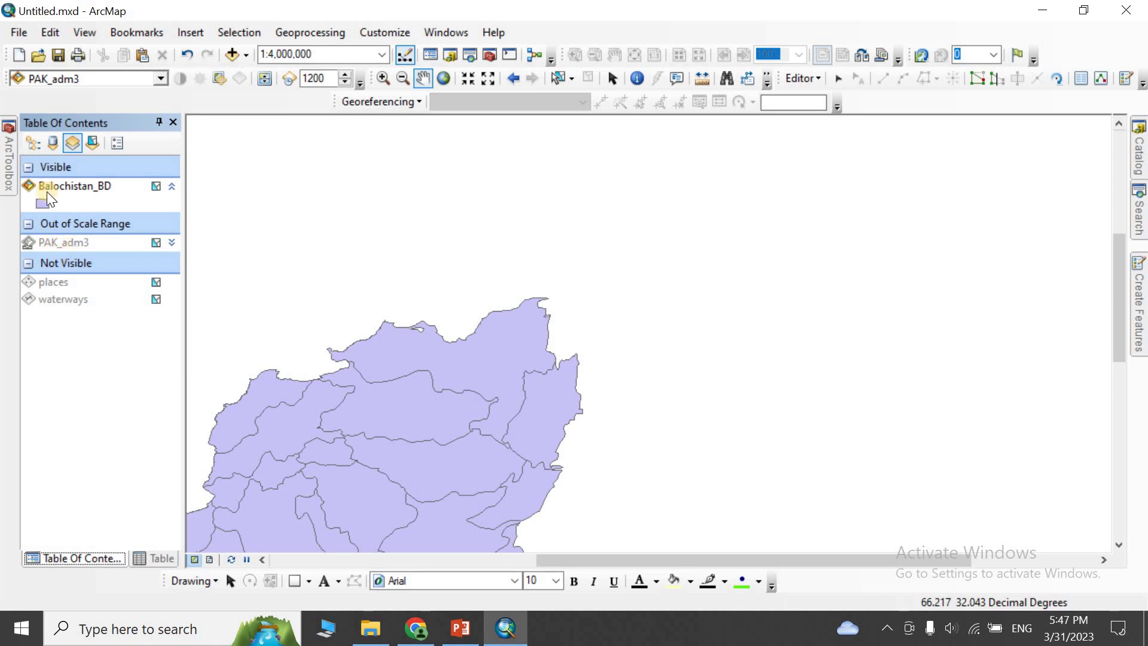
{"action": "left_click", "coordinate": [32, 142]}
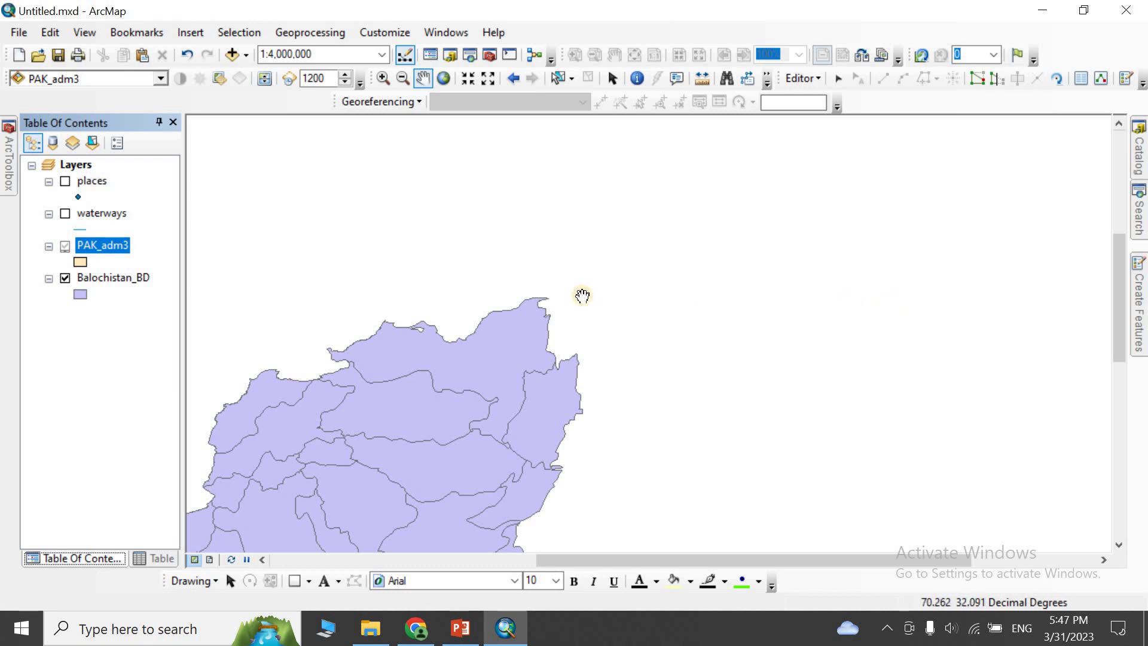
{"action": "scroll", "coordinate": [583, 296], "scroll_direction": "down", "scroll_amount": 1}
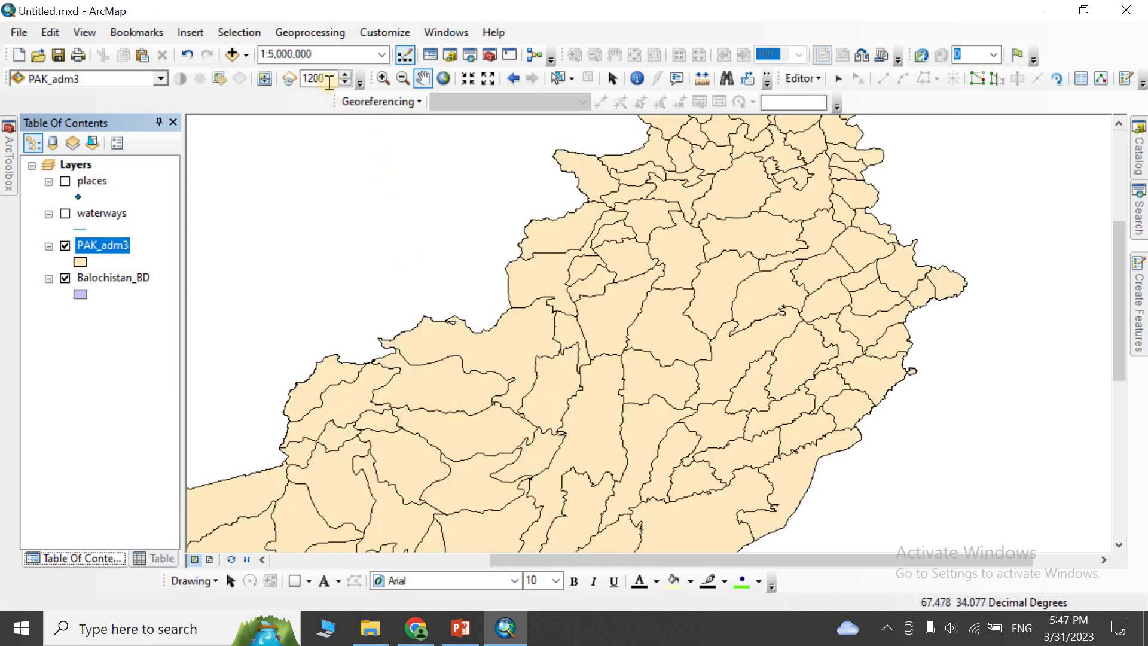
{"action": "left_click", "coordinate": [89, 247]}
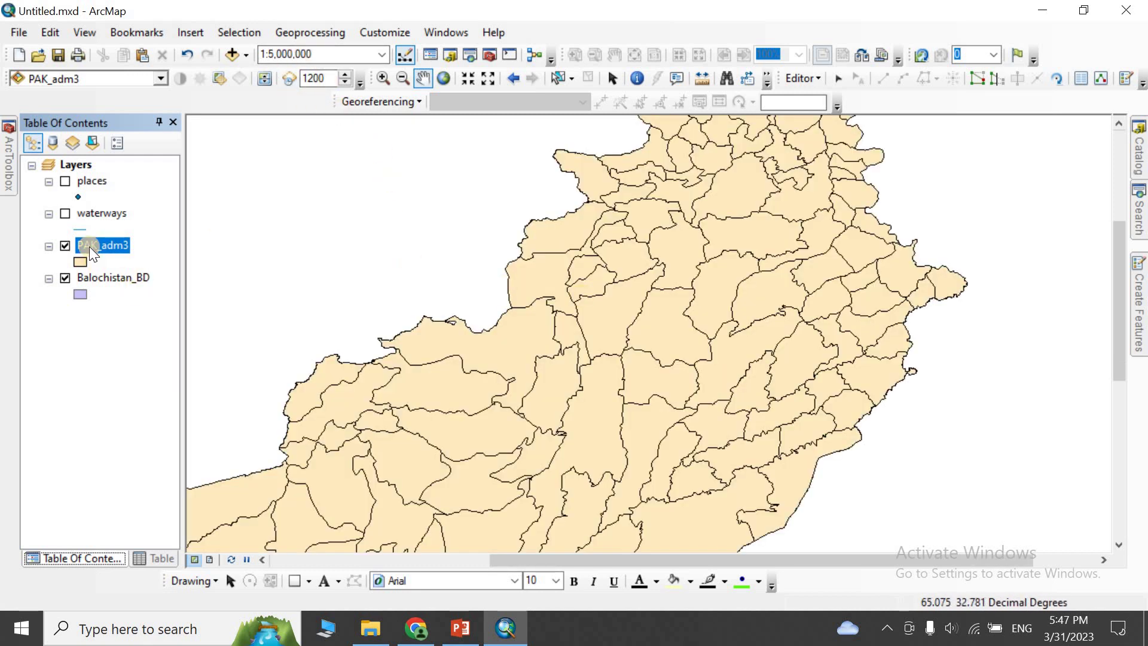
Check PAK_adm3's status at 1:15,000,000 and 1:12,500,000 with layers listed by visibility, returning to drawing order
{"action": "left_click", "coordinate": [73, 143]}
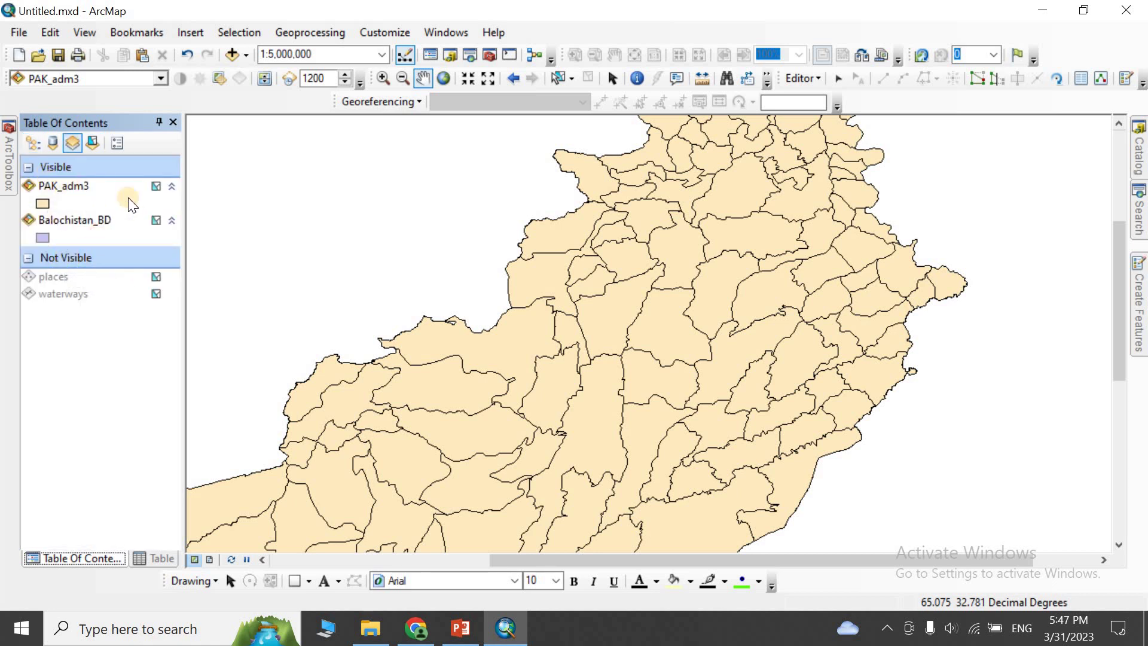
{"action": "scroll", "coordinate": [589, 296], "scroll_direction": "down", "scroll_amount": 5}
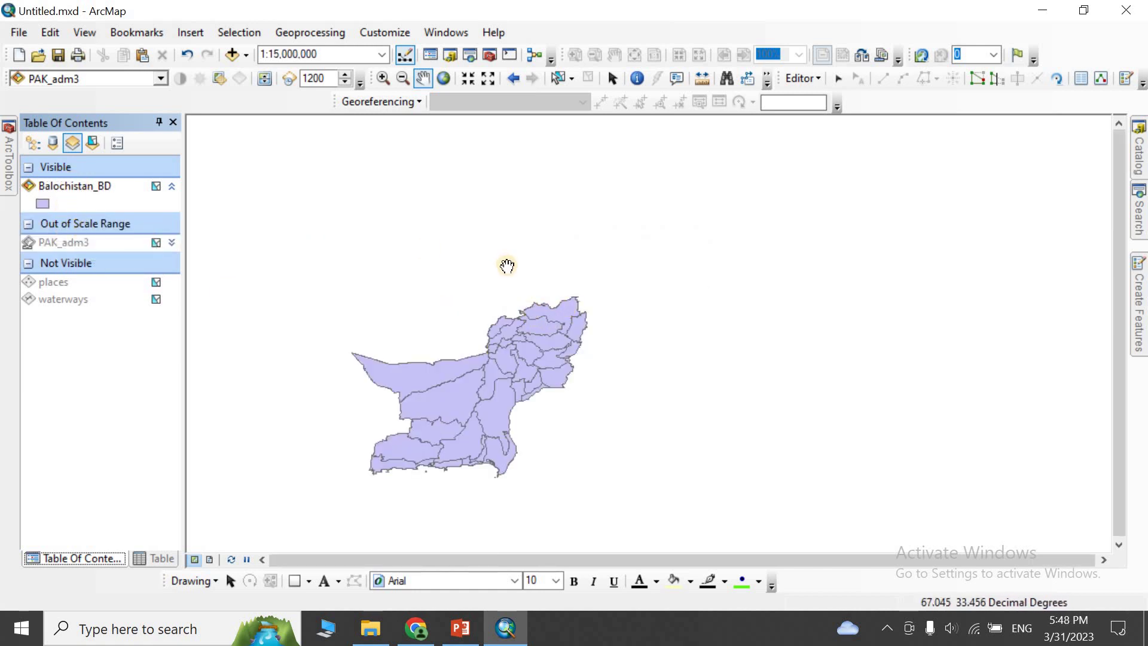
{"action": "scroll", "coordinate": [507, 266], "scroll_direction": "up", "scroll_amount": 1}
{"action": "left_click_drag", "start_coordinate": [507, 265], "coordinate": [502, 320]}
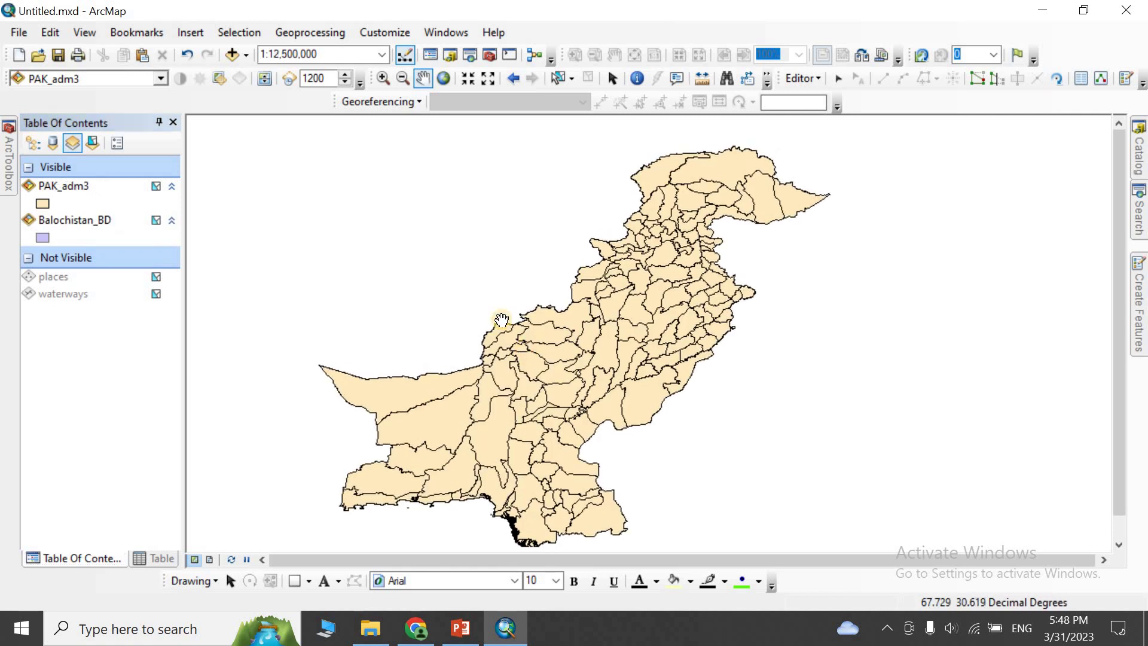
{"action": "left_click", "coordinate": [28, 142]}
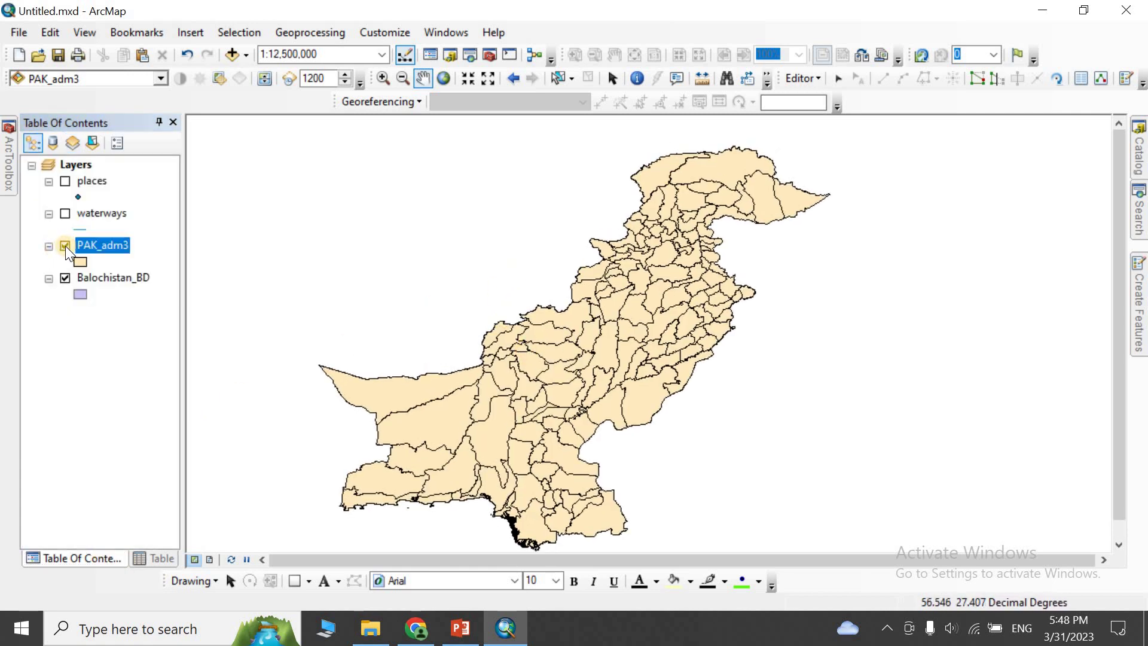
Turn off the PAK_adm3 layer, check its status in the list by visibility, and return to drawing order
{"action": "left_click", "coordinate": [65, 246]}
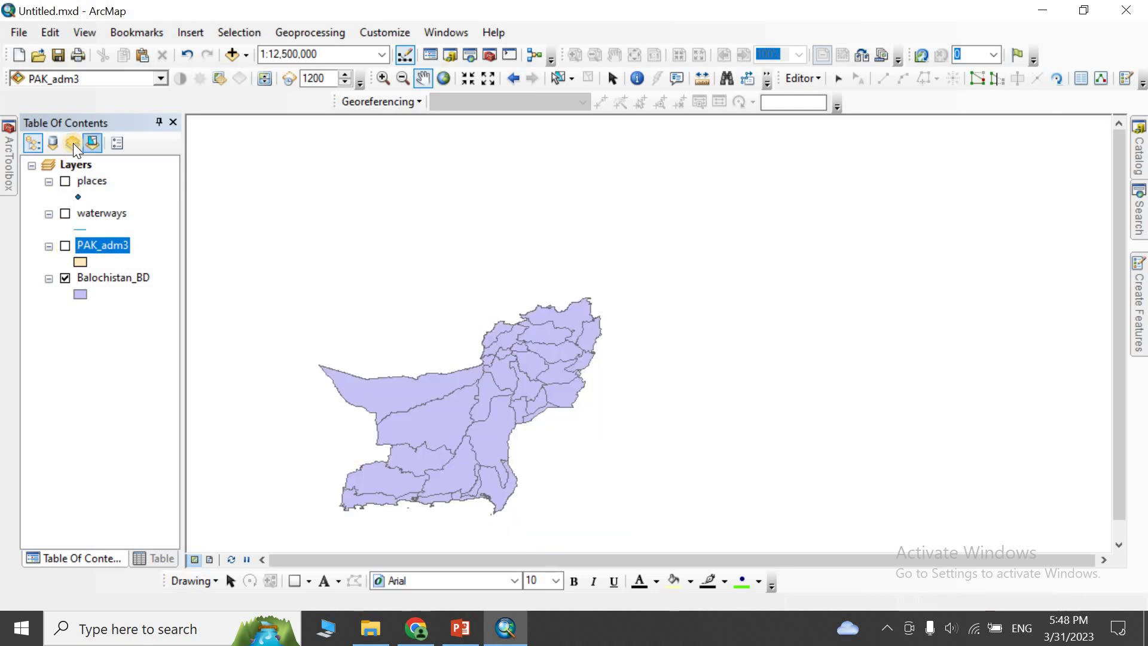
{"action": "left_click", "coordinate": [73, 142]}
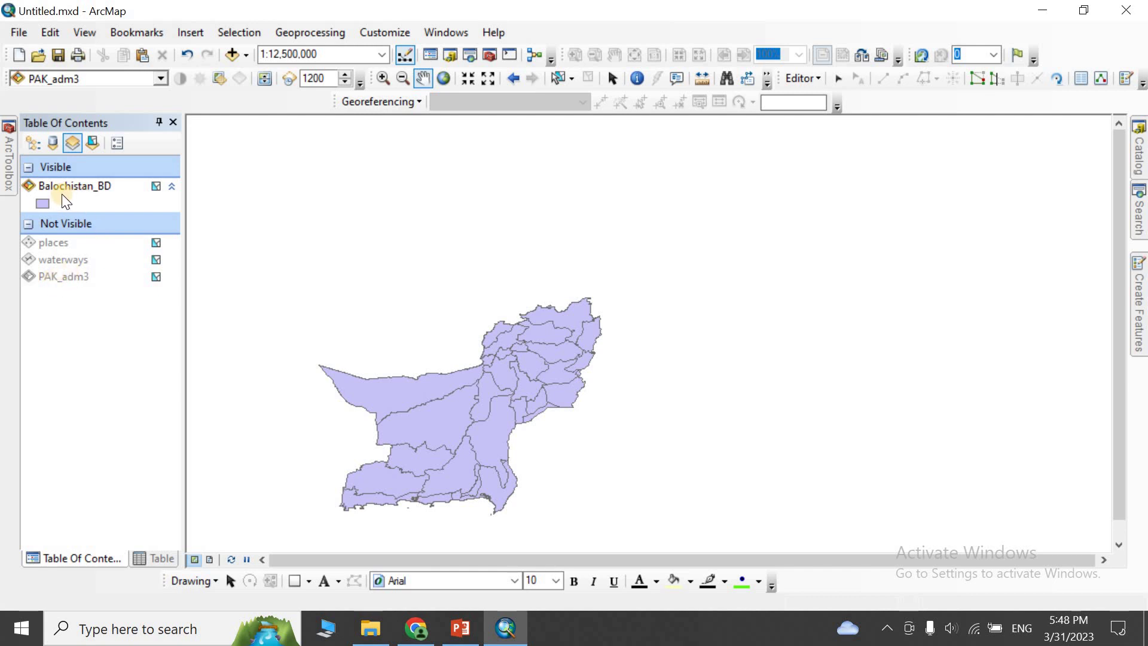
{"action": "left_click", "coordinate": [33, 144]}
Turn on the waterways and places layers, check them in the list by visibility, and return to drawing order
{"action": "left_click", "coordinate": [91, 278]}
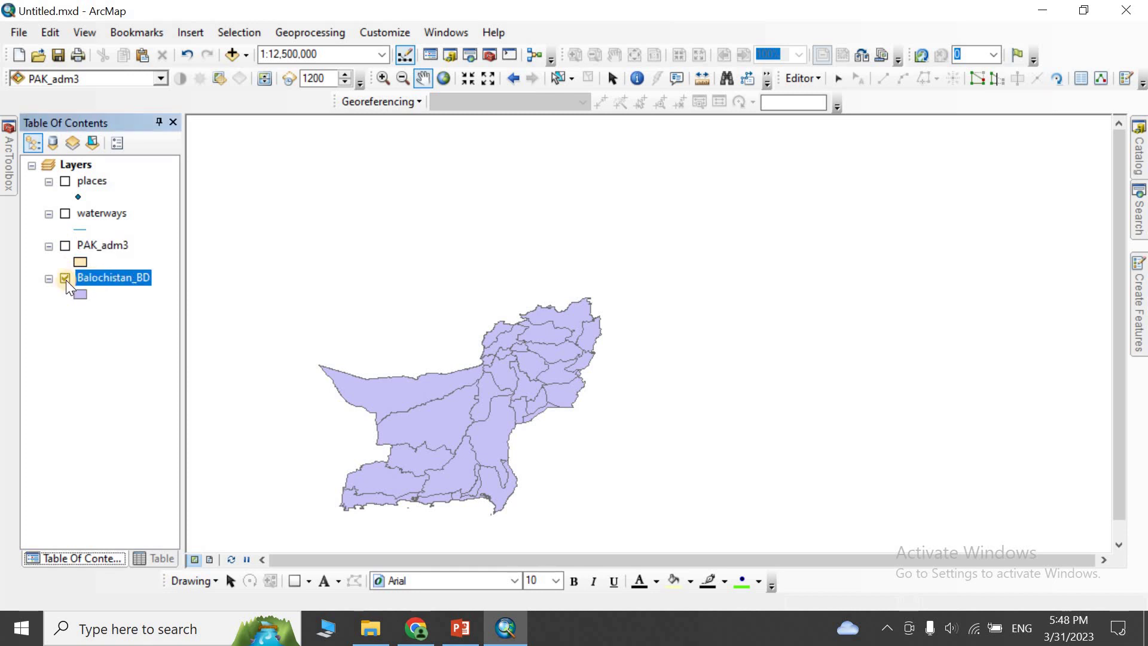
{"action": "left_click", "coordinate": [65, 214]}
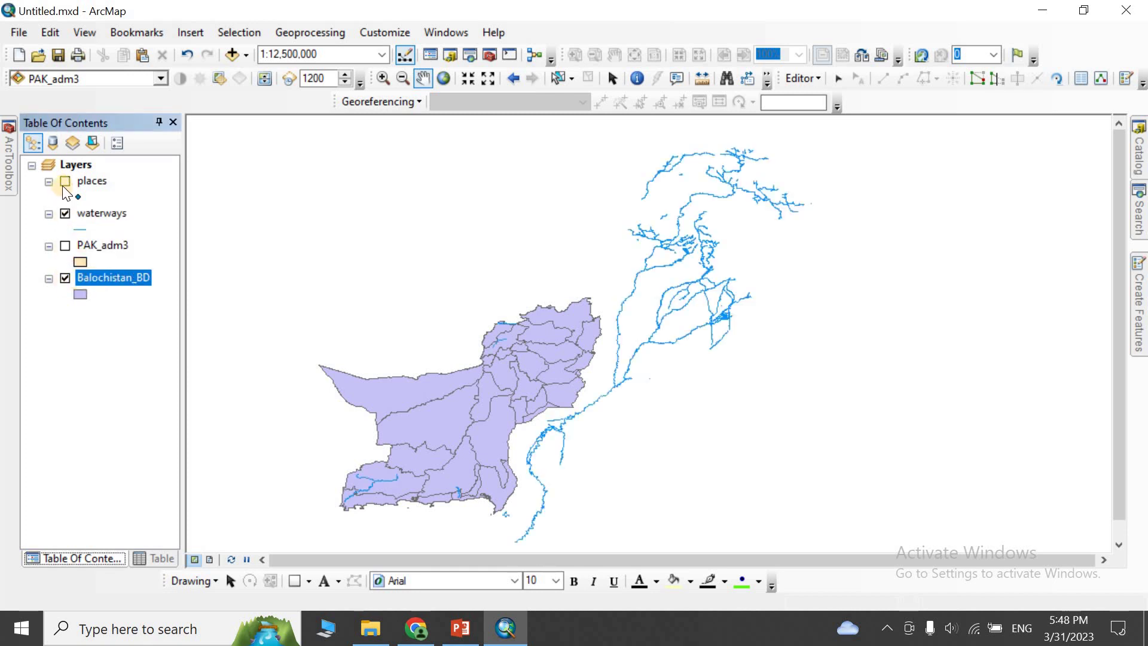
{"action": "left_click", "coordinate": [70, 145]}
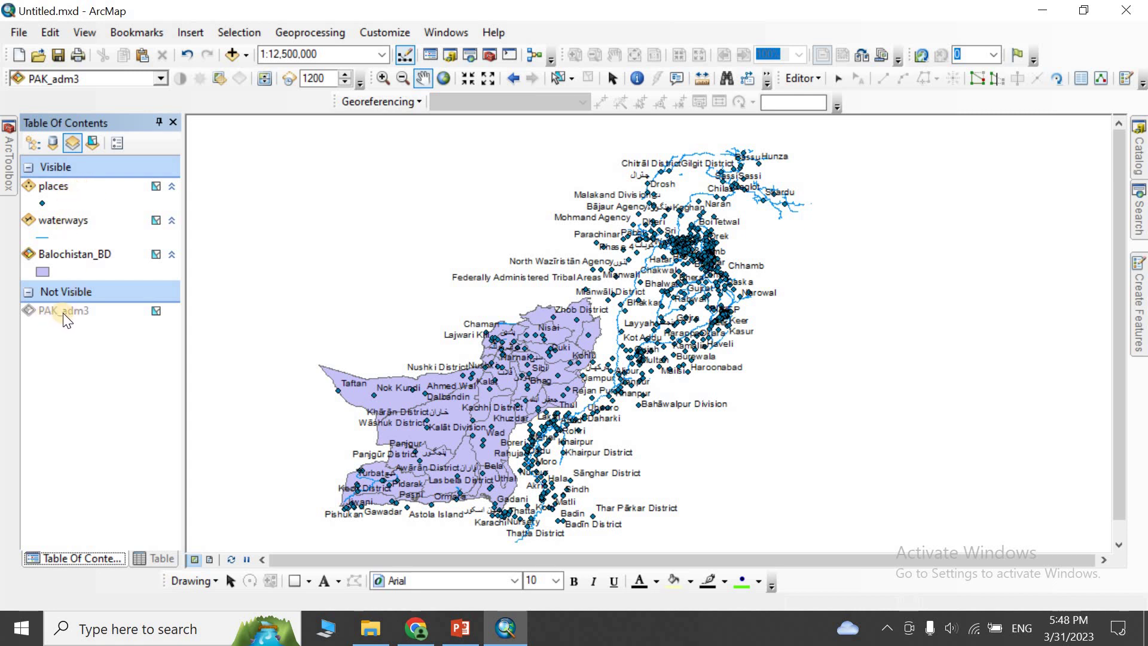
{"action": "left_click", "coordinate": [32, 145]}
Turn the PAK_adm3 layer back on and hide the places and waterways layers
{"action": "left_click", "coordinate": [65, 245]}
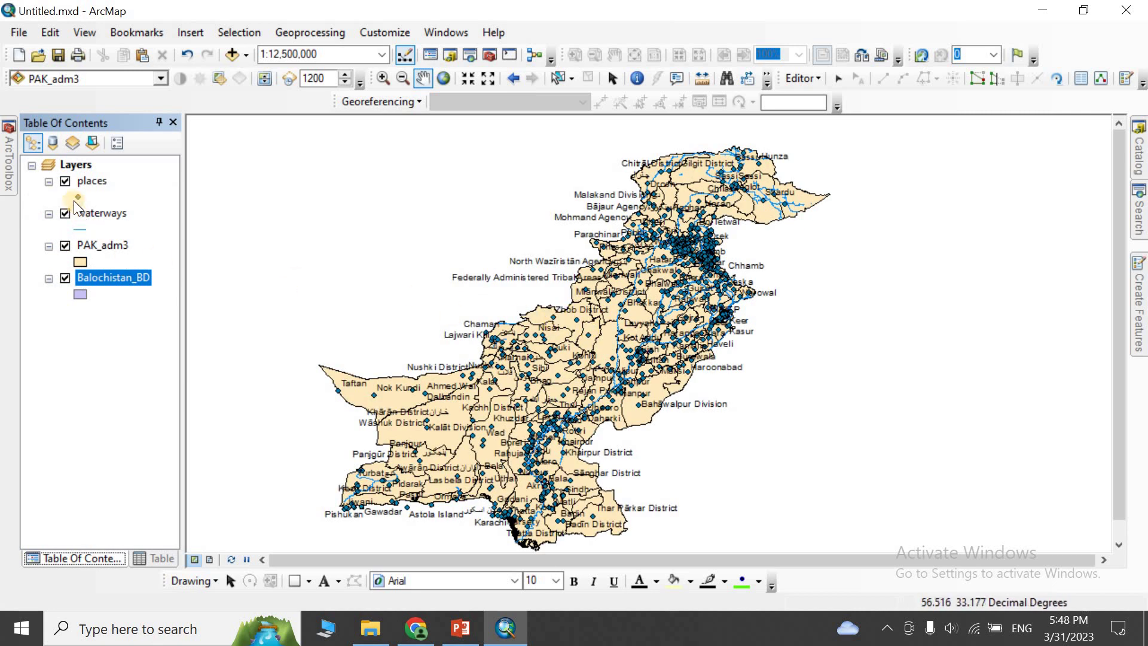
{"action": "left_click", "coordinate": [65, 182]}
{"action": "left_click", "coordinate": [65, 213]}
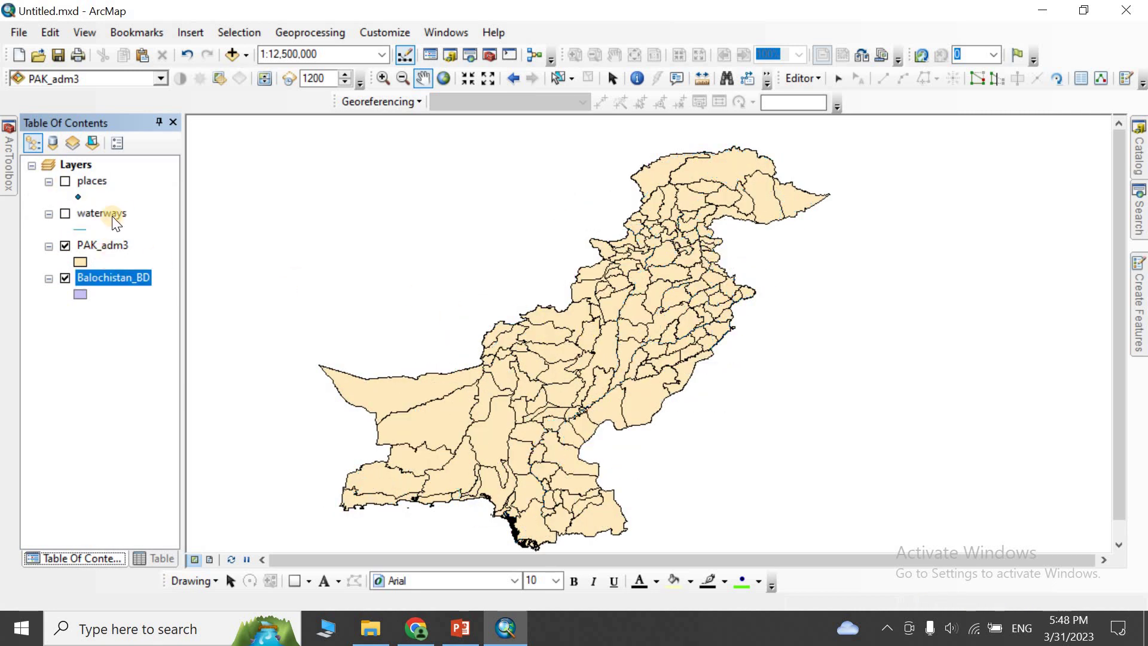
View the layers listed by selection and by source, returning to drawing order
{"action": "left_click", "coordinate": [91, 143]}
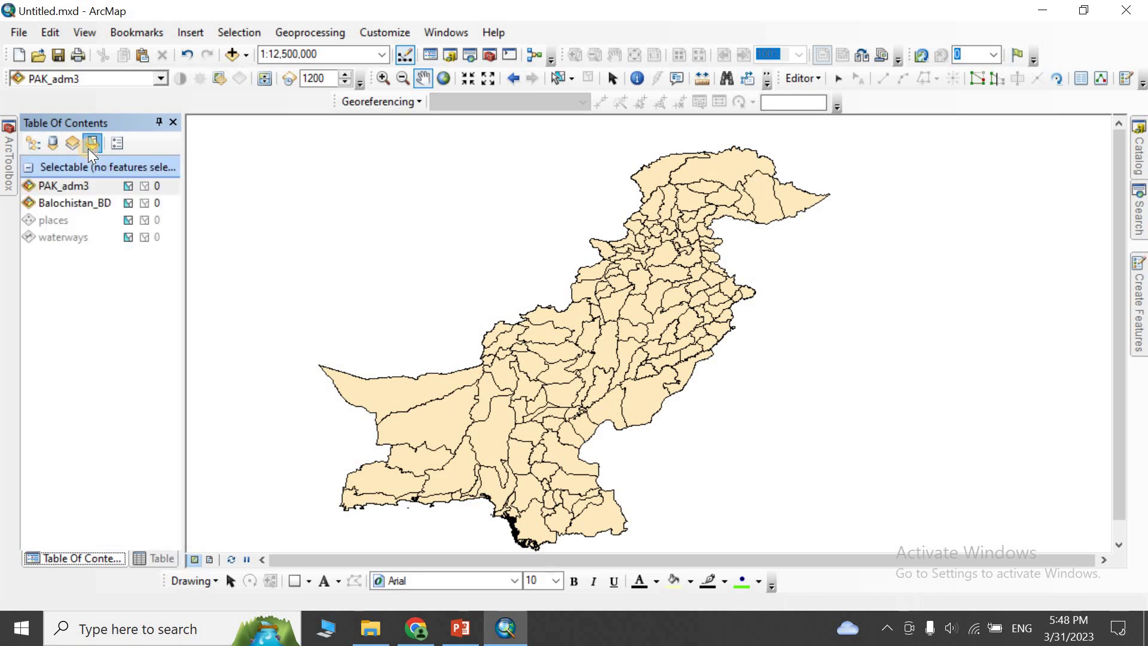
{"action": "left_click", "coordinate": [52, 144]}
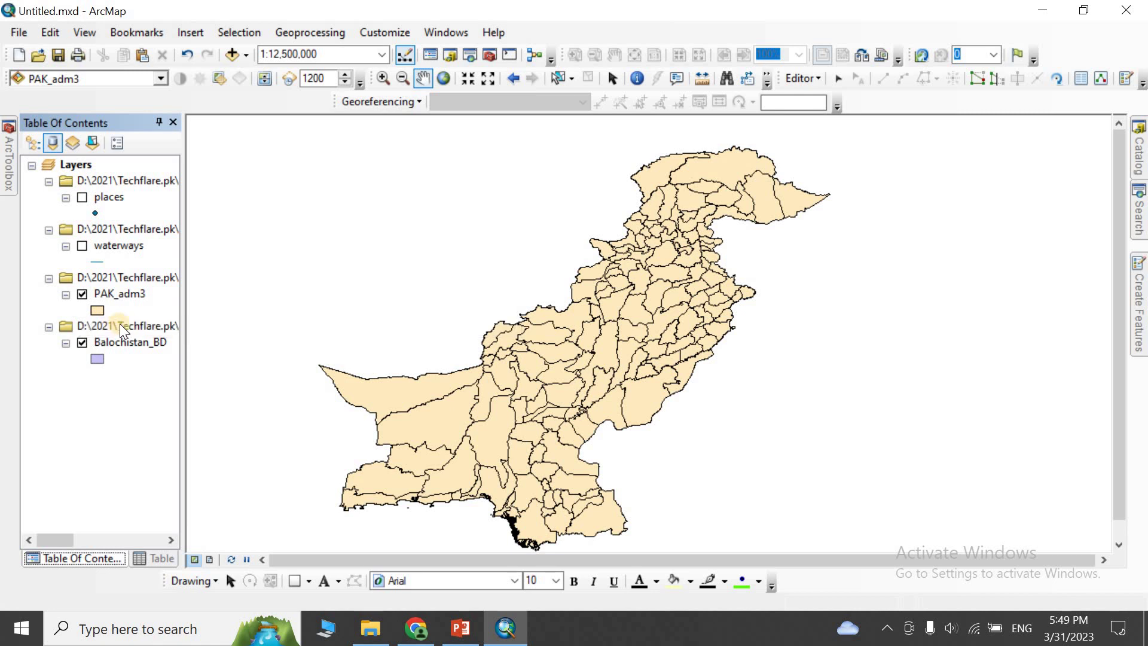
{"action": "left_click", "coordinate": [34, 145]}
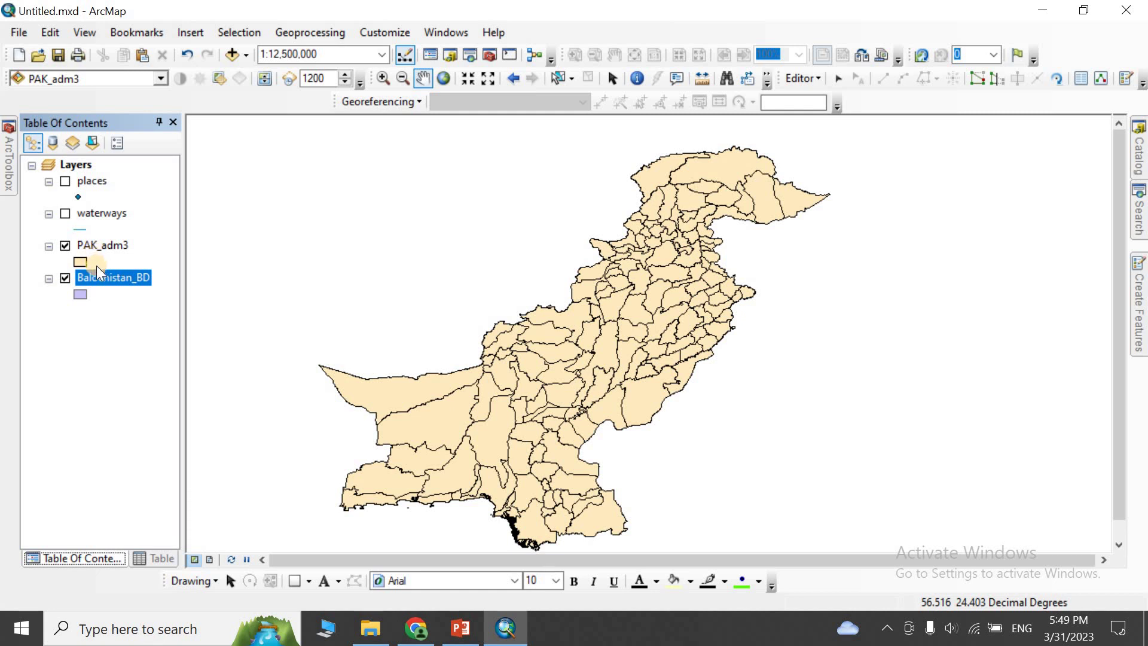
Set PAK_adm3 to show at all scales in its layer properties and apply the change
{"action": "right_click", "coordinate": [95, 244]}
{"action": "left_click", "coordinate": [185, 592]}
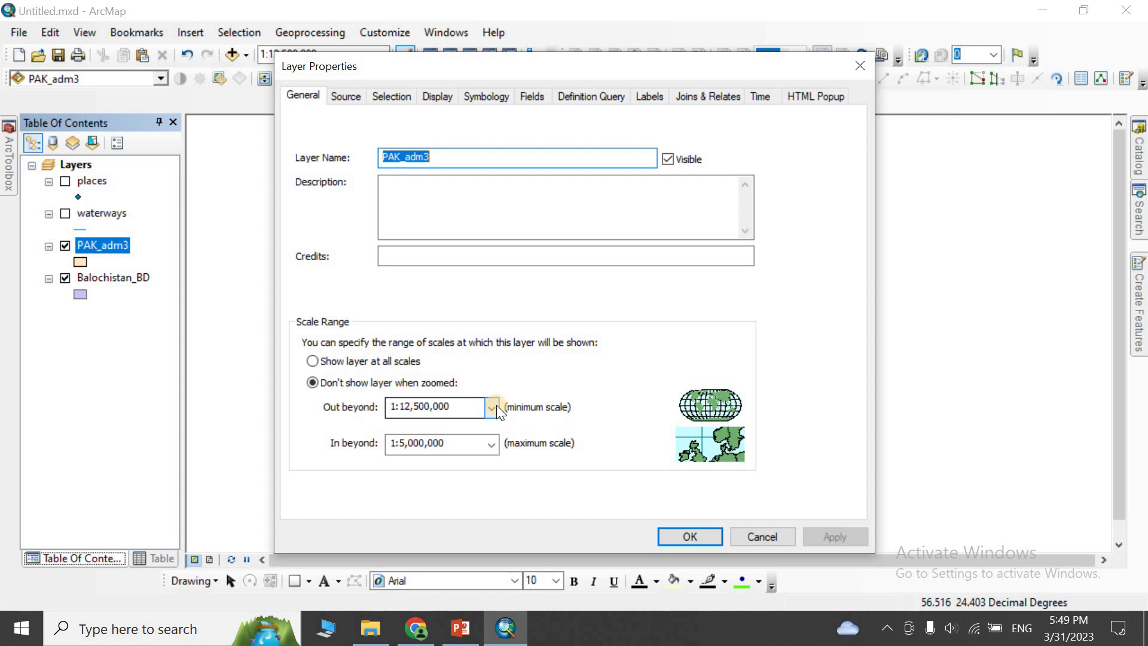
{"action": "left_click", "coordinate": [313, 383]}
{"action": "left_click", "coordinate": [314, 361]}
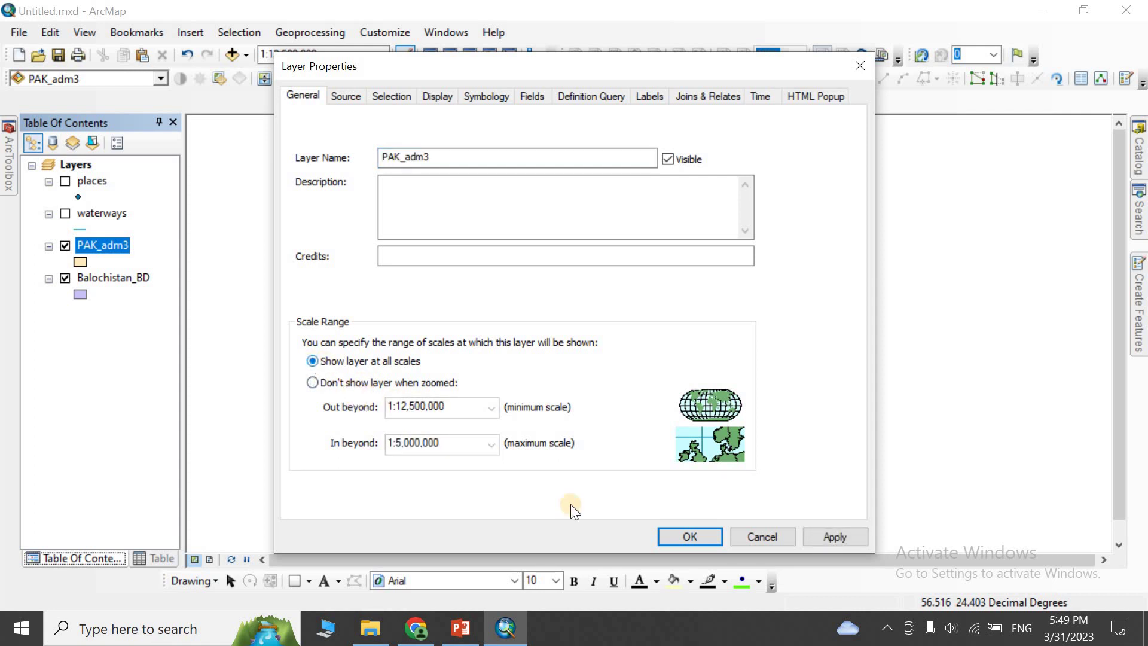
{"action": "left_click", "coordinate": [837, 538]}
{"action": "left_click", "coordinate": [706, 538]}
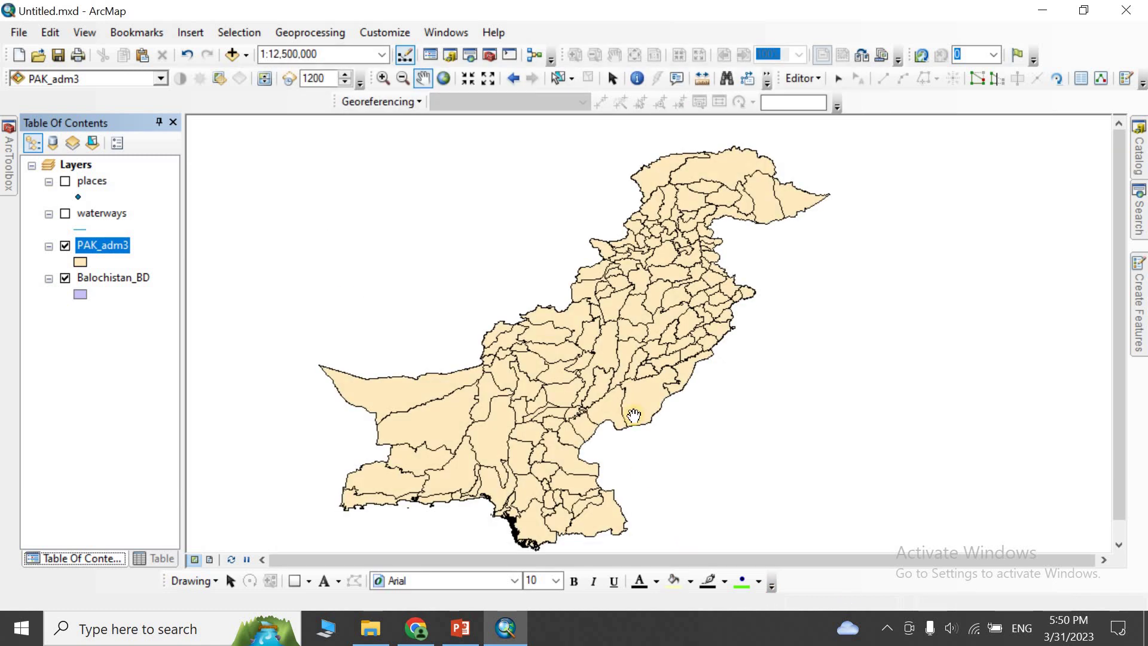
Check that PAK_adm3 displays at all scales by zooming in to 1:500,000, out to 1:500,000,000 and back to 1:25,000,000
{"action": "scroll", "coordinate": [634, 416], "scroll_direction": "down", "scroll_amount": 5}
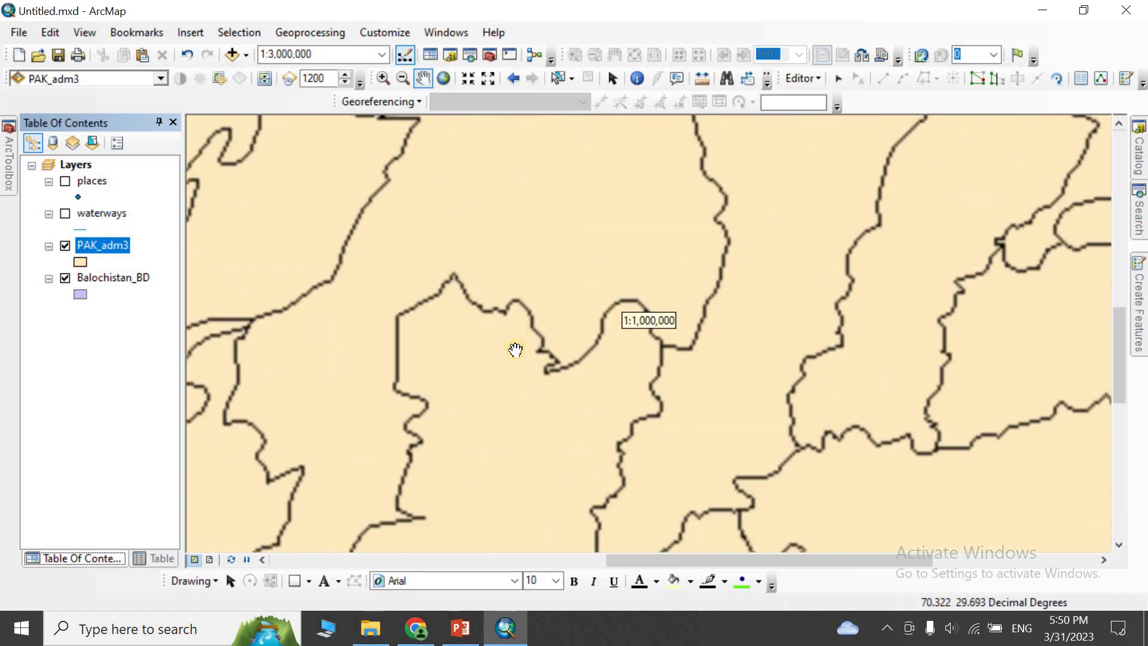
{"action": "scroll", "coordinate": [525, 335], "scroll_direction": "down", "scroll_amount": 4}
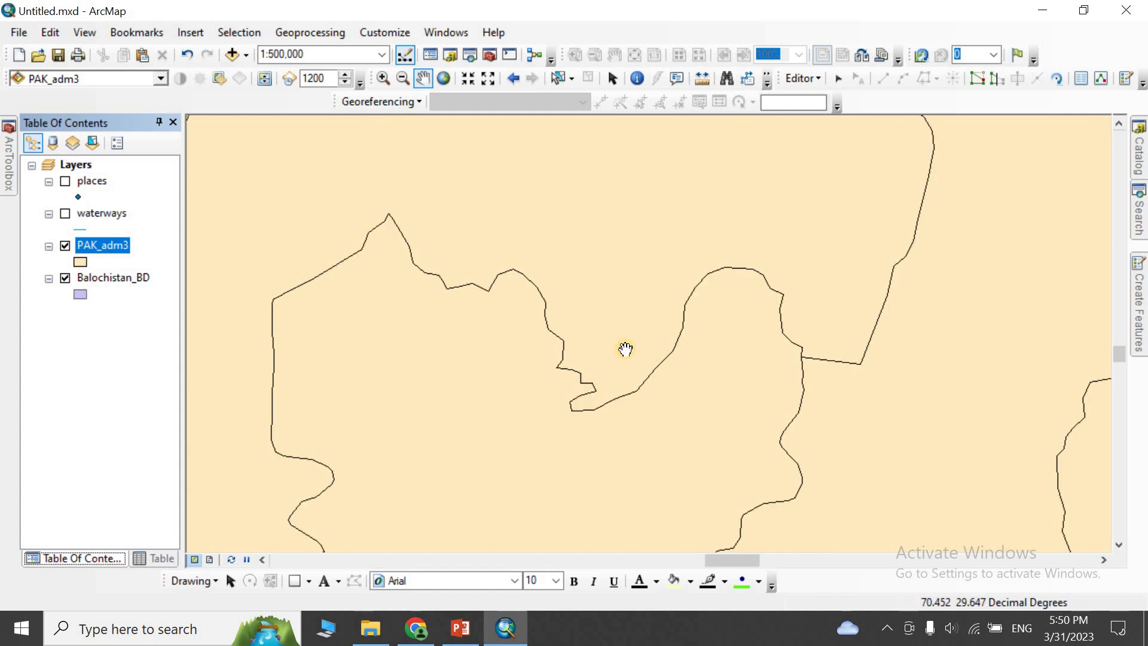
{"action": "scroll", "coordinate": [626, 349], "scroll_direction": "up", "scroll_amount": 8}
{"action": "scroll", "coordinate": [626, 349], "scroll_direction": "up", "scroll_amount": 8}
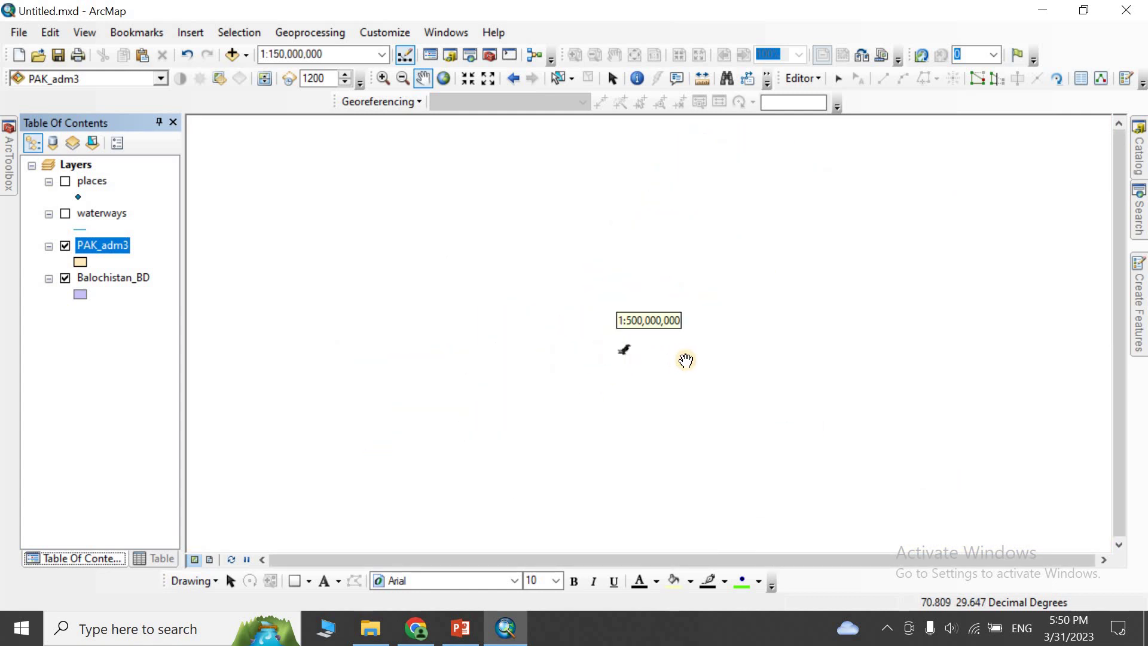
{"action": "scroll", "coordinate": [621, 352], "scroll_direction": "down", "scroll_amount": 1}
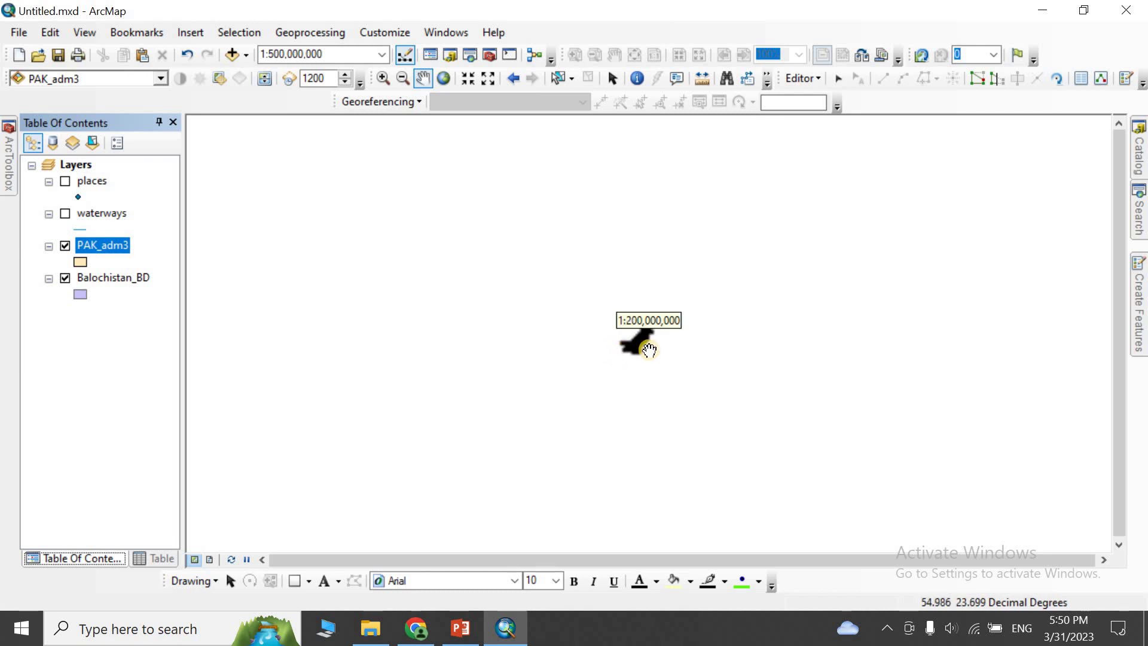
{"action": "scroll", "coordinate": [576, 353], "scroll_direction": "down", "scroll_amount": 5}
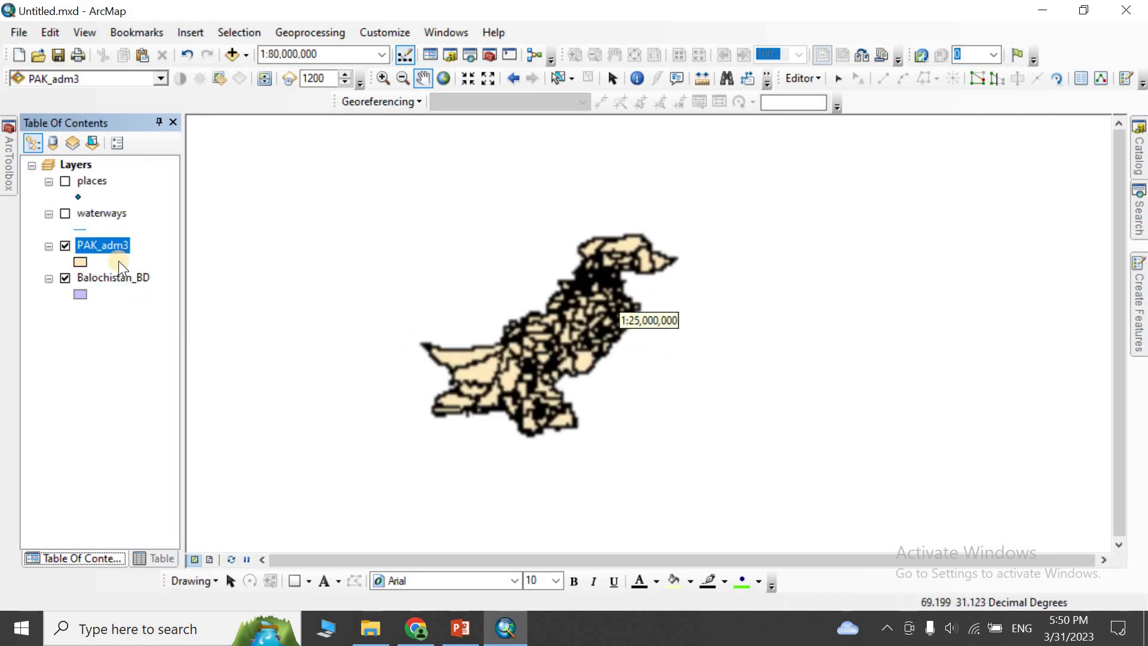
Open PAK_adm3's layer properties and examine the data type in its source information
{"action": "right_click", "coordinate": [111, 246]}
{"action": "left_click", "coordinate": [199, 595]}
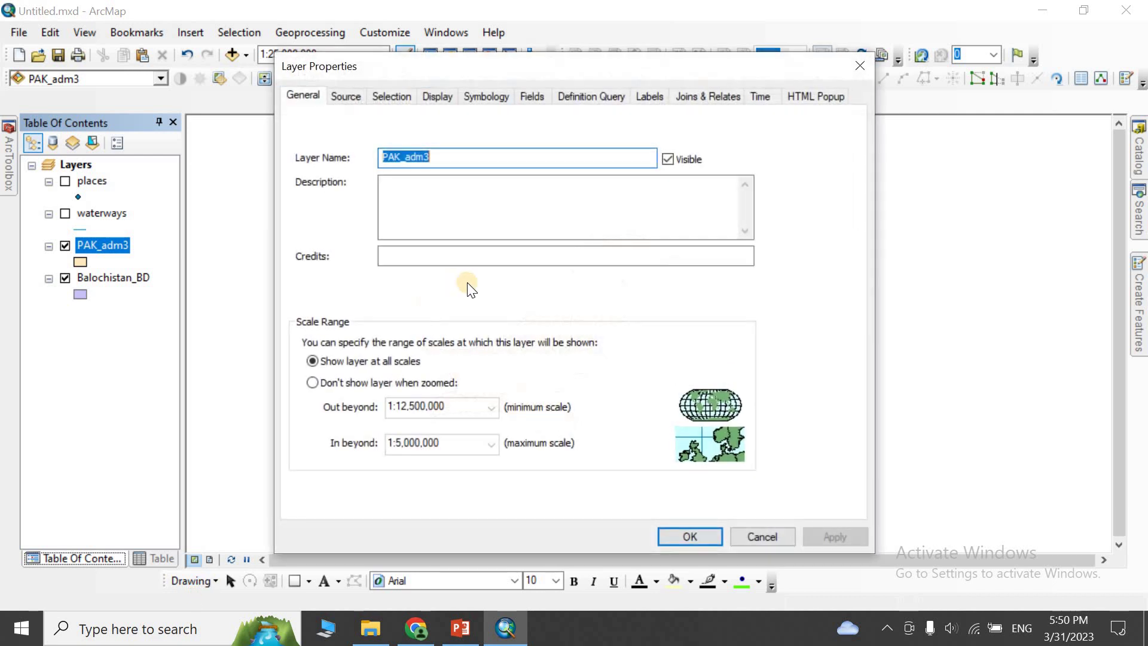
{"action": "left_click", "coordinate": [350, 95]}
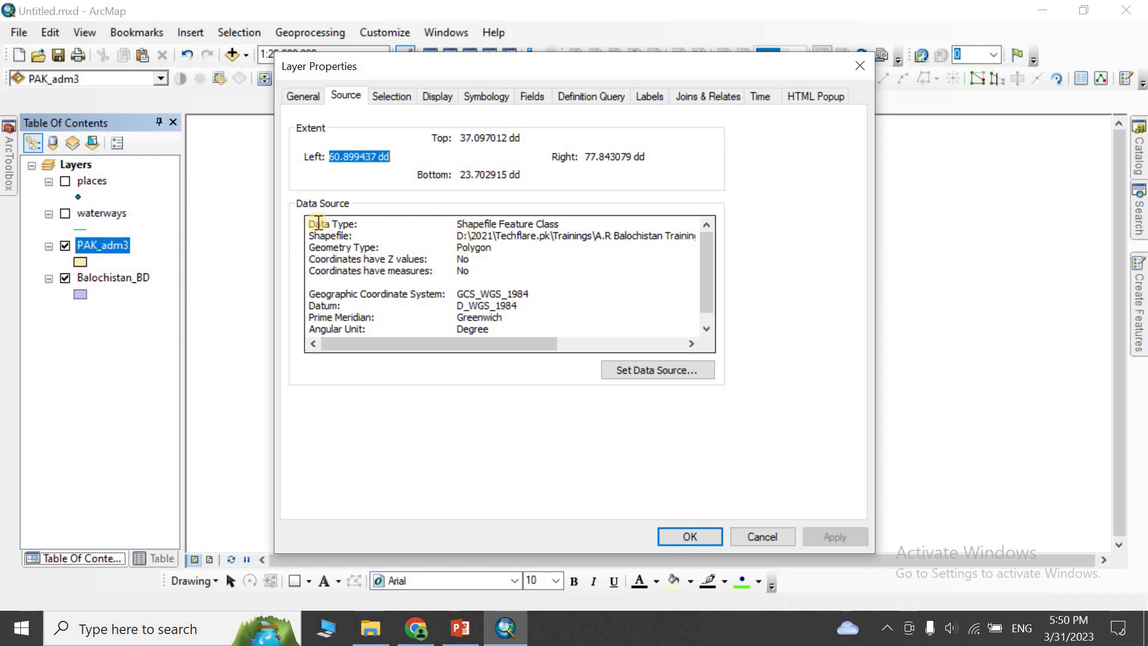
{"action": "double_click", "coordinate": [462, 224]}
{"action": "left_click_drag", "start_coordinate": [572, 227], "coordinate": [576, 227]}
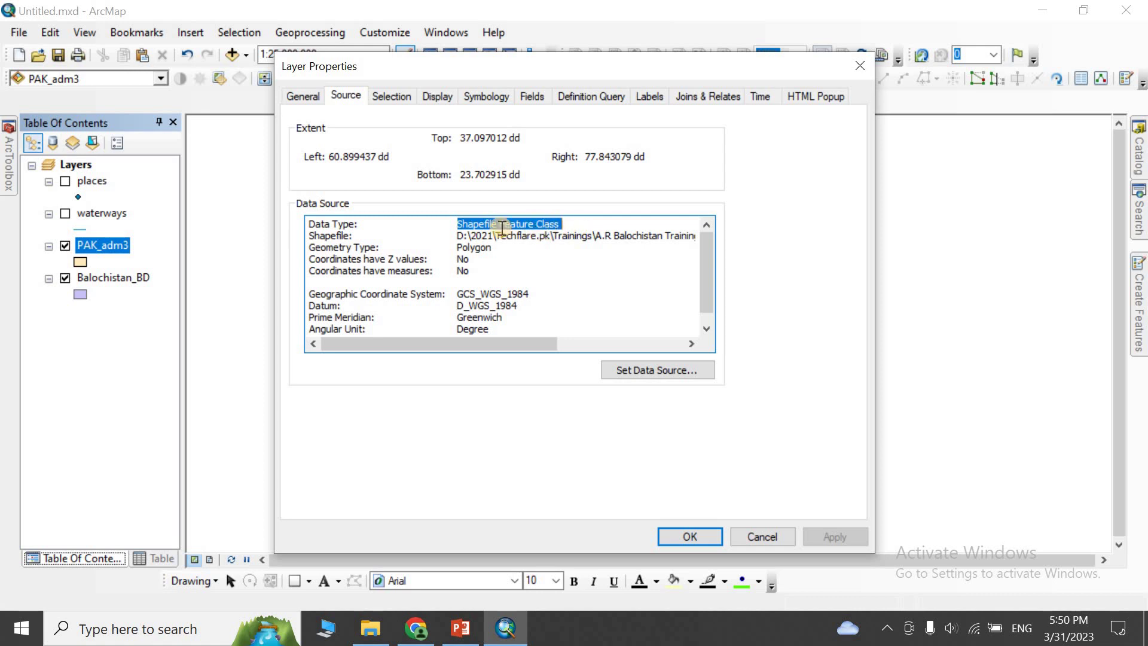
{"action": "left_click_drag", "start_coordinate": [555, 225], "coordinate": [523, 223]}
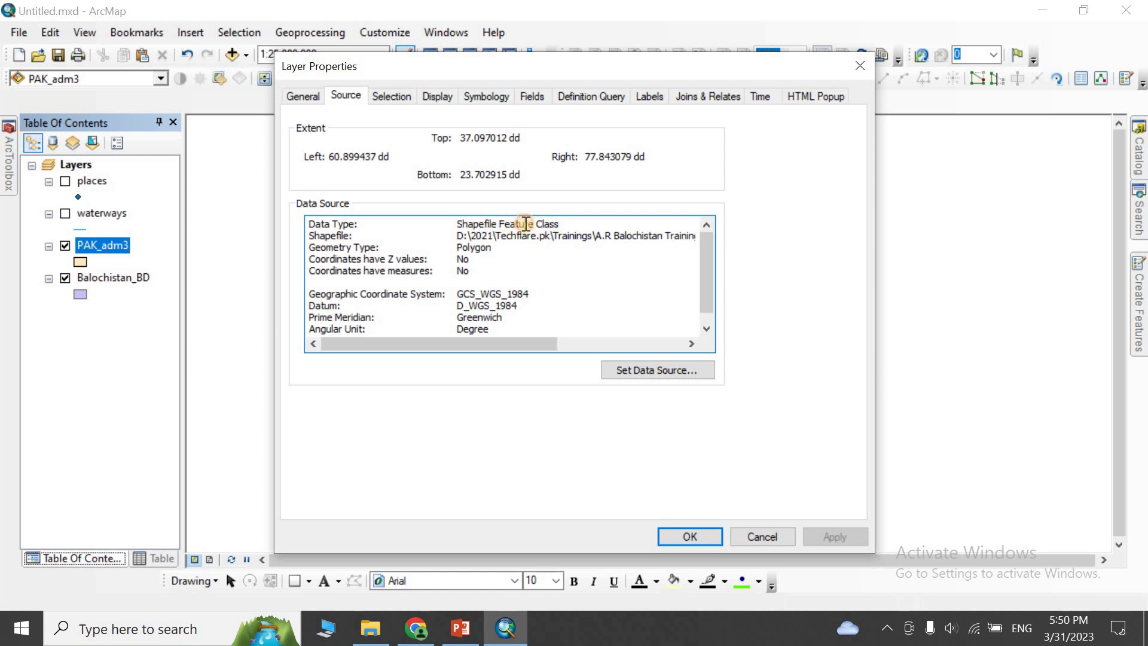
Examine the full shapefile path and the geometry type in PAK_adm3's data source details
{"action": "left_click_drag", "start_coordinate": [309, 236], "coordinate": [341, 237]}
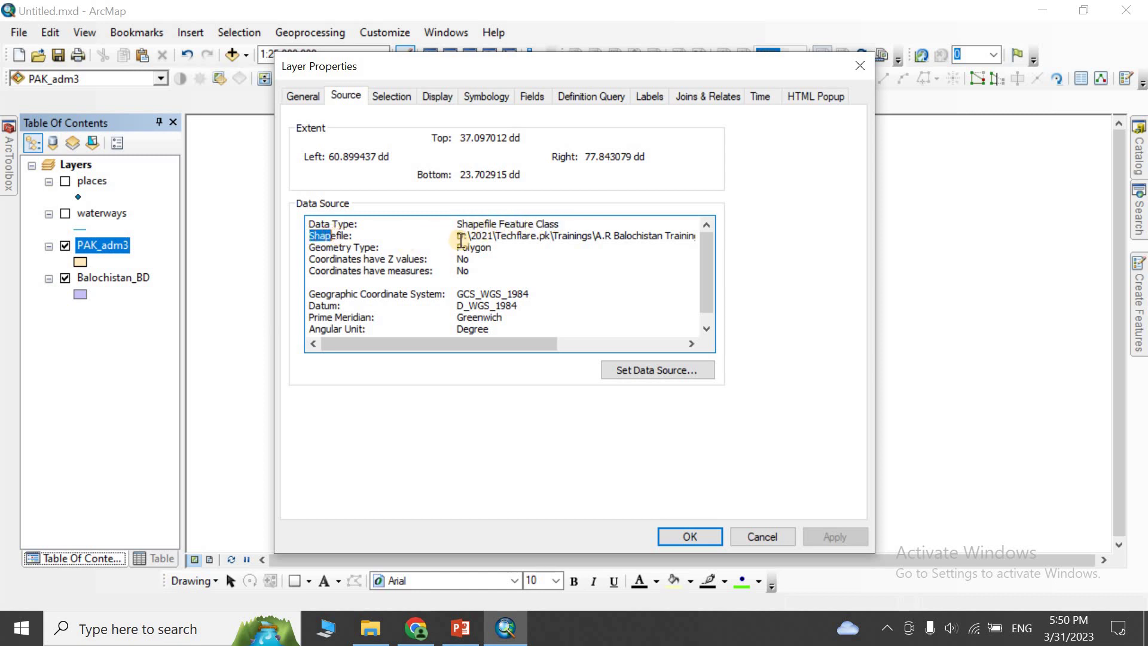
{"action": "left_click_drag", "start_coordinate": [456, 235], "coordinate": [656, 236]}
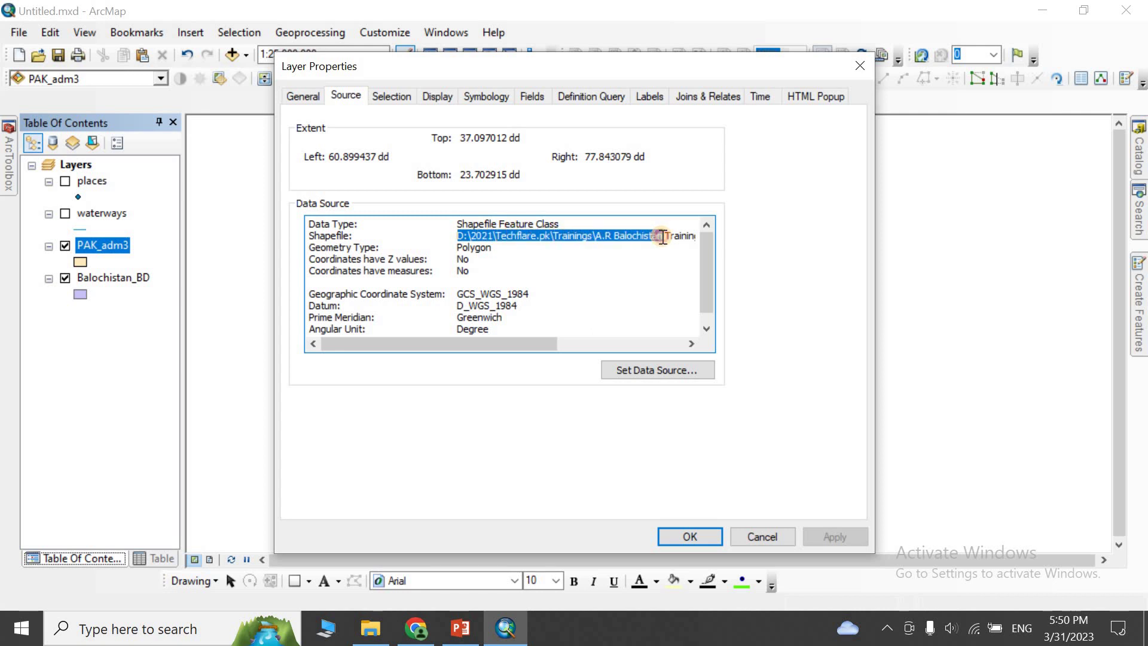
{"action": "left_click", "coordinate": [501, 236]}
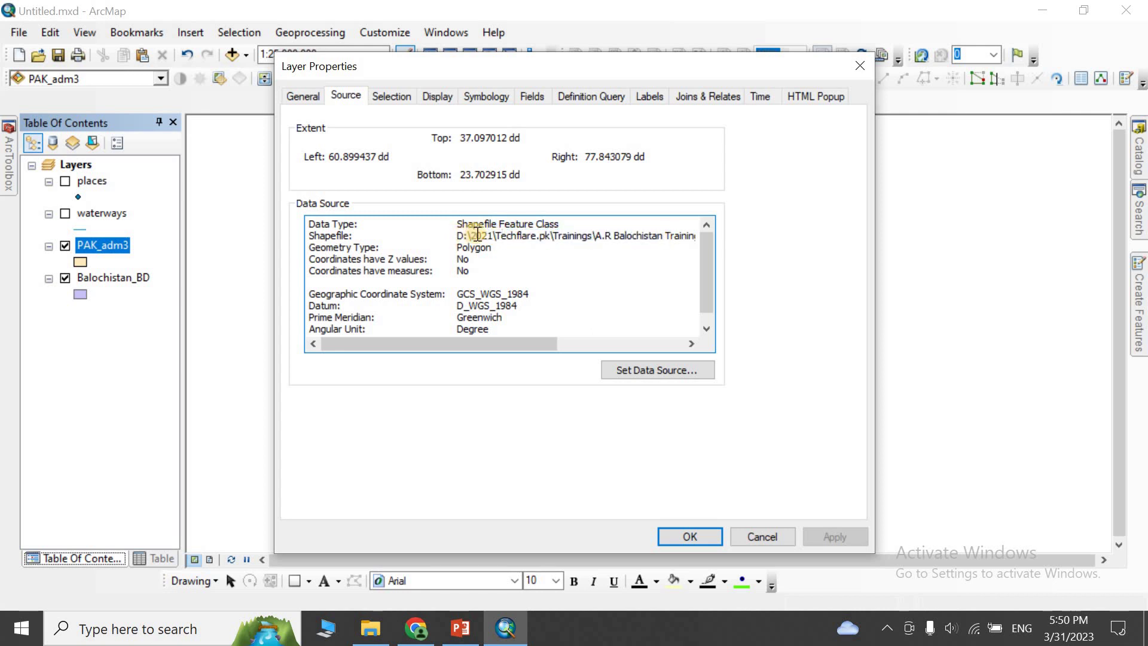
{"action": "left_click", "coordinate": [485, 235]}
{"action": "left_click", "coordinate": [512, 236]}
{"action": "left_click_drag", "start_coordinate": [501, 346], "coordinate": [687, 366]}
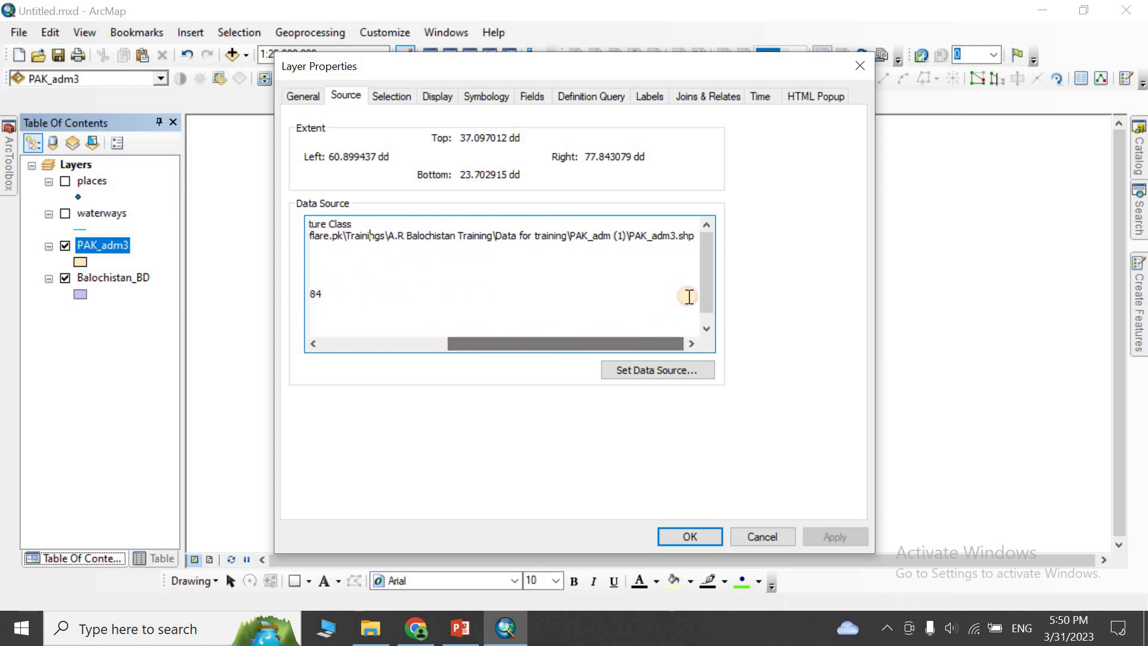
{"action": "left_click_drag", "start_coordinate": [630, 235], "coordinate": [677, 235]}
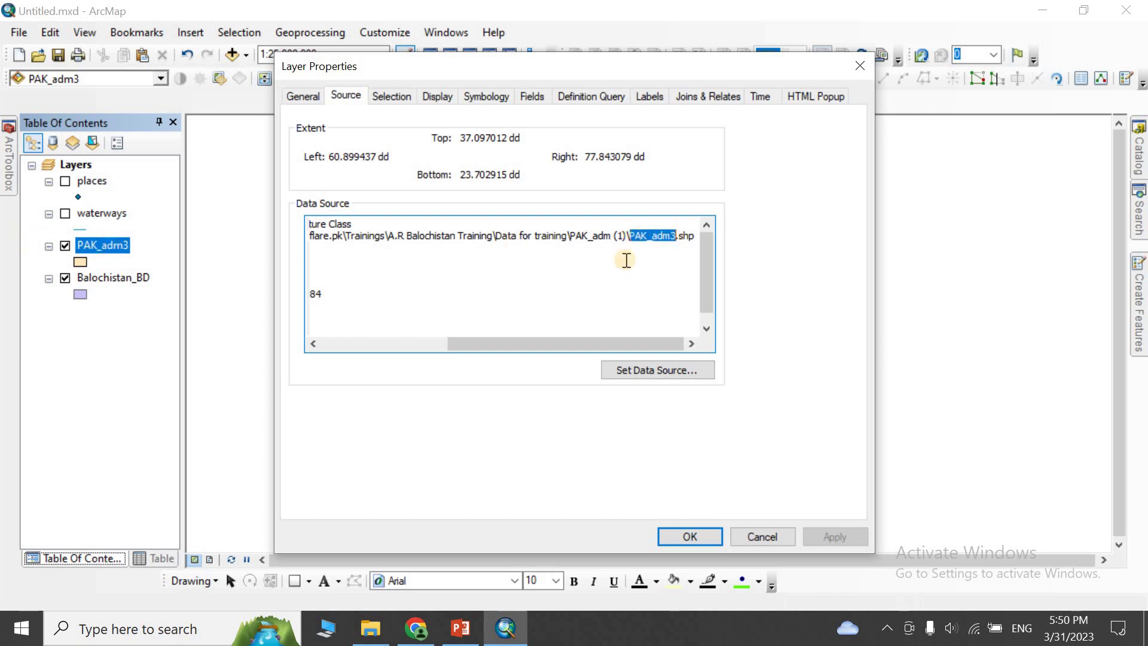
{"action": "left_click", "coordinate": [681, 235]}
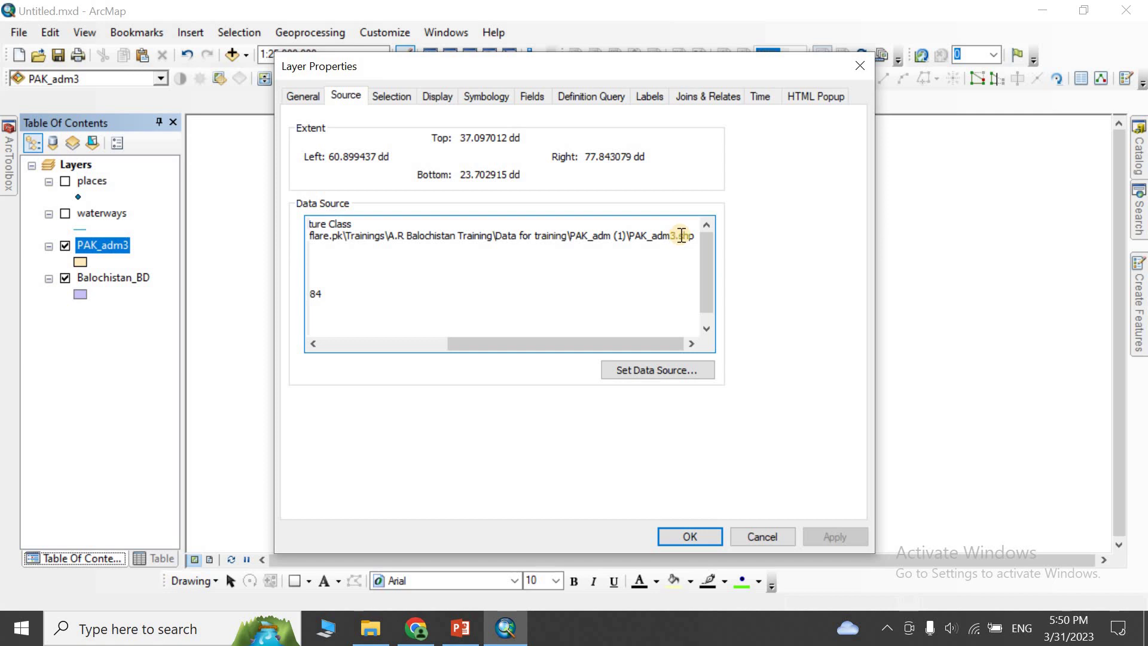
{"action": "left_click_drag", "start_coordinate": [693, 236], "coordinate": [313, 240]}
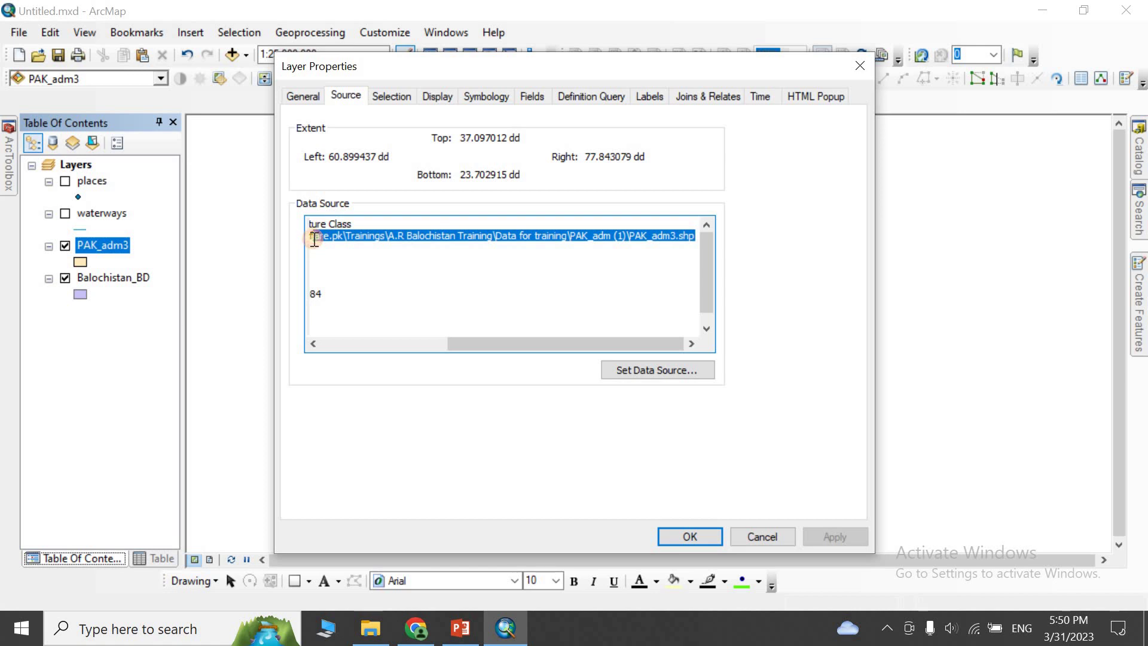
{"action": "left_click_drag", "start_coordinate": [597, 344], "coordinate": [397, 341]}
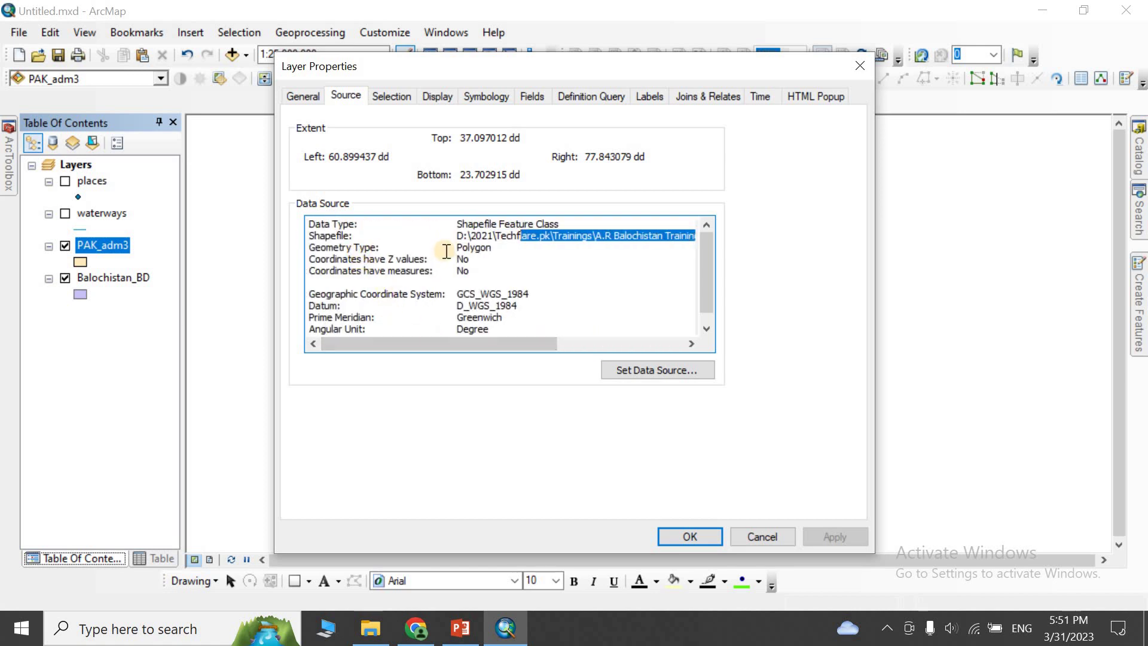
{"action": "left_click_drag", "start_coordinate": [456, 247], "coordinate": [501, 248]}
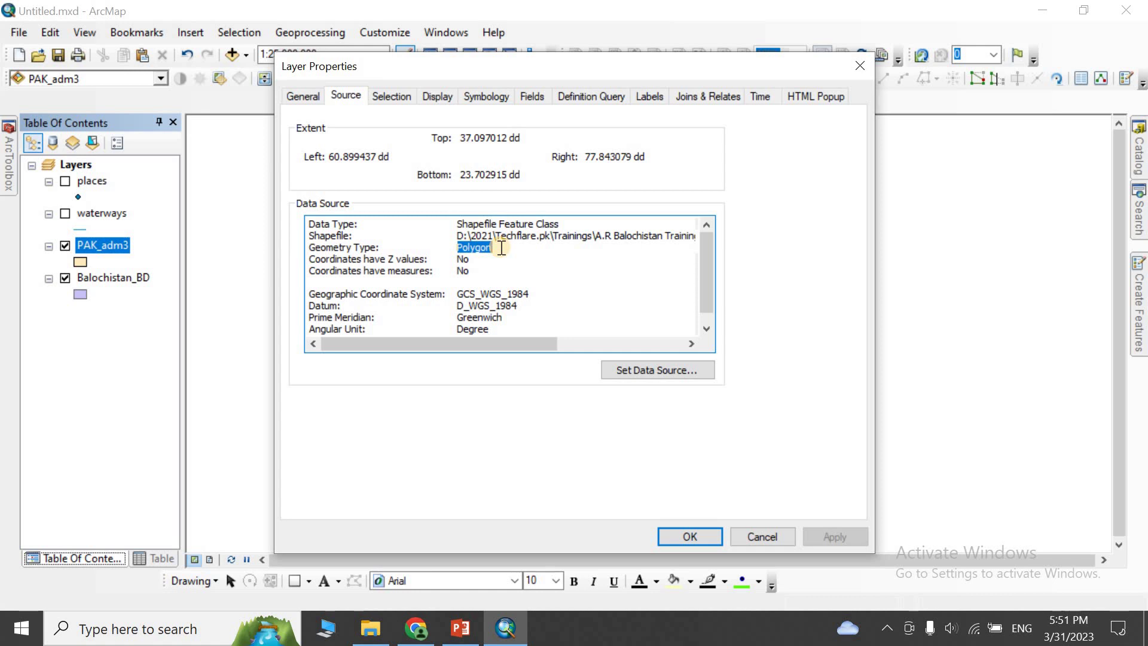
Examine the geometry type, geographic coordinate system, datum and angular unit in PAK_adm3's data source details
{"action": "left_click", "coordinate": [465, 248]}
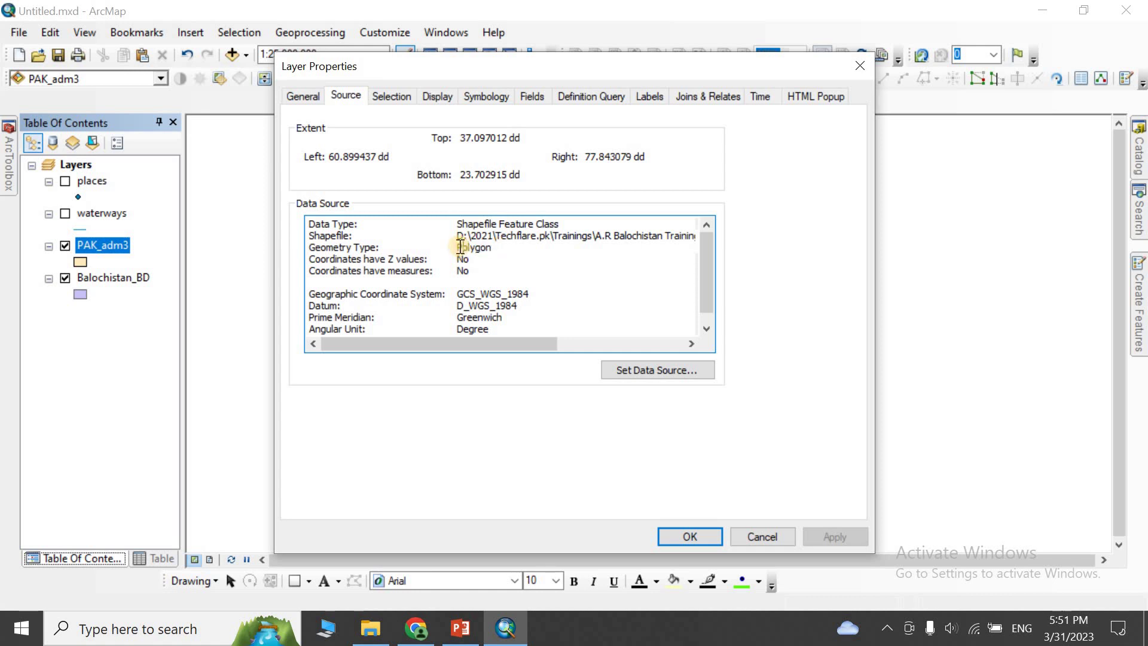
{"action": "left_click_drag", "start_coordinate": [457, 247], "coordinate": [493, 248]}
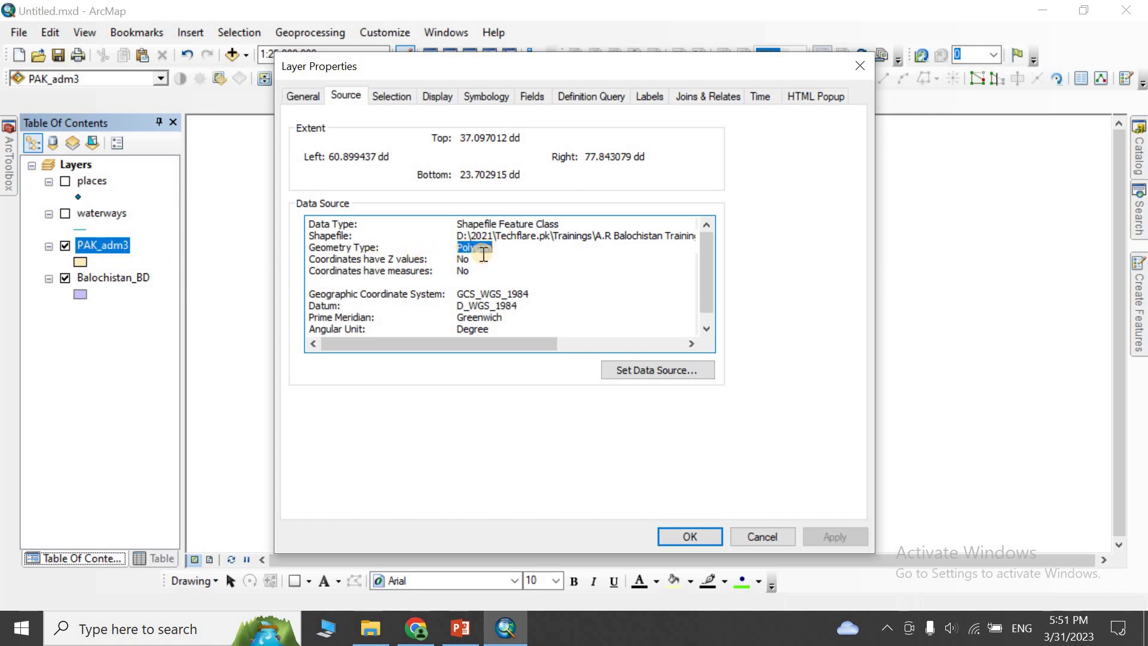
{"action": "scroll", "coordinate": [474, 253], "scroll_direction": "down", "scroll_amount": 1}
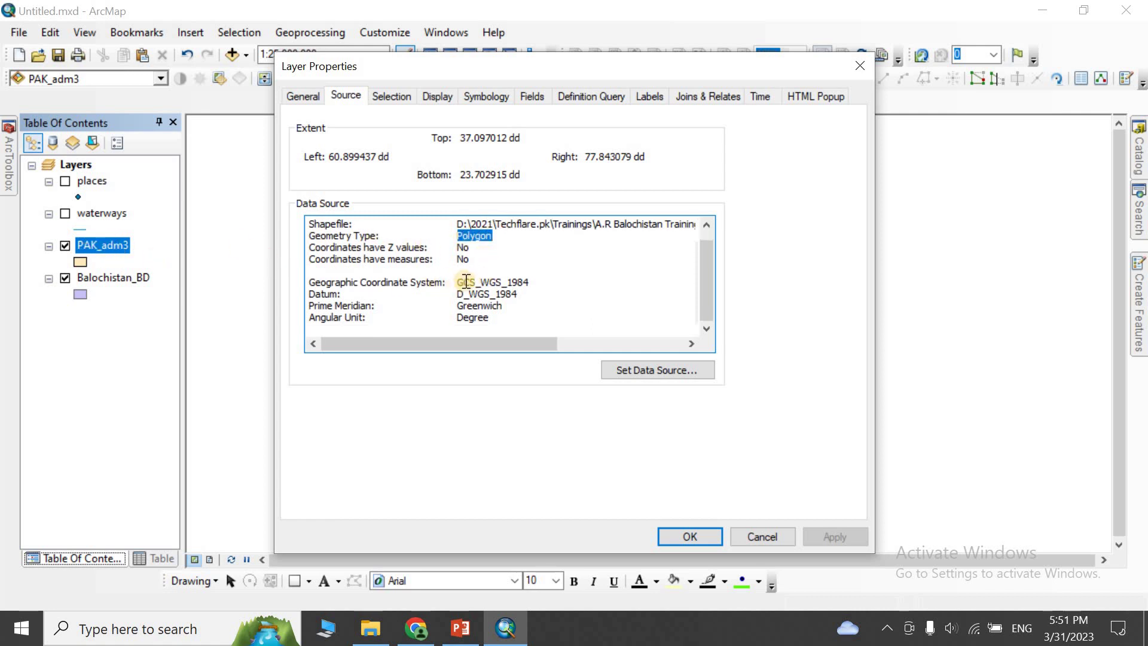
{"action": "left_click_drag", "start_coordinate": [480, 281], "coordinate": [530, 282]}
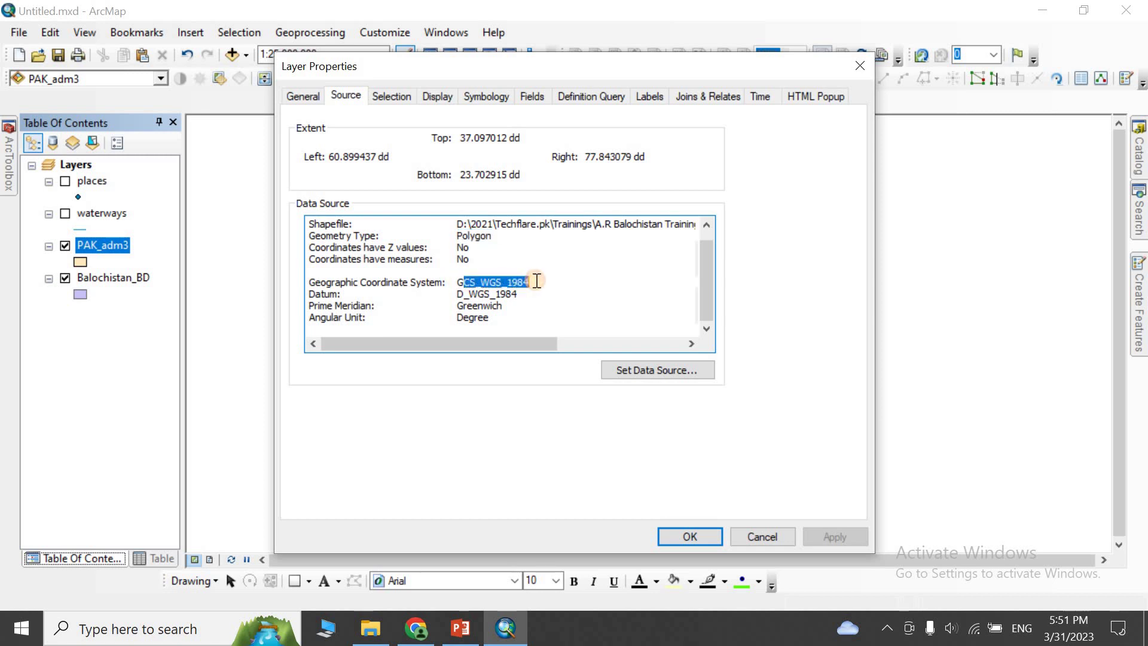
{"action": "left_click", "coordinate": [489, 282]}
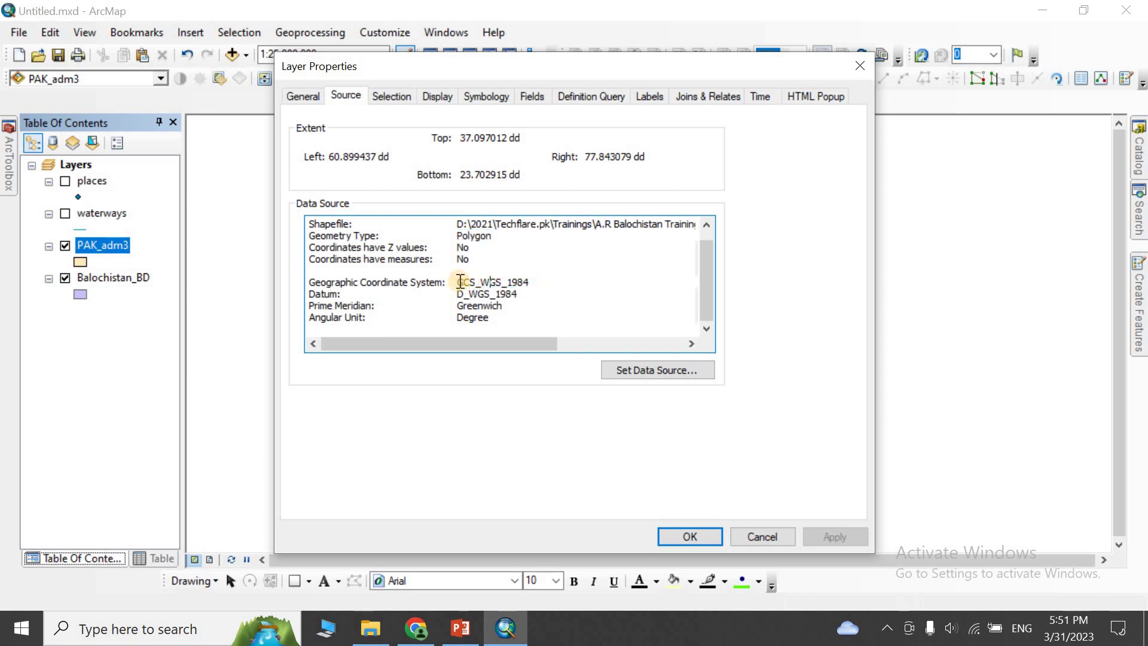
{"action": "left_click", "coordinate": [450, 292]}
{"action": "left_click_drag", "start_coordinate": [456, 318], "coordinate": [475, 282]}
{"action": "left_click", "coordinate": [470, 317]}
Review the options for showing selected features in PAK_adm3's layer properties, and close the dialog
{"action": "left_click", "coordinate": [387, 96]}
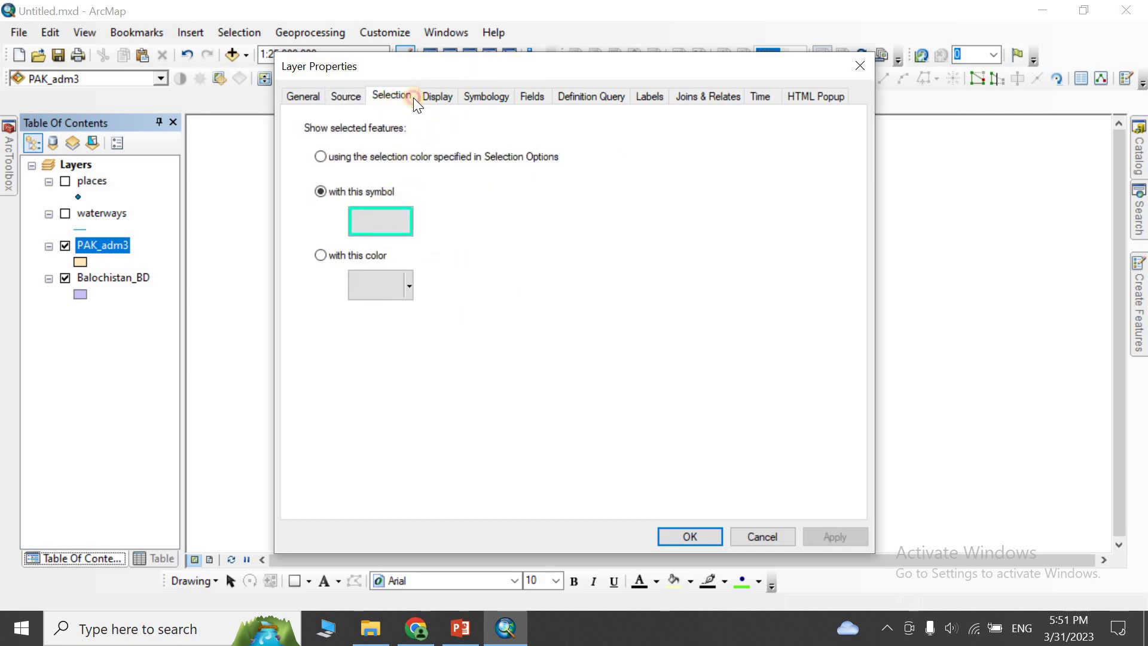
{"action": "left_click_drag", "start_coordinate": [518, 69], "coordinate": [339, 113]}
{"action": "left_click", "coordinate": [675, 114]}
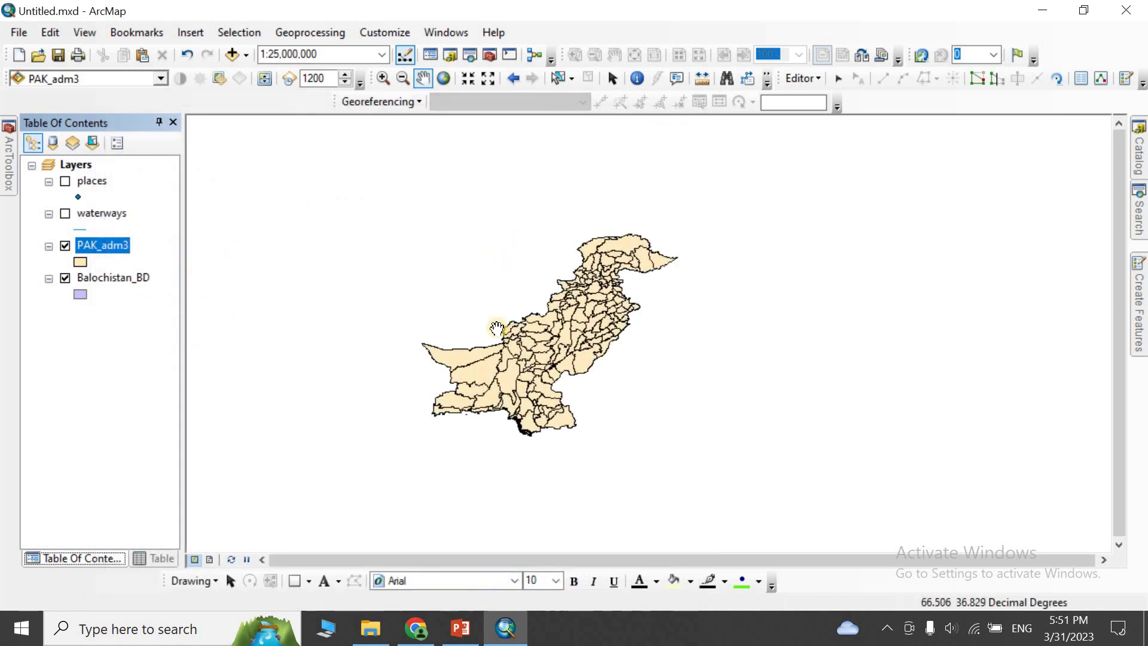
Zoom the map to 1:12,500,000 and select the PAK_adm3 districts in central and eastern Pakistan with a rectangle
{"action": "left_click_drag", "start_coordinate": [493, 352], "coordinate": [743, 329]}
{"action": "scroll", "coordinate": [801, 288], "scroll_direction": "down", "scroll_amount": 3}
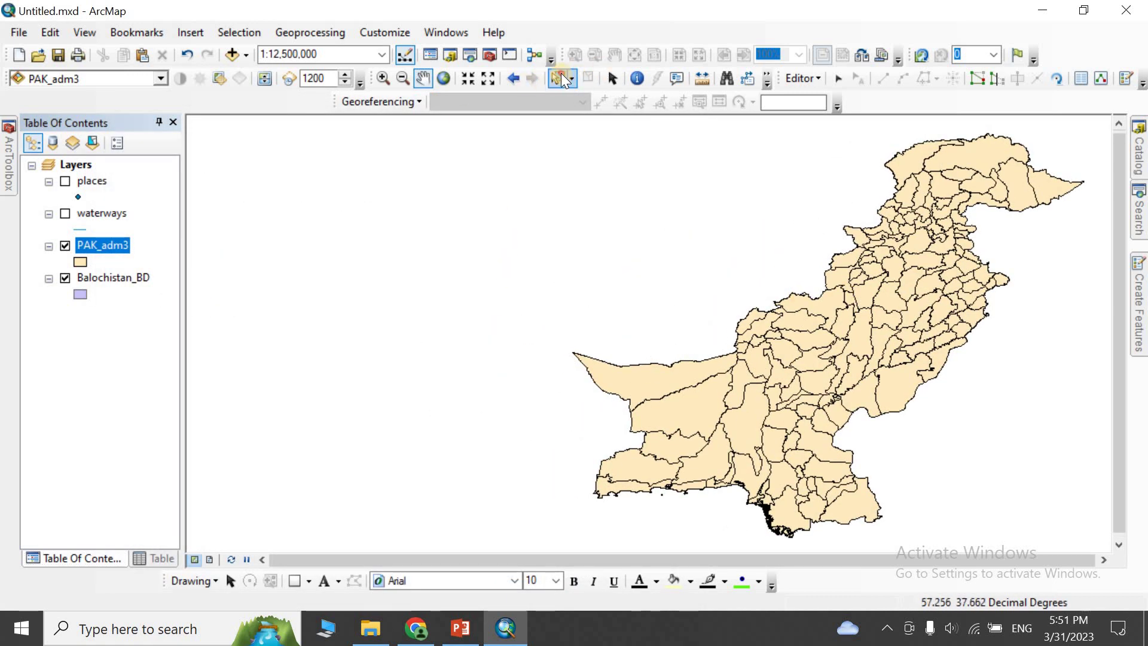
{"action": "left_click", "coordinate": [560, 77]}
{"action": "left_click_drag", "start_coordinate": [790, 277], "coordinate": [935, 397]}
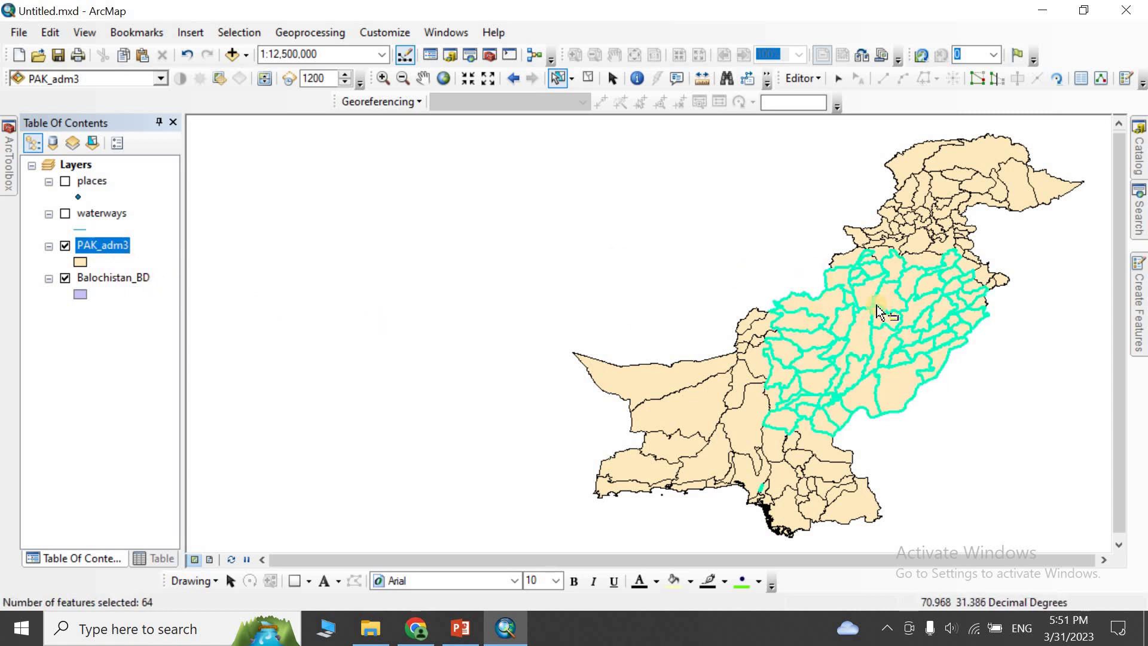
Change the outline color of PAK_adm3's selection symbol to pink and apply it to the layer
{"action": "right_click", "coordinate": [114, 246]}
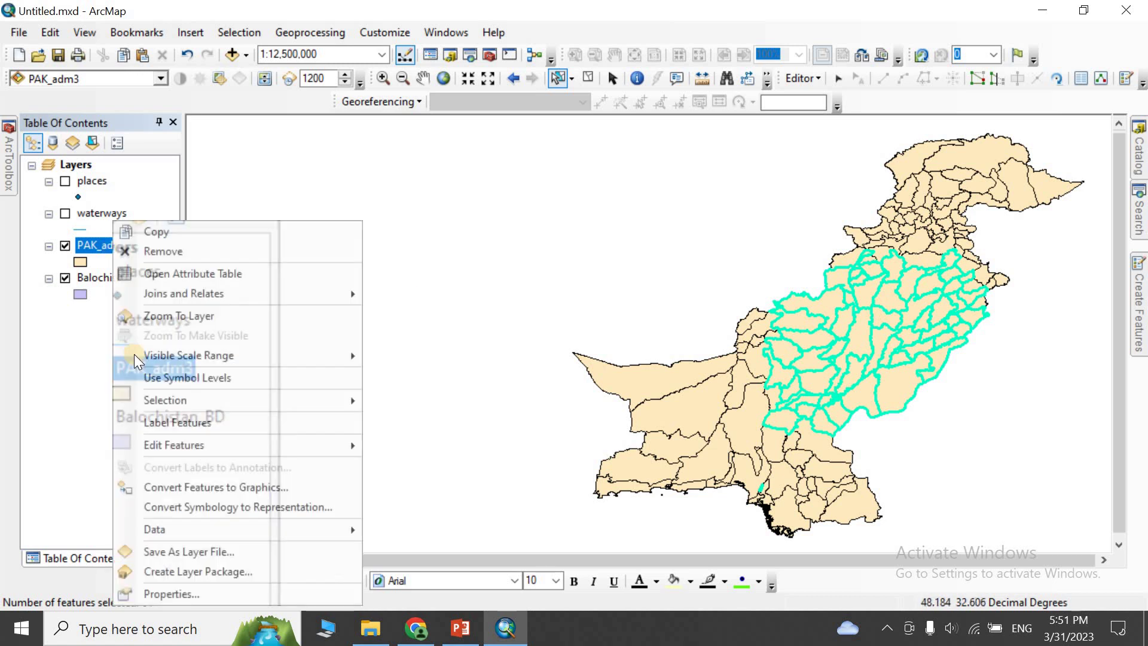
{"action": "left_click", "coordinate": [160, 595]}
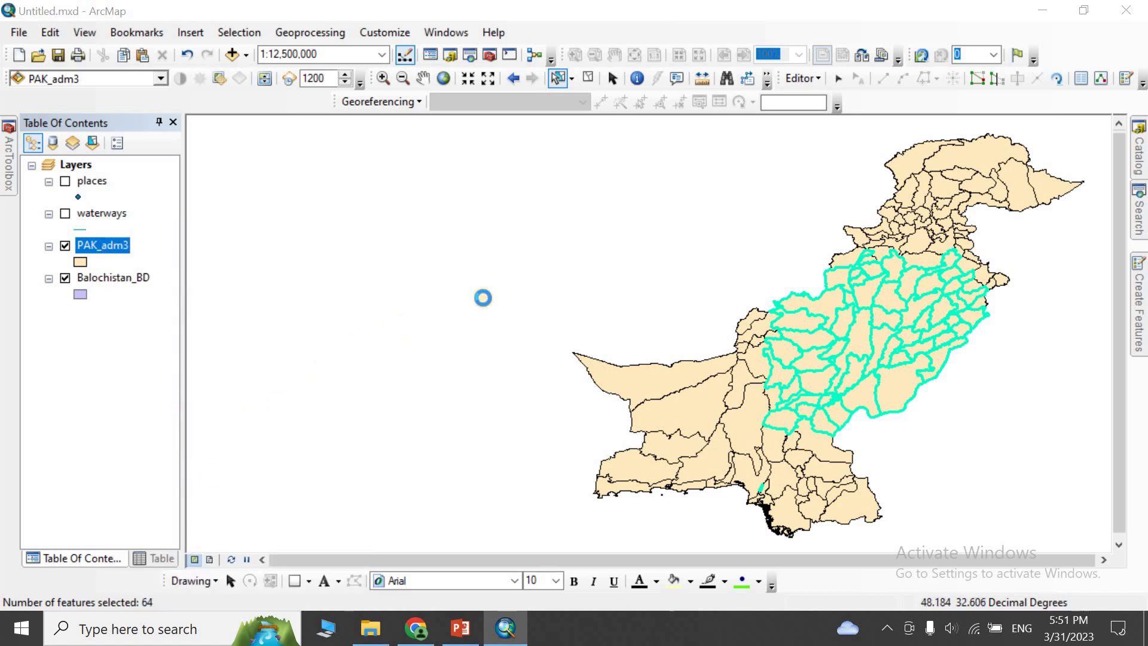
{"action": "left_click_drag", "start_coordinate": [518, 75], "coordinate": [299, 80]}
{"action": "left_click", "coordinate": [224, 264]}
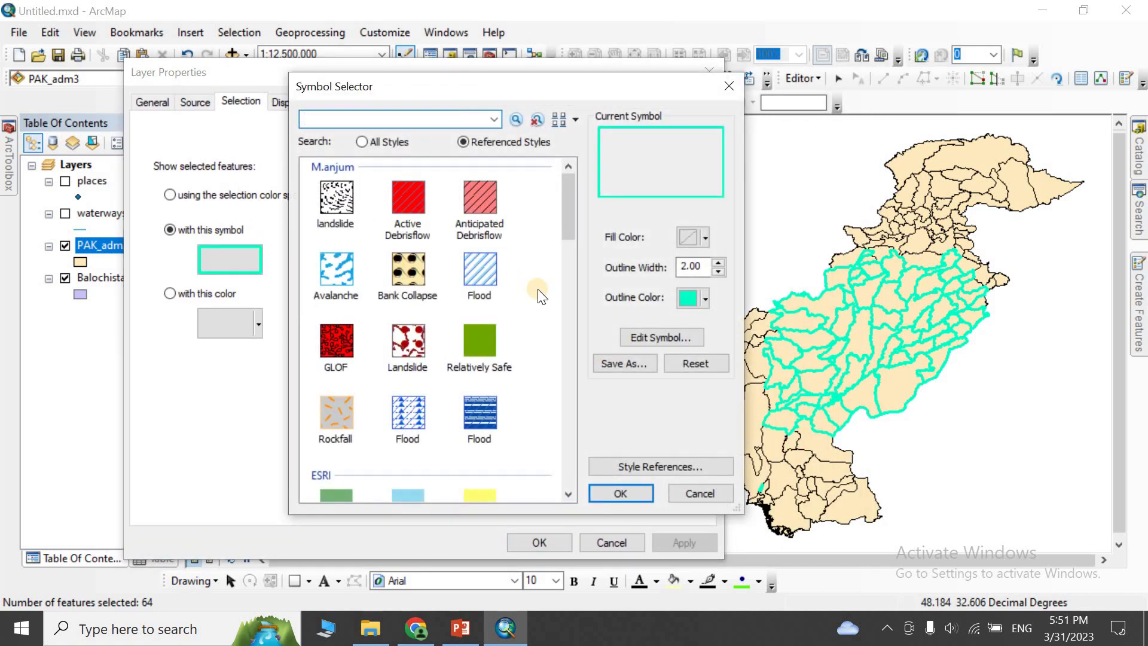
{"action": "left_click", "coordinate": [705, 299]}
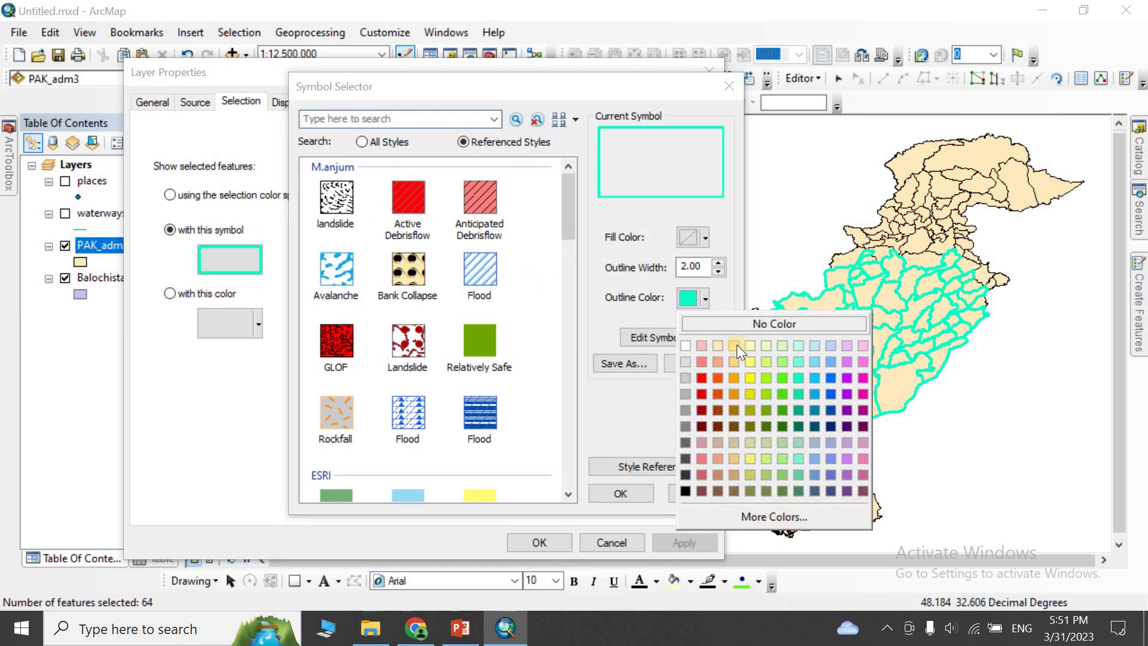
{"action": "left_click", "coordinate": [801, 346]}
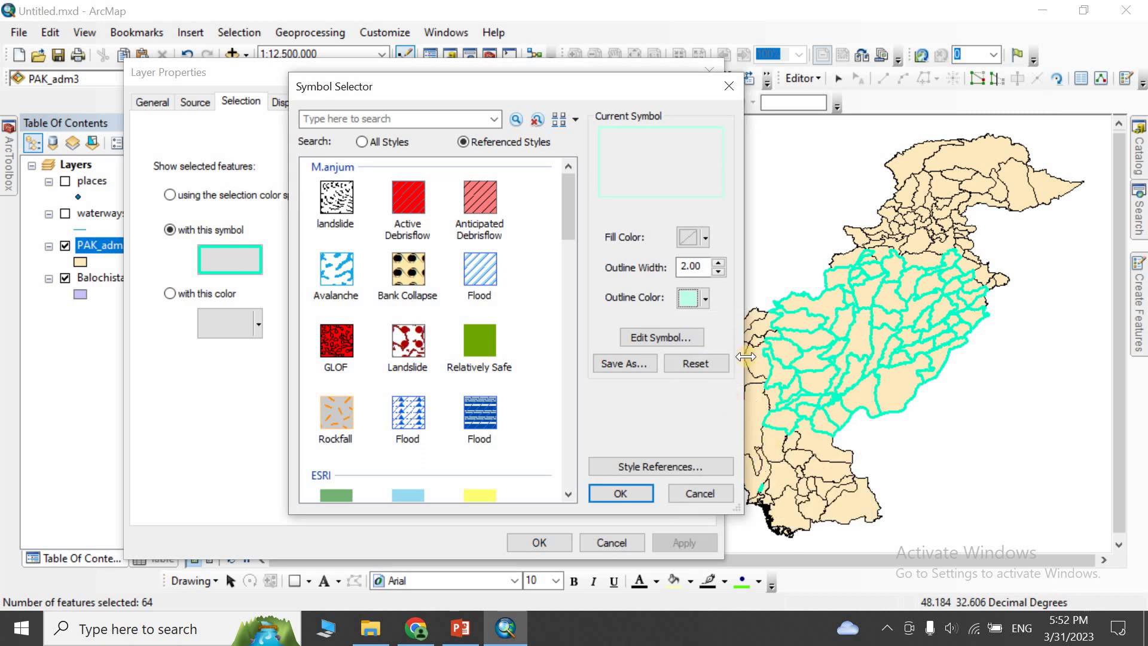
{"action": "left_click", "coordinate": [706, 299]}
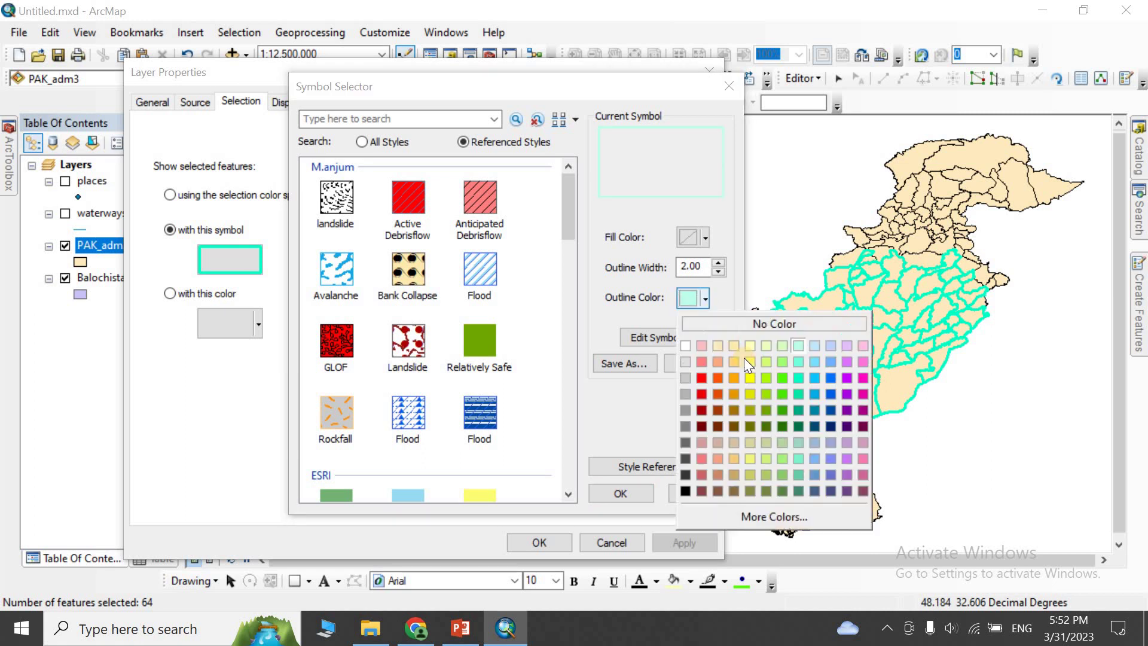
{"action": "left_click", "coordinate": [863, 361]}
{"action": "left_click", "coordinate": [633, 491]}
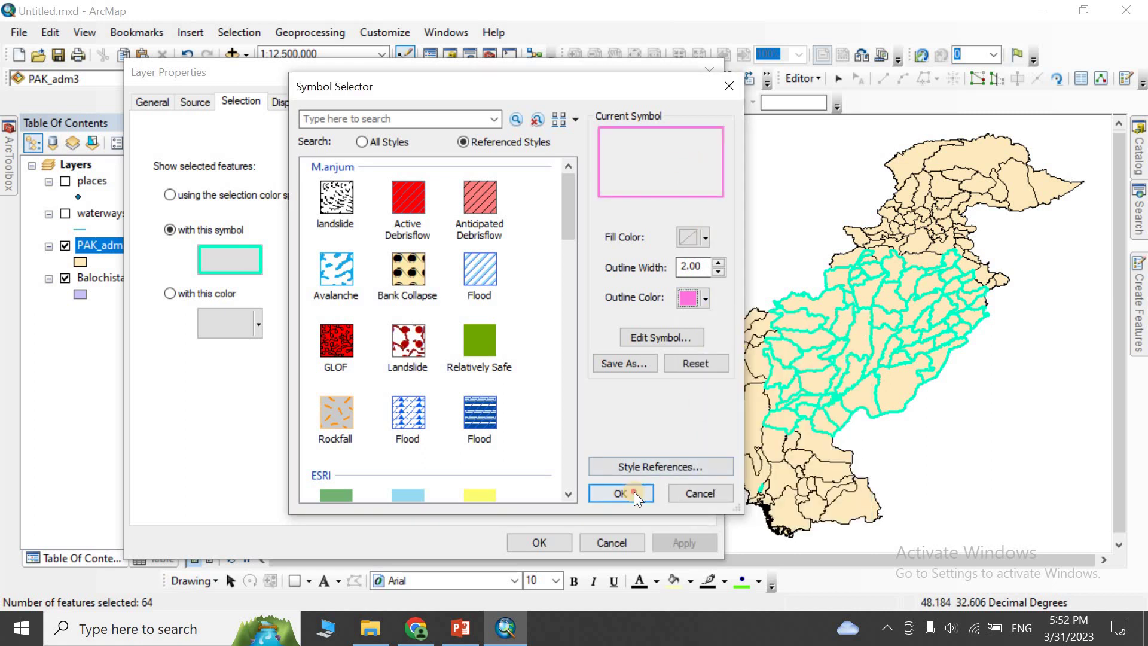
{"action": "left_click", "coordinate": [540, 541]}
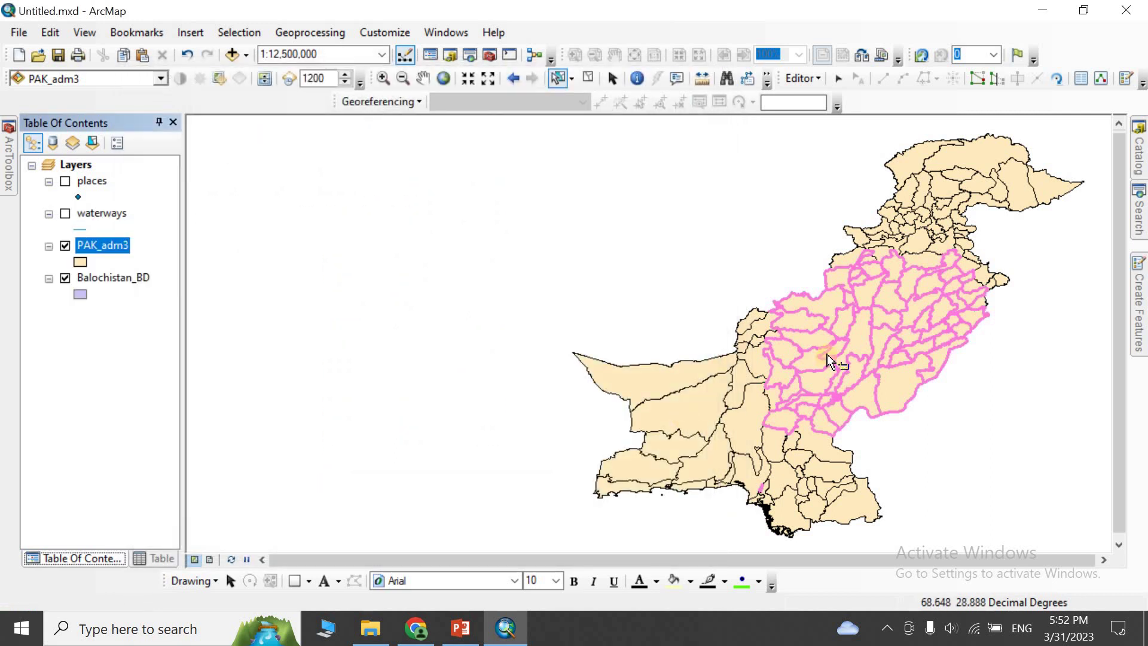
Select PAK_adm3 districts by rectangle in the southwest, centre and north in turn, ending with the central block
{"action": "left_click_drag", "start_coordinate": [664, 329], "coordinate": [730, 441]}
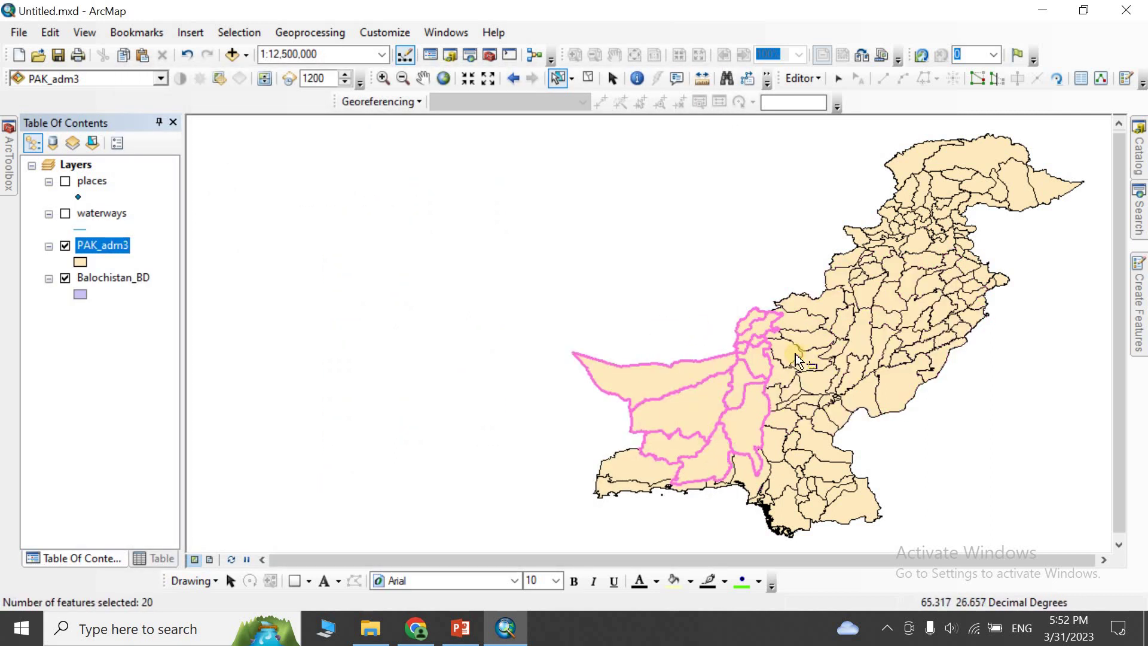
{"action": "left_click_drag", "start_coordinate": [829, 267], "coordinate": [902, 368]}
{"action": "left_click_drag", "start_coordinate": [866, 178], "coordinate": [939, 221]}
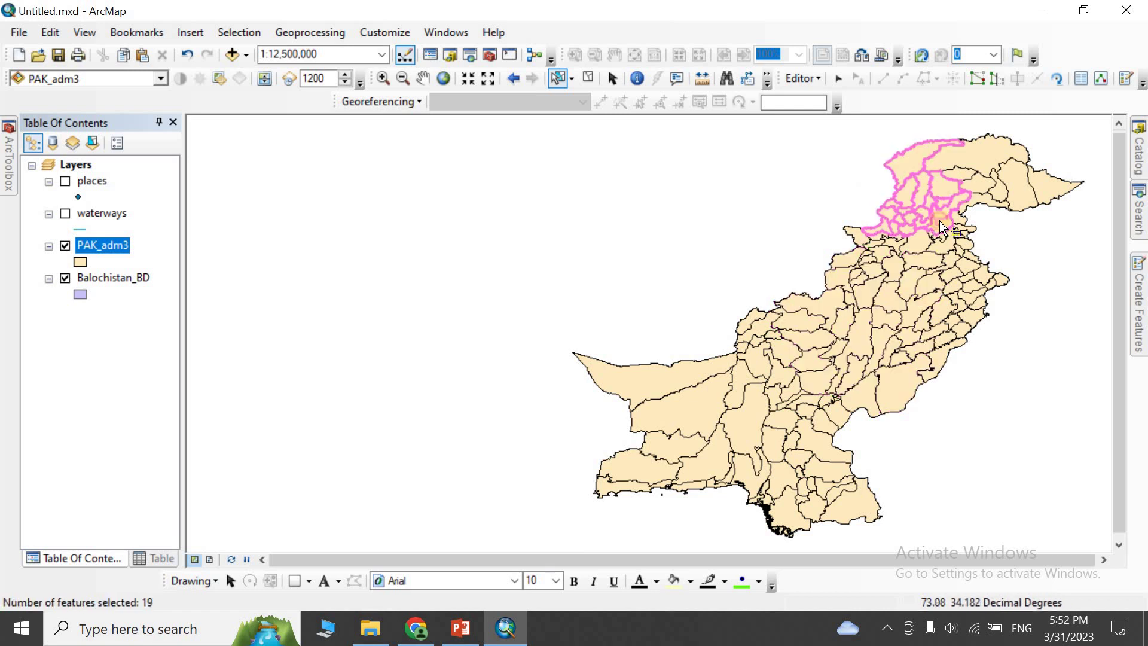
{"action": "left_click_drag", "start_coordinate": [799, 244], "coordinate": [957, 354]}
Set the outline color of PAK_adm3's selection symbol to turquoise and apply it to the layer
{"action": "left_click", "coordinate": [100, 245]}
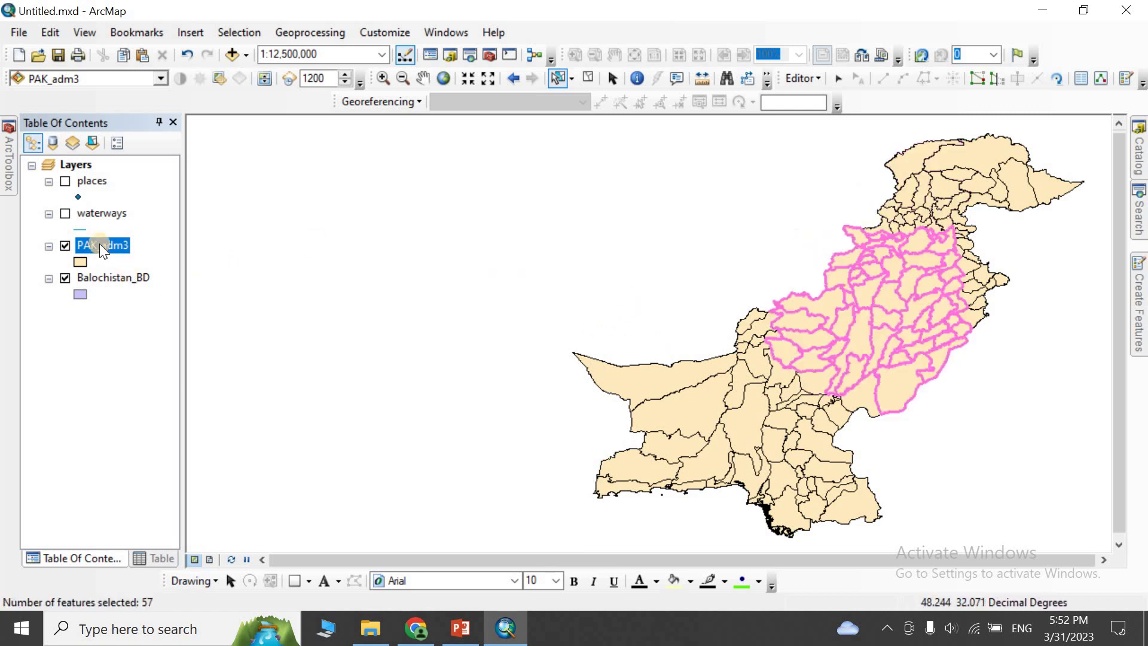
{"action": "right_click", "coordinate": [100, 245]}
{"action": "left_click", "coordinate": [189, 589]}
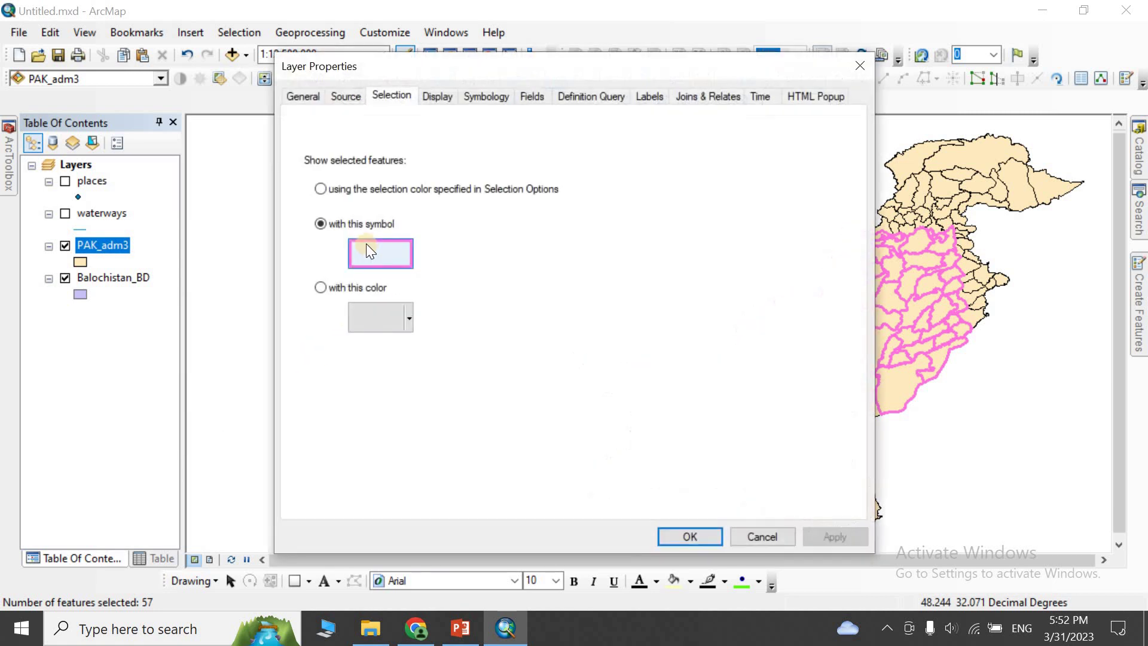
{"action": "left_click", "coordinate": [367, 250]}
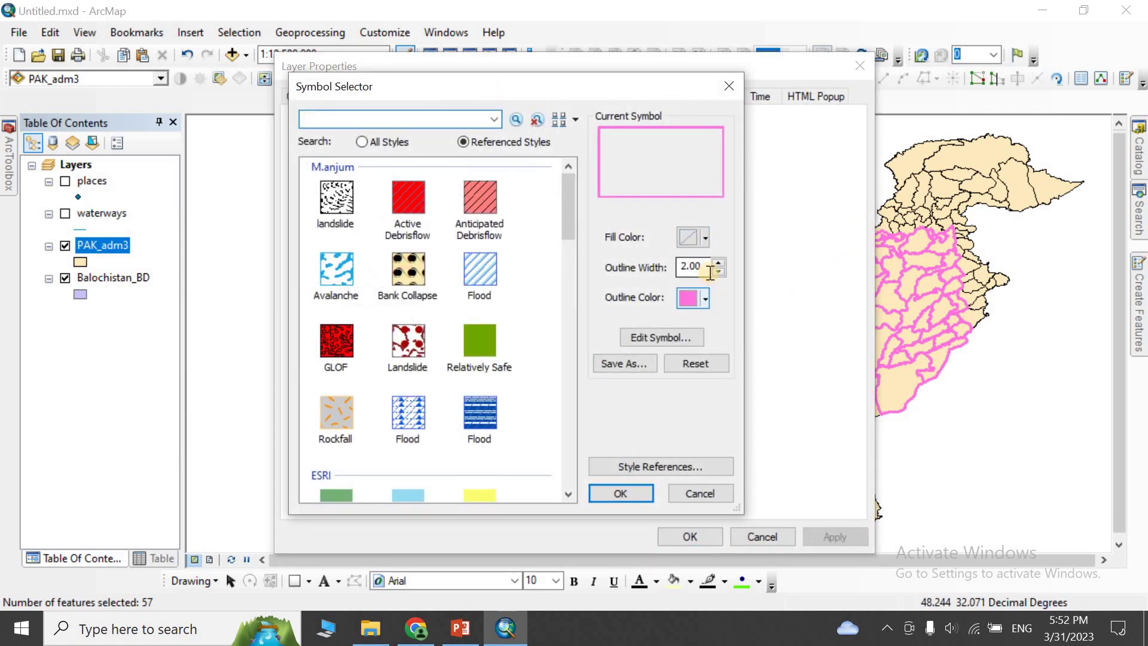
{"action": "left_click", "coordinate": [707, 300]}
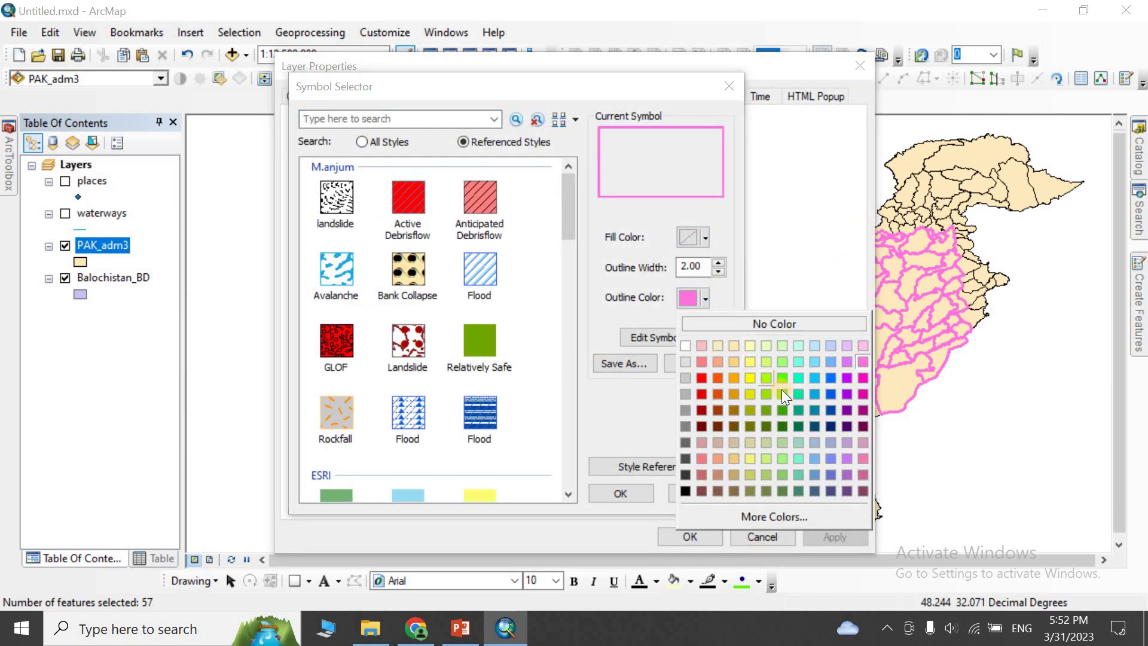
{"action": "left_click", "coordinate": [799, 378]}
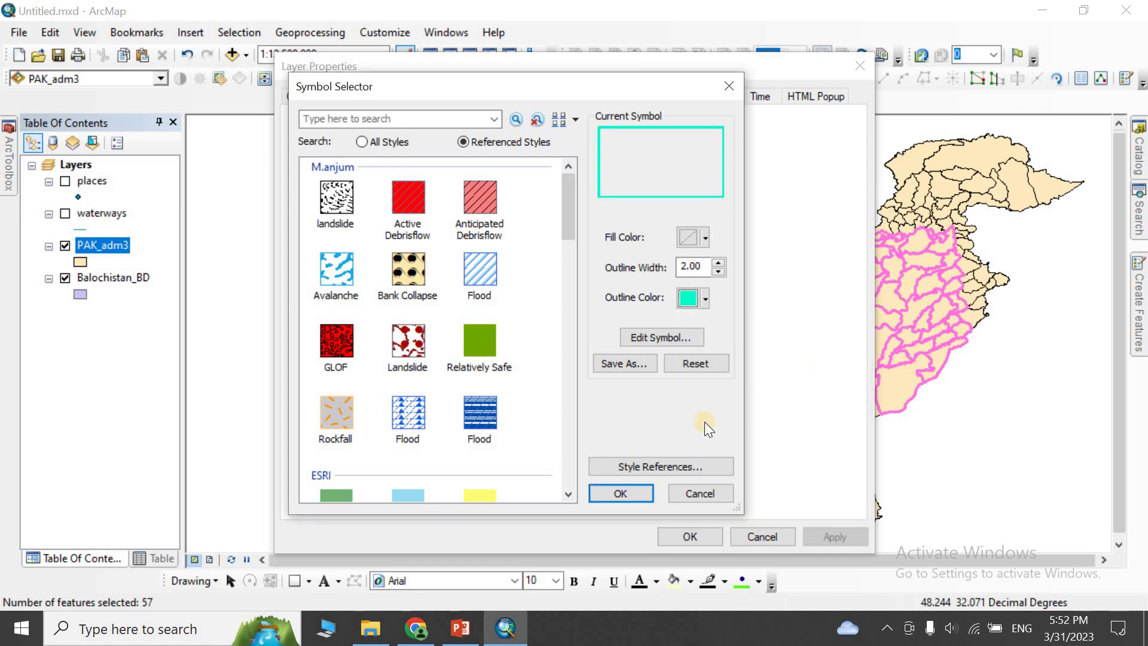
{"action": "left_click", "coordinate": [616, 492]}
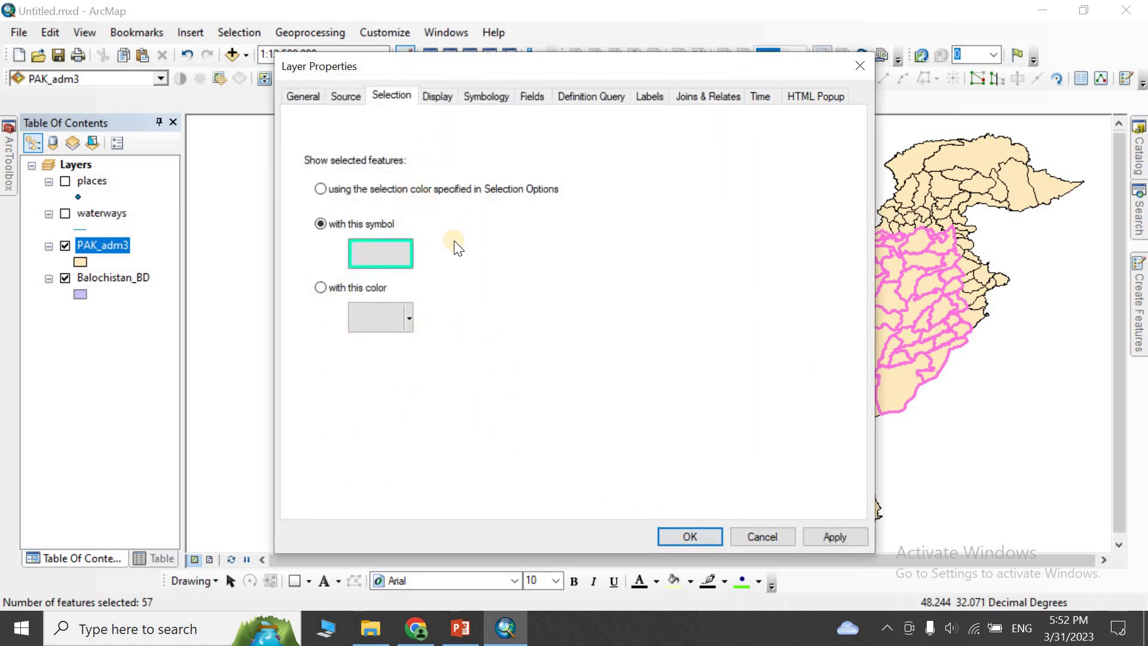
{"action": "left_click", "coordinate": [674, 536]}
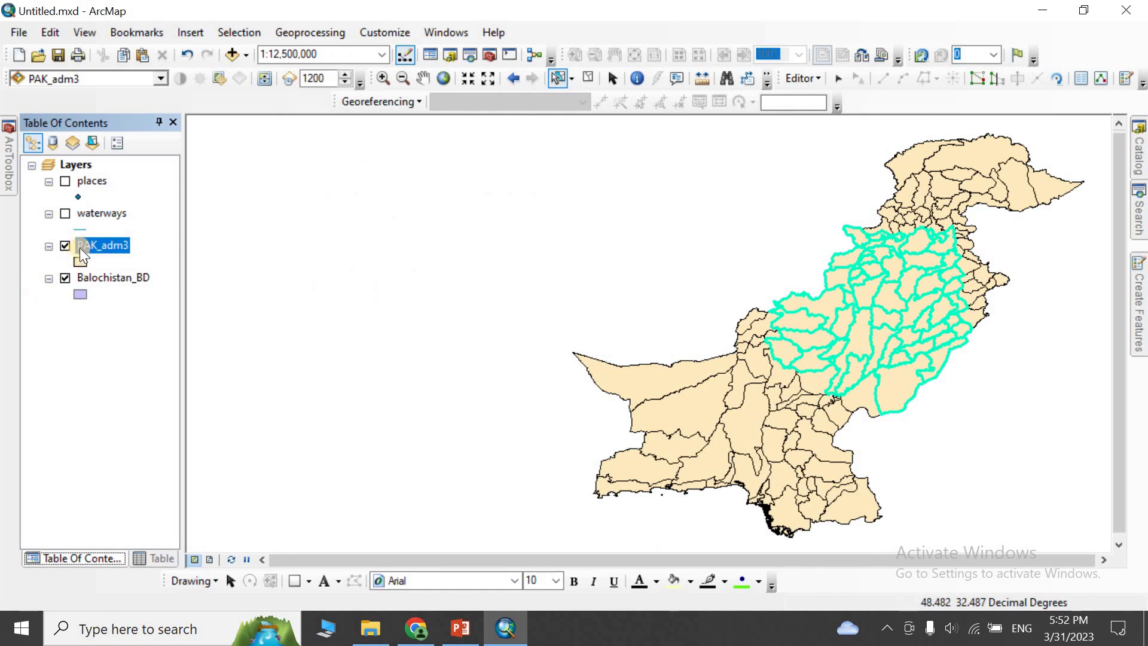
Set PAK_adm3's transparency to 60% and check the effect by switching Balochistan_BD off and on
{"action": "right_click", "coordinate": [82, 244]}
{"action": "left_click", "coordinate": [188, 595]}
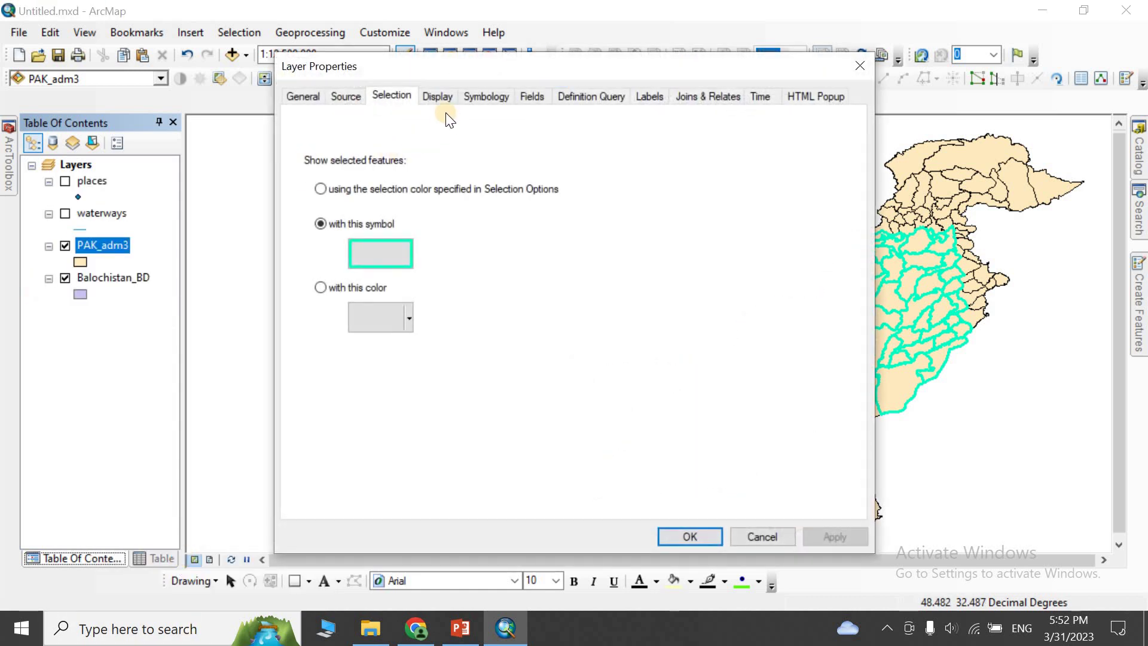
{"action": "left_click", "coordinate": [445, 98]}
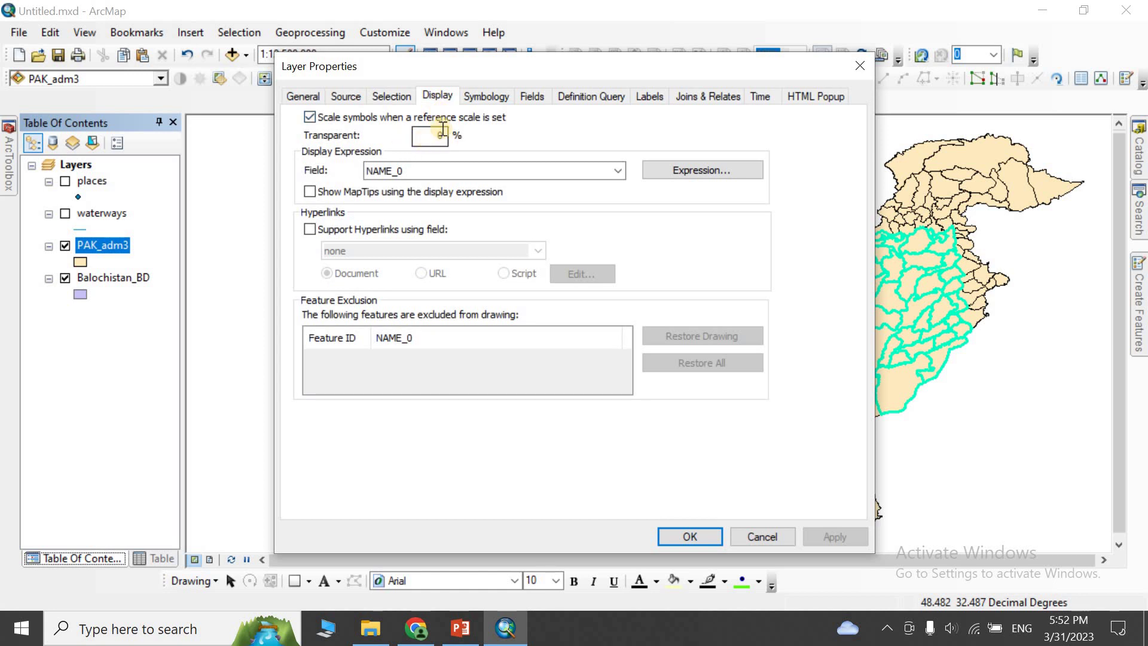
{"action": "left_click_drag", "start_coordinate": [492, 65], "coordinate": [357, 93]}
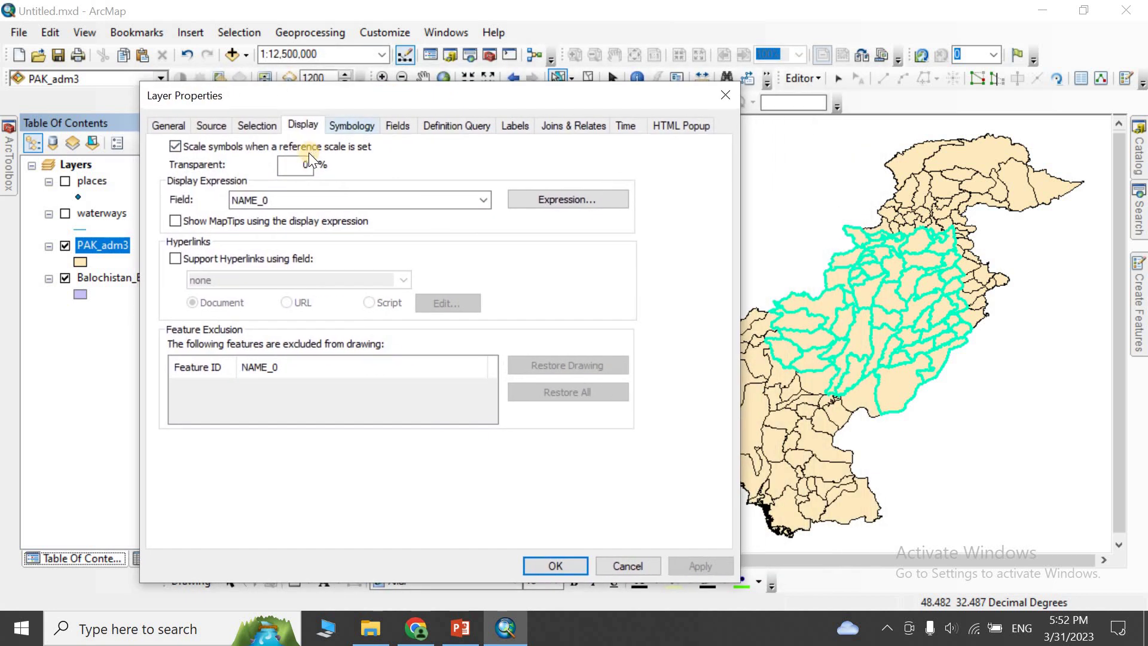
{"action": "double_click", "coordinate": [308, 165]}
{"action": "type", "text": "6"}
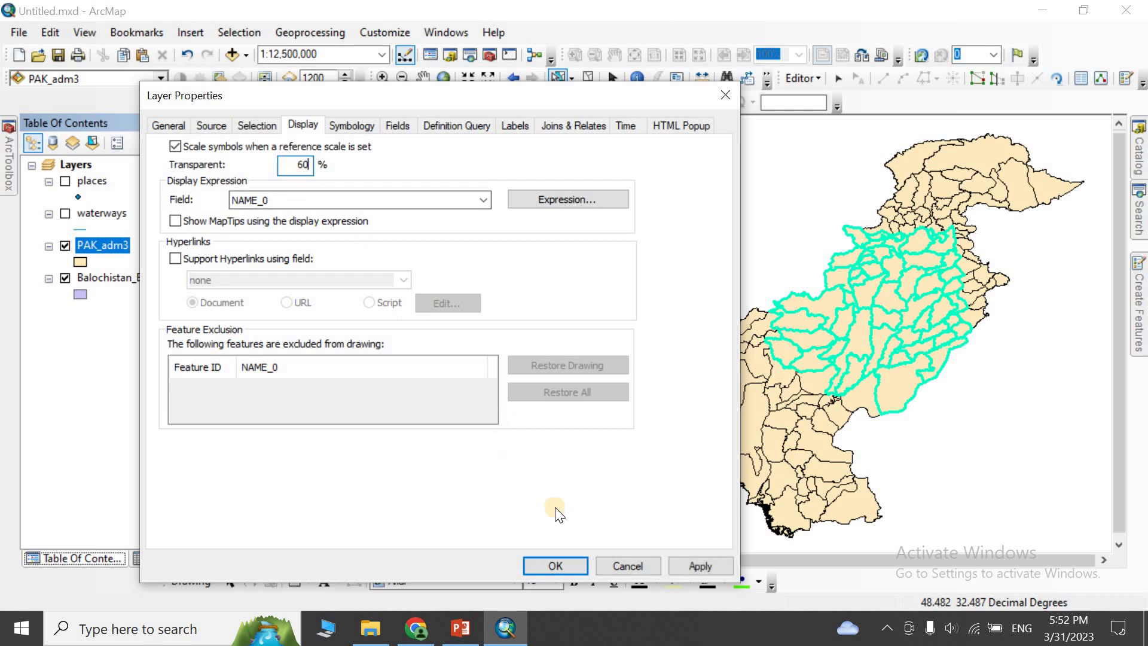
{"action": "left_click", "coordinate": [572, 562]}
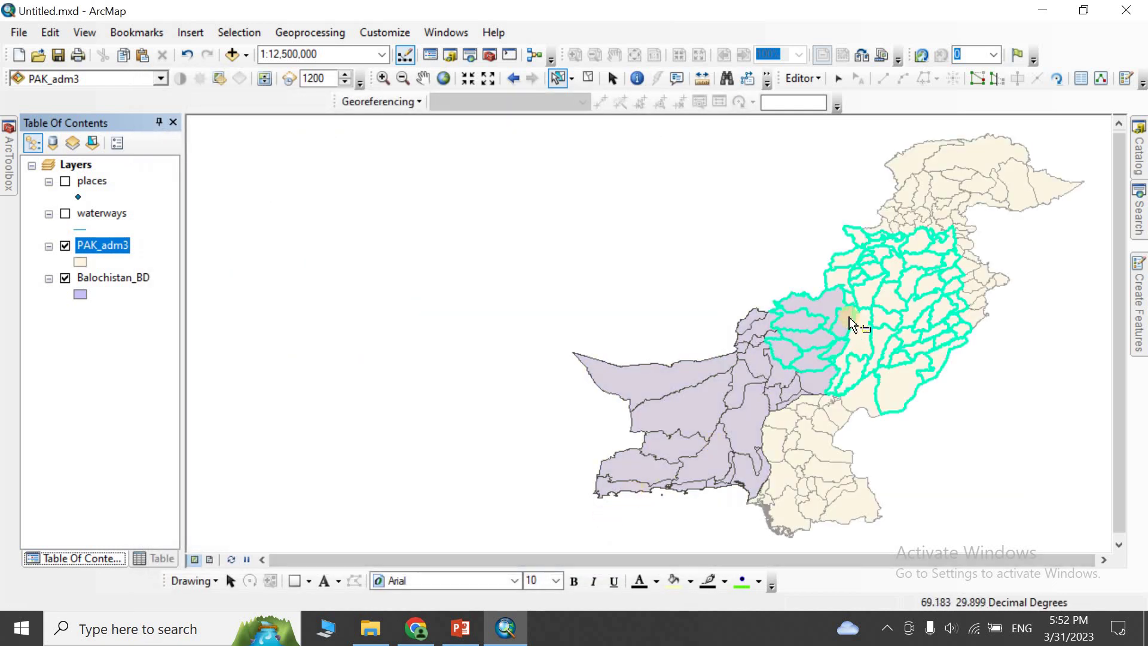
{"action": "left_click", "coordinate": [65, 278]}
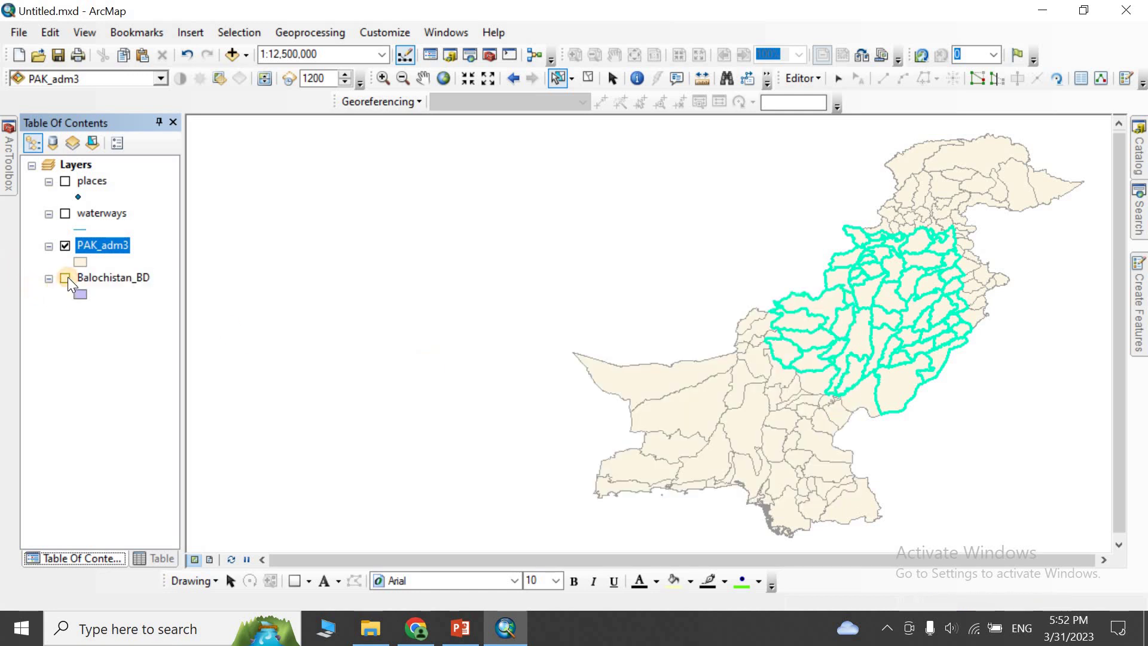
{"action": "left_click", "coordinate": [65, 278]}
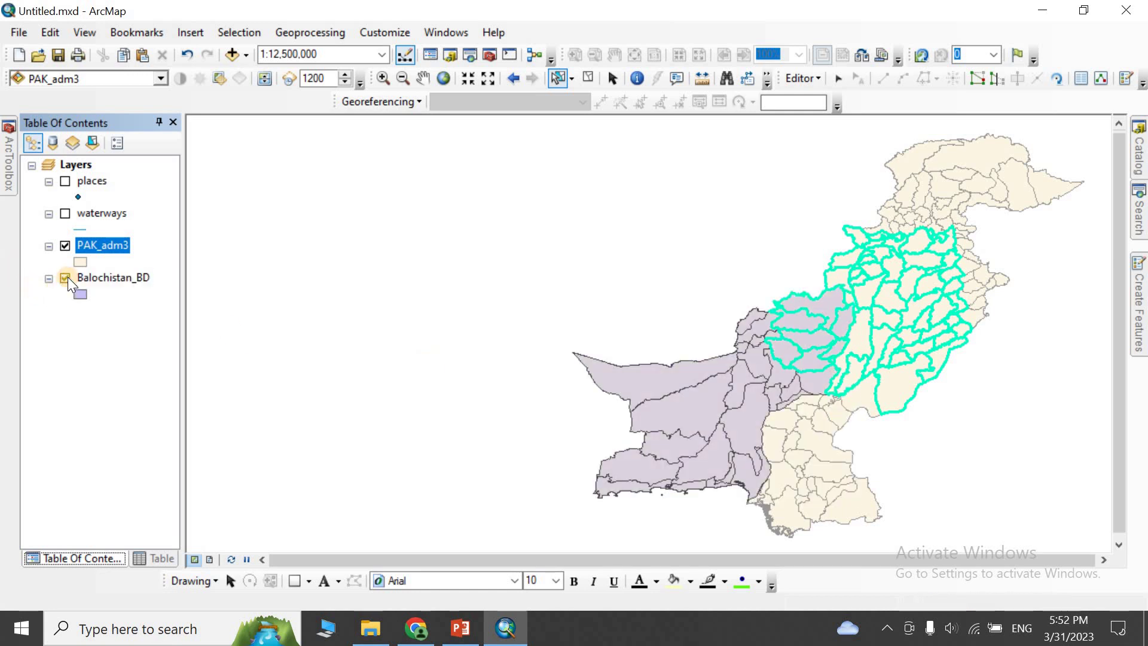
Set PAK_adm3's transparency to 0% in its layer properties and activate the Select Elements tool
{"action": "right_click", "coordinate": [87, 246]}
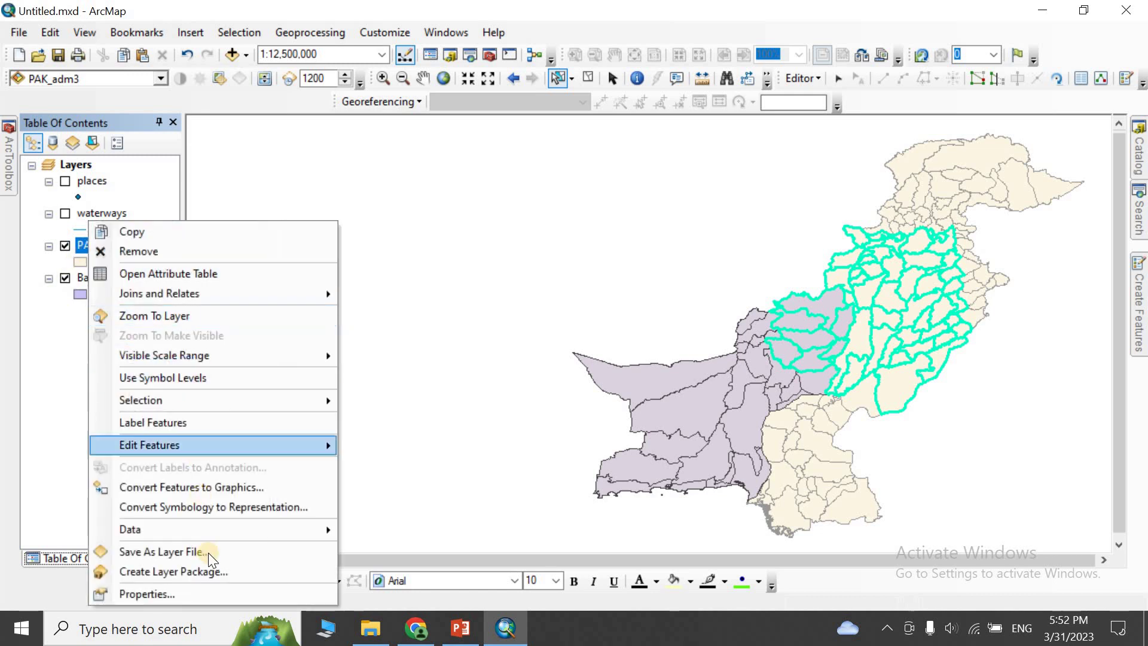
{"action": "left_click", "coordinate": [214, 595]}
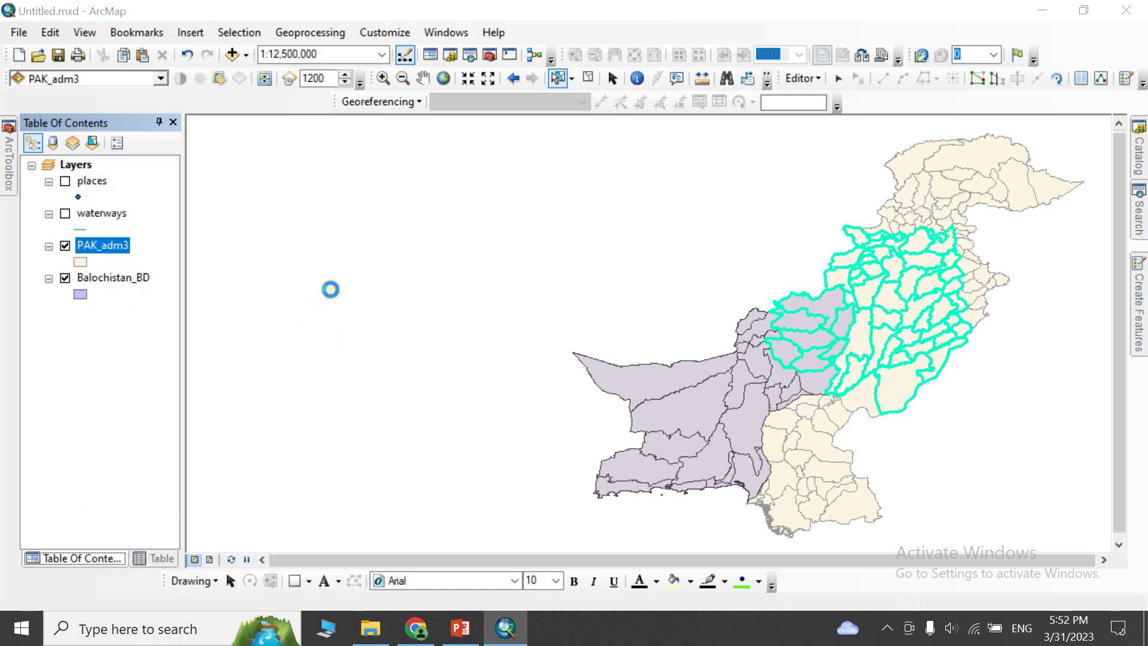
{"action": "double_click", "coordinate": [427, 168]}
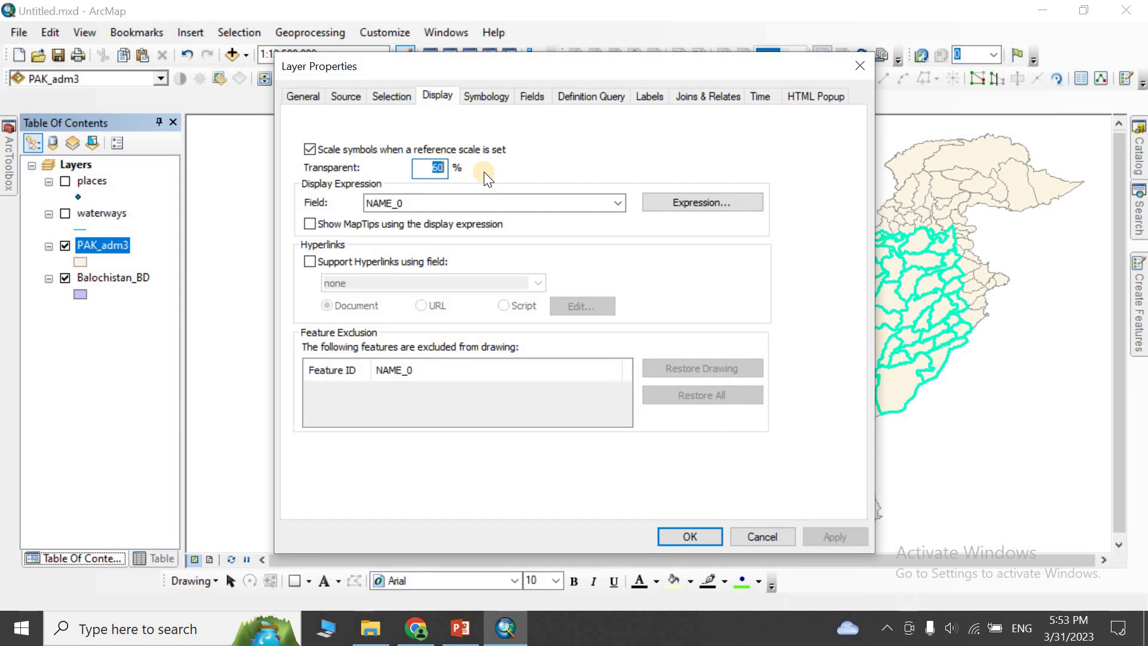
{"action": "type", "text": "0"}
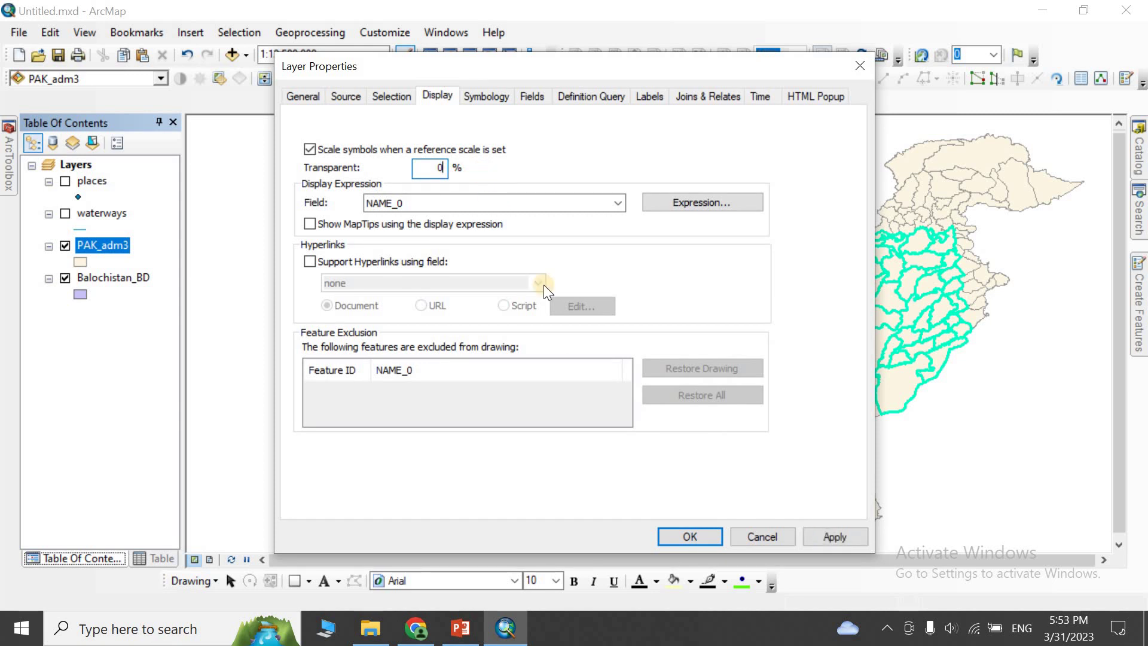
{"action": "left_click", "coordinate": [679, 536]}
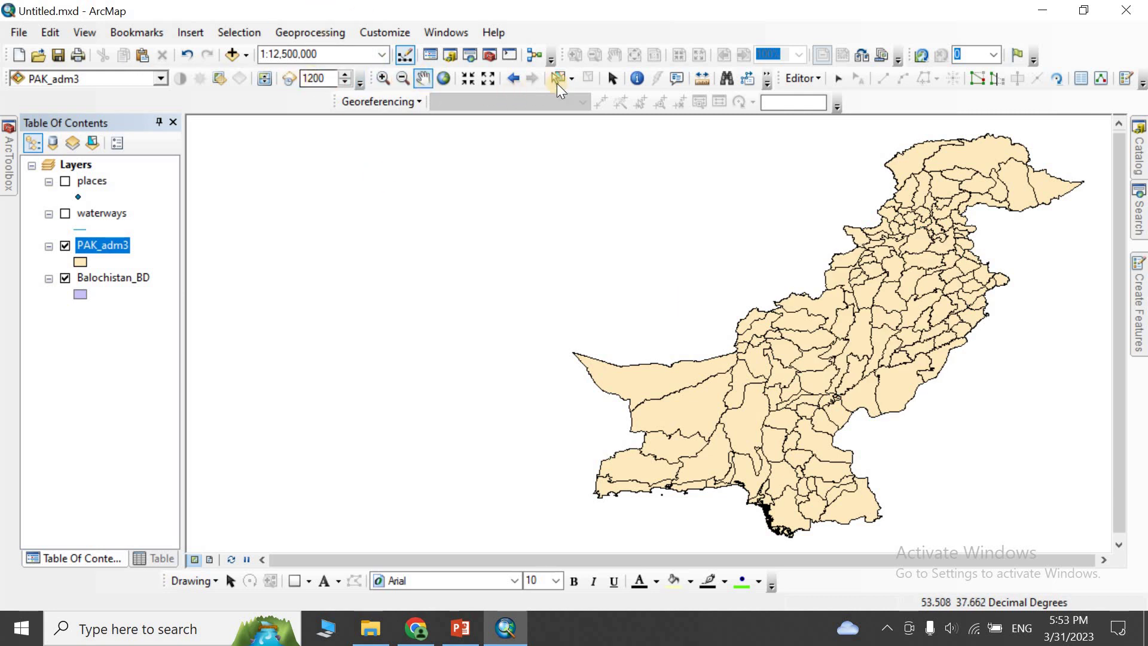
{"action": "left_click", "coordinate": [611, 78]}
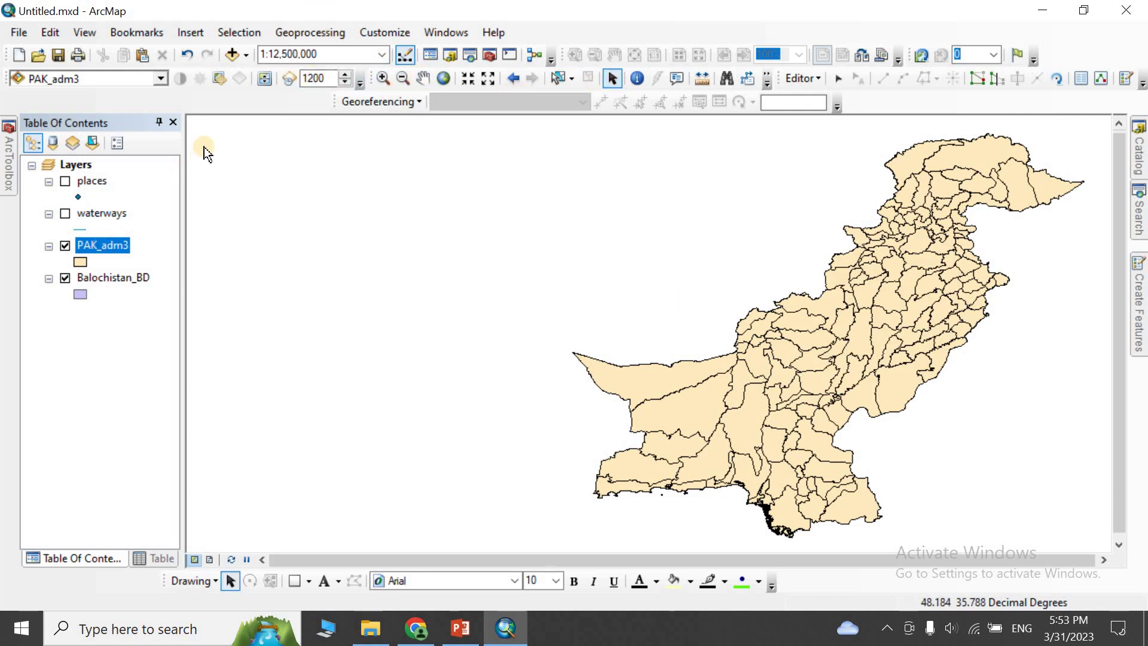
Adjust PAK_adm3's transparency in stages with the transparency slider, ending at 80%
{"action": "left_click", "coordinate": [218, 81]}
{"action": "left_click_drag", "start_coordinate": [264, 198], "coordinate": [269, 148]}
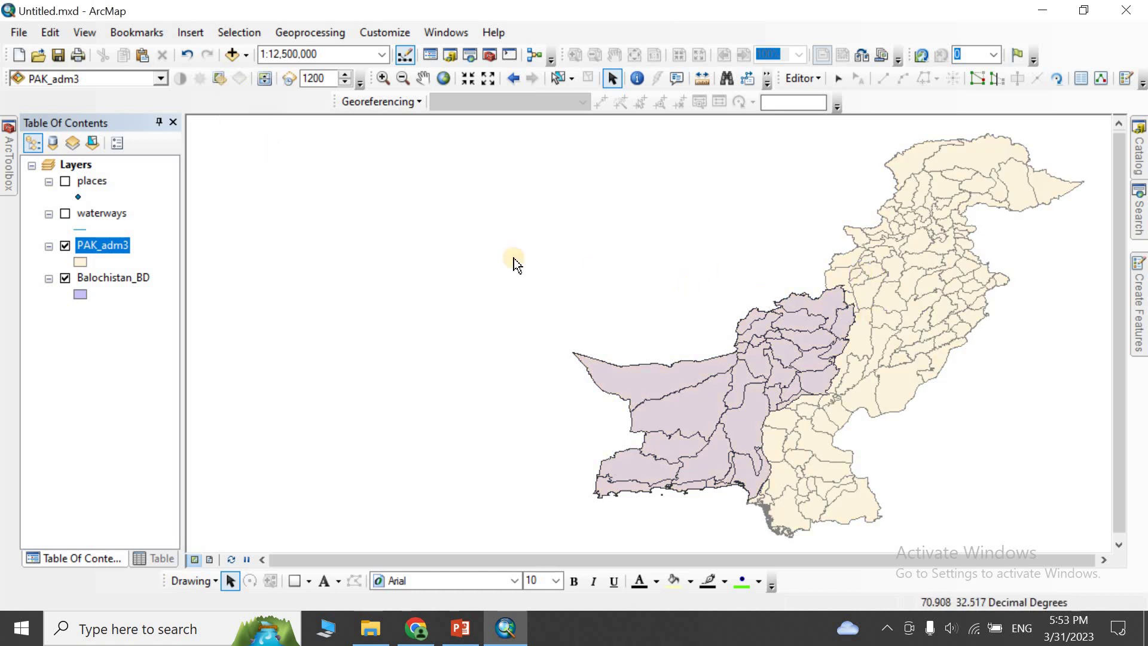
{"action": "left_click", "coordinate": [218, 80]}
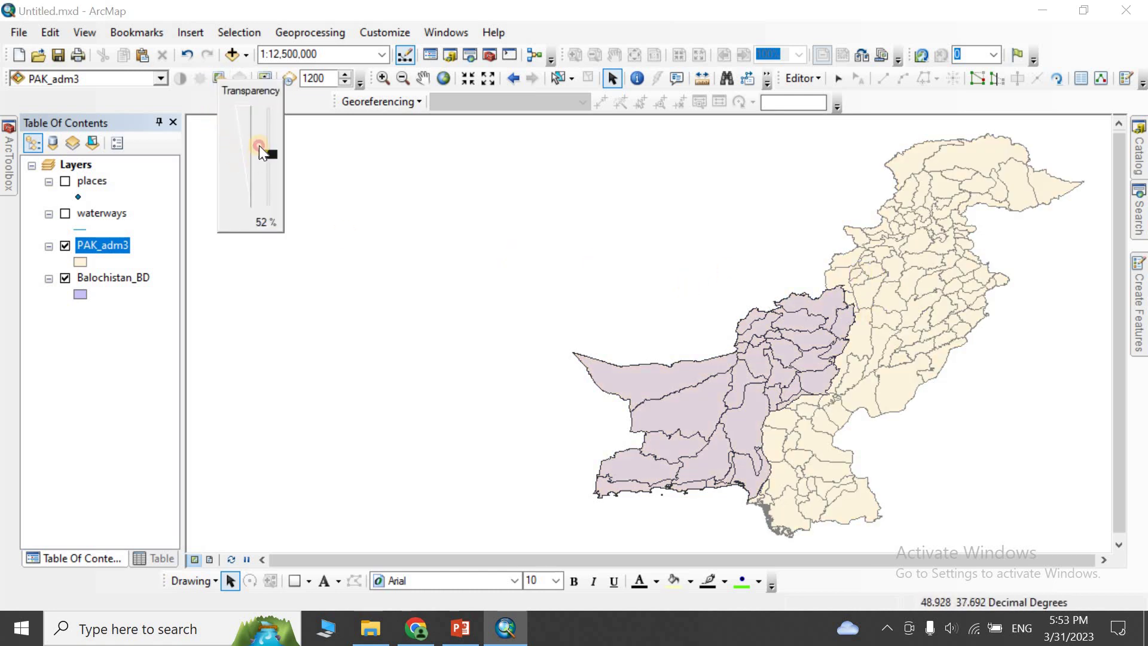
{"action": "left_click_drag", "start_coordinate": [259, 145], "coordinate": [260, 135]}
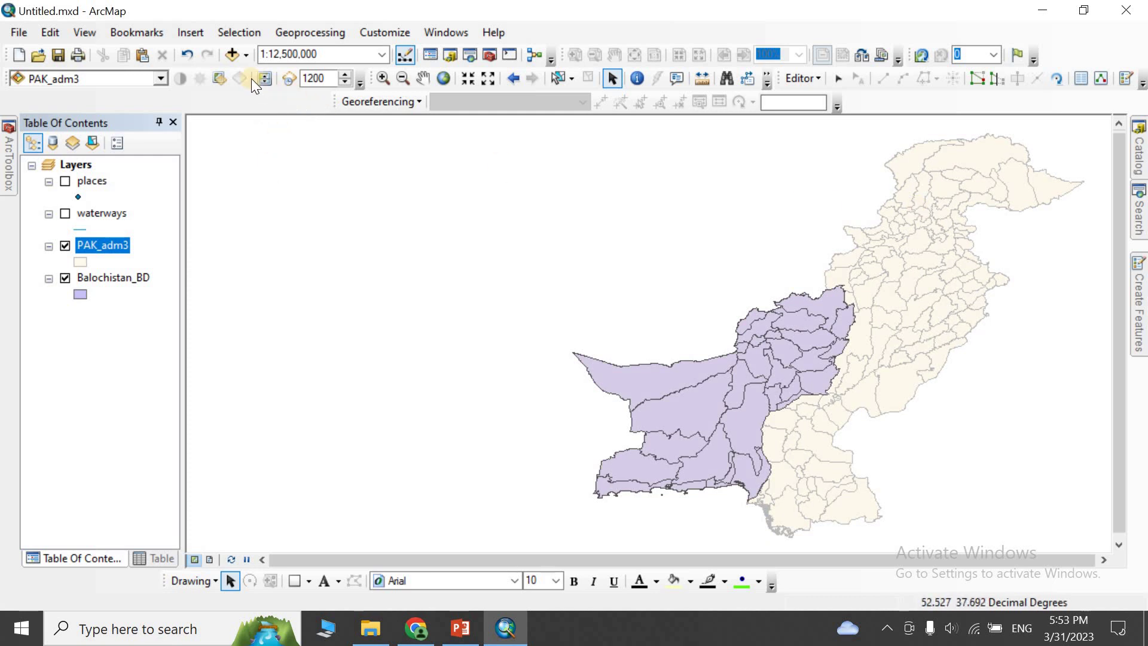
{"action": "left_click", "coordinate": [223, 77]}
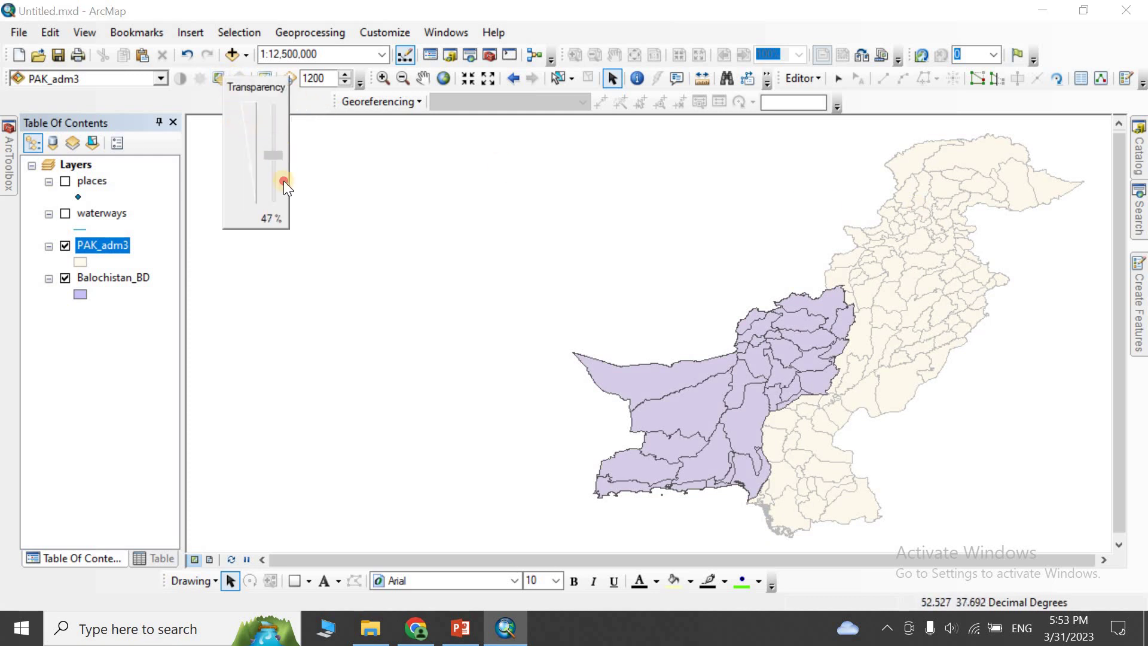
{"action": "left_click_drag", "start_coordinate": [283, 181], "coordinate": [282, 124]}
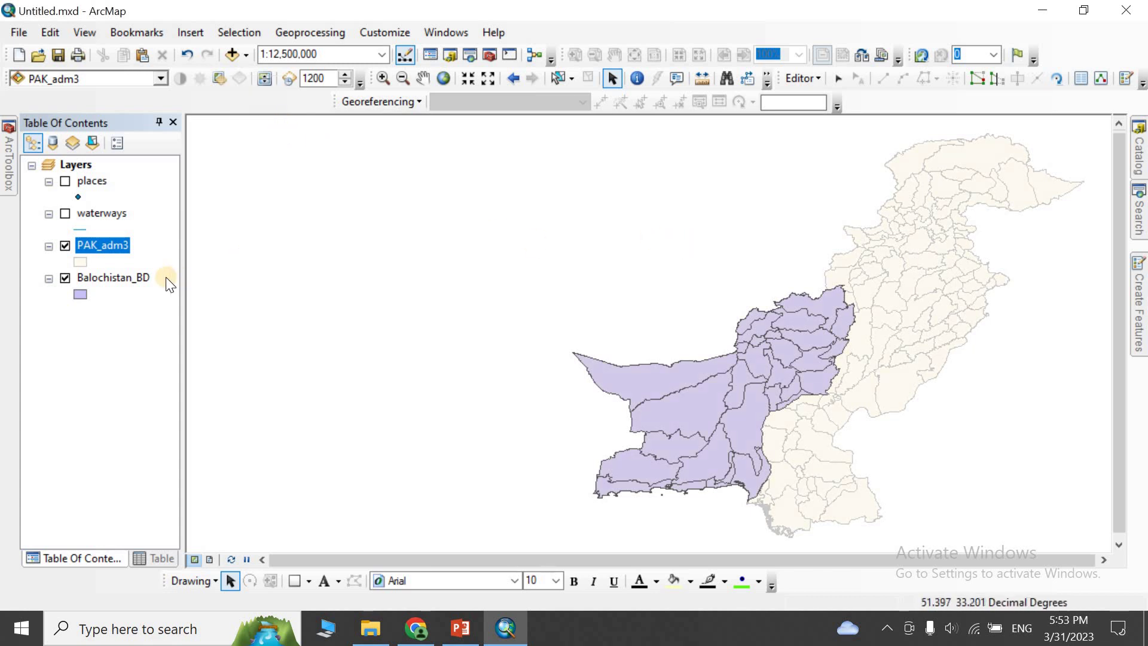
Set PAK_adm3's transparency to 5% in its layer properties
{"action": "right_click", "coordinate": [106, 244]}
{"action": "left_click", "coordinate": [222, 595]}
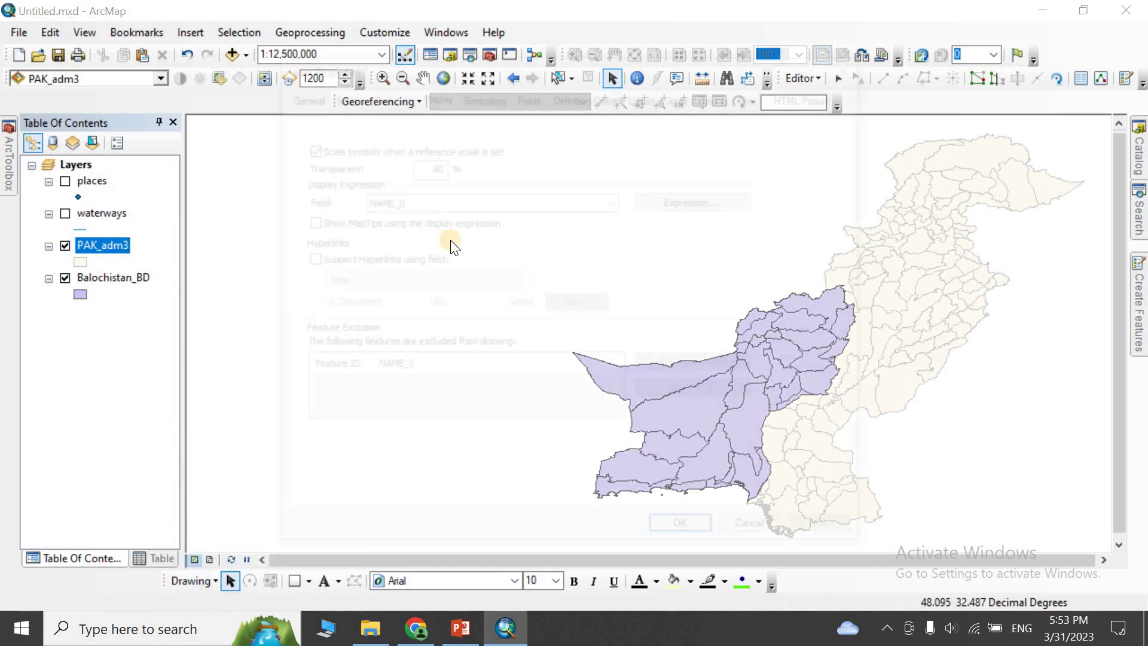
{"action": "double_click", "coordinate": [432, 171]}
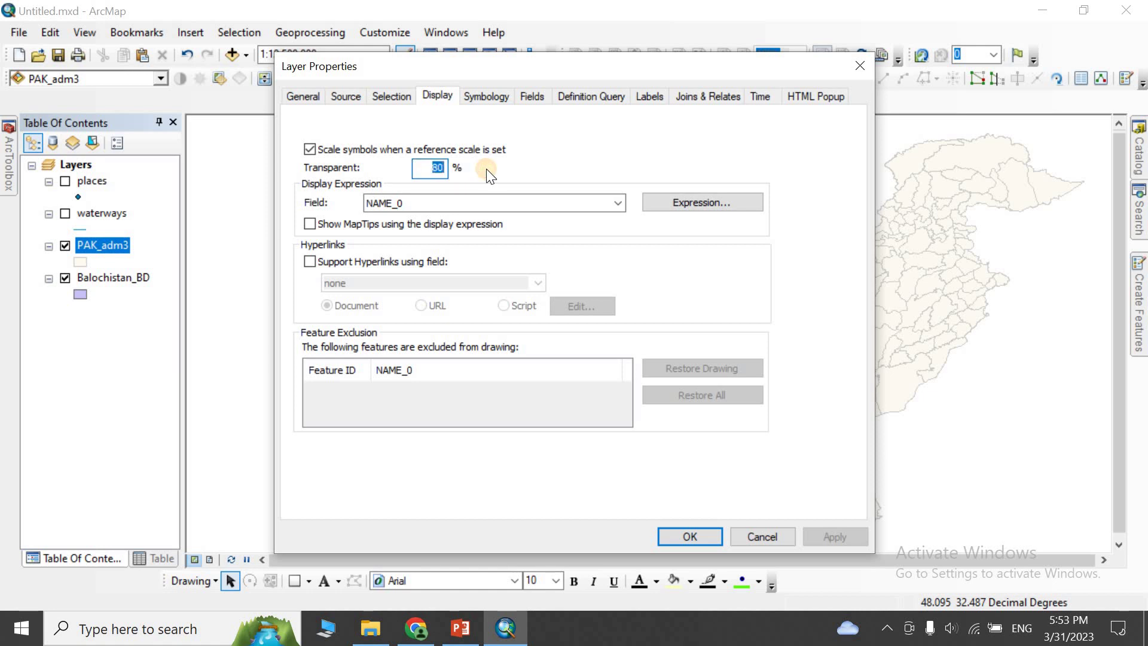
{"action": "type", "text": "5"}
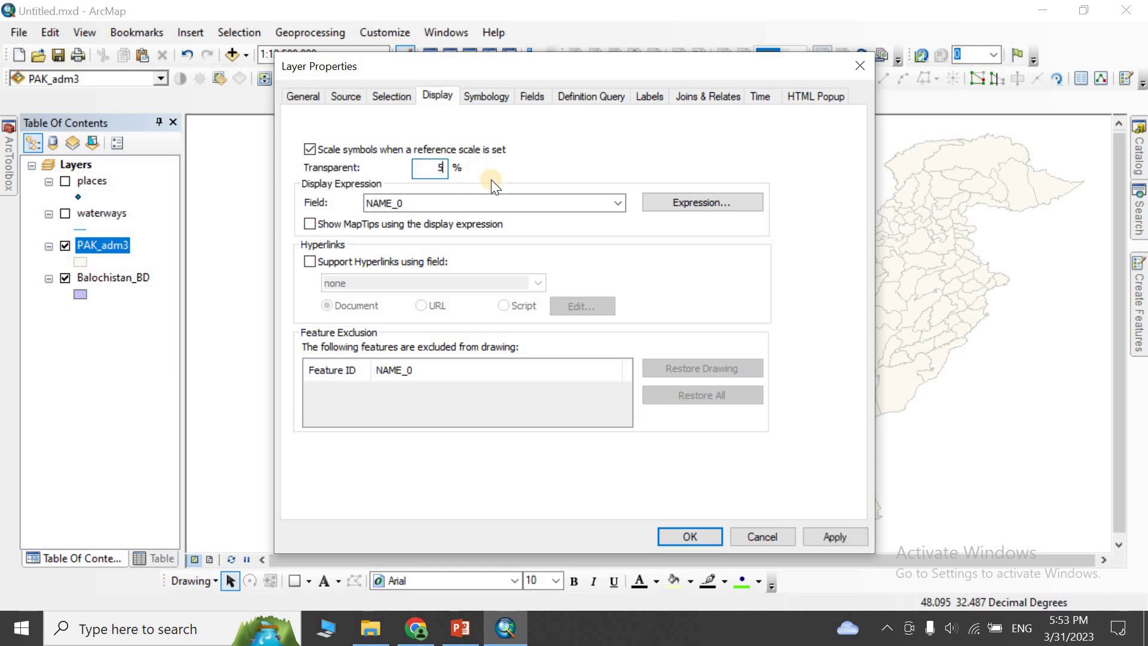
{"action": "left_click", "coordinate": [711, 533]}
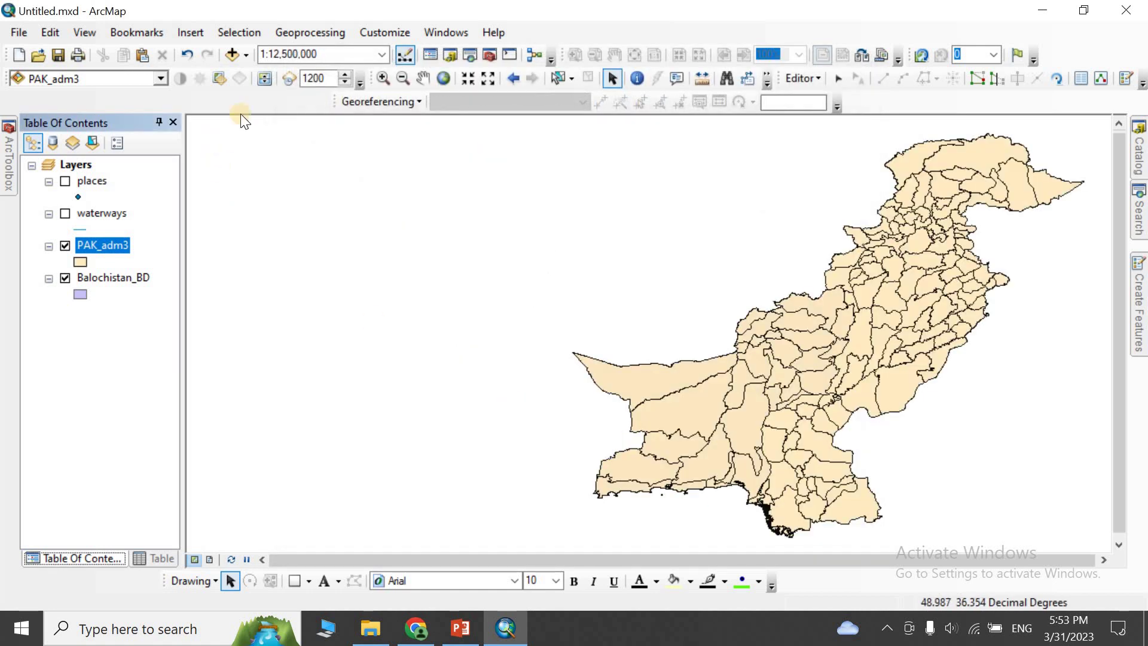
Lower PAK_adm3's transparency to 0% with the transparency slider
{"action": "left_click", "coordinate": [219, 82]}
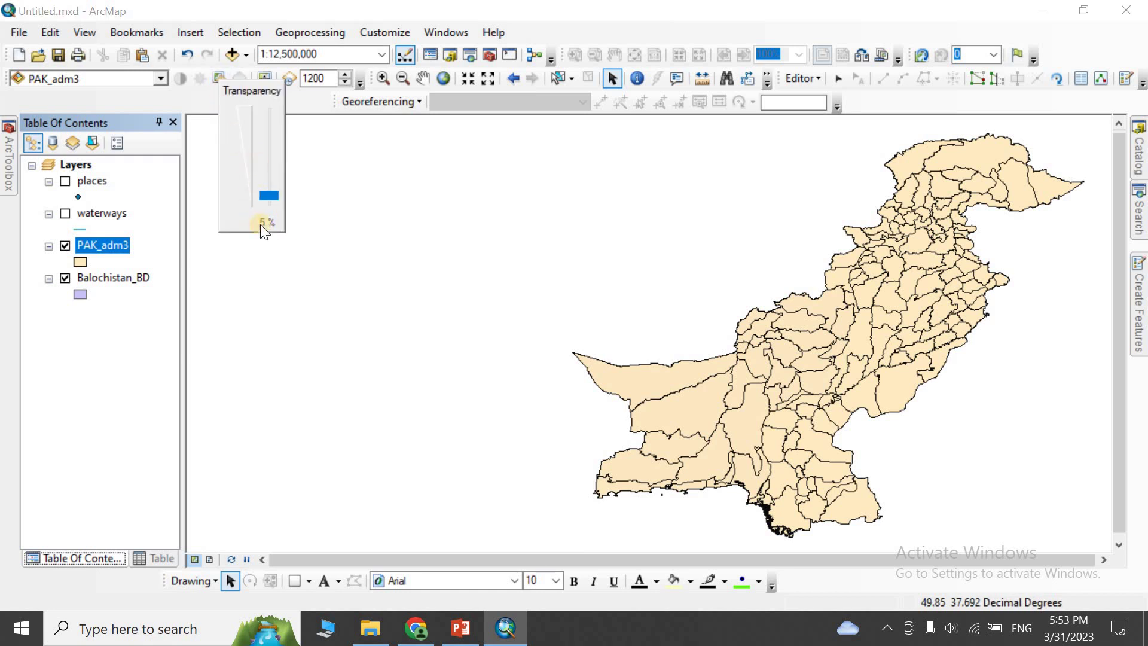
{"action": "left_click", "coordinate": [204, 104]}
{"action": "left_click", "coordinate": [220, 80]}
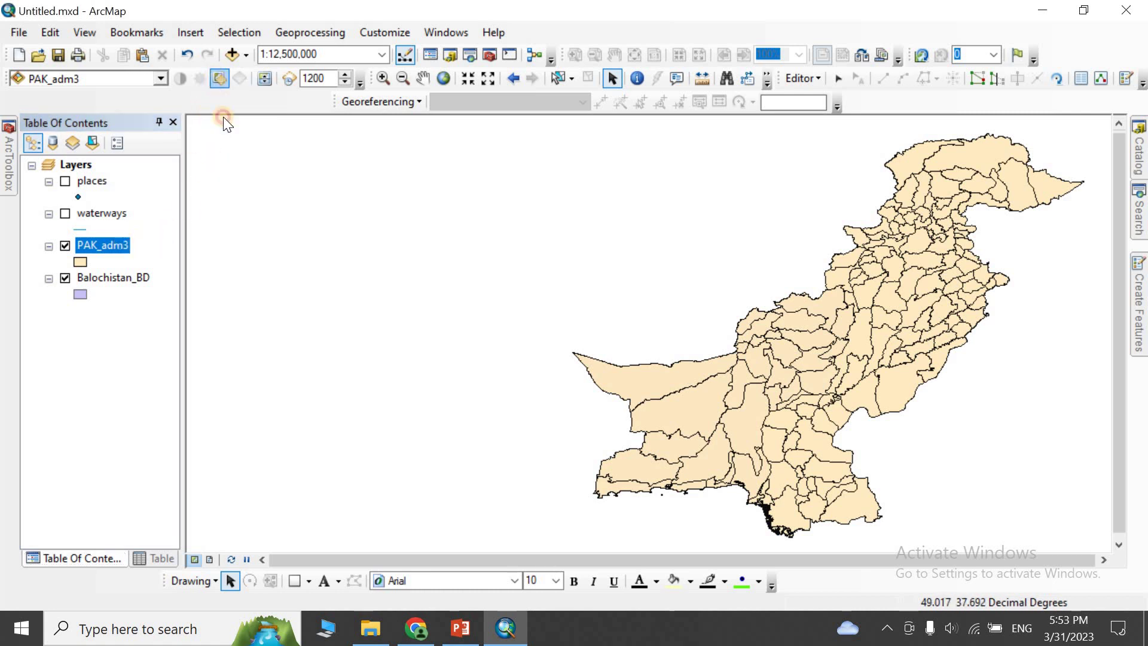
{"action": "left_click_drag", "start_coordinate": [265, 194], "coordinate": [274, 218]}
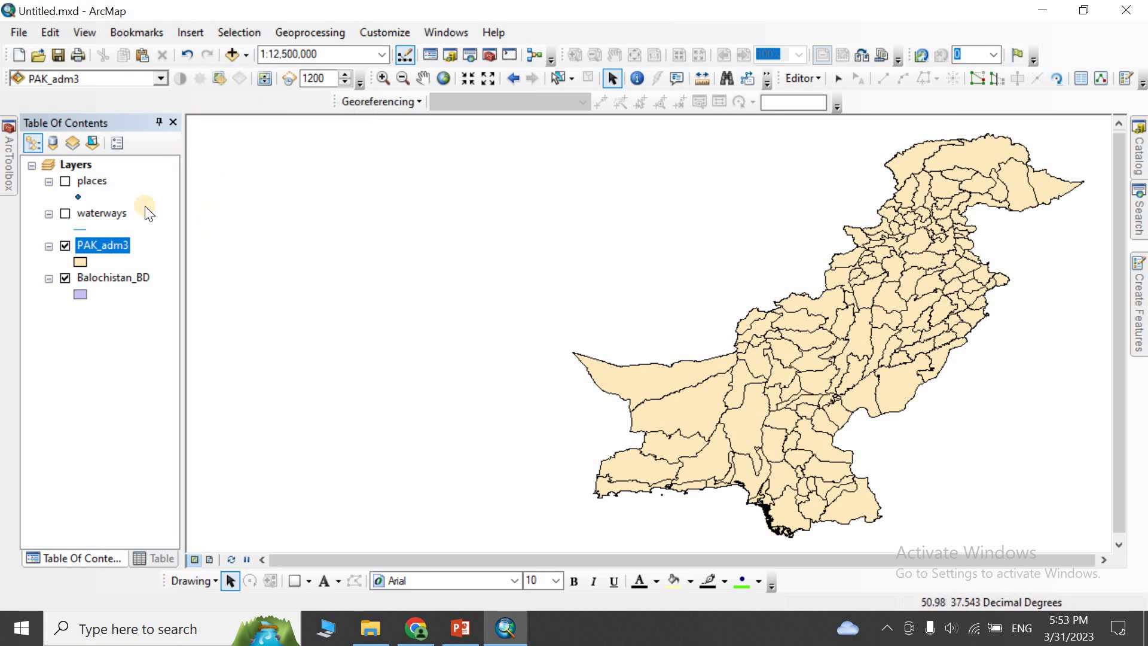
Examine PAK_adm3's symbology options for categories and quantities and its list of visible fields, and close the properties without applying changes
{"action": "right_click", "coordinate": [116, 244]}
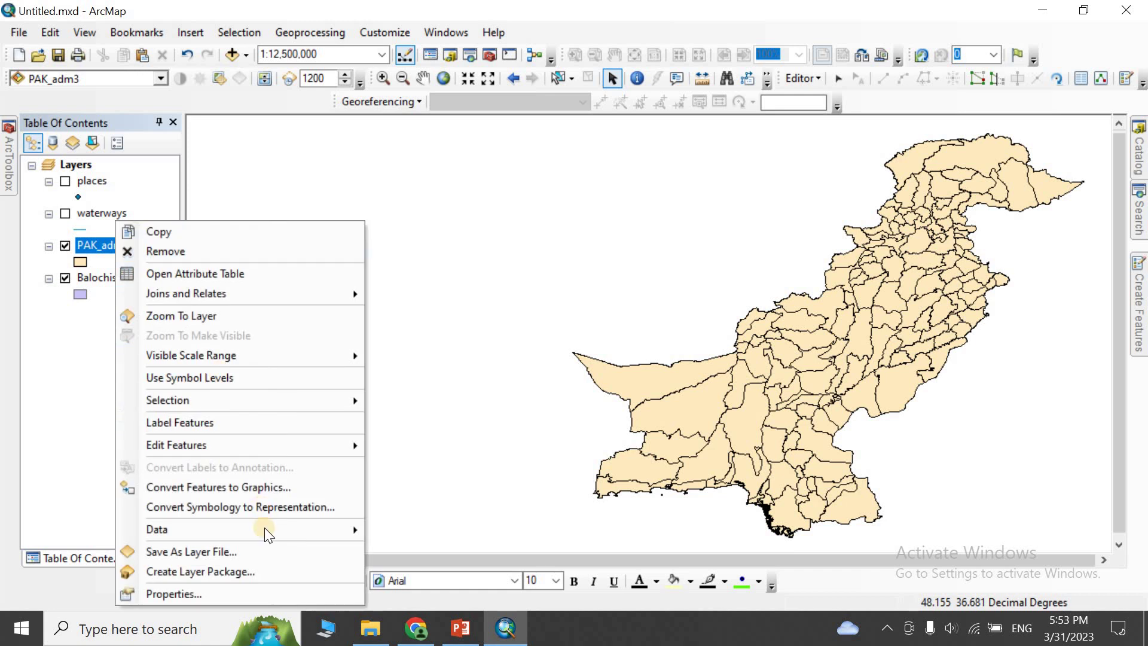
{"action": "left_click", "coordinate": [261, 594]}
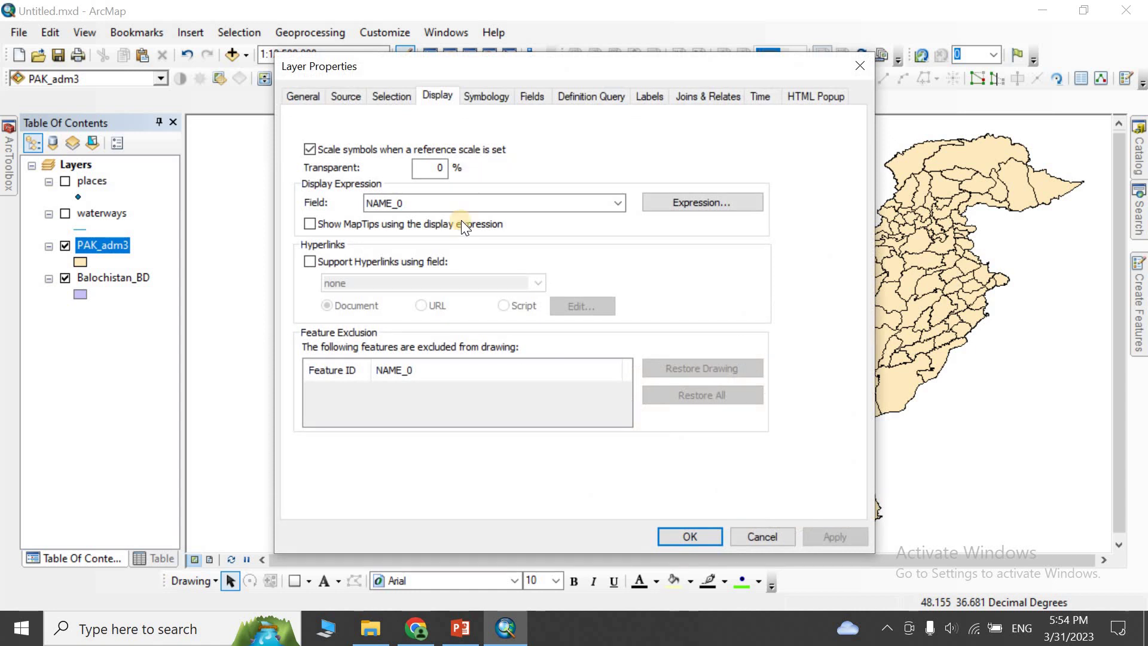
{"action": "left_click", "coordinate": [483, 95]}
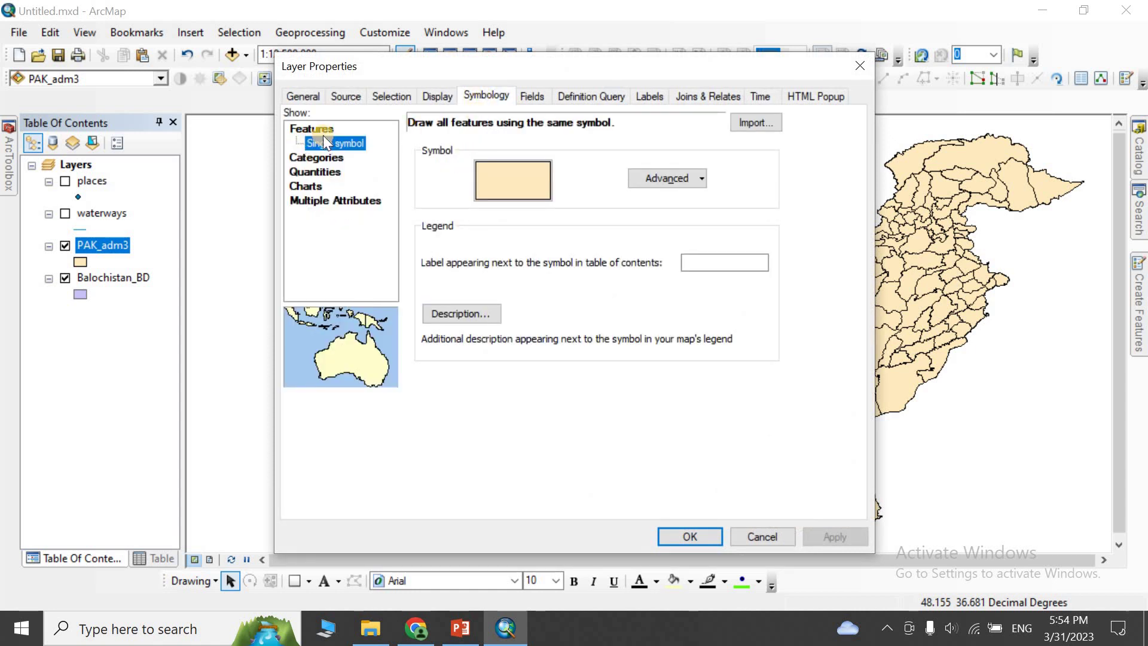
{"action": "left_click", "coordinate": [329, 157]}
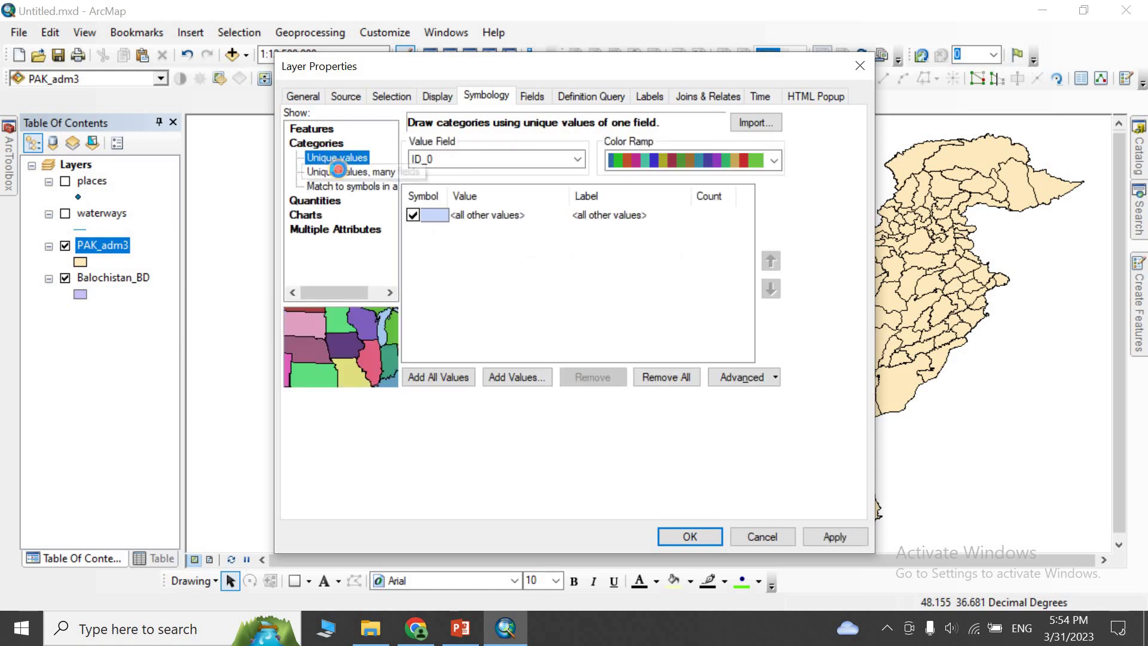
{"action": "left_click", "coordinate": [348, 173]}
{"action": "left_click", "coordinate": [317, 200]}
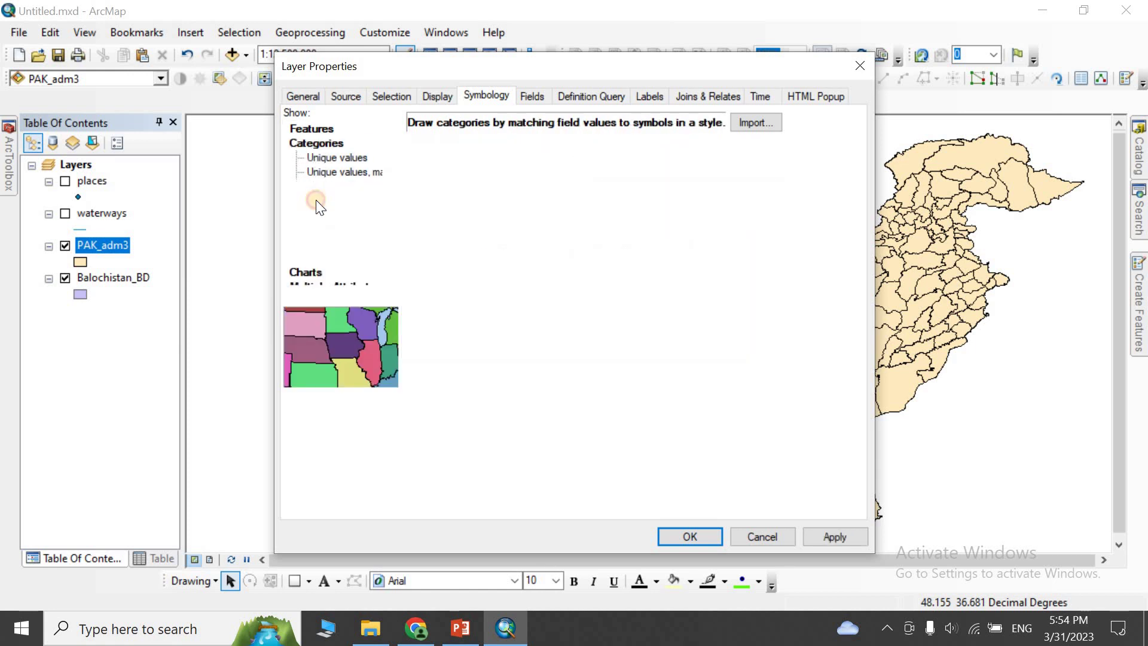
{"action": "left_click", "coordinate": [330, 186]}
{"action": "left_click", "coordinate": [345, 199]}
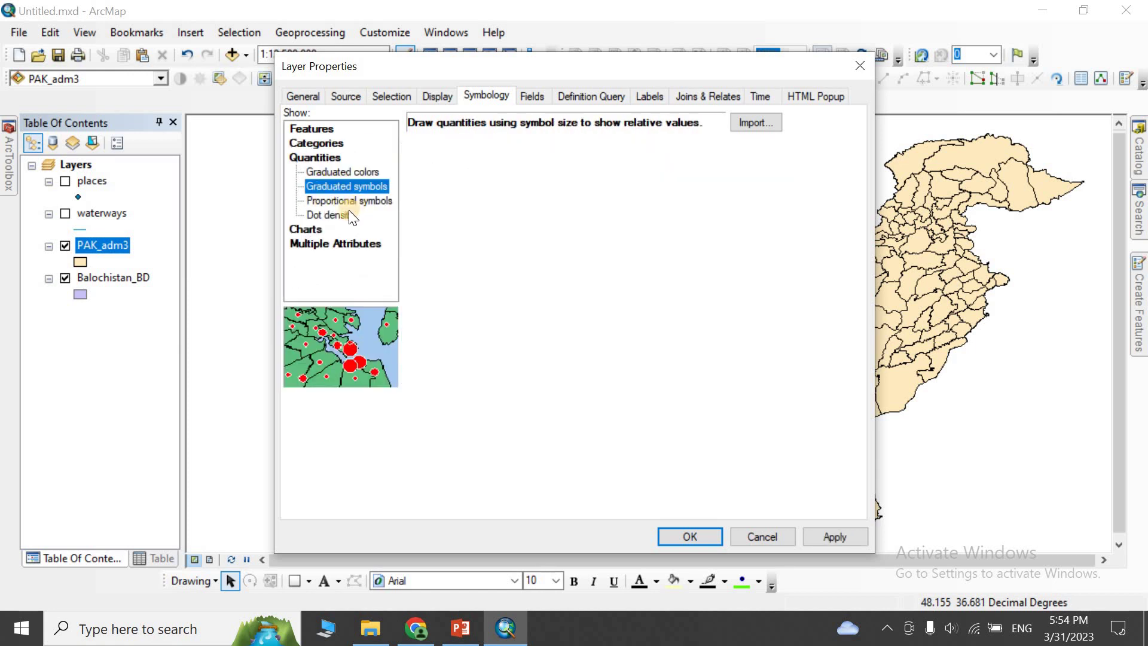
{"action": "left_click", "coordinate": [343, 214]}
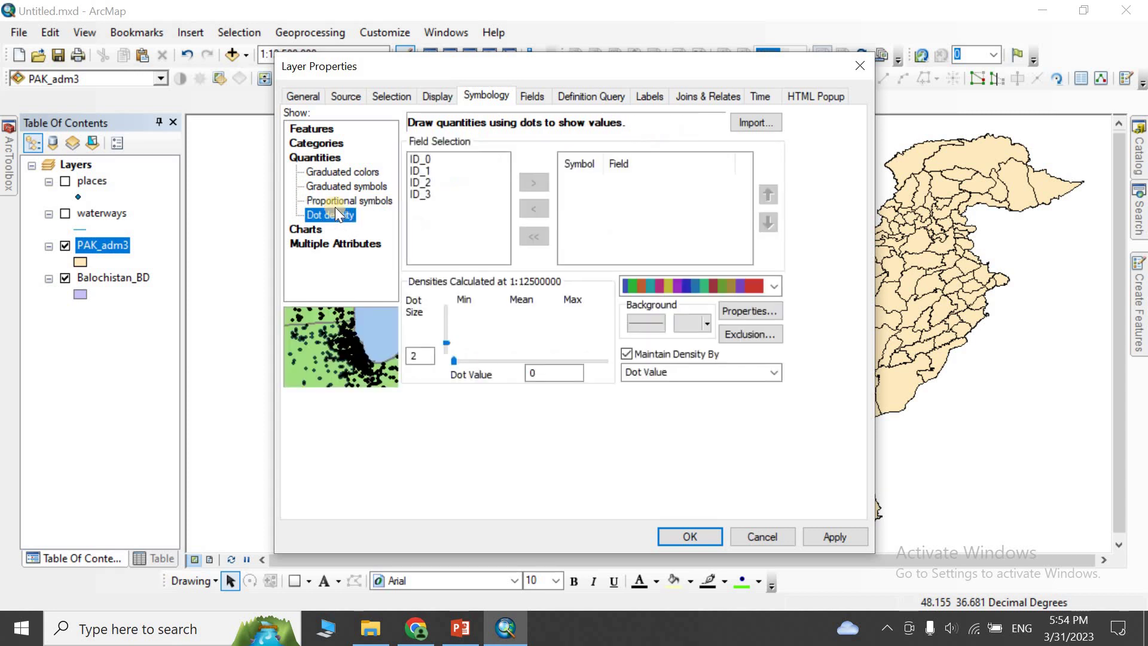
{"action": "left_click", "coordinate": [324, 159]}
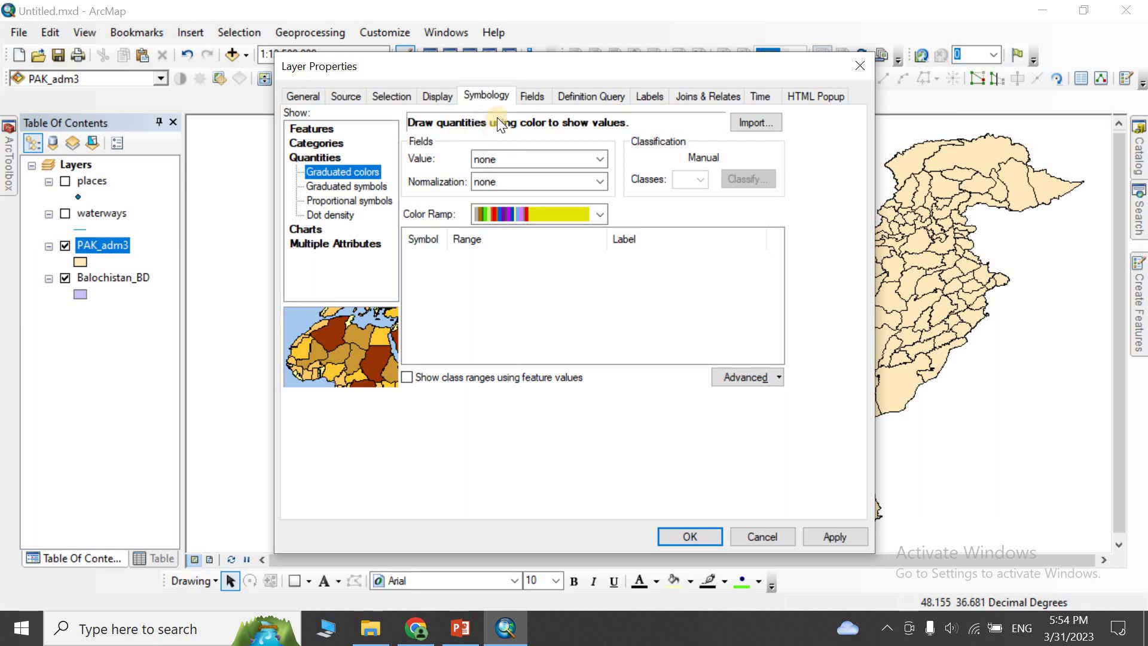
{"action": "left_click", "coordinate": [529, 96]}
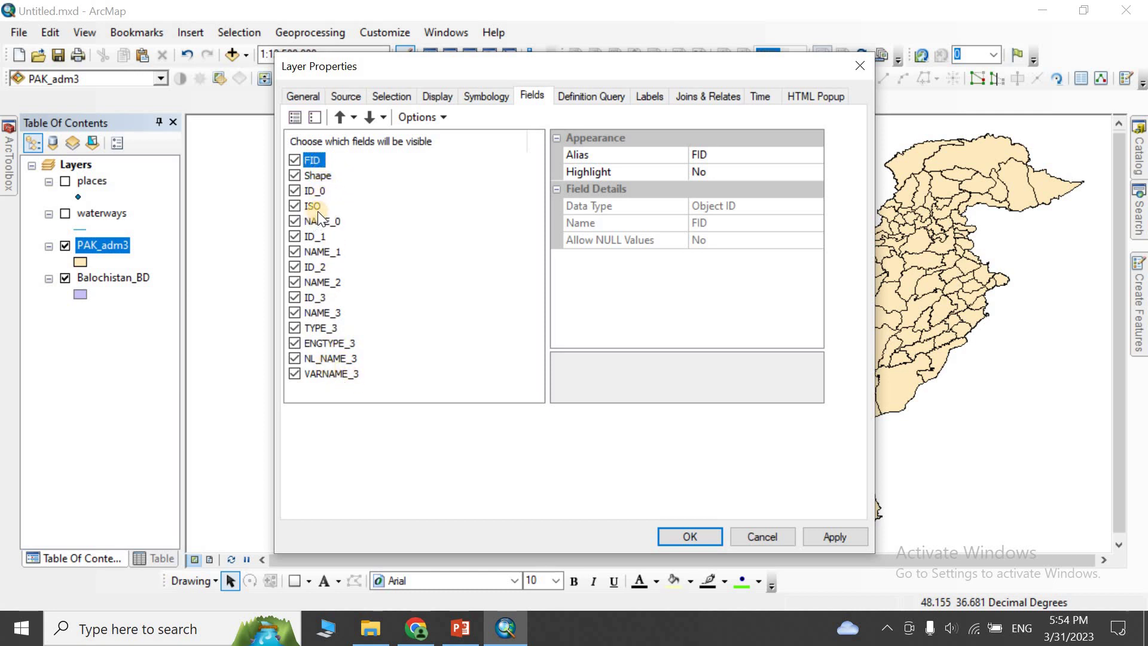
{"action": "left_click", "coordinate": [860, 66]}
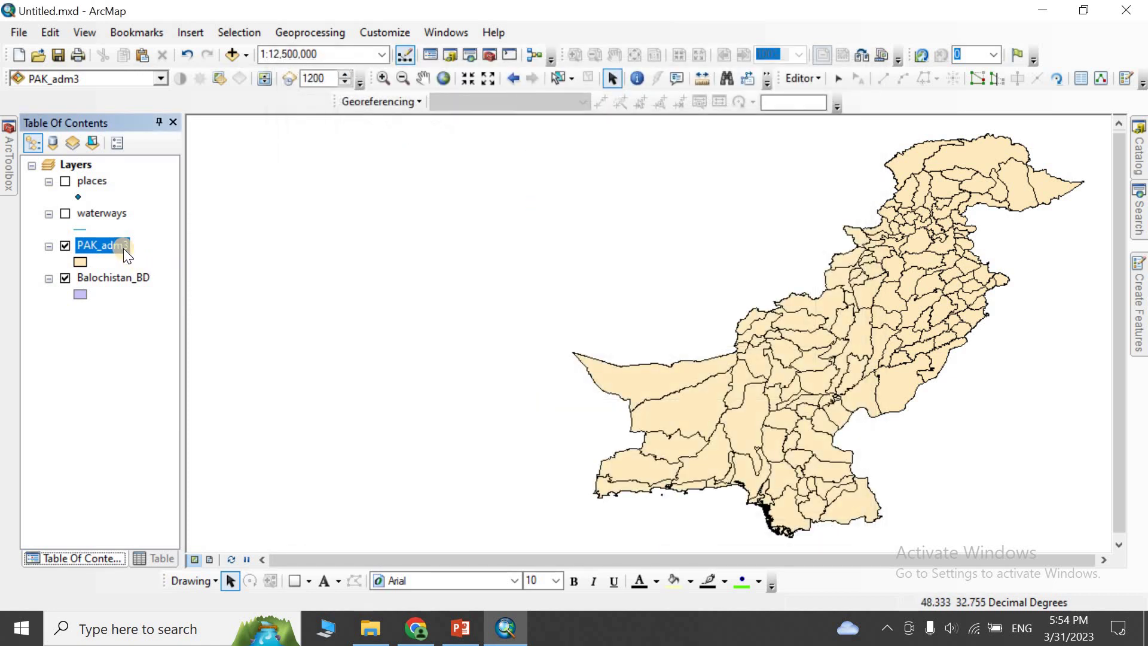
Open PAK_adm3's attribute table and widen it to show the columns through ID_3
{"action": "right_click", "coordinate": [123, 248]}
{"action": "left_click", "coordinate": [158, 273]}
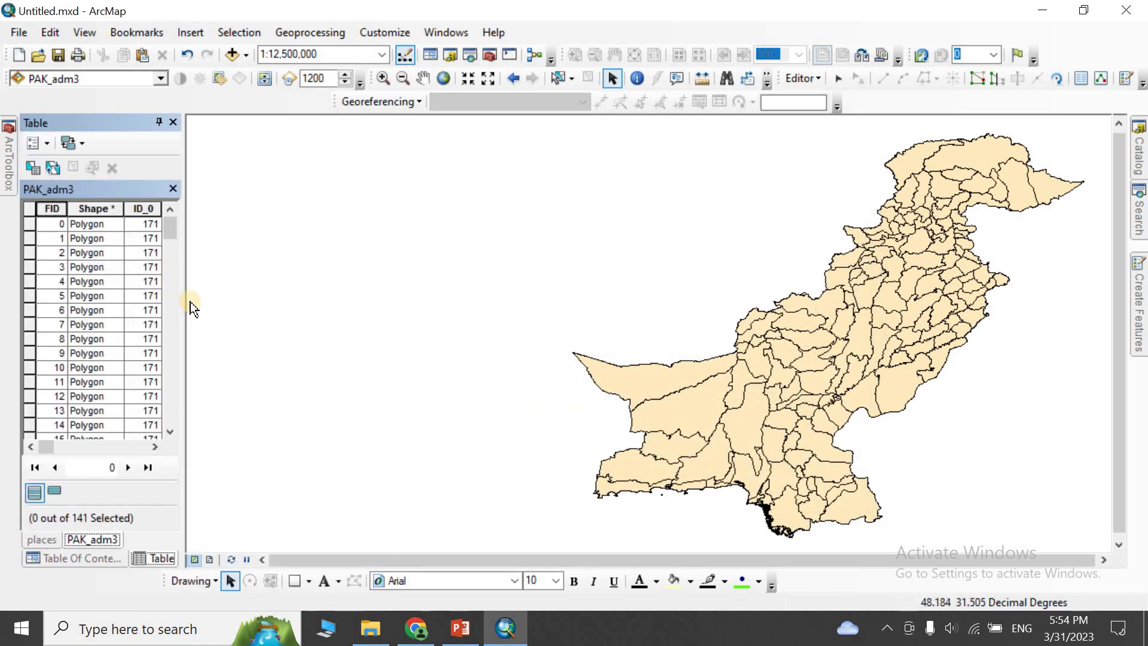
{"action": "left_click_drag", "start_coordinate": [185, 301], "coordinate": [568, 302]}
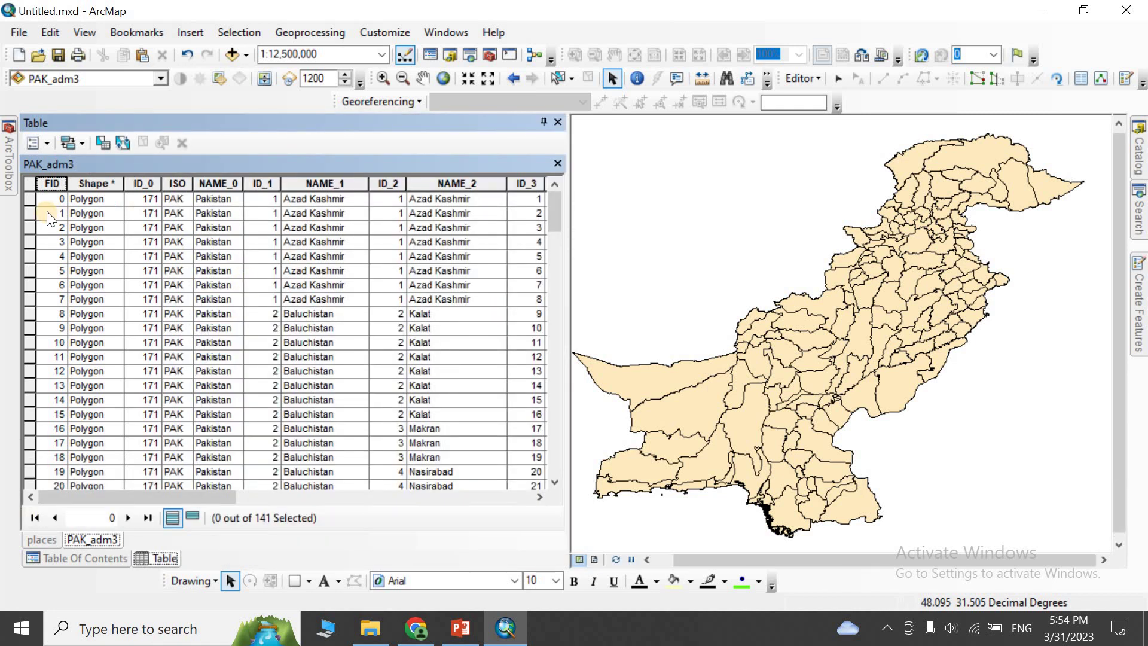
Examine the attribute table's fields one by one, from Shape and ID_0 through NAME_2 and on to the last column, VARNAME_3
{"action": "left_click", "coordinate": [96, 184]}
{"action": "left_click", "coordinate": [146, 184]}
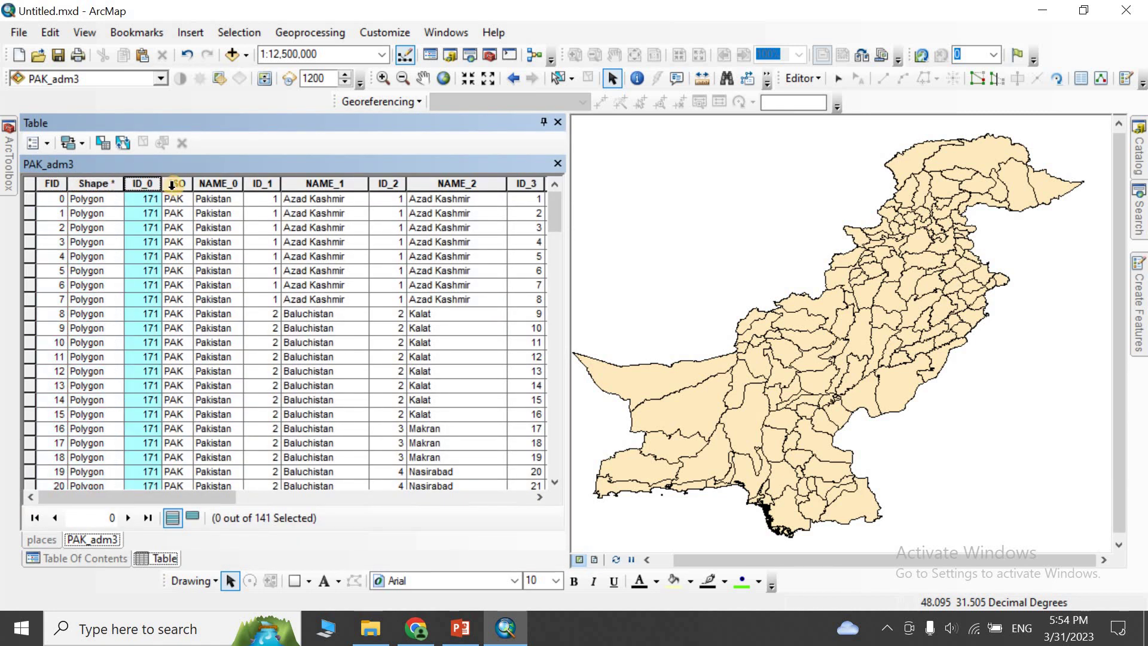
{"action": "left_click", "coordinate": [179, 184]}
{"action": "left_click", "coordinate": [227, 184]}
{"action": "left_click", "coordinate": [267, 184]}
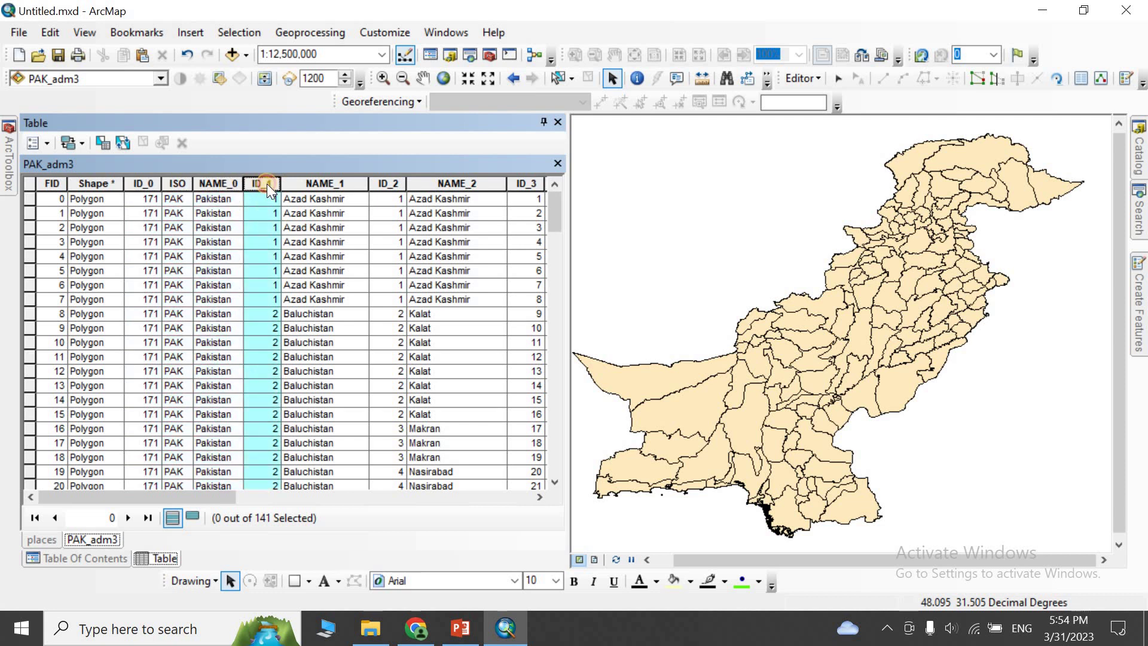
{"action": "left_click", "coordinate": [303, 183]}
{"action": "left_click", "coordinate": [383, 183]}
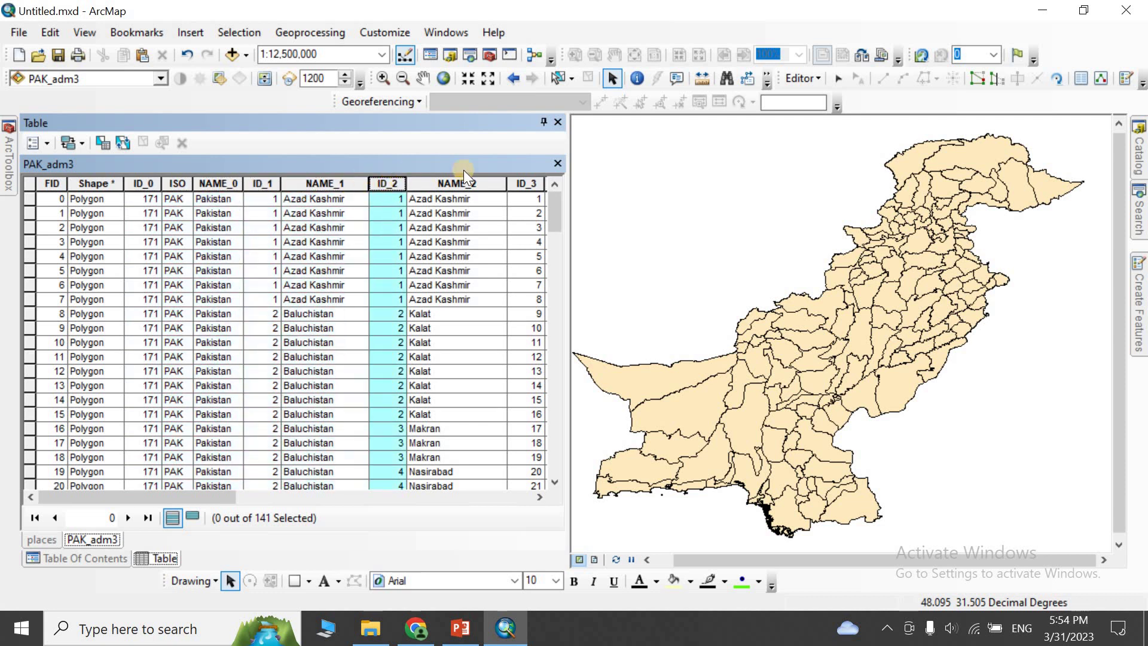
{"action": "left_click", "coordinate": [431, 184]}
{"action": "left_click_drag", "start_coordinate": [171, 497], "coordinate": [470, 497]}
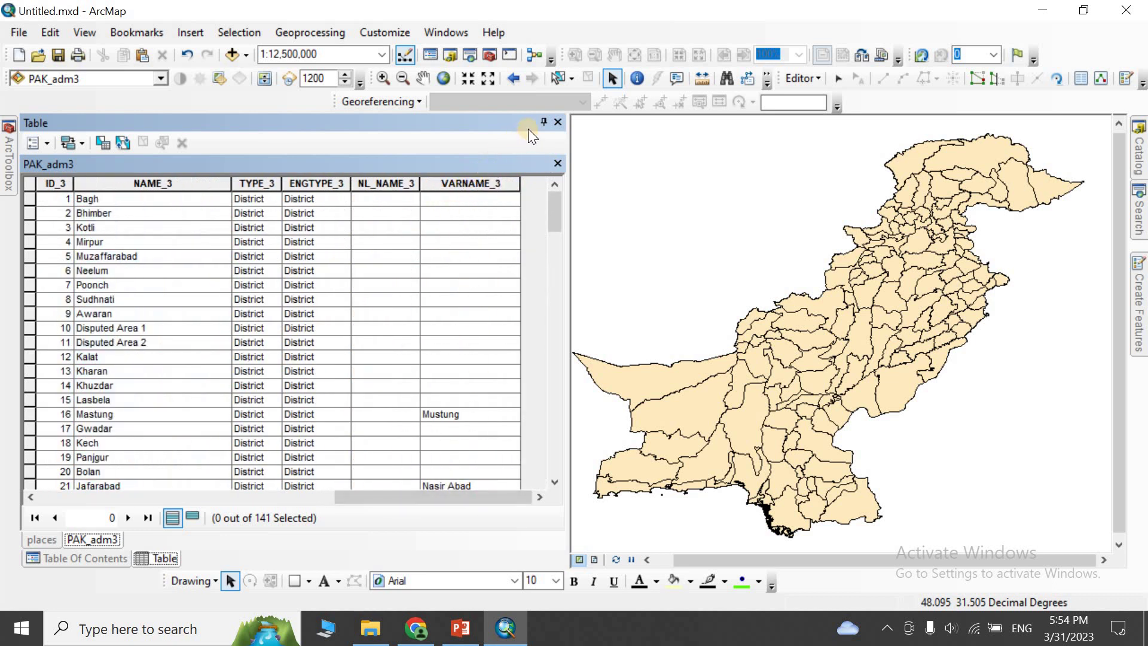
Narrow the attribute table pane and return to the table of contents
{"action": "left_click_drag", "start_coordinate": [569, 186], "coordinate": [232, 236]}
{"action": "left_click", "coordinate": [88, 561]}
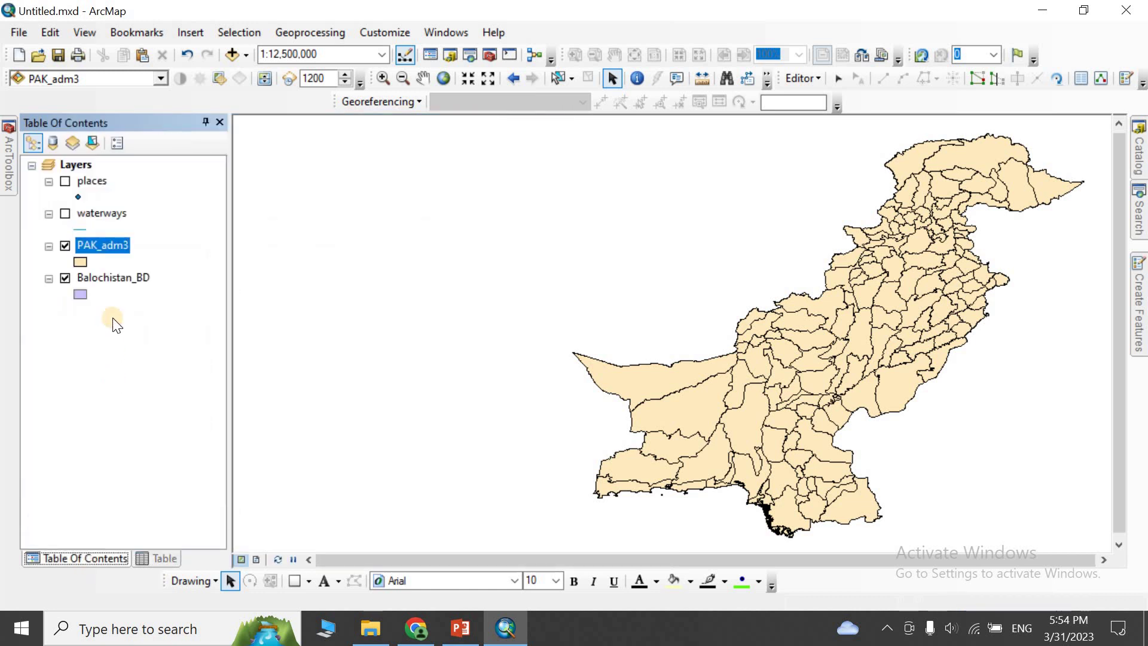
Hide all of PAK_adm3's attribute fields except NAME_0, NAME_1, NAME_2, NAME_3 and TYPE_3 in its layer properties
{"action": "right_click", "coordinate": [116, 246]}
{"action": "left_click", "coordinate": [211, 593]}
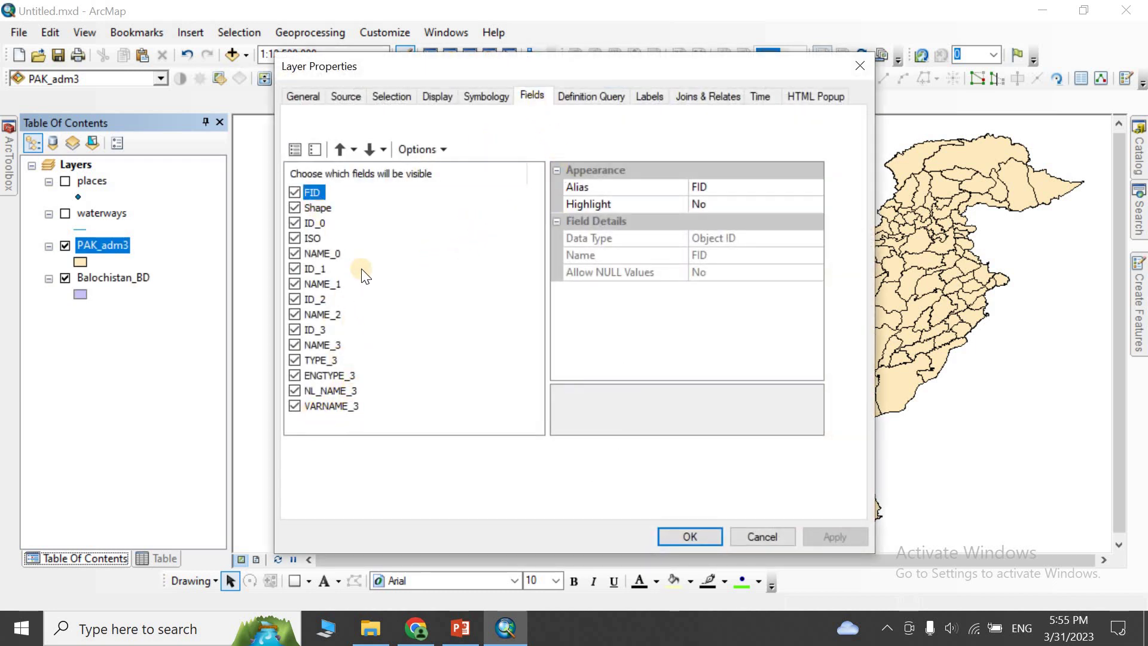
{"action": "left_click", "coordinate": [295, 214]}
{"action": "left_click", "coordinate": [295, 237]}
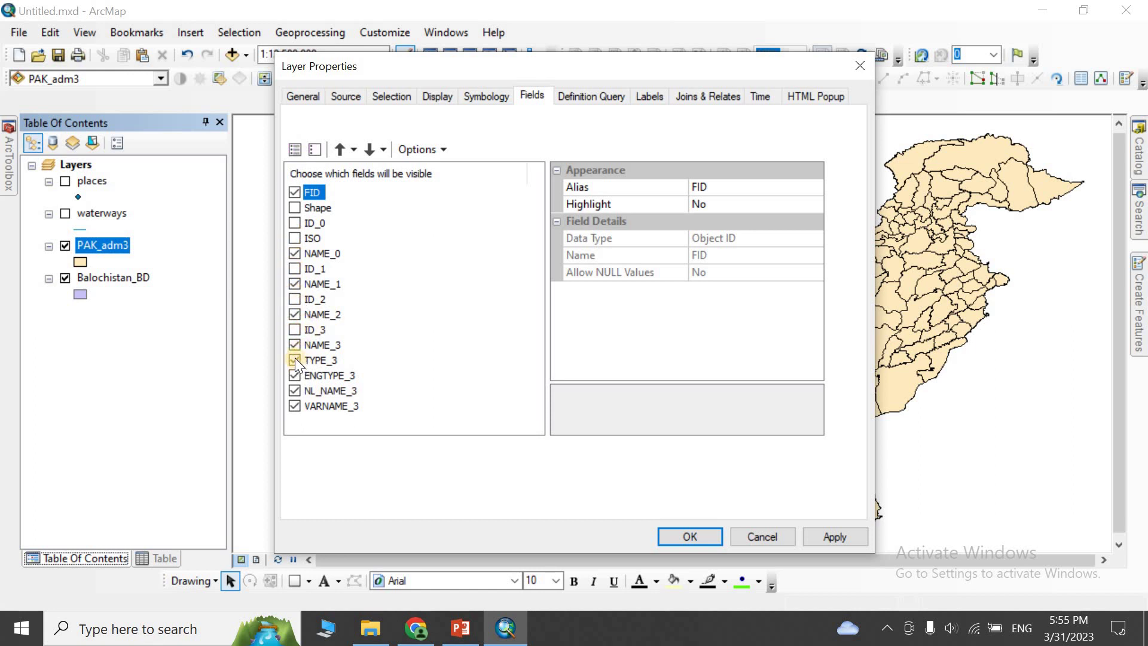
{"action": "left_click", "coordinate": [293, 376]}
{"action": "left_click", "coordinate": [293, 192]}
{"action": "left_click", "coordinate": [692, 537]}
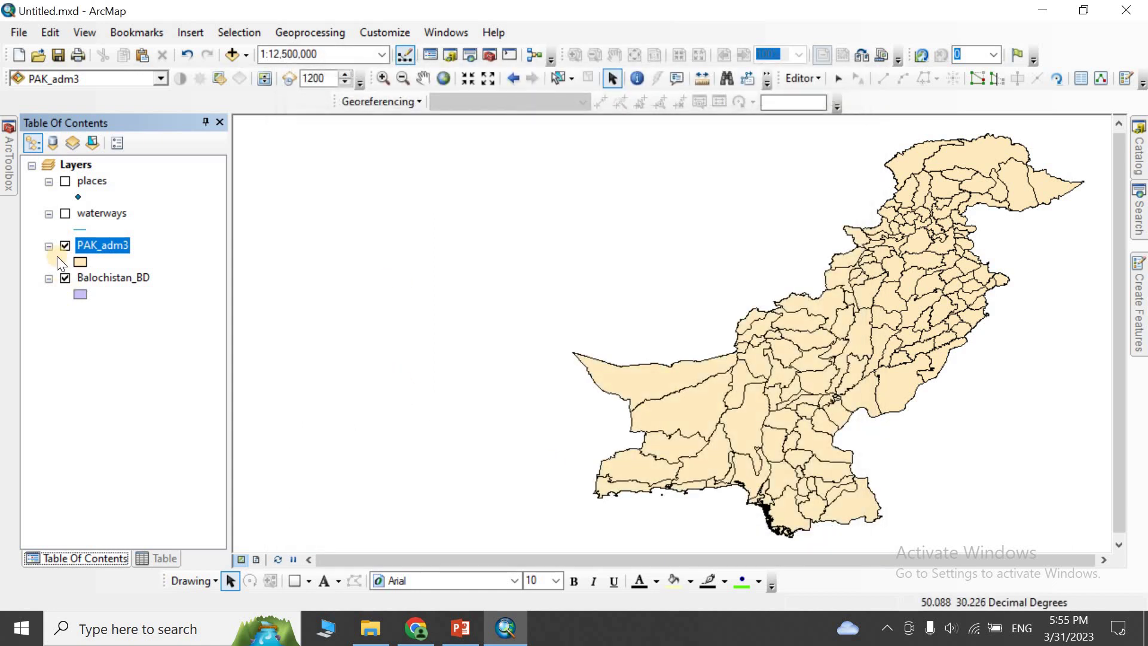
Open PAK_adm3's attribute table, widen its pane, examine the visible name and type columns, and return to the table of contents
{"action": "right_click", "coordinate": [88, 246]}
{"action": "left_click", "coordinate": [127, 273]}
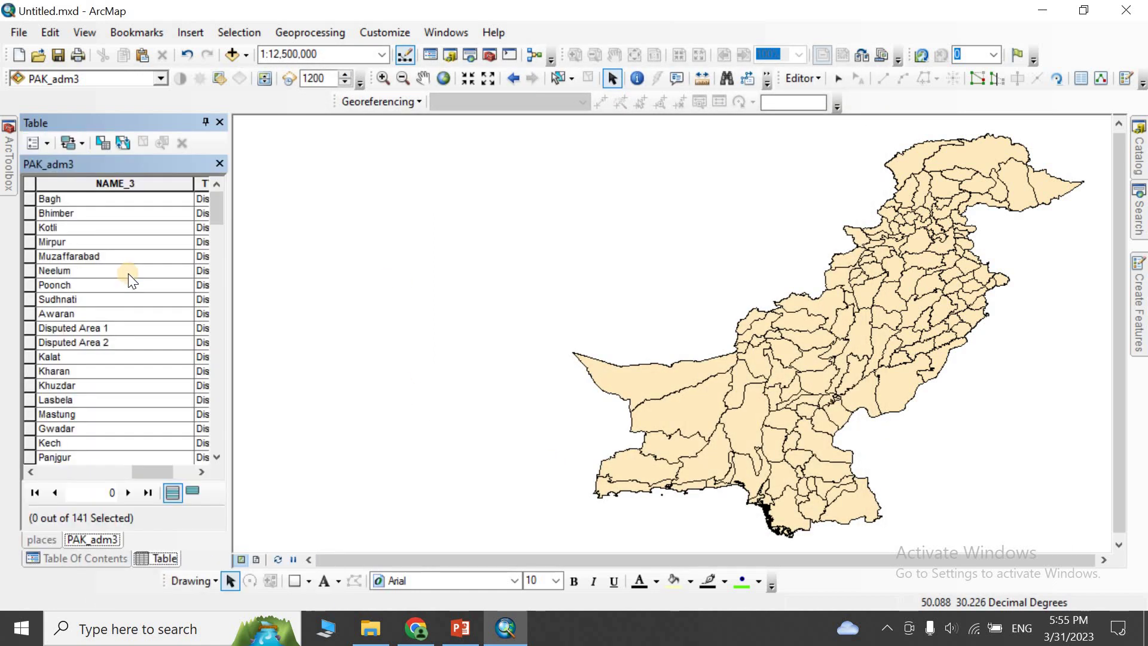
{"action": "left_click_drag", "start_coordinate": [223, 321], "coordinate": [540, 317]}
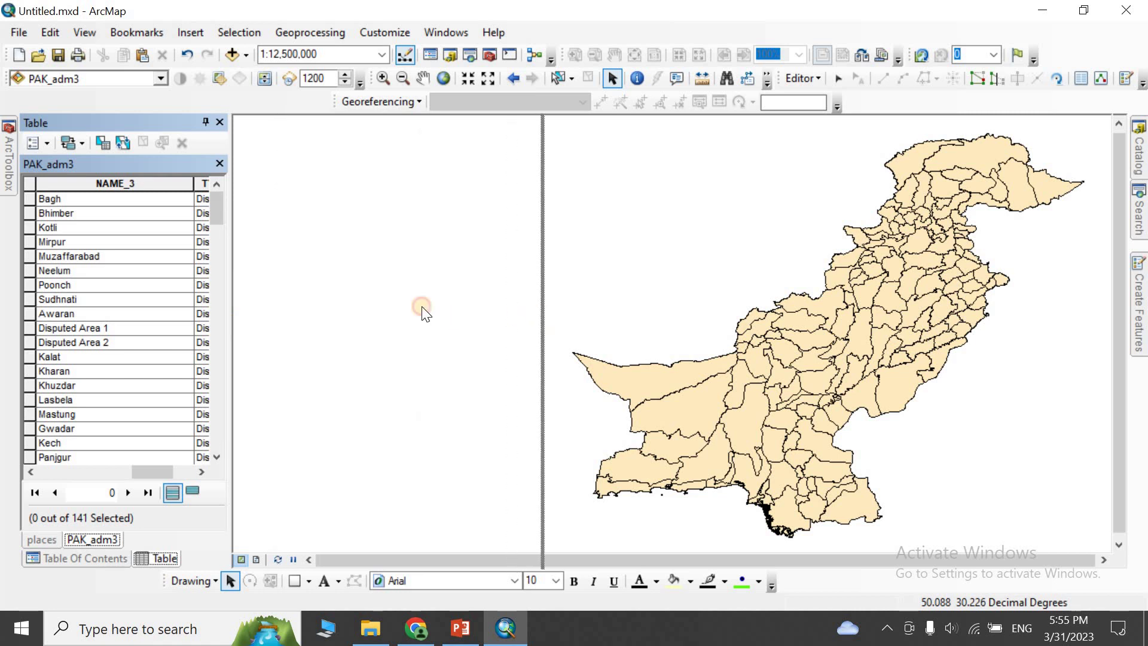
{"action": "left_click", "coordinate": [230, 213]}
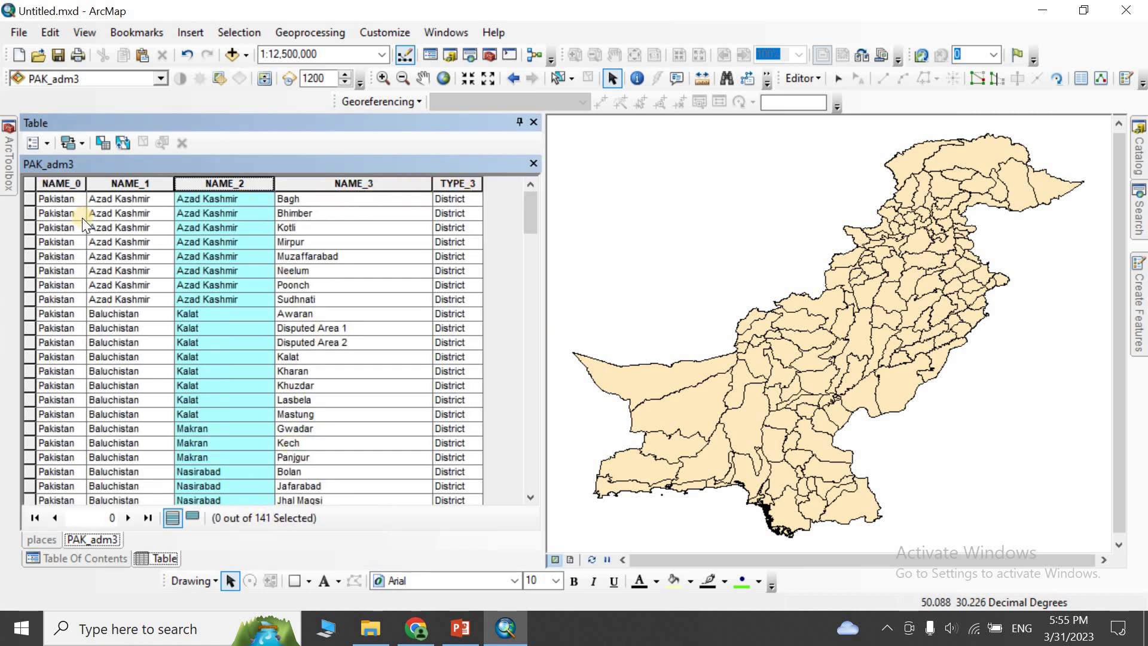
{"action": "left_click", "coordinate": [119, 179]}
{"action": "left_click", "coordinate": [61, 181]}
{"action": "left_click", "coordinate": [30, 181]}
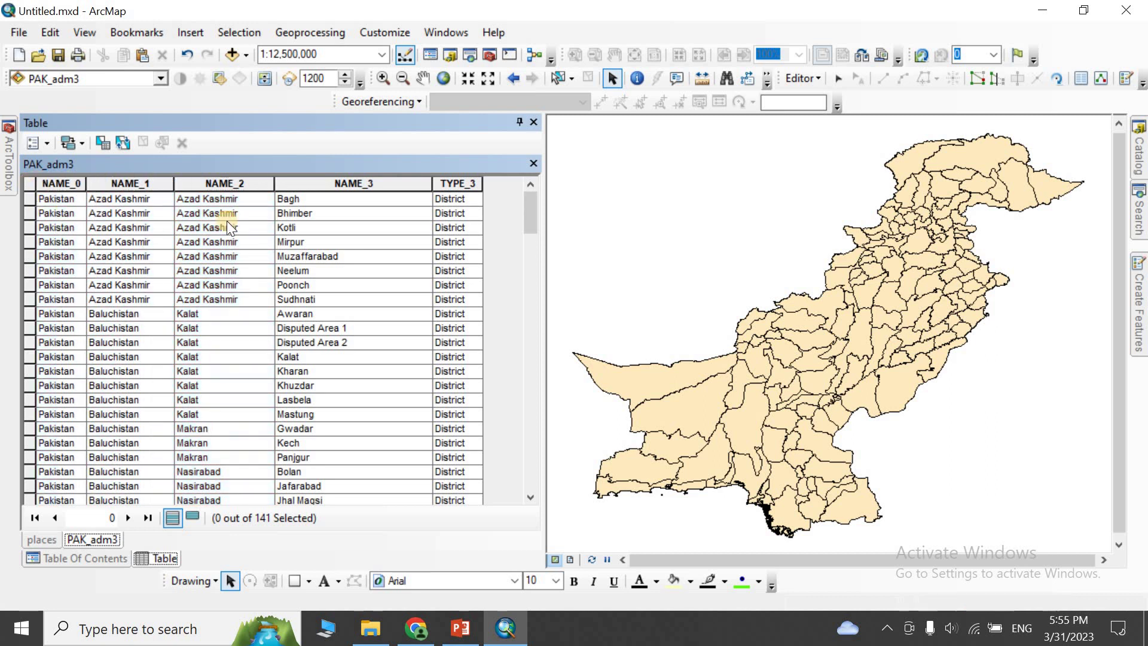
{"action": "left_click", "coordinate": [101, 555]}
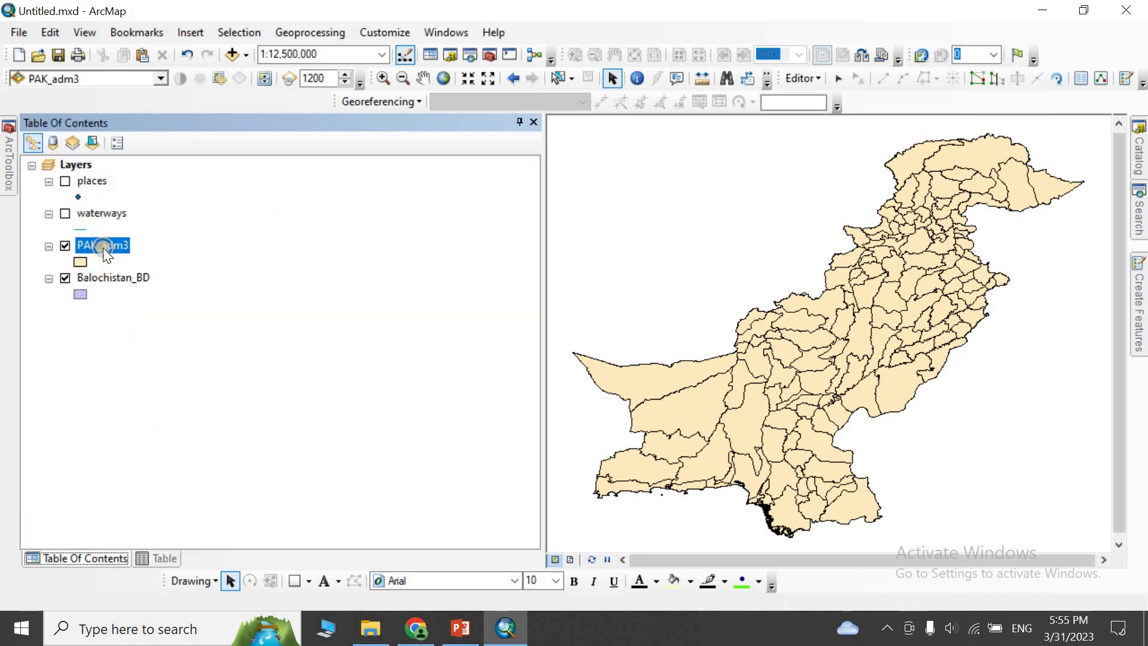
Make all of PAK_adm3's fields visible again, from FID through VARNAME_3, and apply the change
{"action": "right_click", "coordinate": [103, 247]}
{"action": "left_click", "coordinate": [175, 592]}
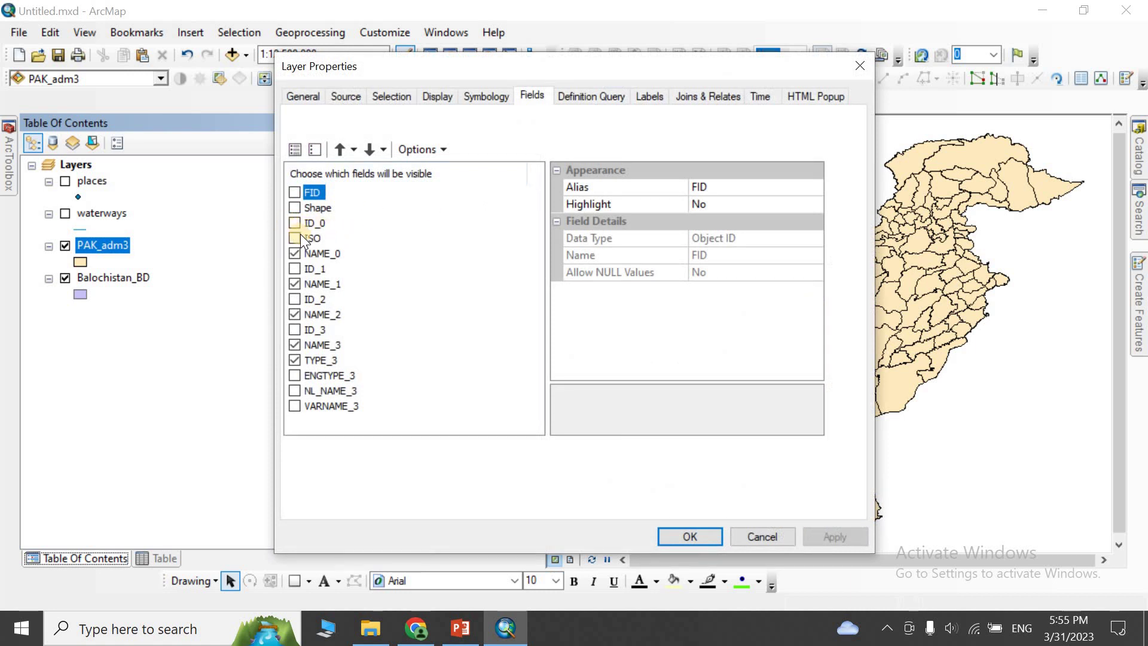
{"action": "left_click", "coordinate": [294, 253]}
{"action": "left_click", "coordinate": [295, 192]}
{"action": "left_click", "coordinate": [294, 207]}
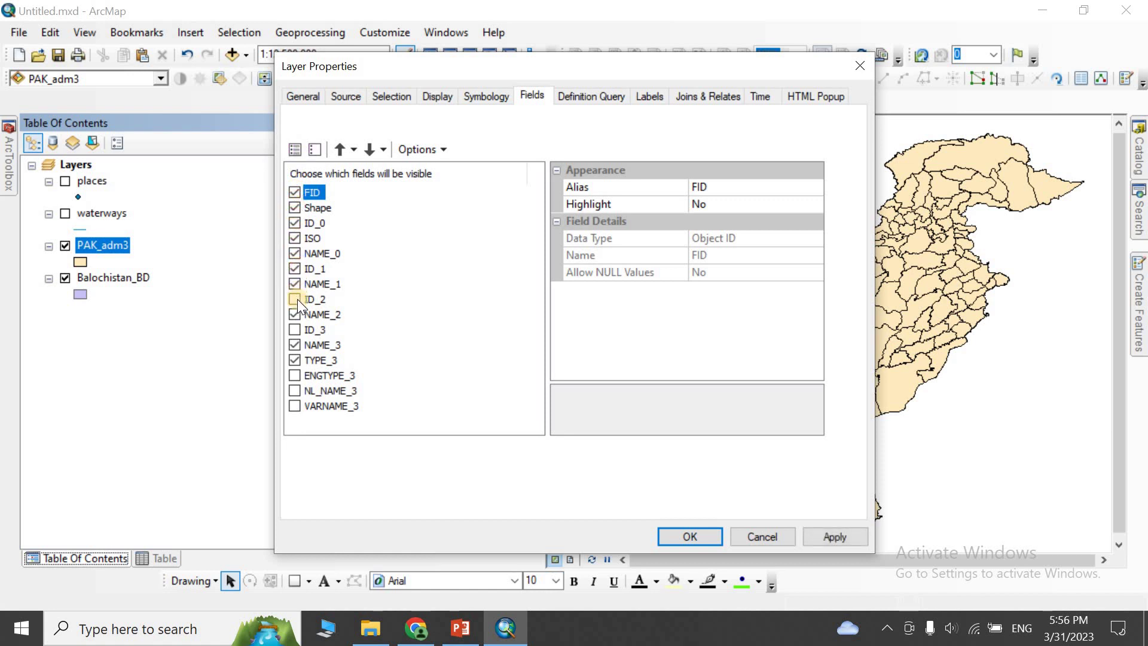
{"action": "left_click", "coordinate": [293, 389]}
{"action": "left_click", "coordinate": [294, 406]}
{"action": "left_click", "coordinate": [833, 534]}
{"action": "left_click", "coordinate": [690, 536]}
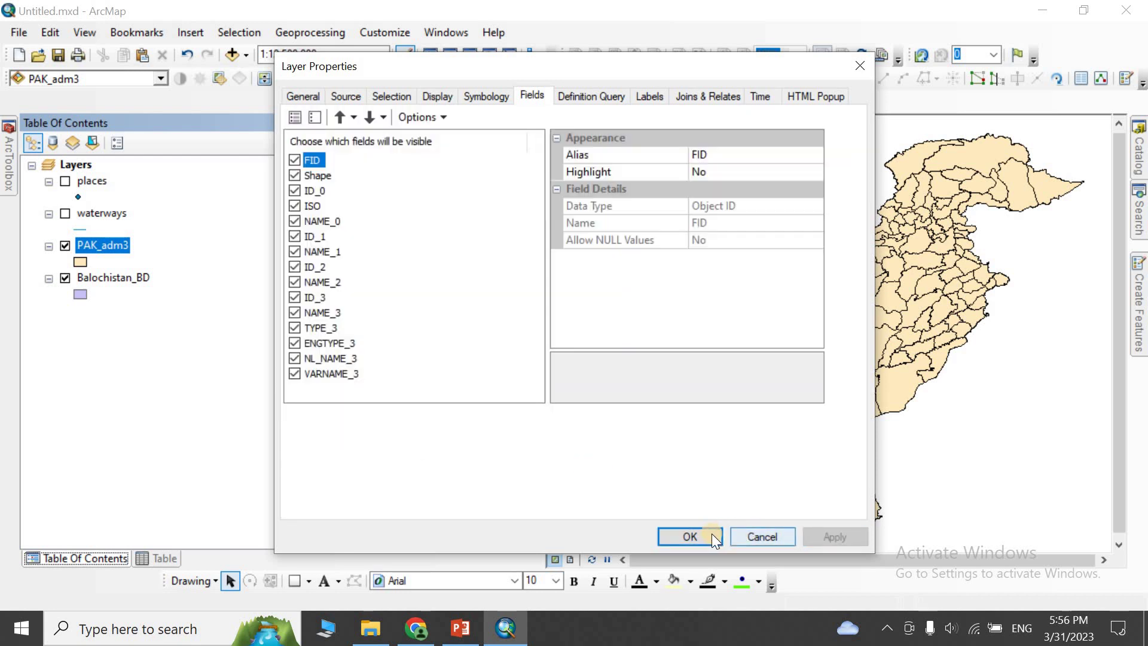
Check the restored columns in PAK_adm3's attribute table and return to the table of contents
{"action": "right_click", "coordinate": [107, 246]}
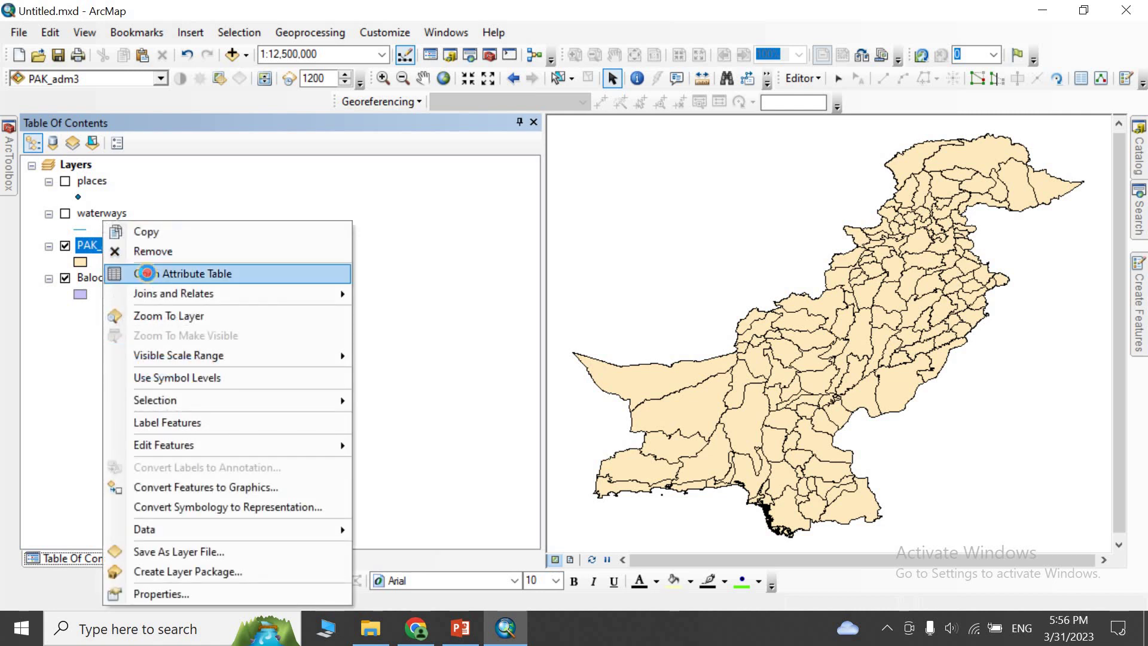
{"action": "left_click", "coordinate": [144, 272]}
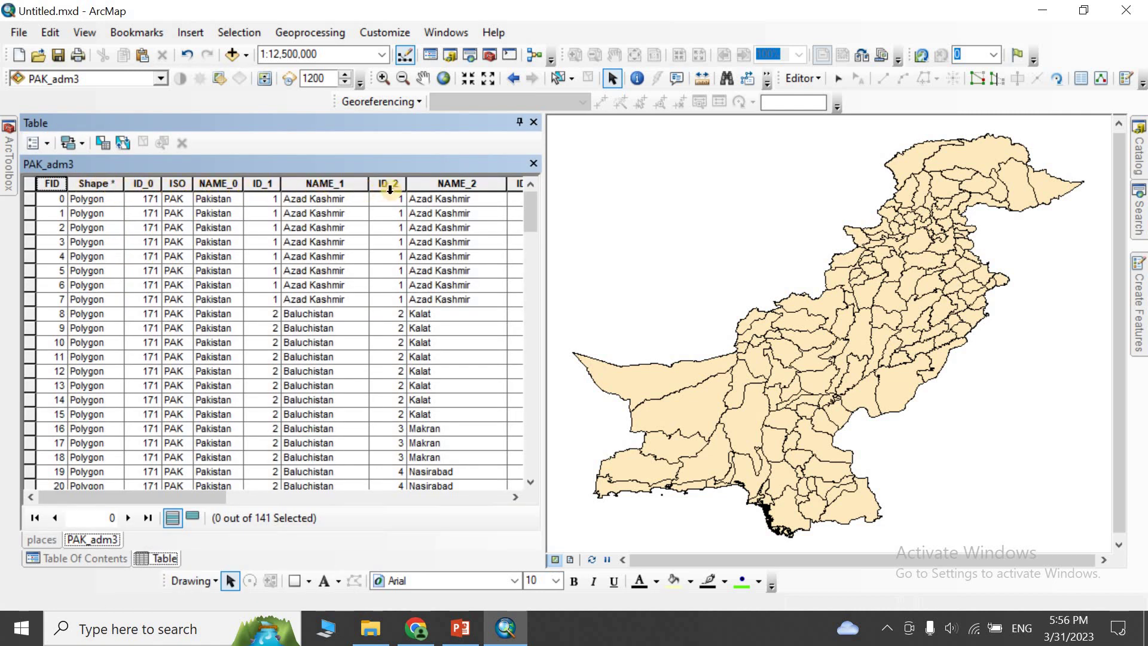
{"action": "left_click", "coordinate": [95, 554]}
Build the definition query "NAME_1" = 'N.W.F.P.' for PAK_adm3 in the Query Builder and apply it to the layer
{"action": "right_click", "coordinate": [114, 241]}
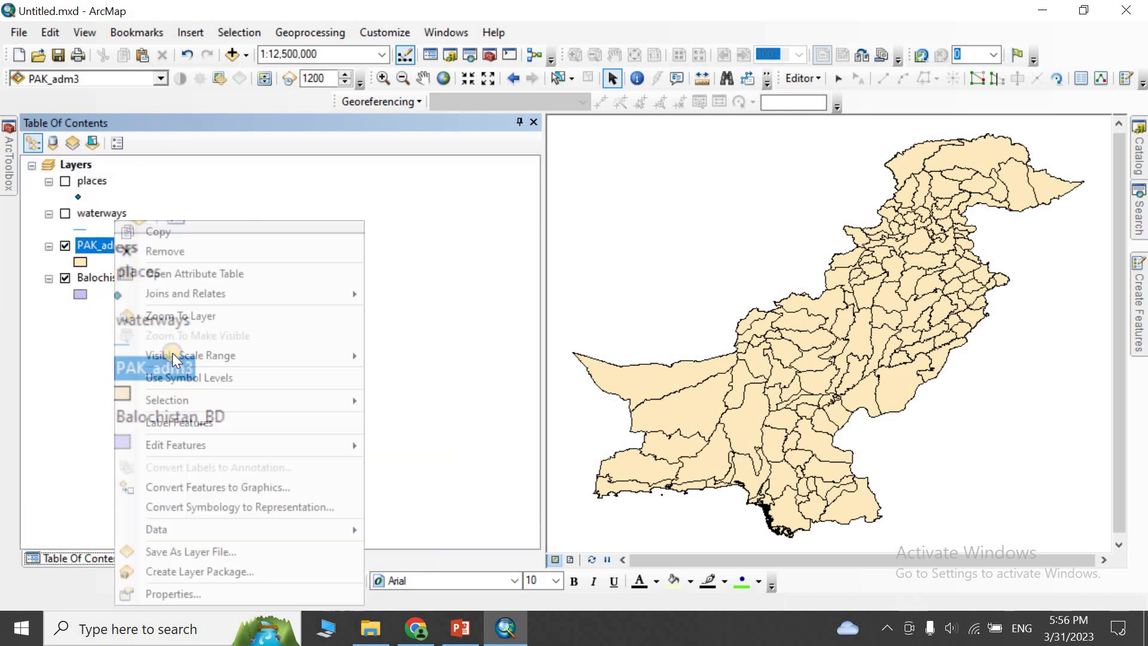
{"action": "left_click", "coordinate": [215, 592]}
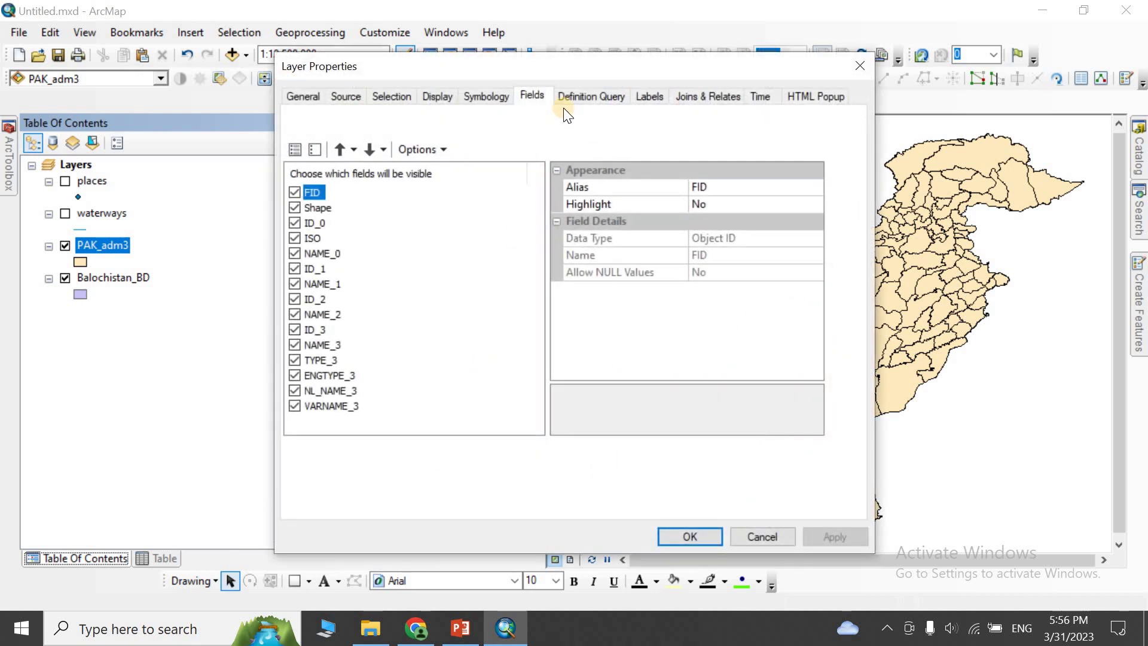
{"action": "left_click", "coordinate": [571, 97]}
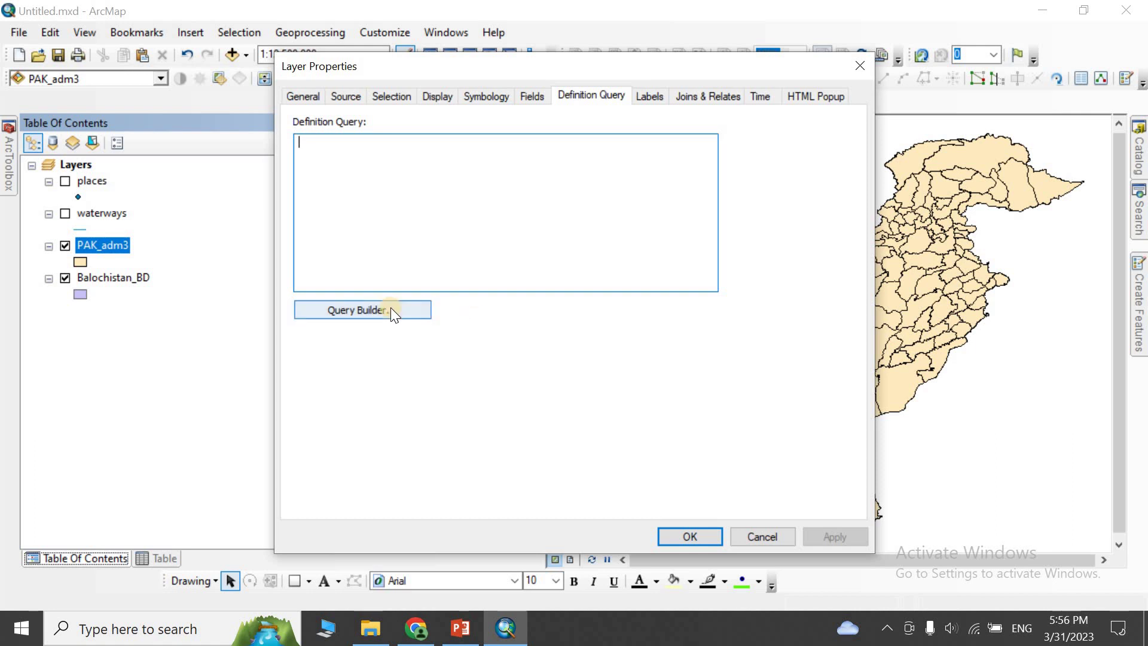
{"action": "left_click", "coordinate": [354, 310]}
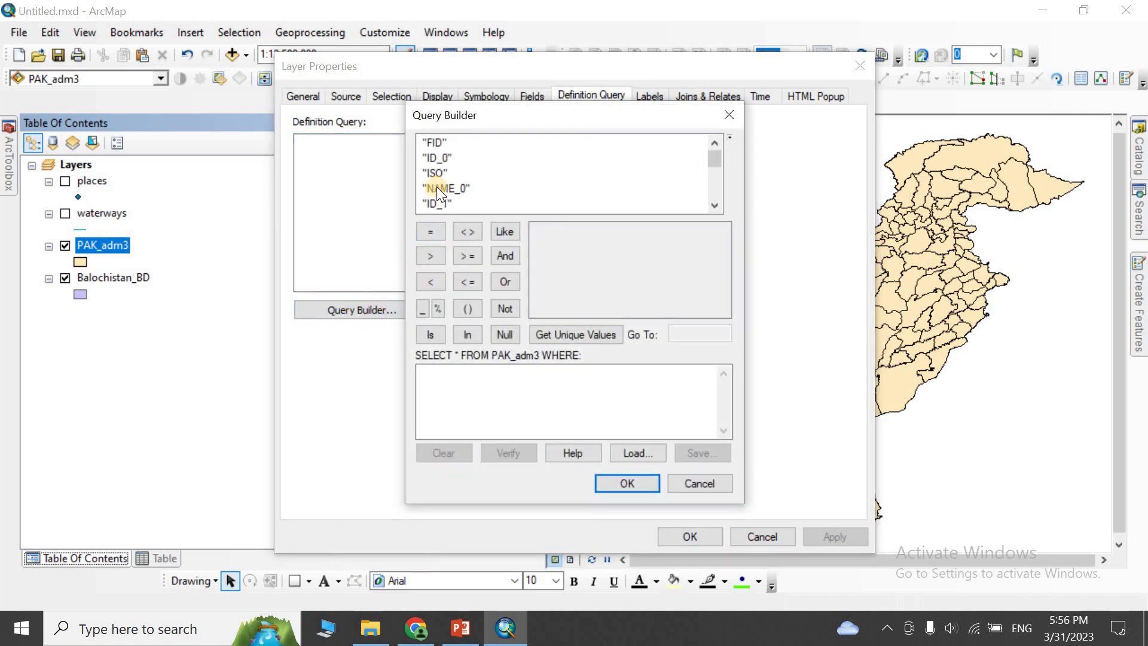
{"action": "scroll", "coordinate": [437, 188], "scroll_direction": "down", "scroll_amount": 1}
{"action": "scroll", "coordinate": [437, 188], "scroll_direction": "up", "scroll_amount": 1}
{"action": "scroll", "coordinate": [442, 189], "scroll_direction": "down", "scroll_amount": 1}
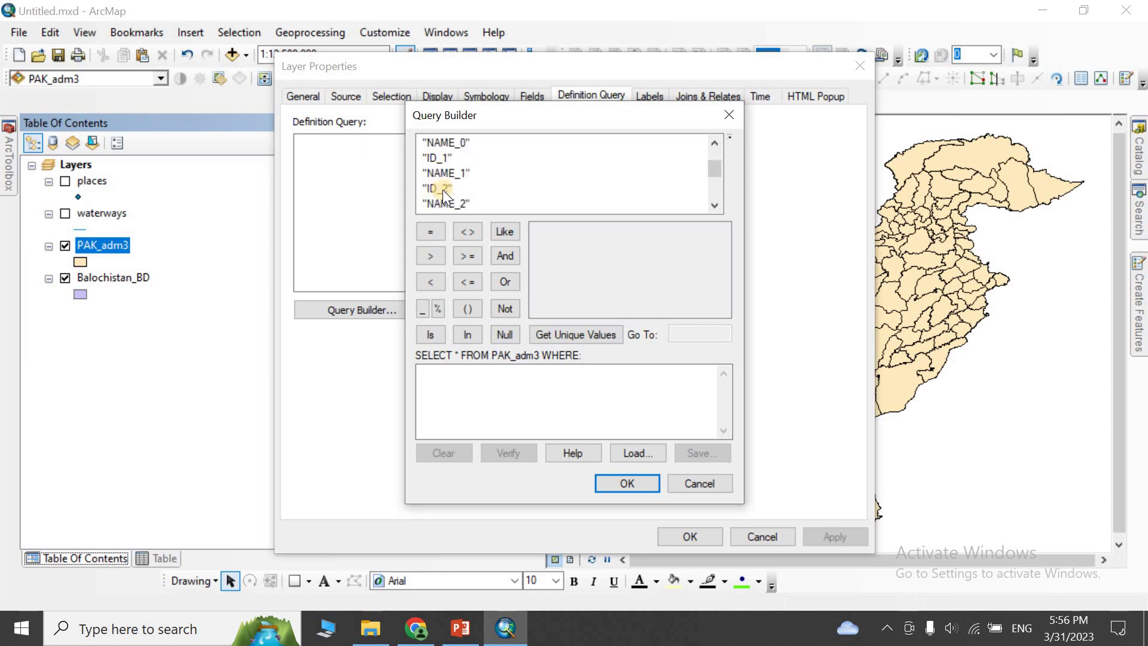
{"action": "double_click", "coordinate": [447, 174]}
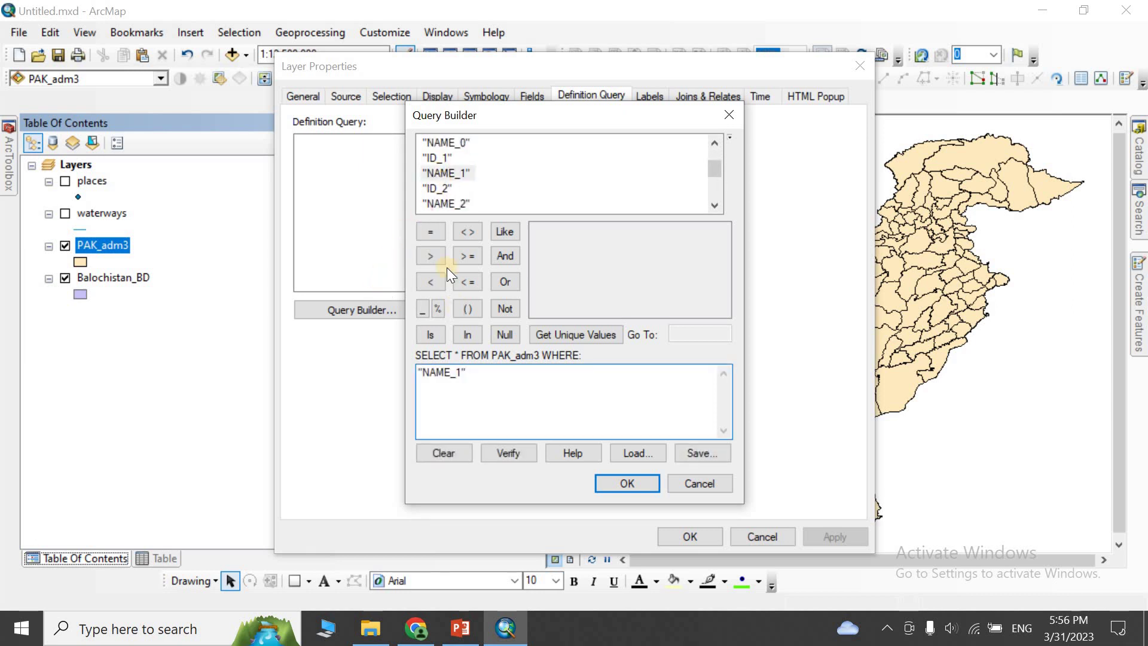
{"action": "left_click", "coordinate": [435, 231]}
{"action": "left_click", "coordinate": [565, 332]}
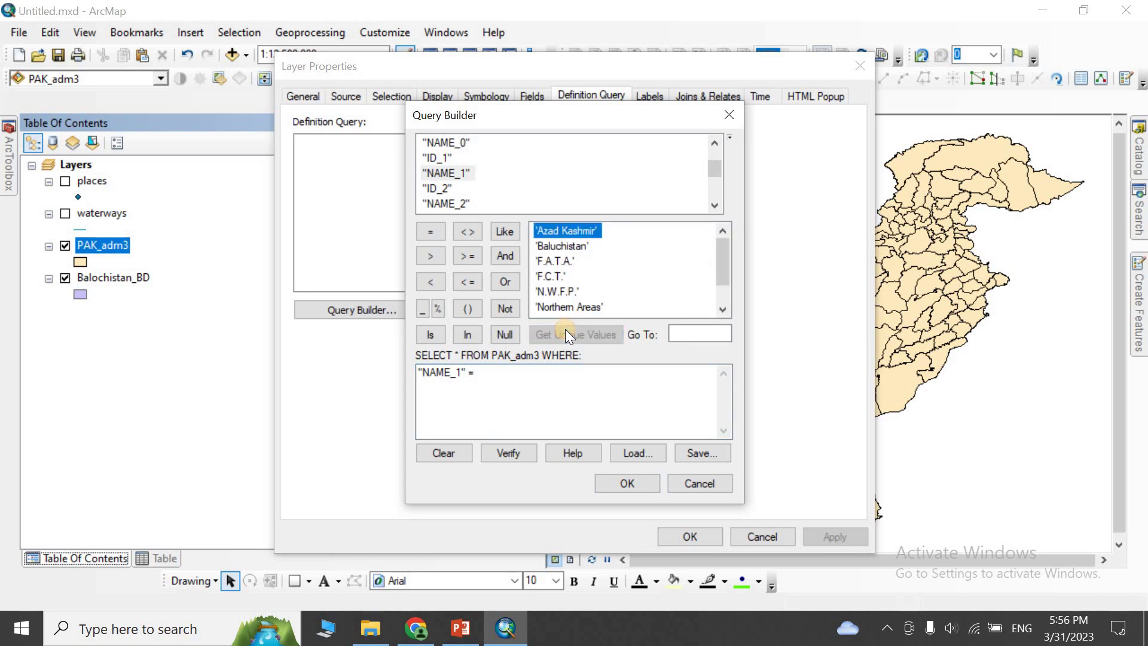
{"action": "double_click", "coordinate": [557, 288]}
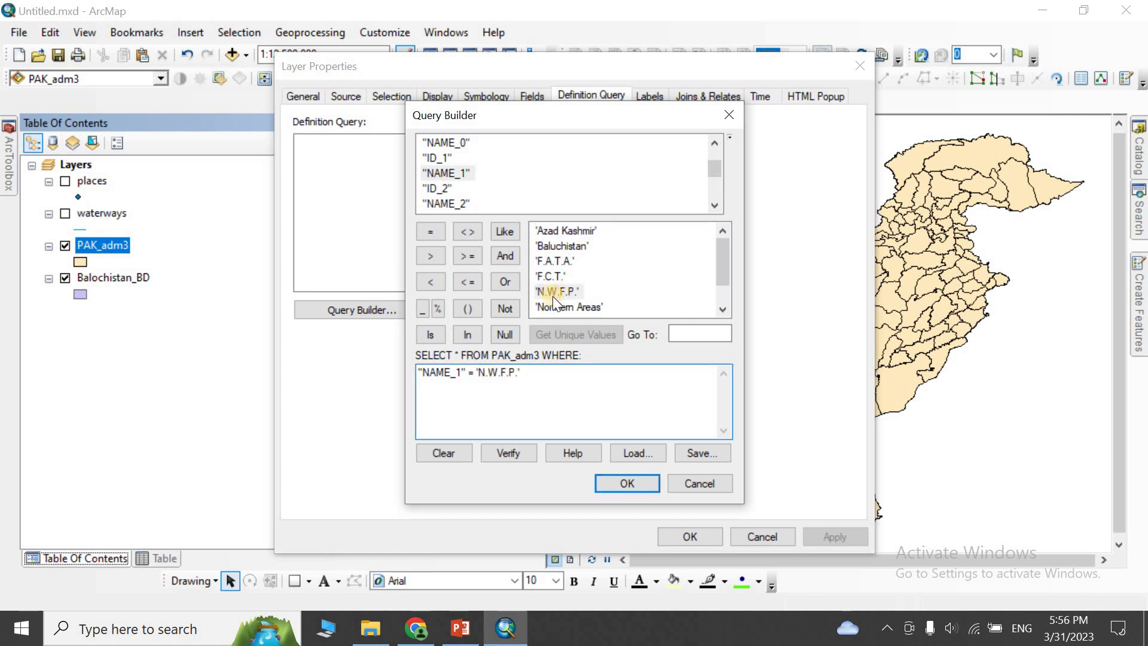
{"action": "left_click", "coordinate": [627, 483]}
{"action": "left_click", "coordinate": [692, 537]}
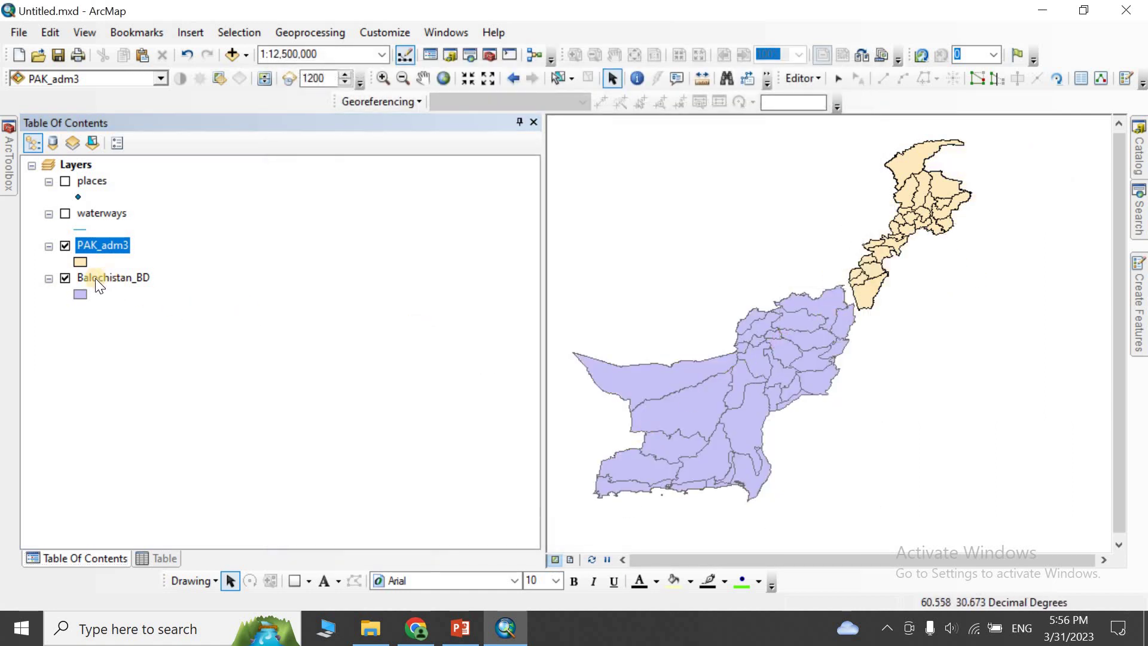
Turn off the Balochistan_BD layer and zoom the map in on the filtered N.W.F.P. districts at 1:6,000,000
{"action": "left_click", "coordinate": [66, 278]}
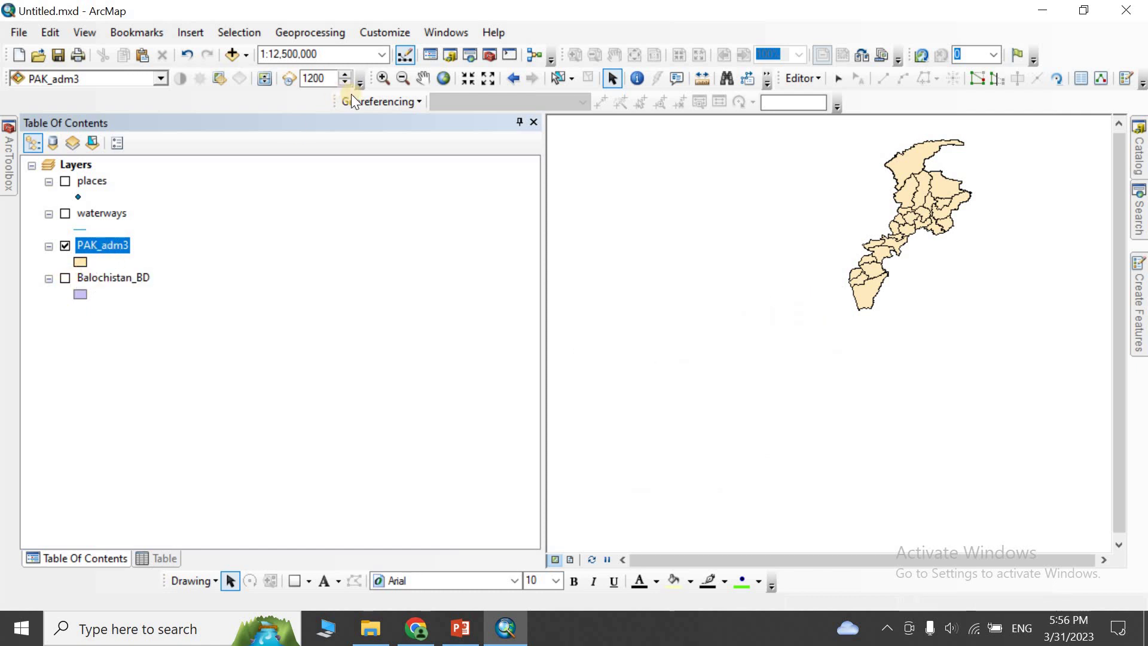
{"action": "left_click", "coordinate": [423, 78]}
{"action": "left_click_drag", "start_coordinate": [799, 272], "coordinate": [783, 285]}
{"action": "scroll", "coordinate": [783, 285], "scroll_direction": "up", "scroll_amount": 1}
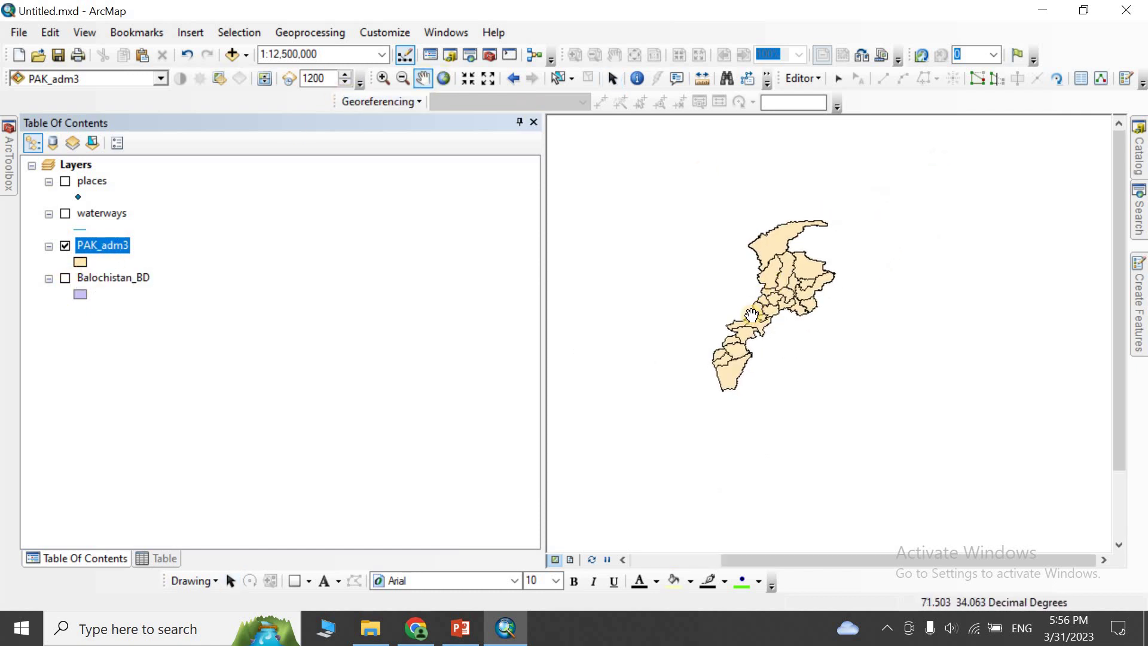
{"action": "scroll", "coordinate": [765, 282], "scroll_direction": "up", "scroll_amount": 2}
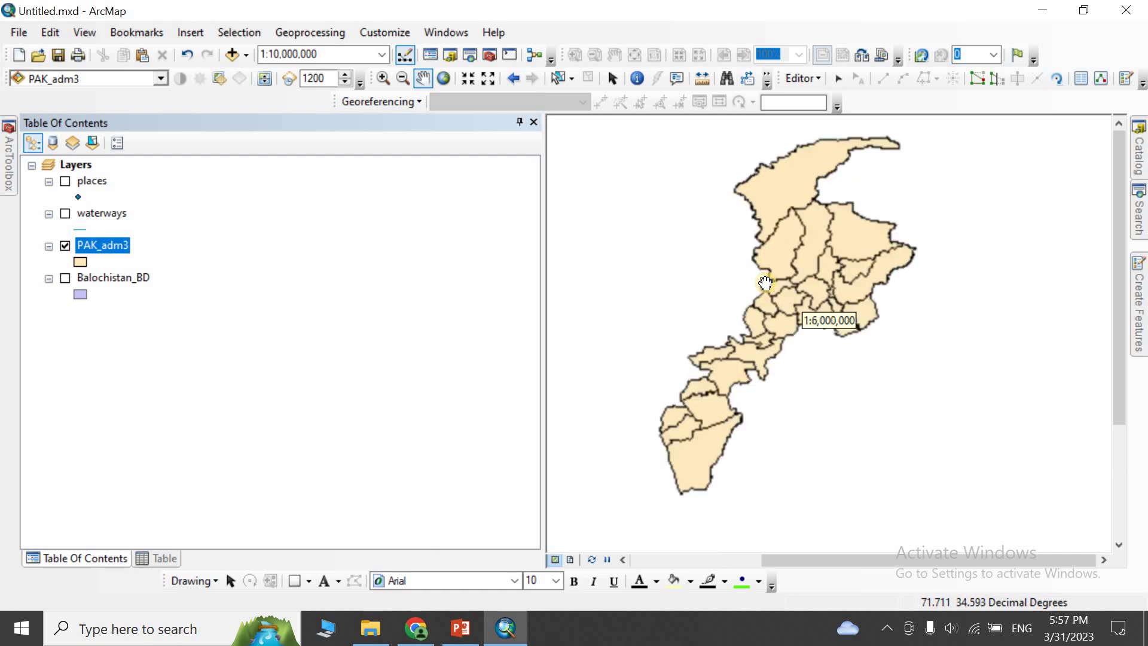
Replace PAK_adm3's definition query with "NAME_2" = 'Multan', picking the division from the field's unique values, and apply it
{"action": "right_click", "coordinate": [113, 247]}
{"action": "left_click", "coordinate": [217, 590]}
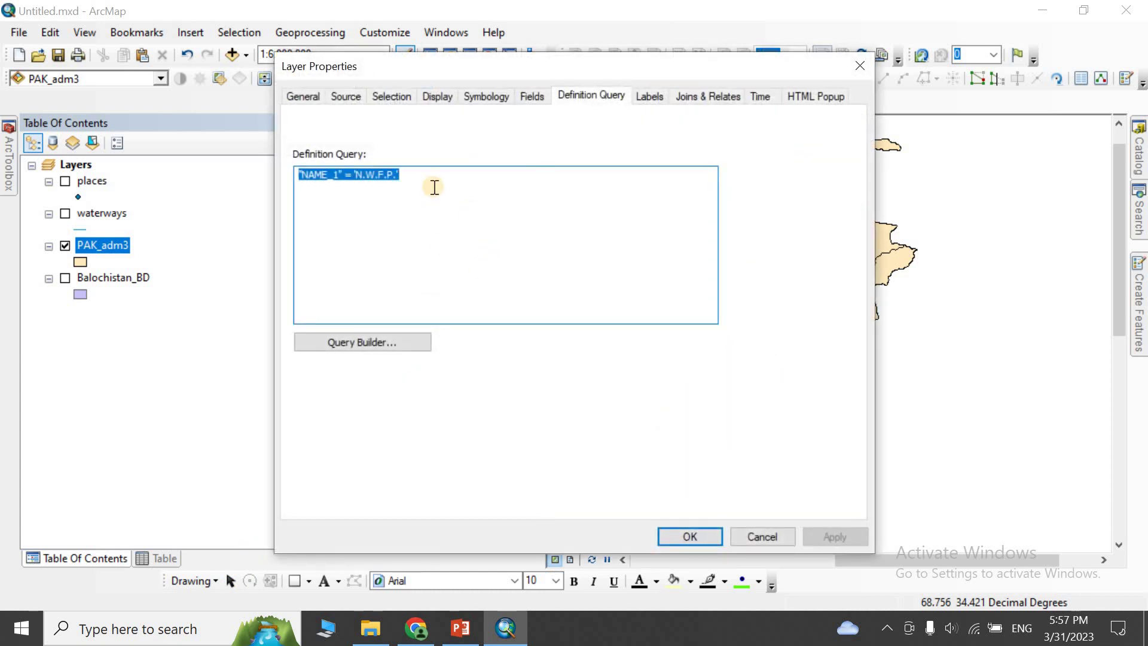
{"action": "key", "text": "Delete"}
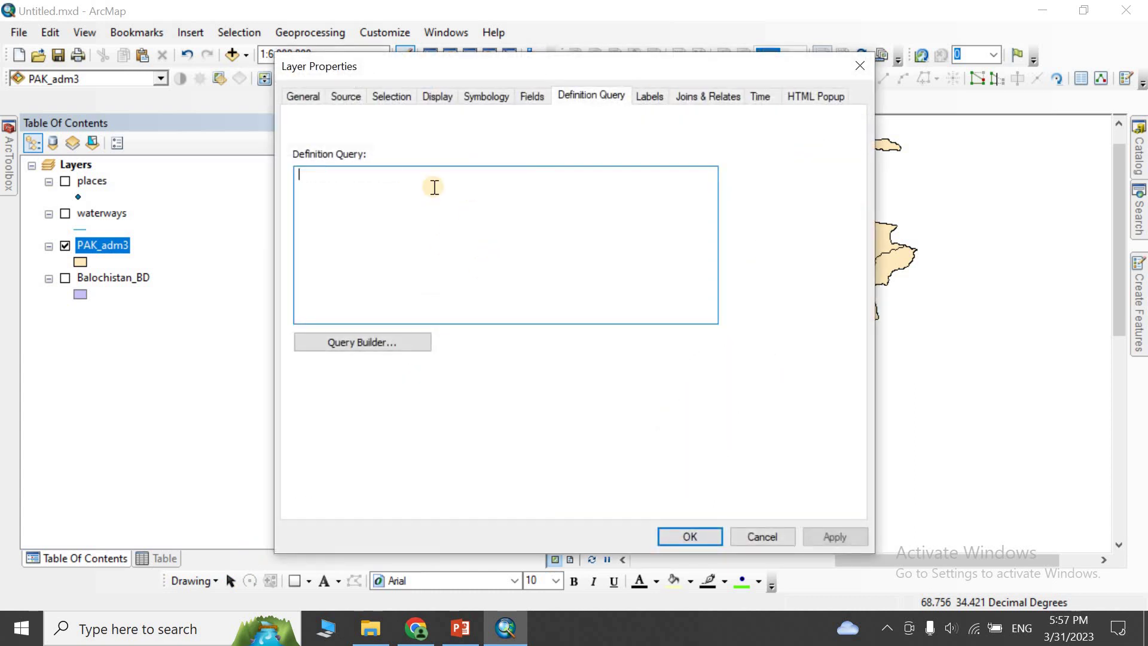
{"action": "left_click", "coordinate": [366, 339]}
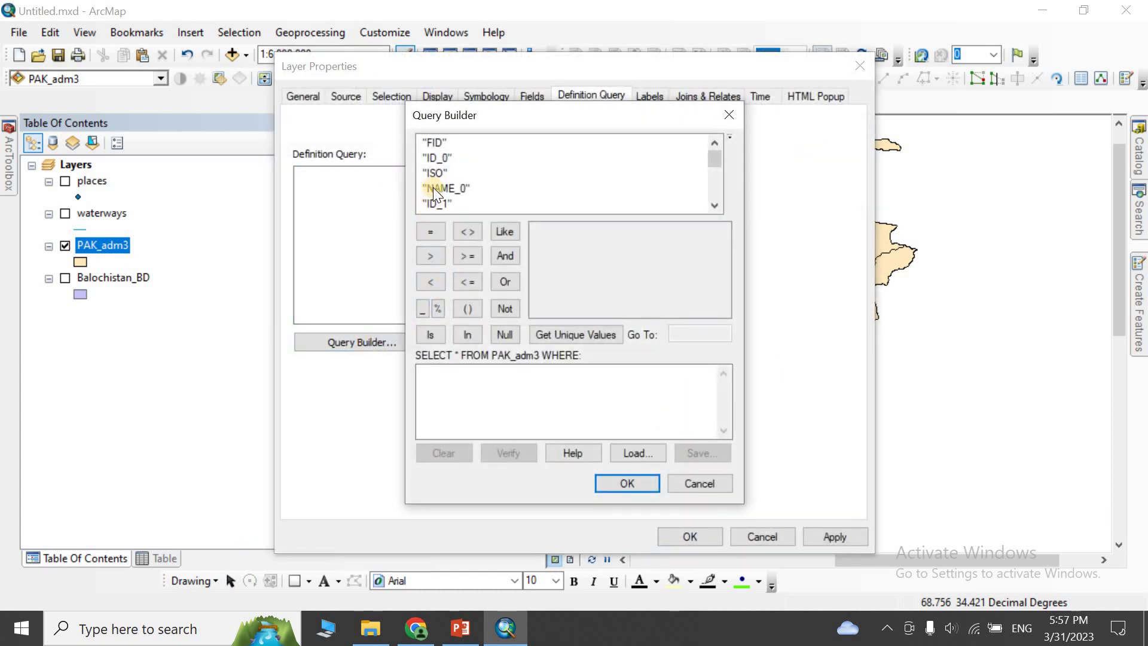
{"action": "scroll", "coordinate": [434, 189], "scroll_direction": "down", "scroll_amount": 1}
{"action": "double_click", "coordinate": [439, 200]}
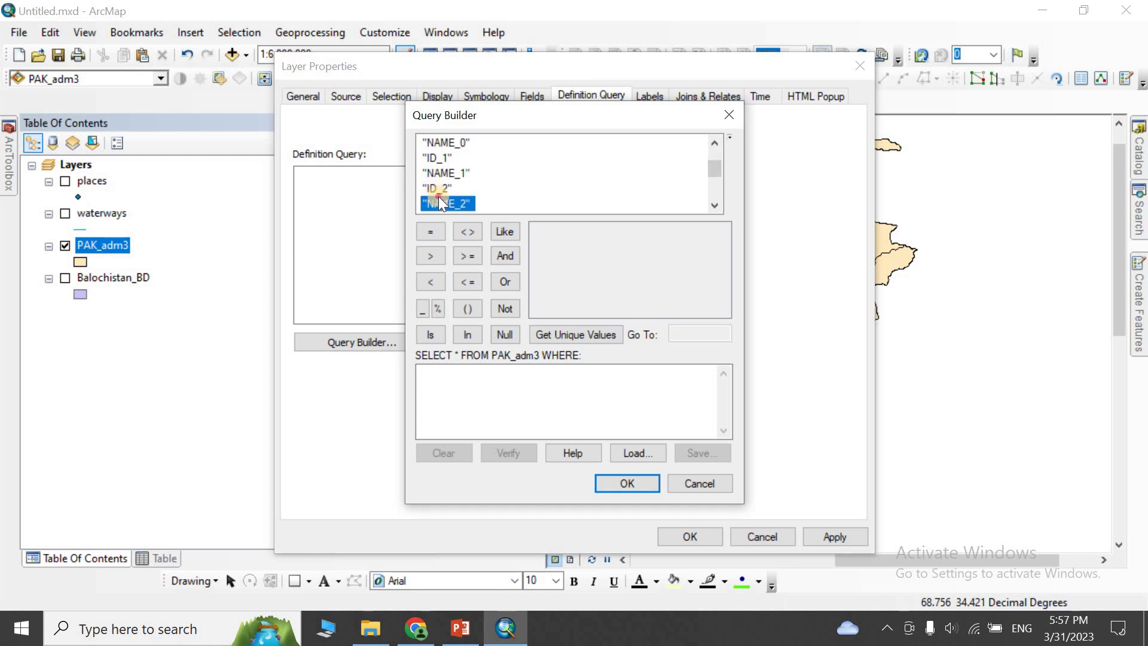
{"action": "left_click", "coordinate": [427, 233]}
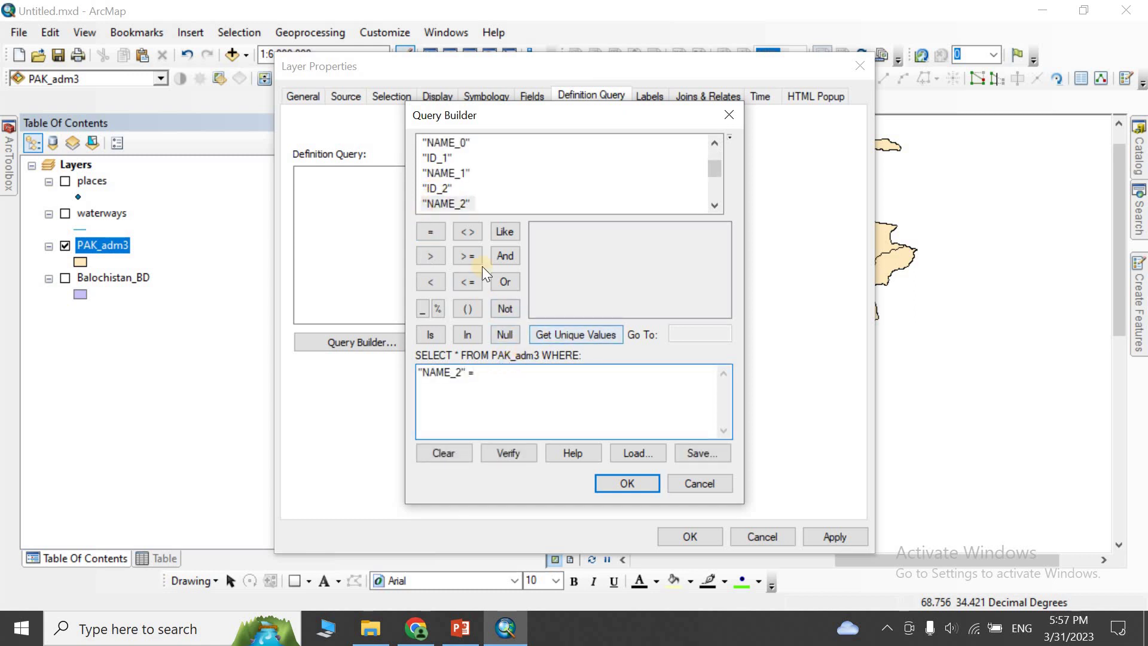
{"action": "left_click", "coordinate": [558, 334]}
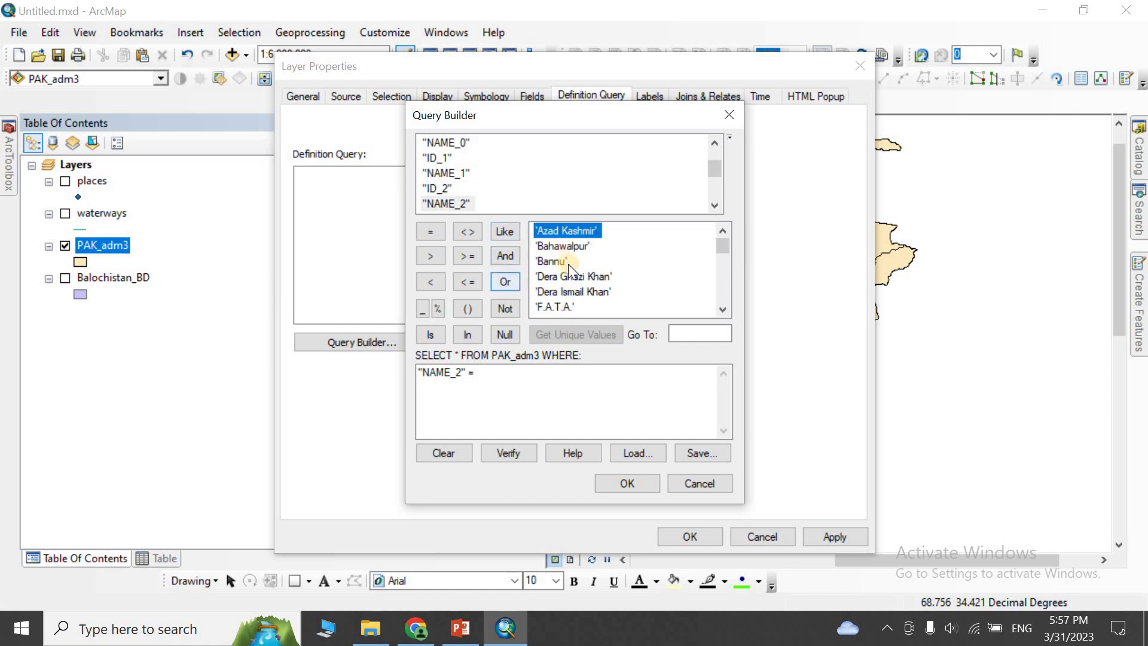
{"action": "scroll", "coordinate": [566, 261], "scroll_direction": "down", "scroll_amount": 6}
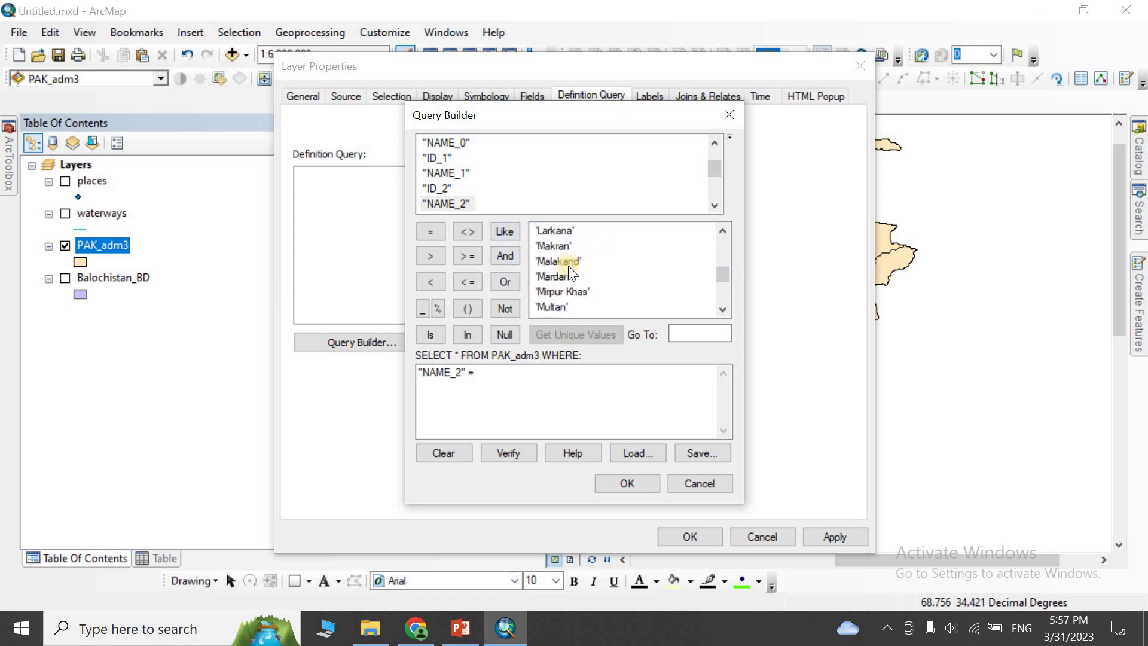
{"action": "double_click", "coordinate": [554, 262]}
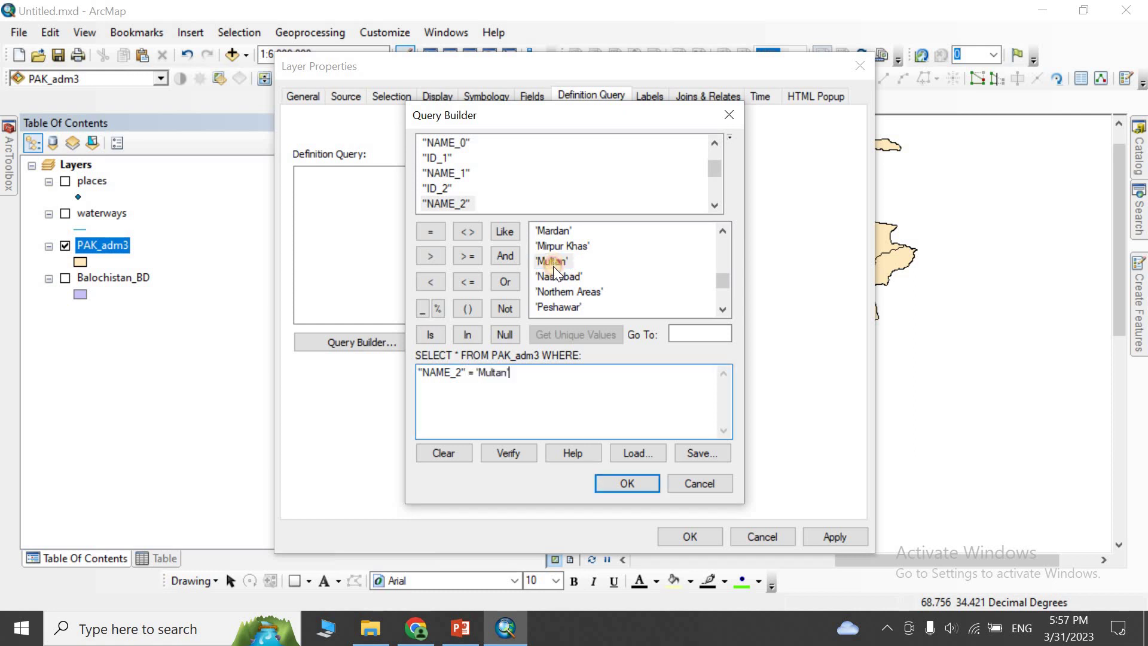
{"action": "left_click", "coordinate": [645, 485]}
{"action": "left_click", "coordinate": [691, 537]}
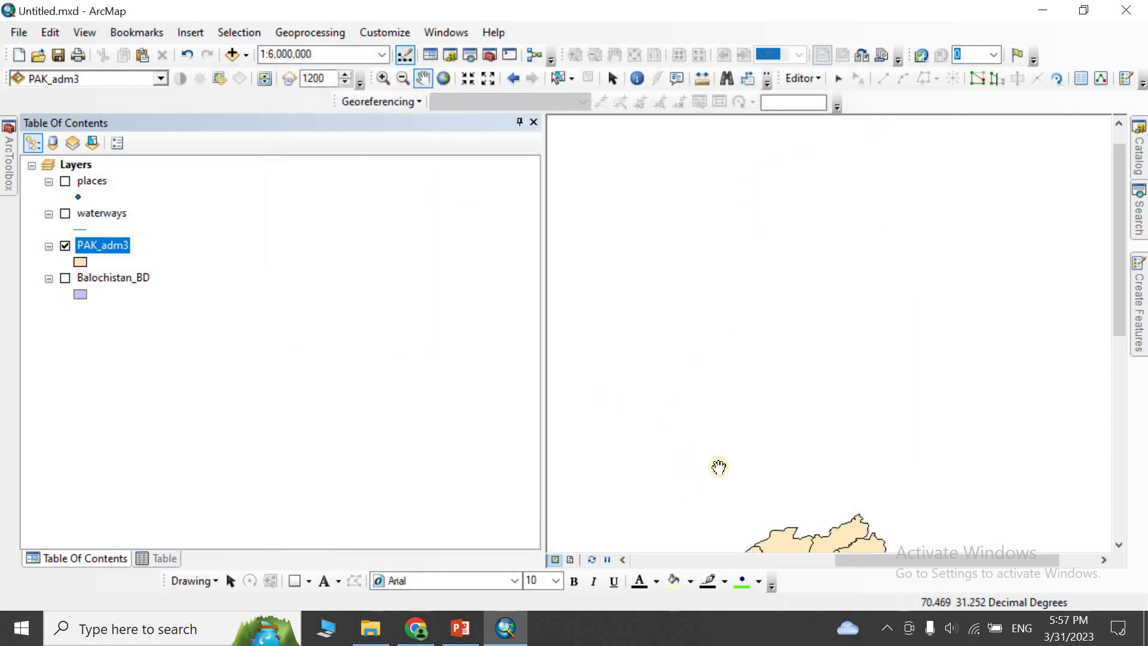
Bring the filtered Multan districts into view and zoom the map to 1:4,000,000
{"action": "left_click_drag", "start_coordinate": [720, 466], "coordinate": [743, 307]}
{"action": "scroll", "coordinate": [760, 389], "scroll_direction": "up", "scroll_amount": 1}
{"action": "scroll", "coordinate": [760, 389], "scroll_direction": "up", "scroll_amount": 1}
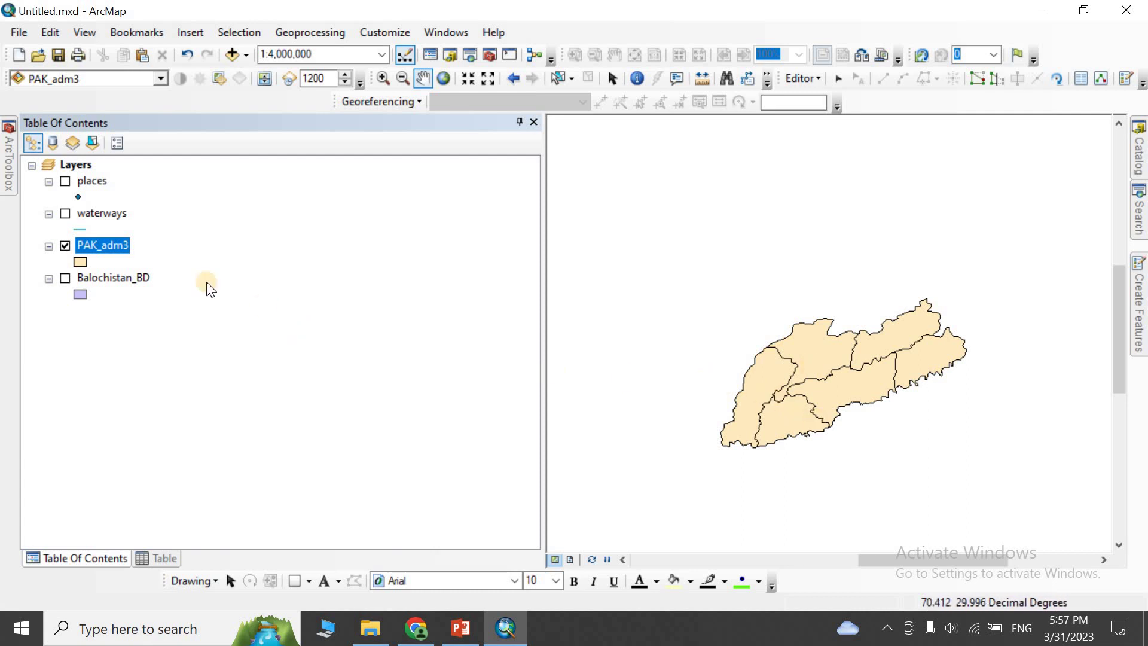
Replace PAK_adm3's definition query with "TYPE_3" = 'District', picking the value from the field's unique values, and apply it to the layer
{"action": "right_click", "coordinate": [99, 242]}
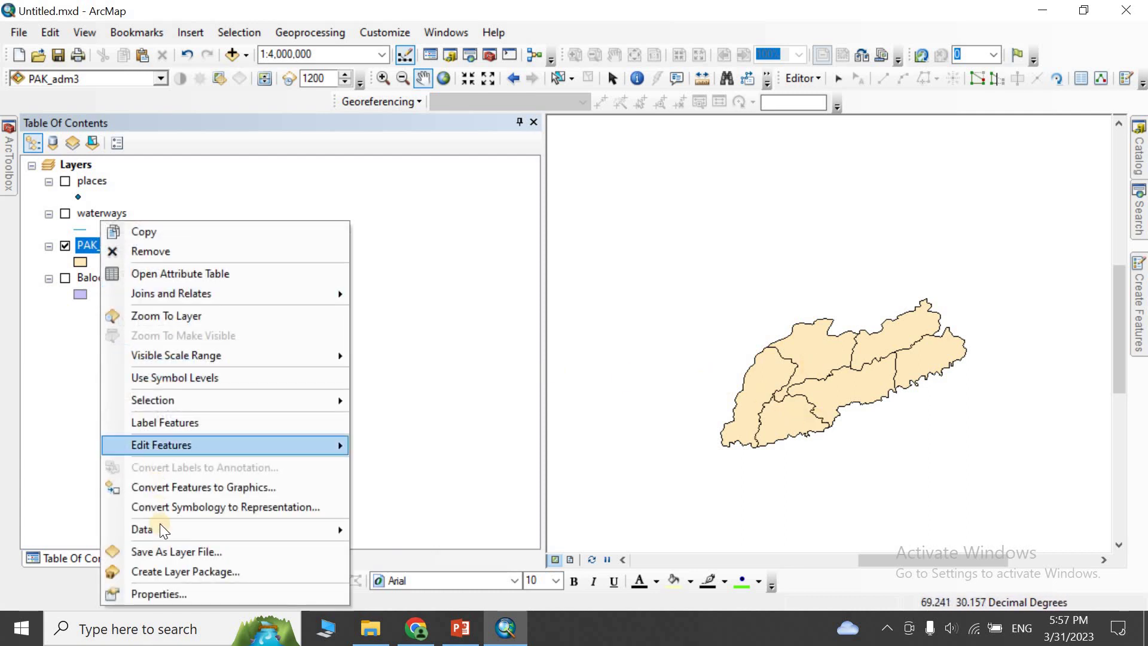
{"action": "left_click", "coordinate": [193, 593]}
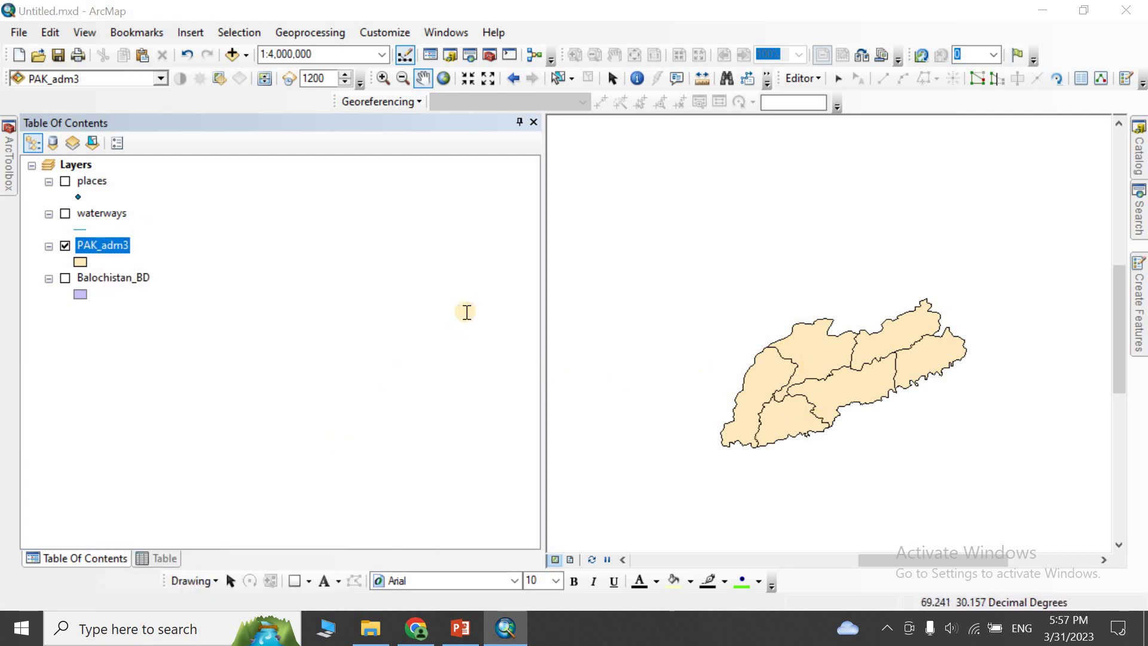
{"action": "key", "text": "Delete"}
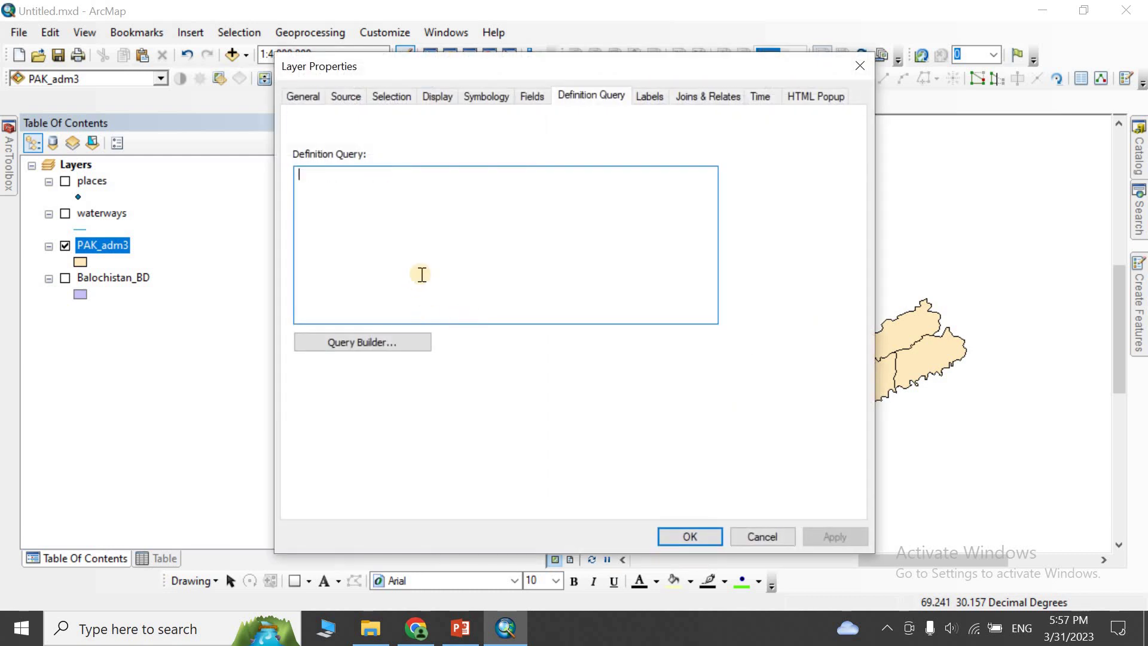
{"action": "left_click", "coordinate": [399, 341]}
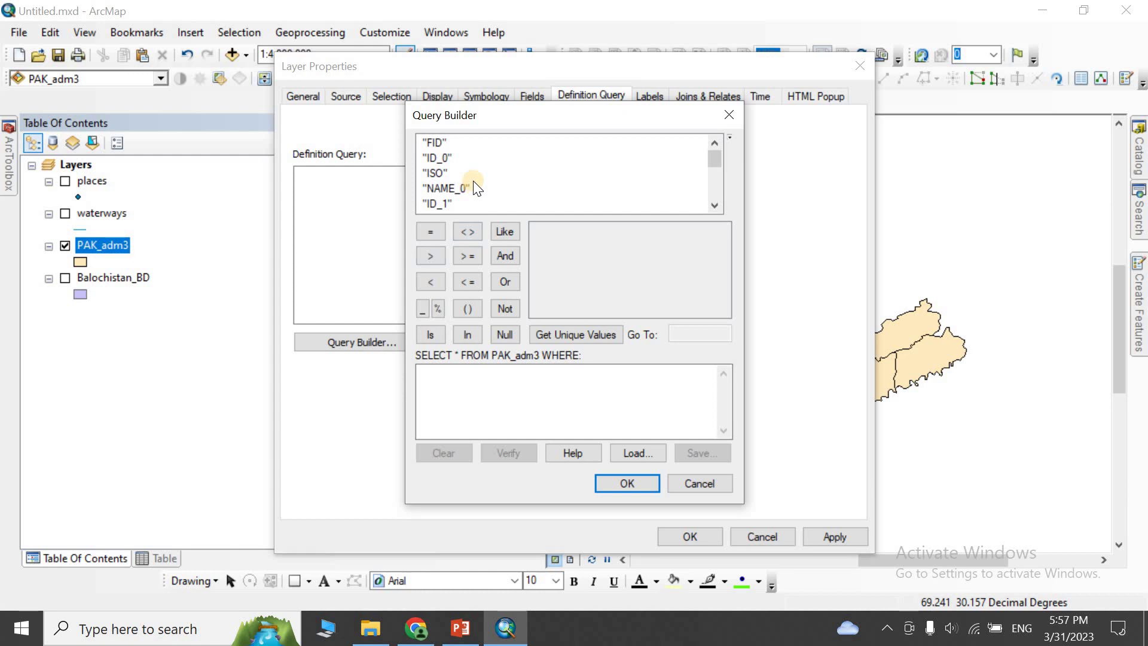
{"action": "scroll", "coordinate": [476, 187], "scroll_direction": "down", "scroll_amount": 3}
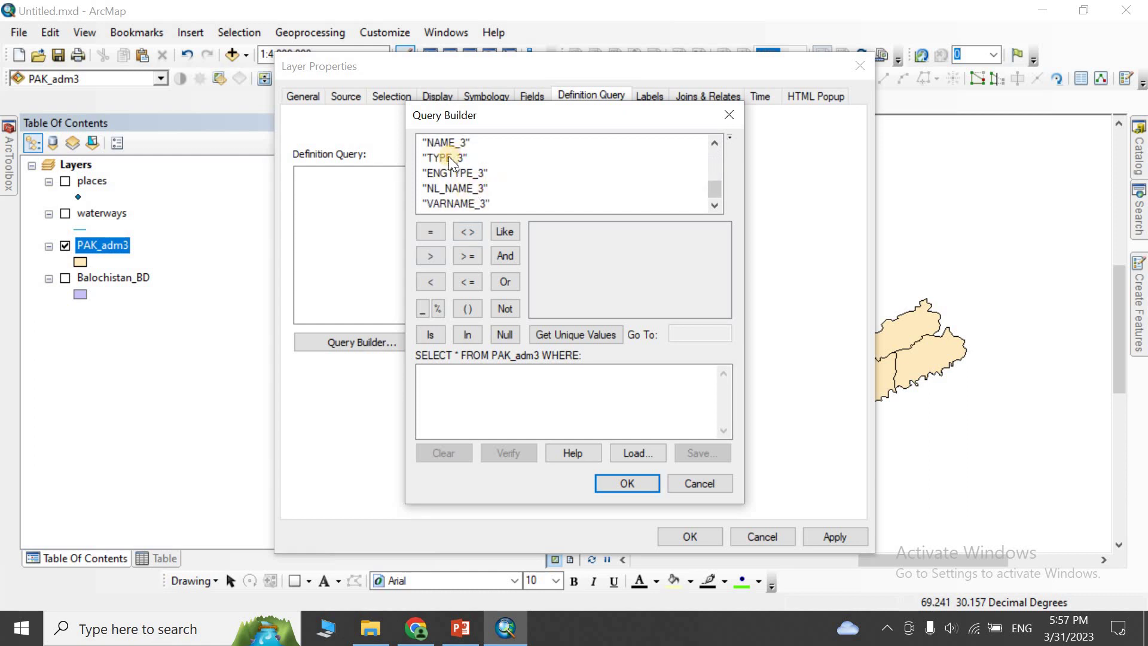
{"action": "double_click", "coordinate": [449, 156]}
{"action": "left_click", "coordinate": [430, 232]}
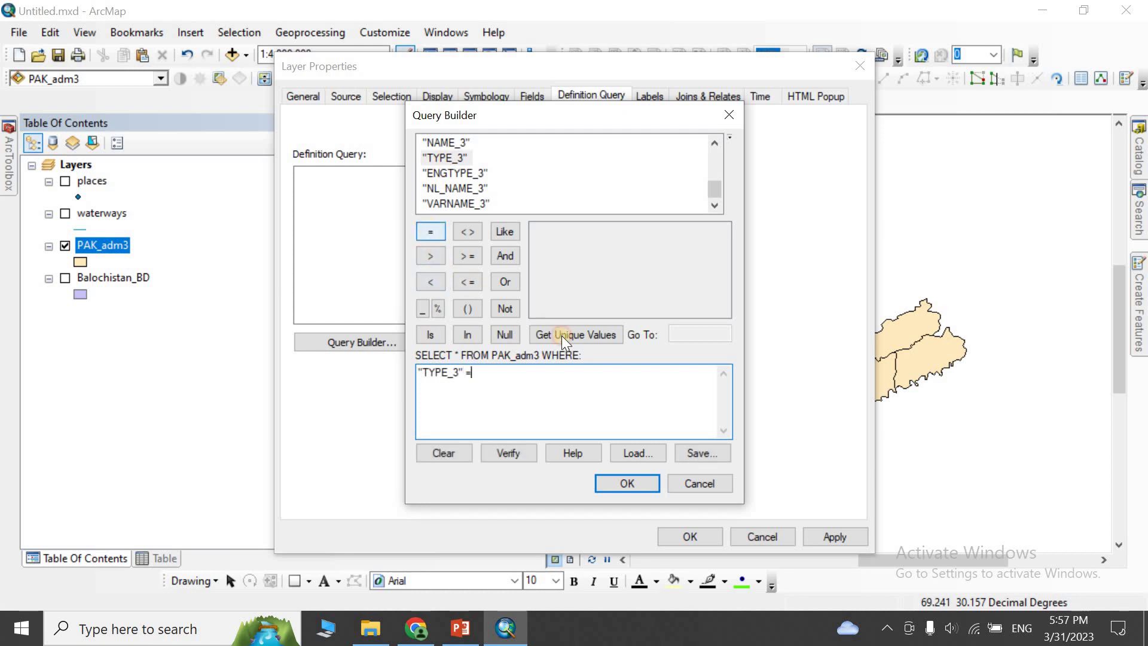
{"action": "left_click", "coordinate": [565, 334]}
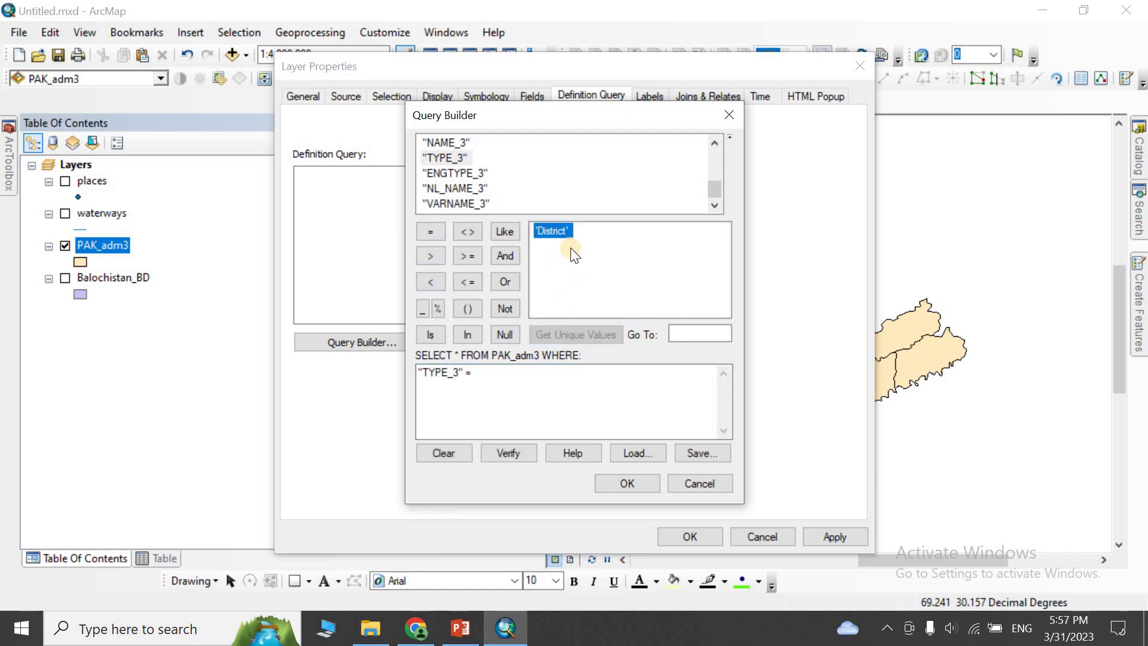
{"action": "double_click", "coordinate": [552, 231]}
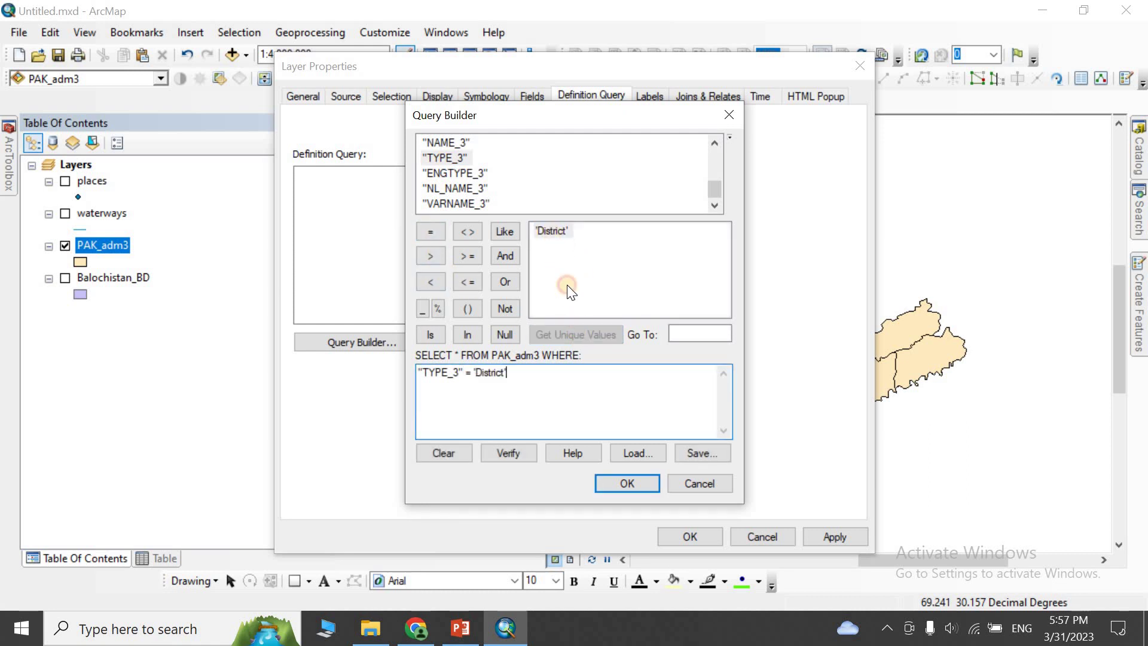
{"action": "left_click", "coordinate": [627, 483]}
{"action": "left_click", "coordinate": [691, 536]}
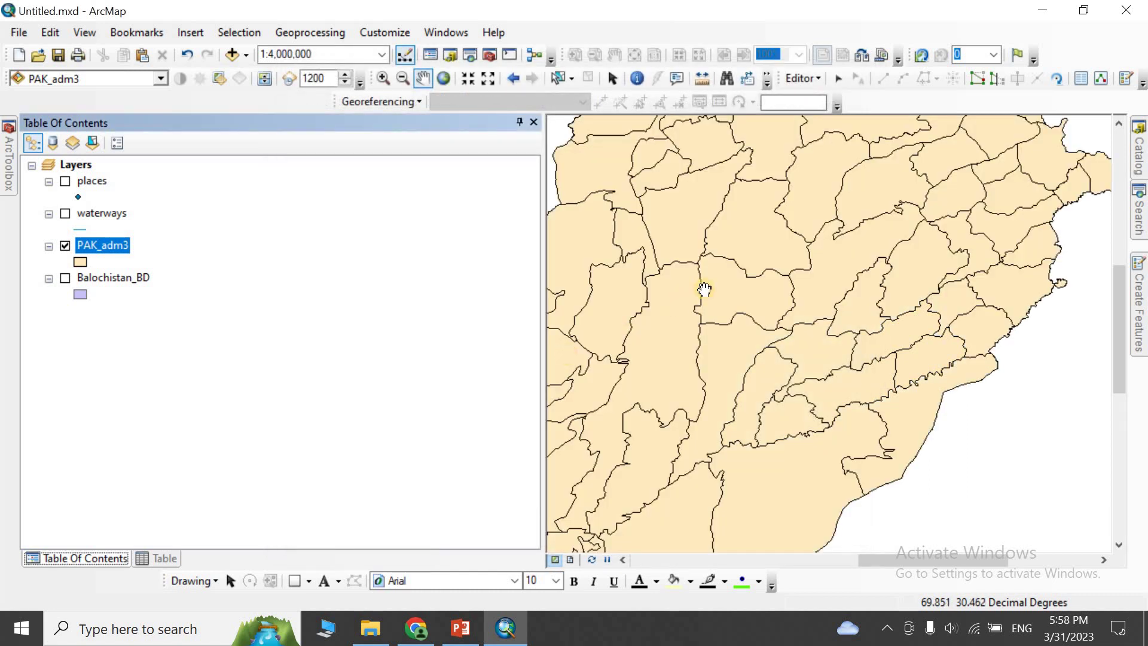
{"action": "scroll", "coordinate": [790, 293], "scroll_direction": "up", "scroll_amount": 4}
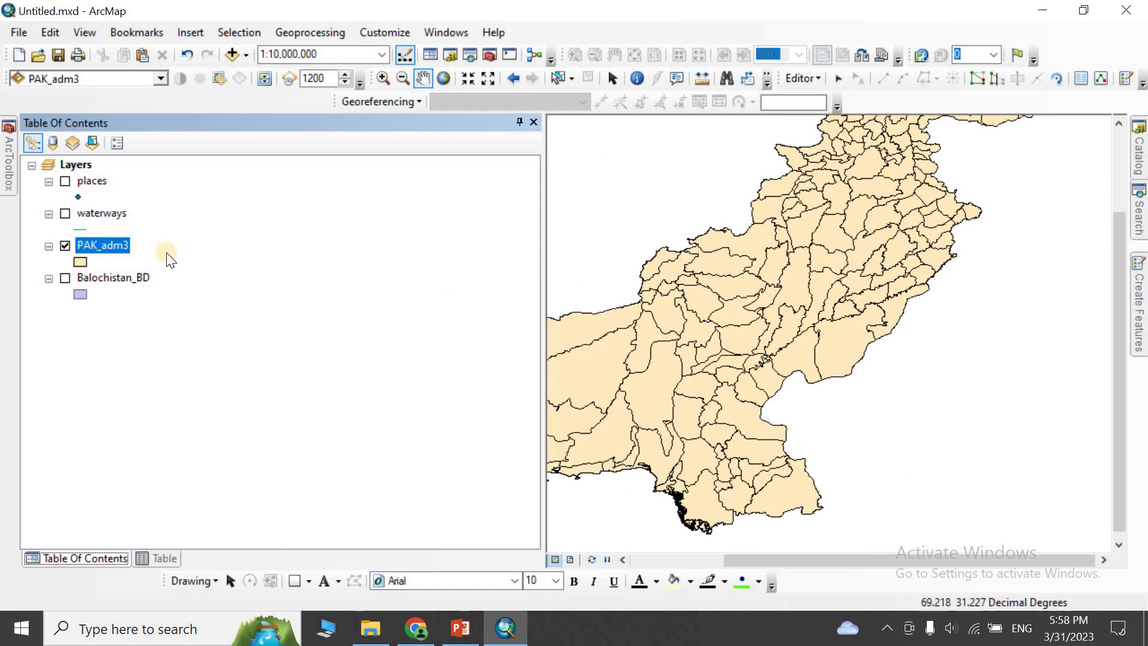
Examine the TYPE_3 column in PAK_adm3's attribute table, then auto-hide the table and return to the layer list
{"action": "right_click", "coordinate": [103, 242]}
{"action": "left_click", "coordinate": [134, 268]}
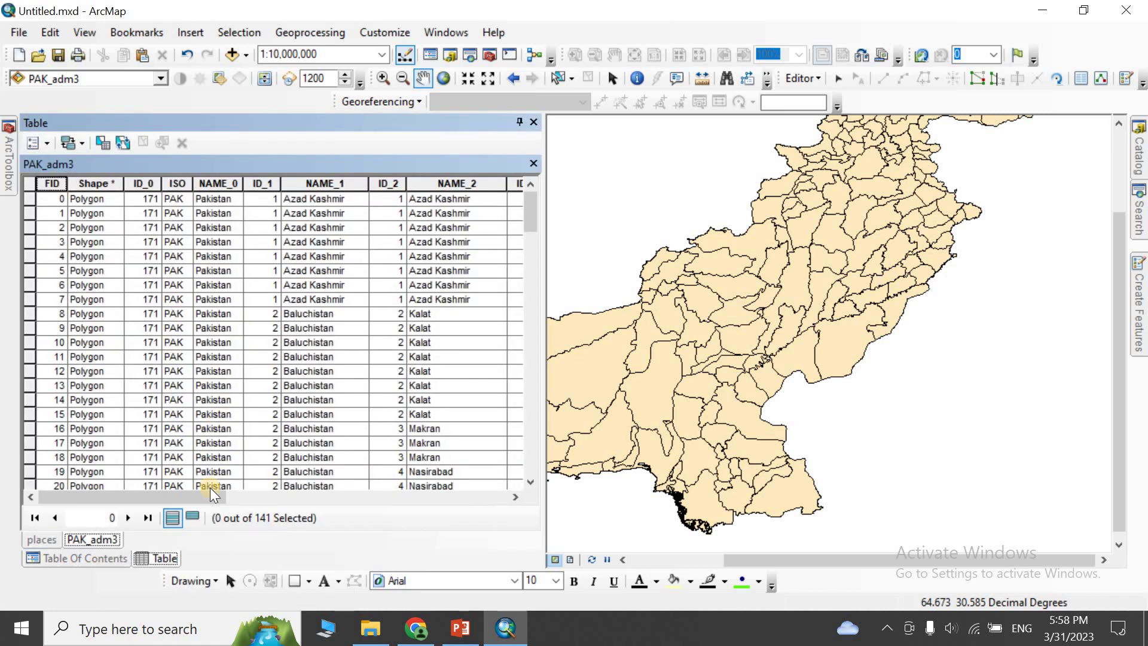
{"action": "left_click_drag", "start_coordinate": [215, 496], "coordinate": [508, 517]}
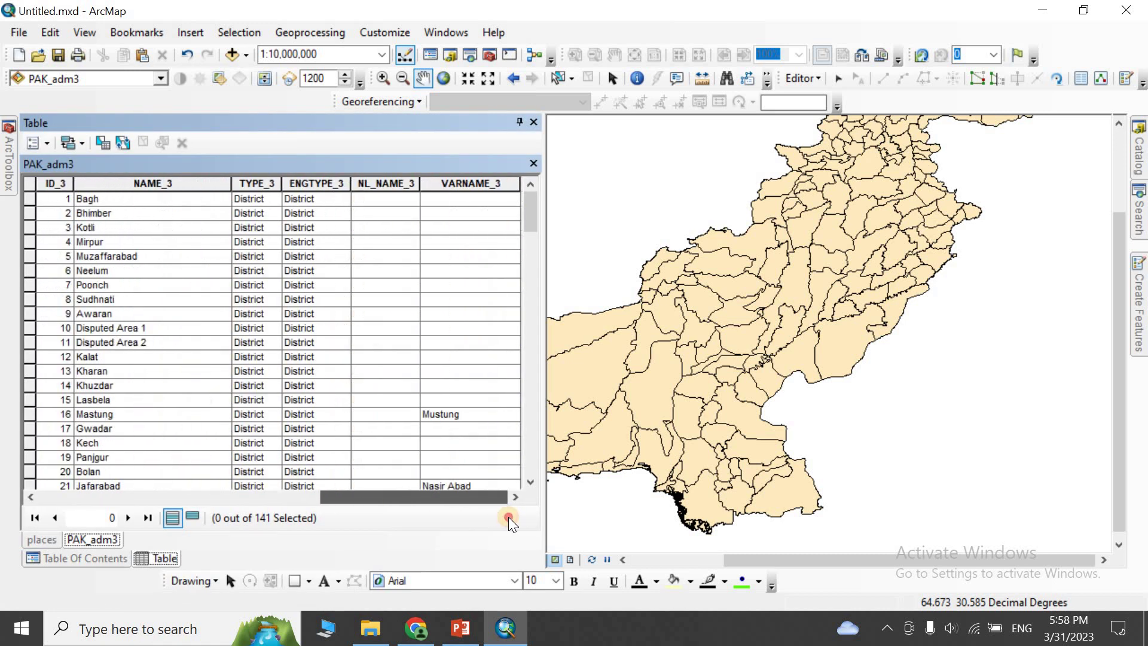
{"action": "left_click", "coordinate": [244, 183]}
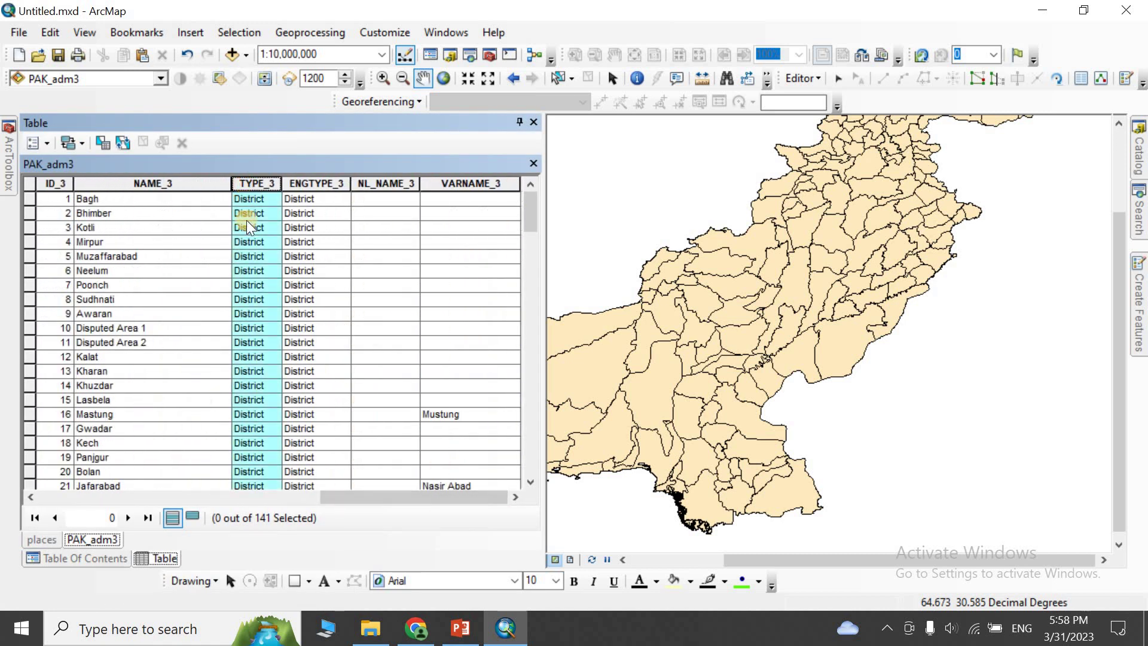
{"action": "scroll", "coordinate": [247, 221], "scroll_direction": "down", "scroll_amount": 10}
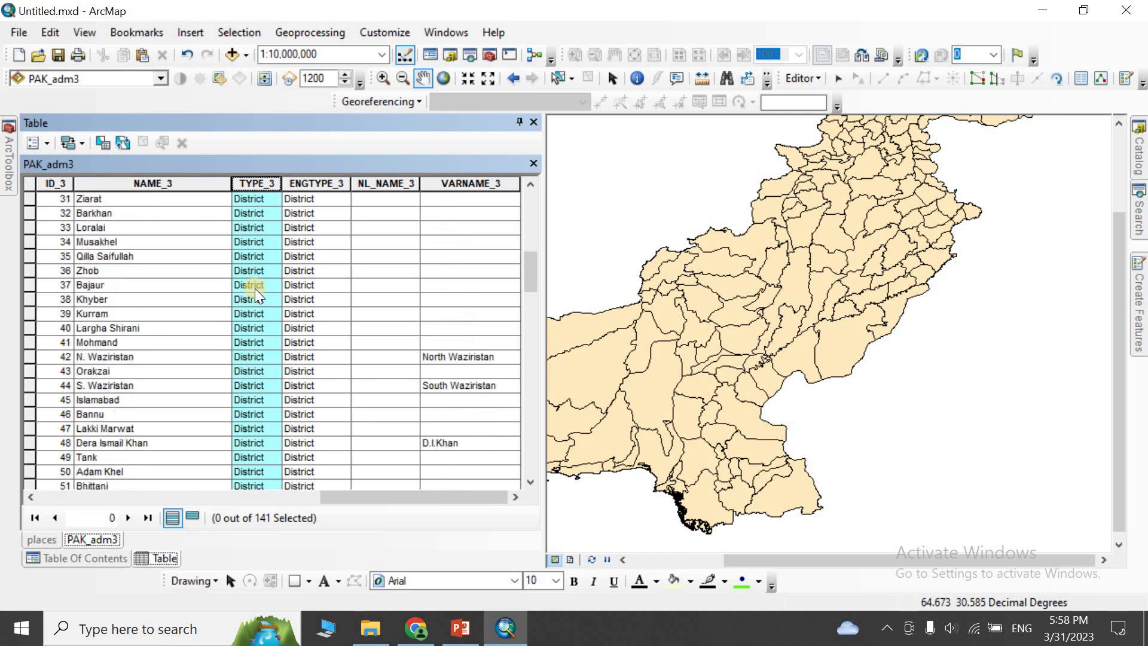
{"action": "scroll", "coordinate": [255, 288], "scroll_direction": "down", "scroll_amount": 1}
{"action": "scroll", "coordinate": [255, 289], "scroll_direction": "up", "scroll_amount": 3}
{"action": "scroll", "coordinate": [255, 288], "scroll_direction": "down", "scroll_amount": 2}
{"action": "scroll", "coordinate": [255, 289], "scroll_direction": "down", "scroll_amount": 3}
{"action": "scroll", "coordinate": [255, 289], "scroll_direction": "up", "scroll_amount": 3}
{"action": "scroll", "coordinate": [255, 289], "scroll_direction": "up", "scroll_amount": 6}
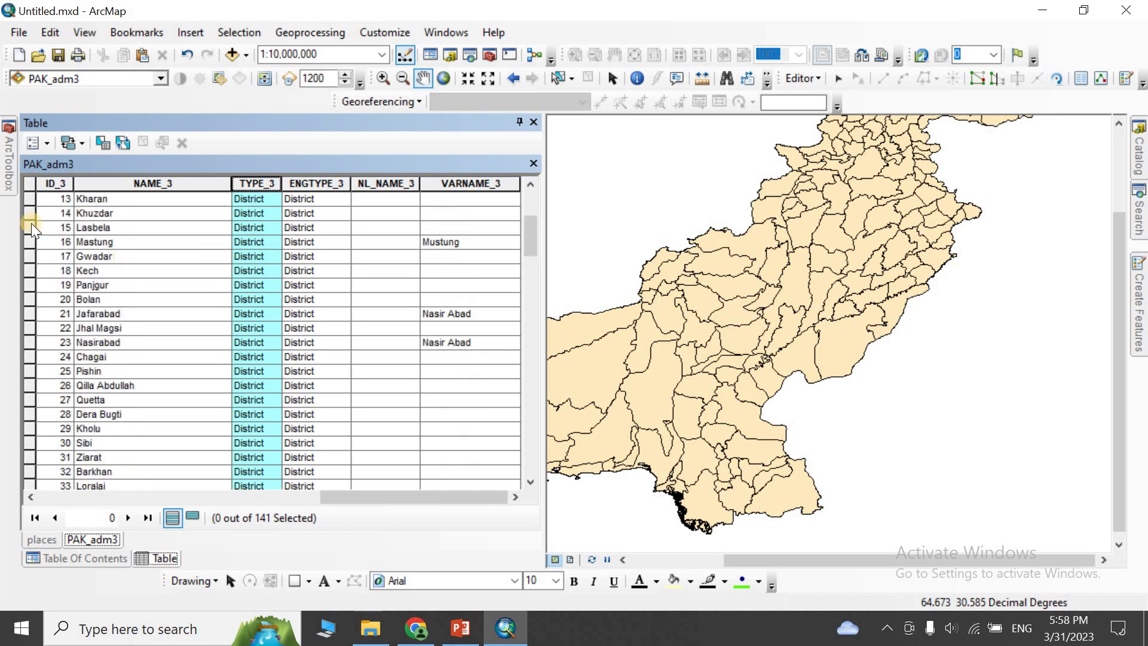
{"action": "left_click", "coordinate": [27, 185]}
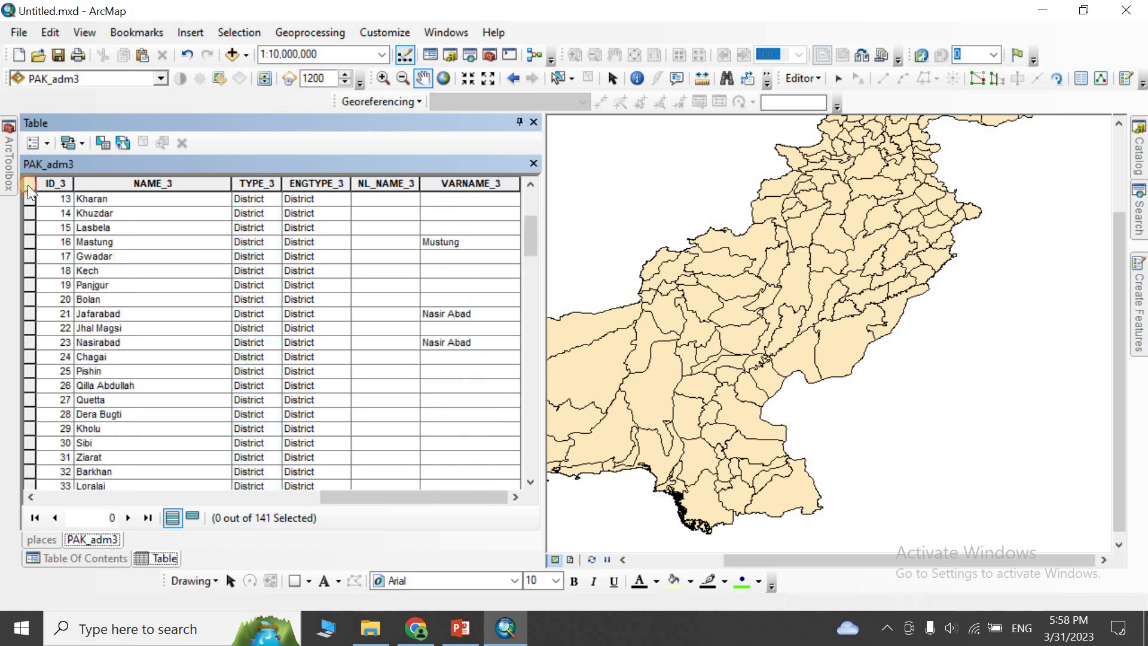
{"action": "left_click", "coordinate": [520, 123]}
{"action": "left_click", "coordinate": [9, 269]}
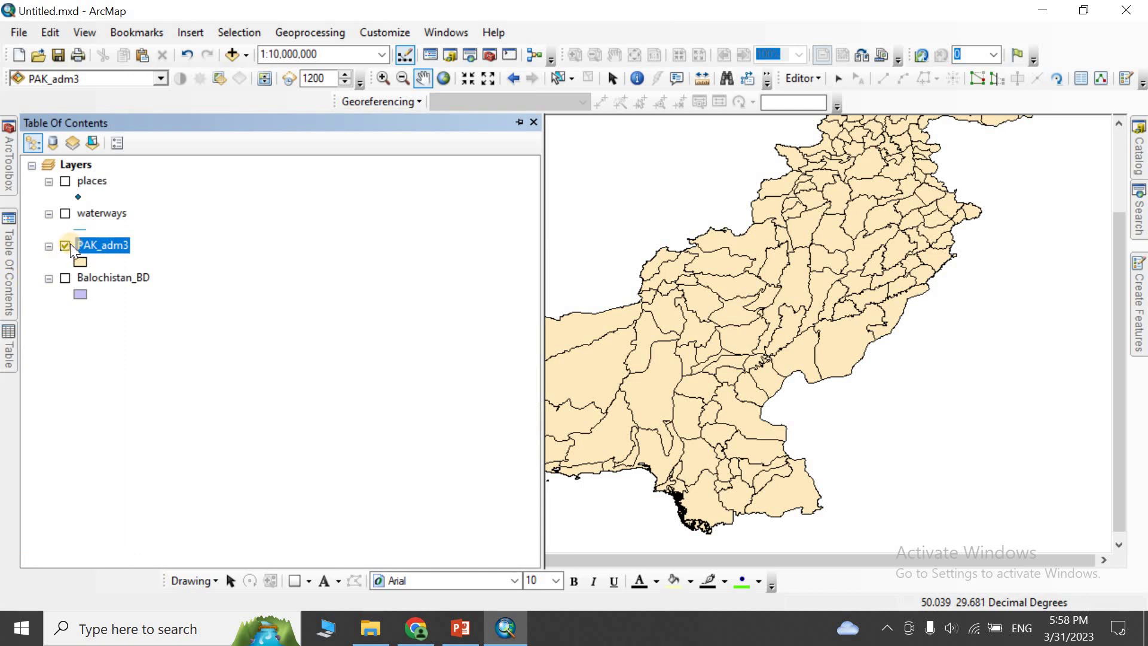
Hide the PAK_adm3 layer and show the places layer with its feature labels turned off
{"action": "left_click", "coordinate": [65, 246]}
{"action": "left_click", "coordinate": [66, 181]}
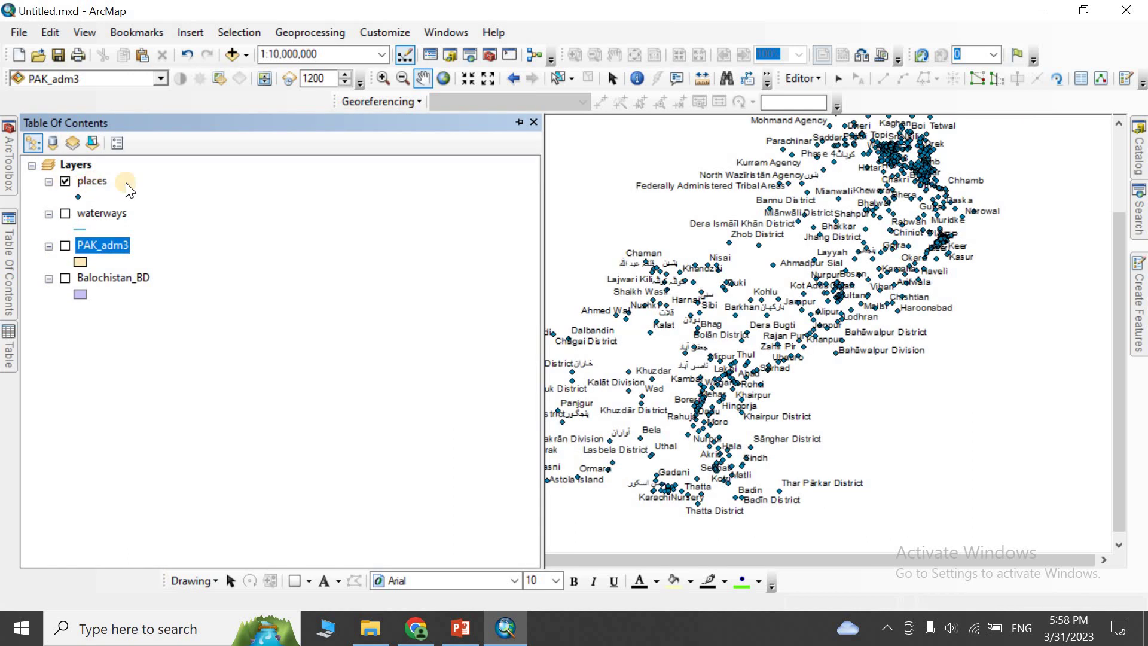
{"action": "right_click", "coordinate": [81, 182]}
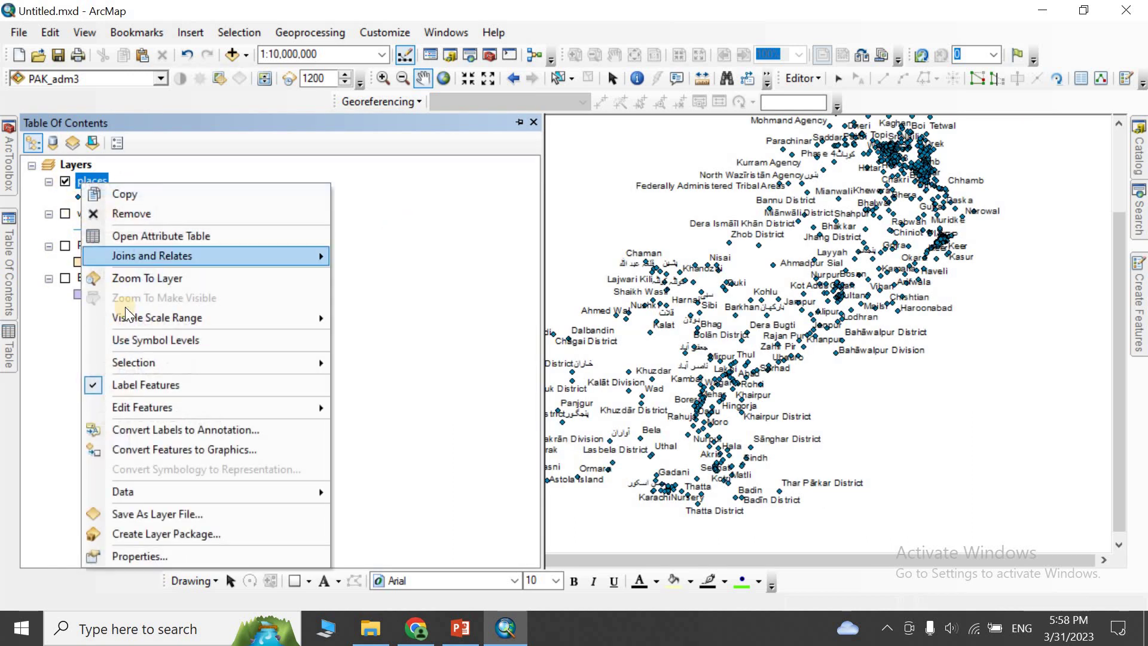
{"action": "left_click", "coordinate": [156, 383]}
Build the definition query "type" = 'city' for the places layer in the Query Builder and apply it
{"action": "right_click", "coordinate": [83, 177]}
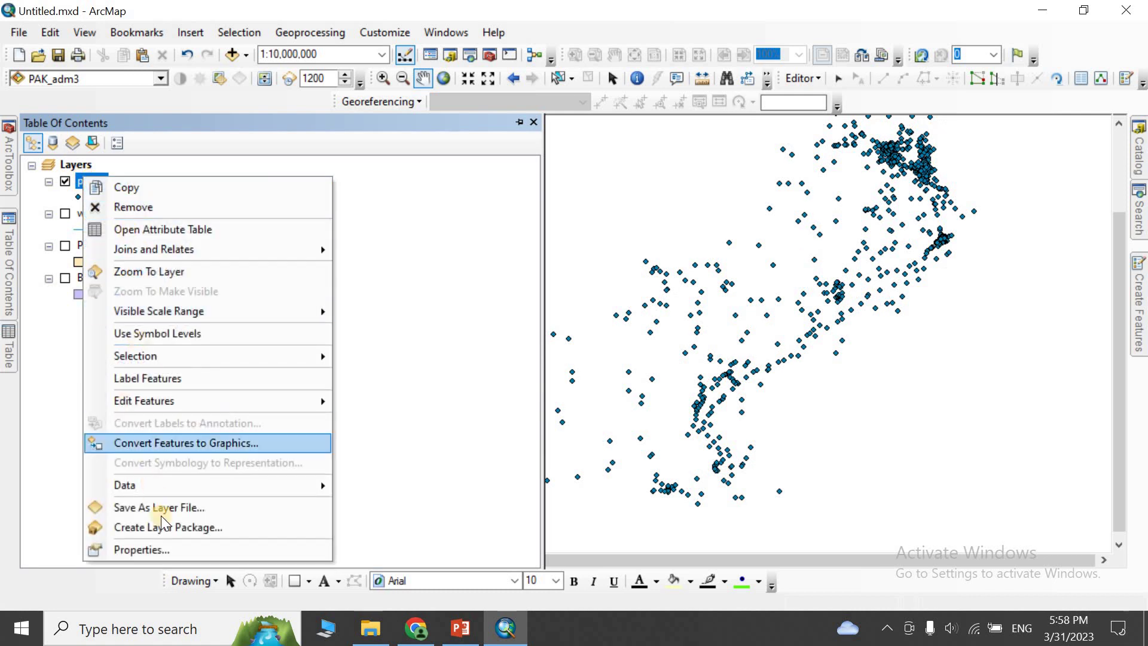
{"action": "left_click", "coordinate": [170, 548]}
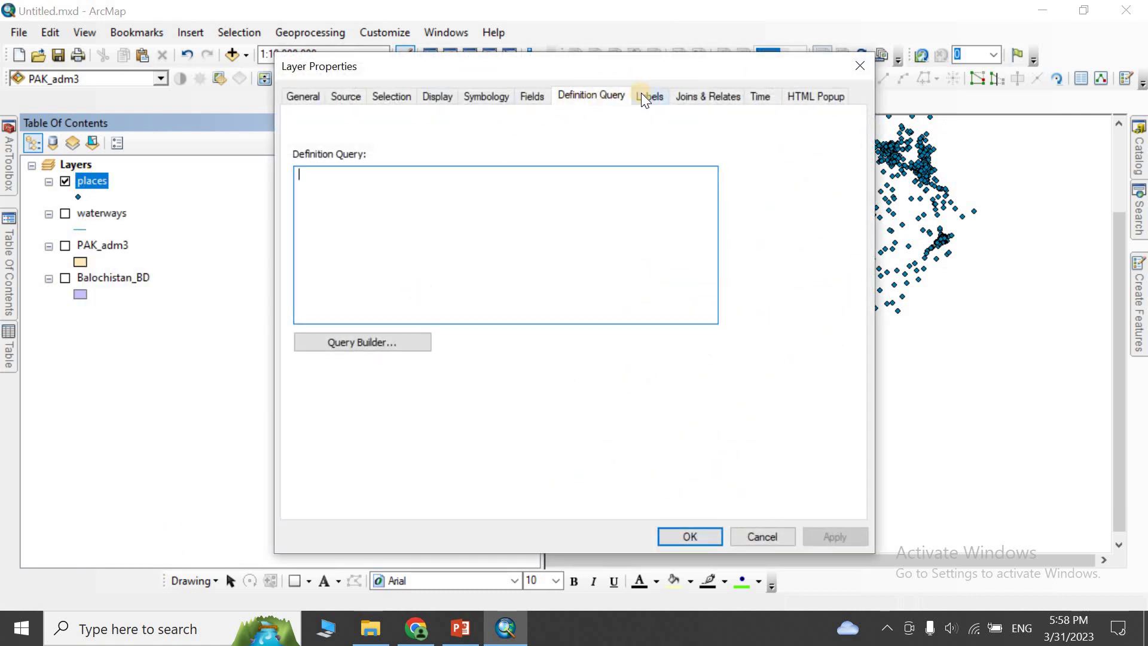
{"action": "left_click", "coordinate": [384, 343]}
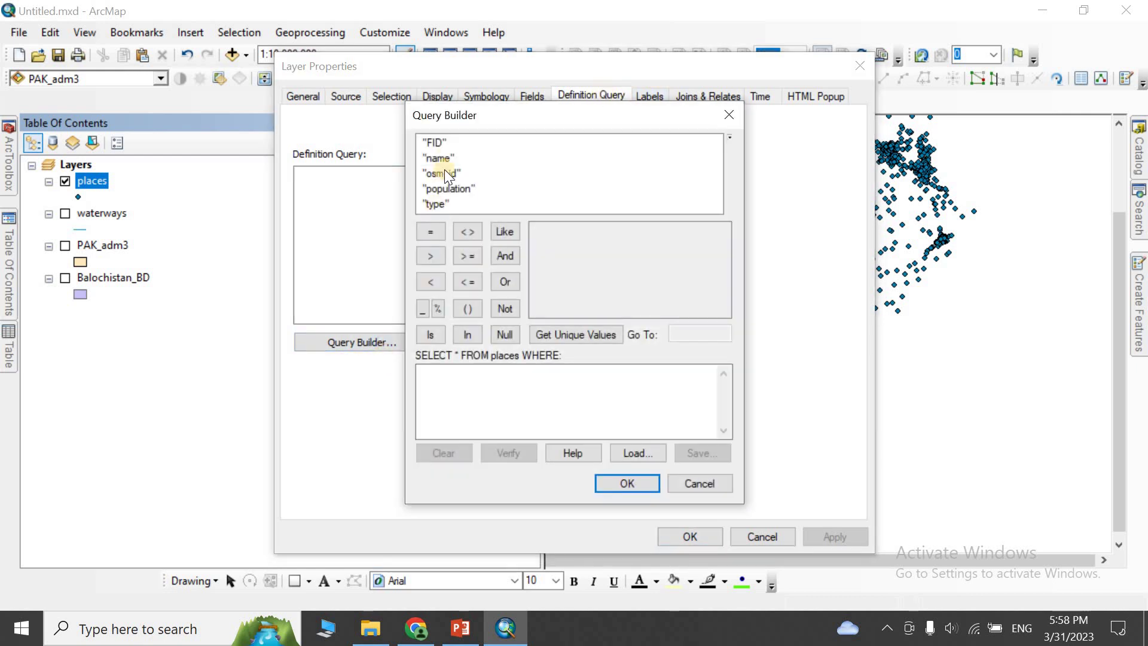
{"action": "double_click", "coordinate": [441, 203]}
{"action": "left_click", "coordinate": [431, 233]}
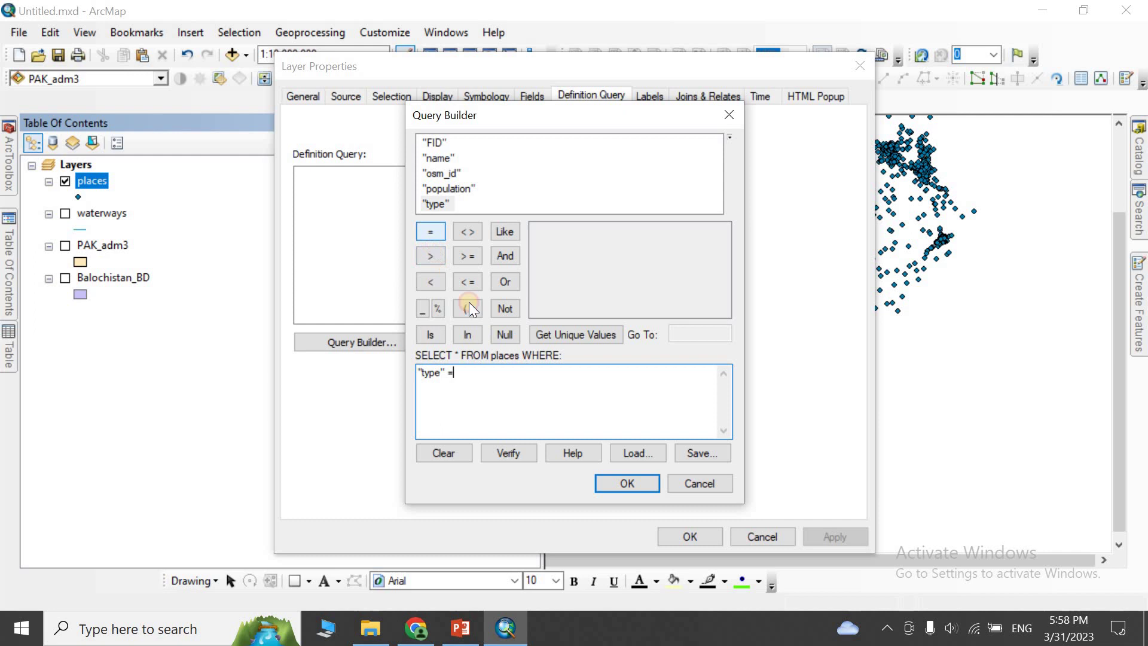
{"action": "left_click", "coordinate": [553, 335]}
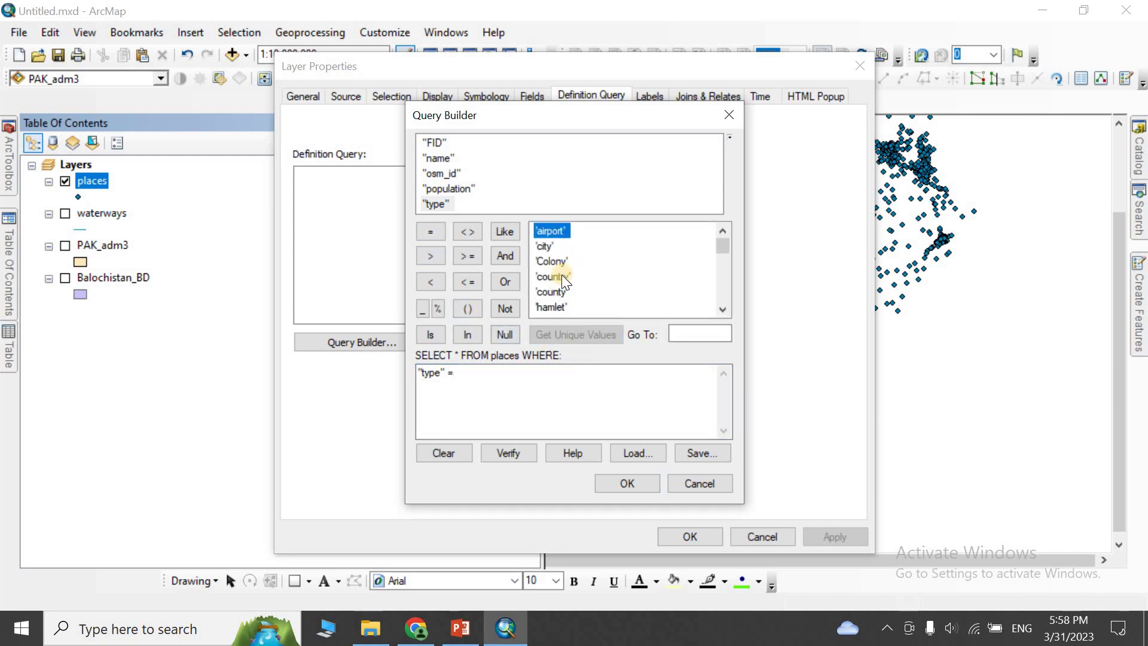
{"action": "scroll", "coordinate": [562, 275], "scroll_direction": "down", "scroll_amount": 2}
{"action": "scroll", "coordinate": [577, 279], "scroll_direction": "up", "scroll_amount": 2}
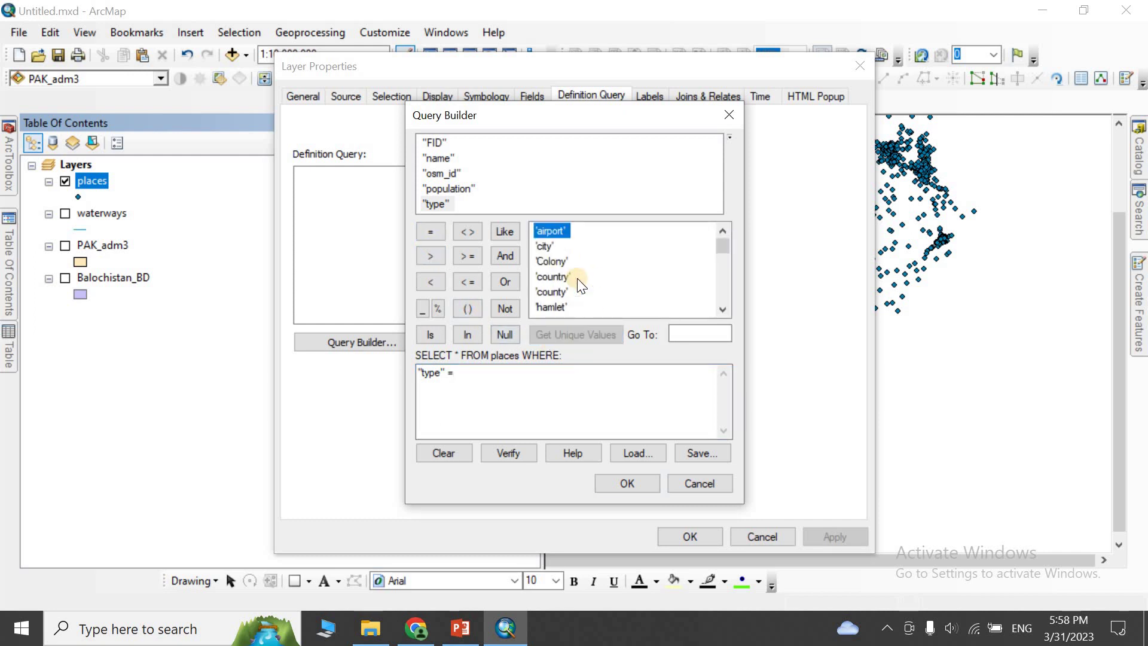
{"action": "double_click", "coordinate": [547, 246]}
{"action": "left_click", "coordinate": [636, 483]}
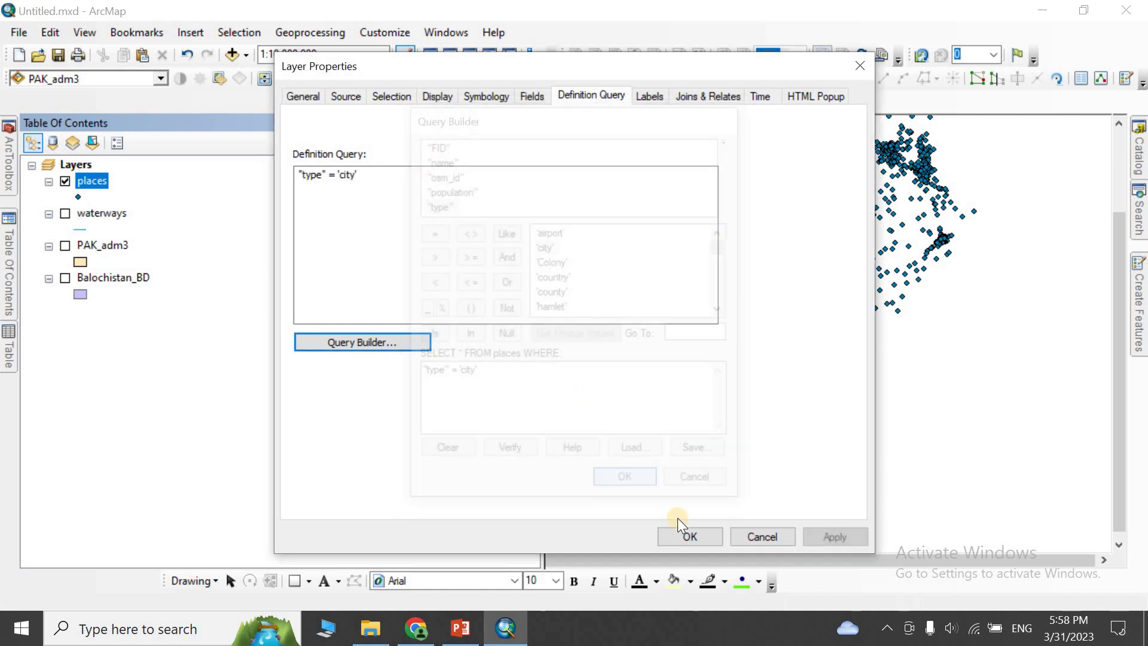
{"action": "left_click", "coordinate": [688, 535]}
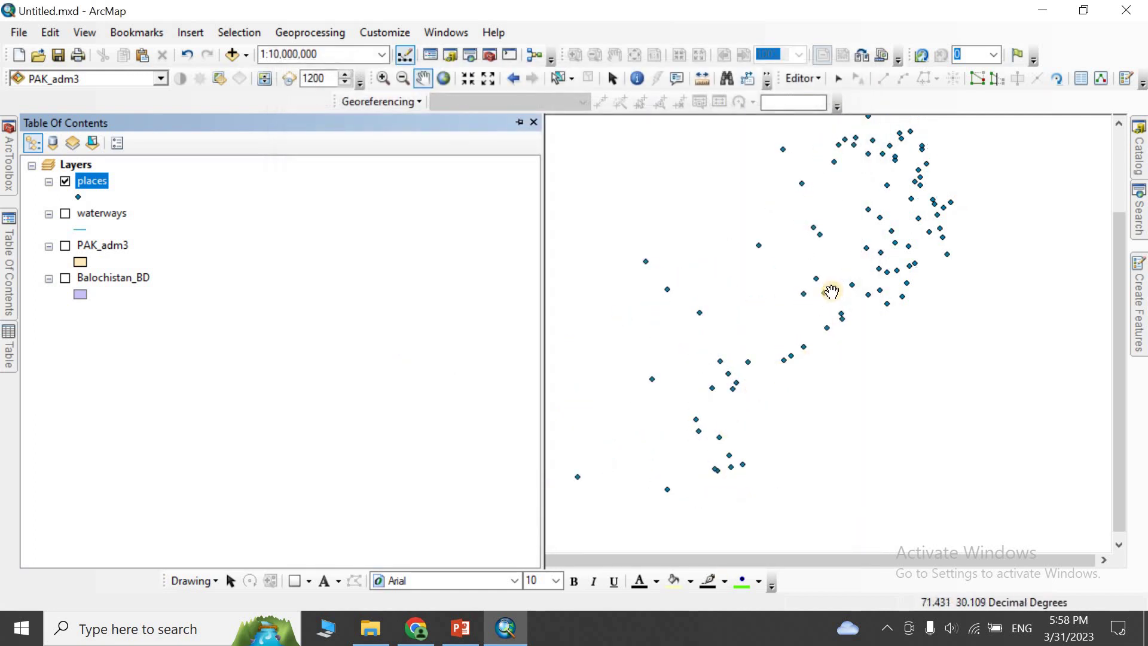
Review the filtered records in the places attribute table, checking the type column, and return to the layer list
{"action": "right_click", "coordinate": [97, 180]}
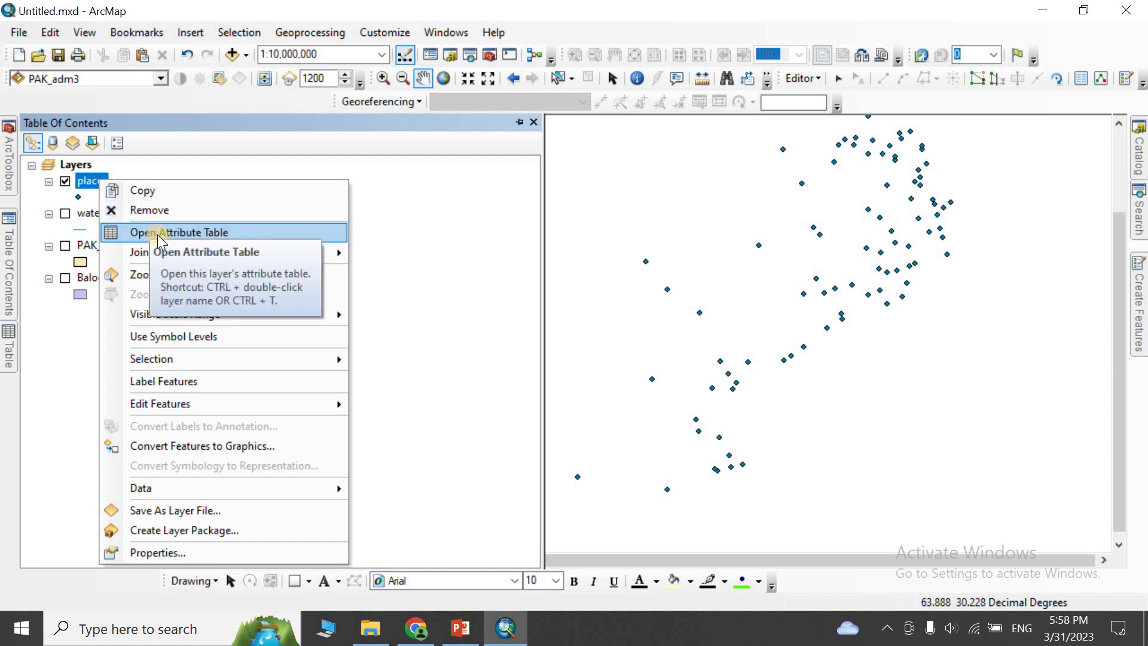
{"action": "left_click", "coordinate": [157, 232]}
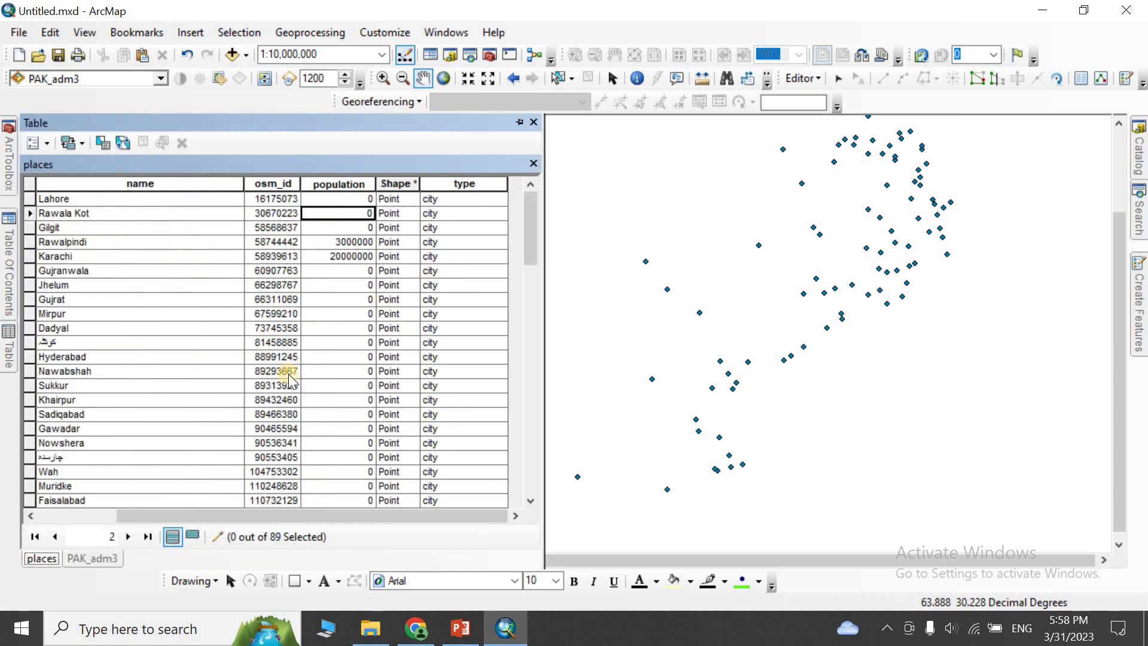
{"action": "scroll", "coordinate": [451, 242], "scroll_direction": "down", "scroll_amount": 9}
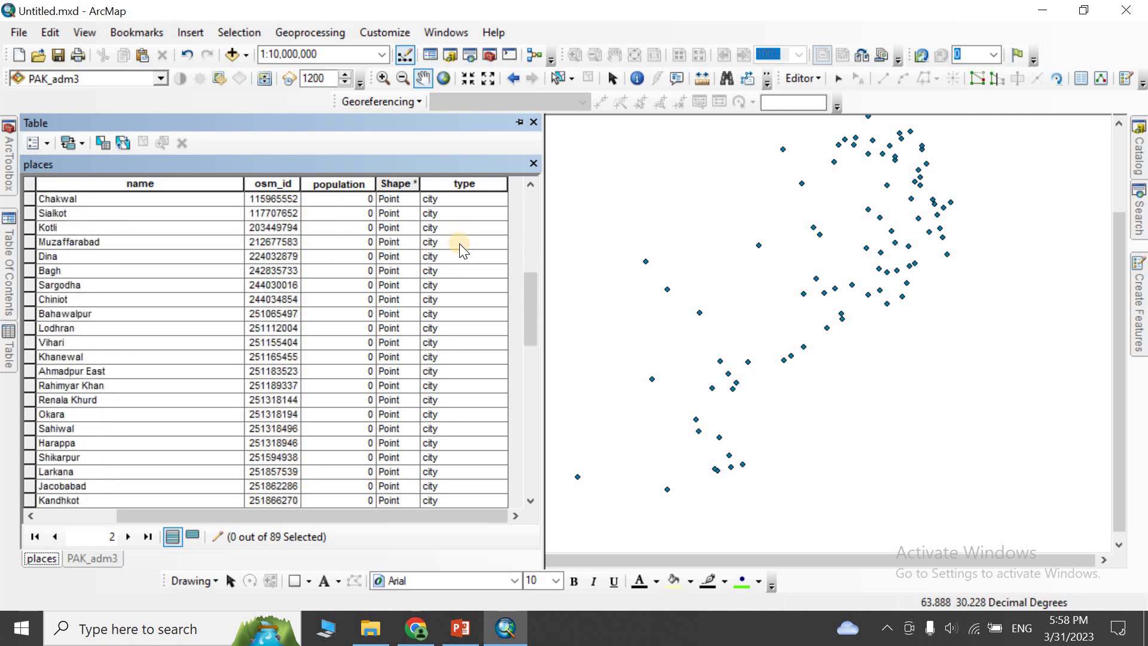
{"action": "left_click", "coordinate": [191, 518]}
{"action": "scroll", "coordinate": [447, 332], "scroll_direction": "down", "scroll_amount": 8}
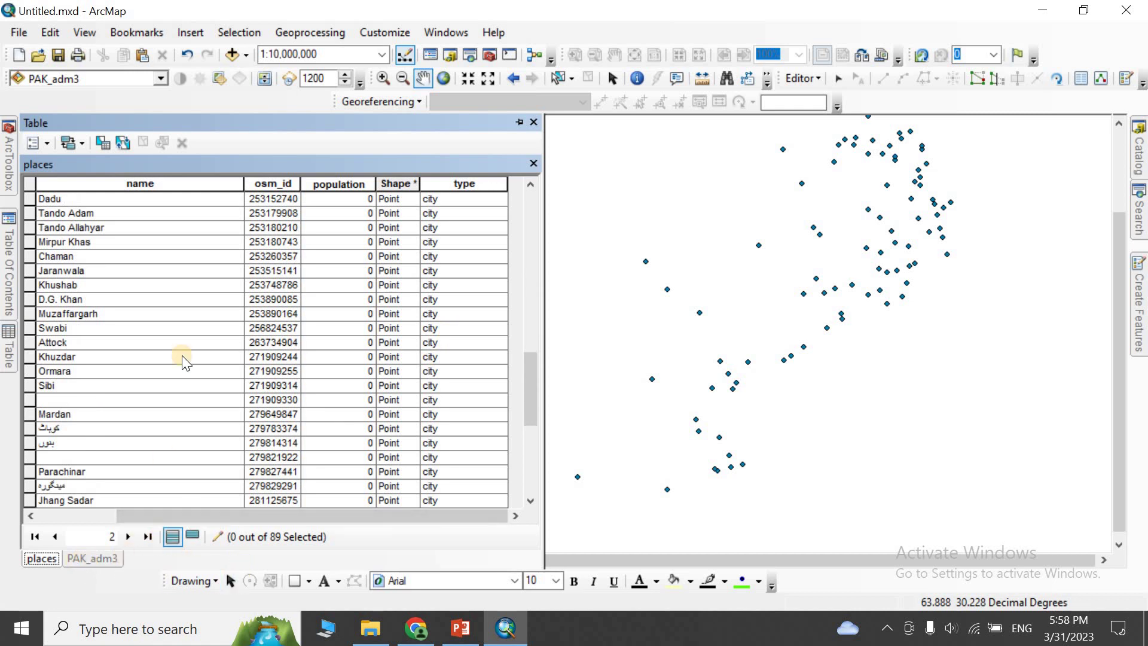
{"action": "left_click", "coordinate": [9, 278]}
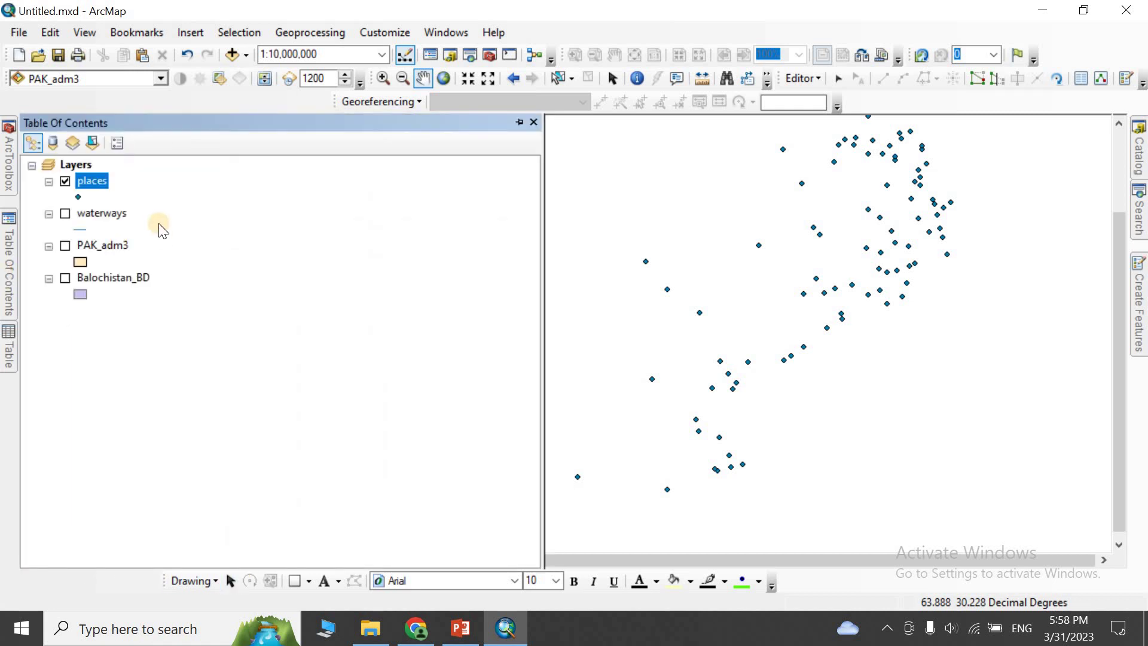
Clear the places layer's definition query and apply the empty query
{"action": "right_click", "coordinate": [88, 179]}
{"action": "left_click", "coordinate": [208, 549]}
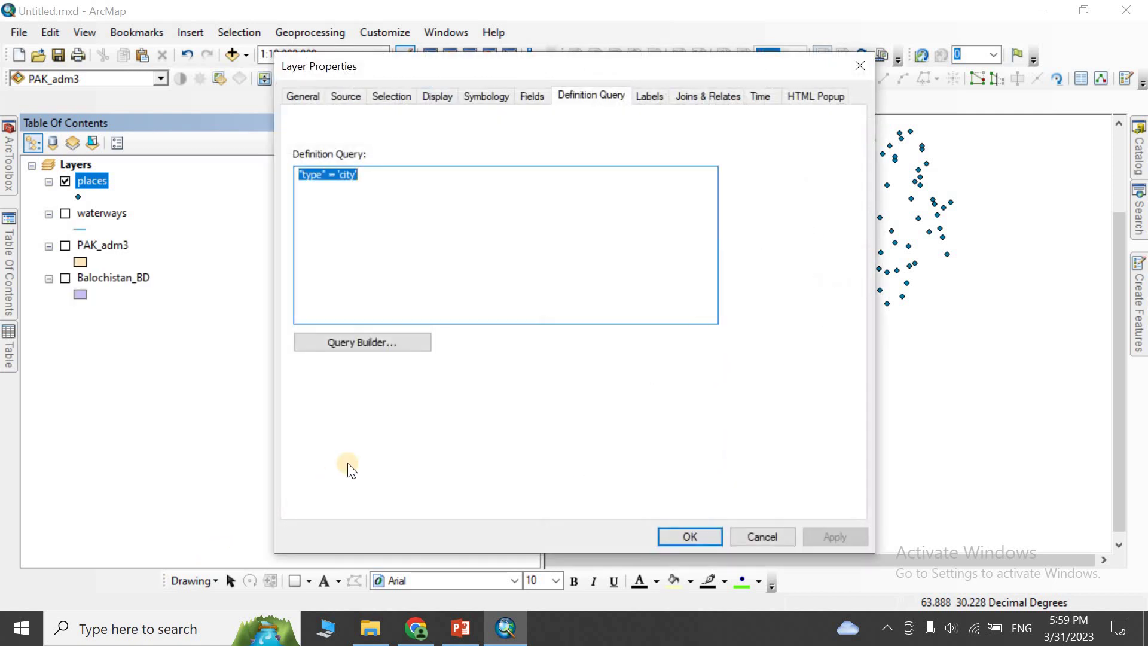
{"action": "key", "text": "Delete"}
{"action": "left_click", "coordinate": [822, 530]}
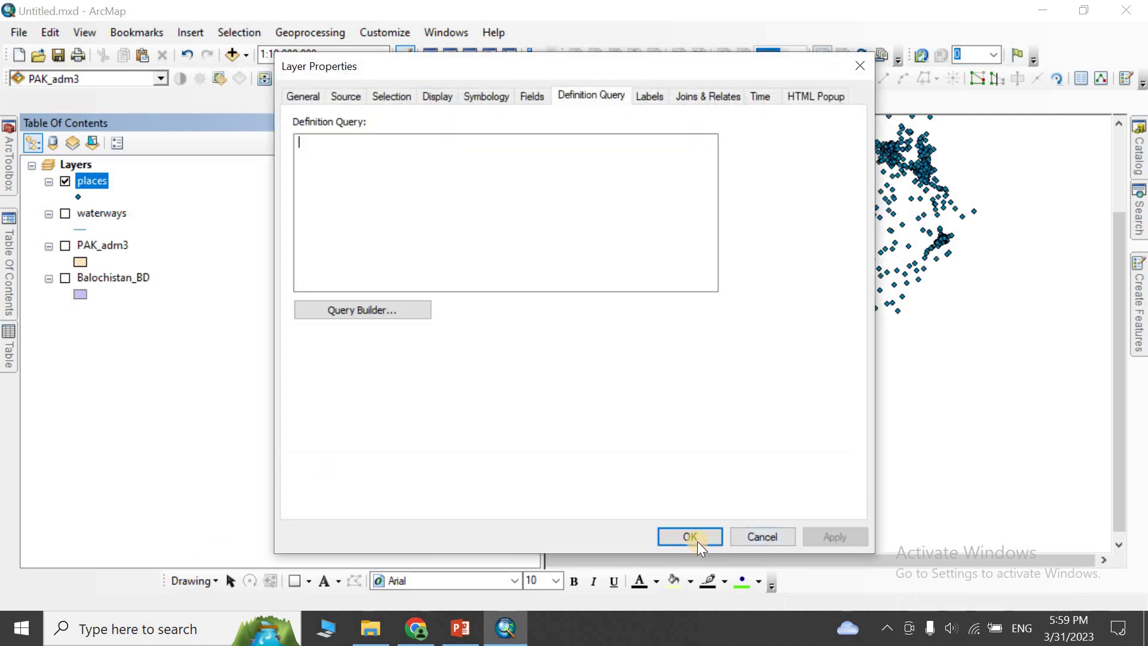
{"action": "left_click", "coordinate": [692, 536]}
Review the unfiltered records in the places attribute table, checking the type column, and return to the layer list
{"action": "left_click", "coordinate": [103, 181]}
{"action": "right_click", "coordinate": [98, 188]}
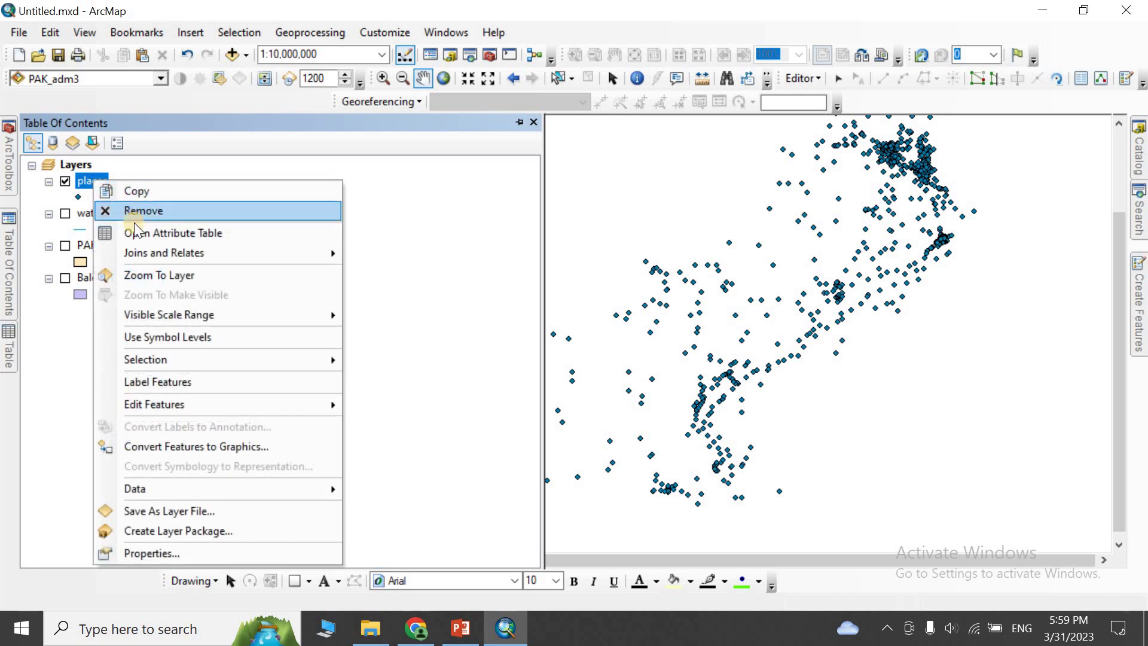
{"action": "left_click", "coordinate": [129, 230]}
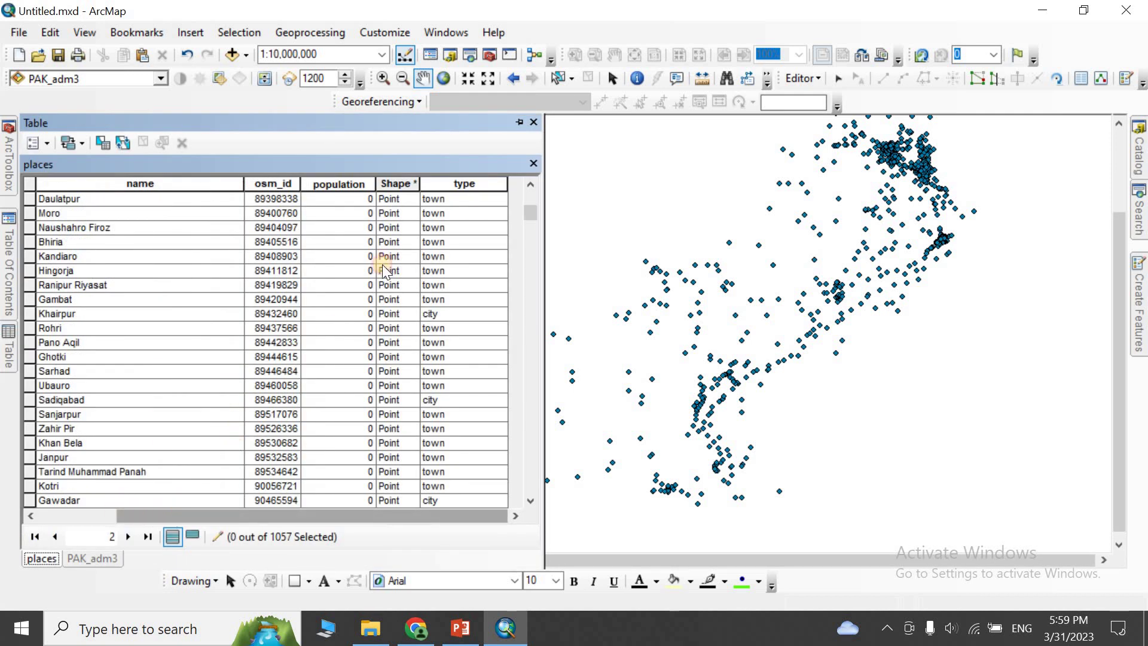
{"action": "scroll", "coordinate": [443, 299], "scroll_direction": "down", "scroll_amount": 1}
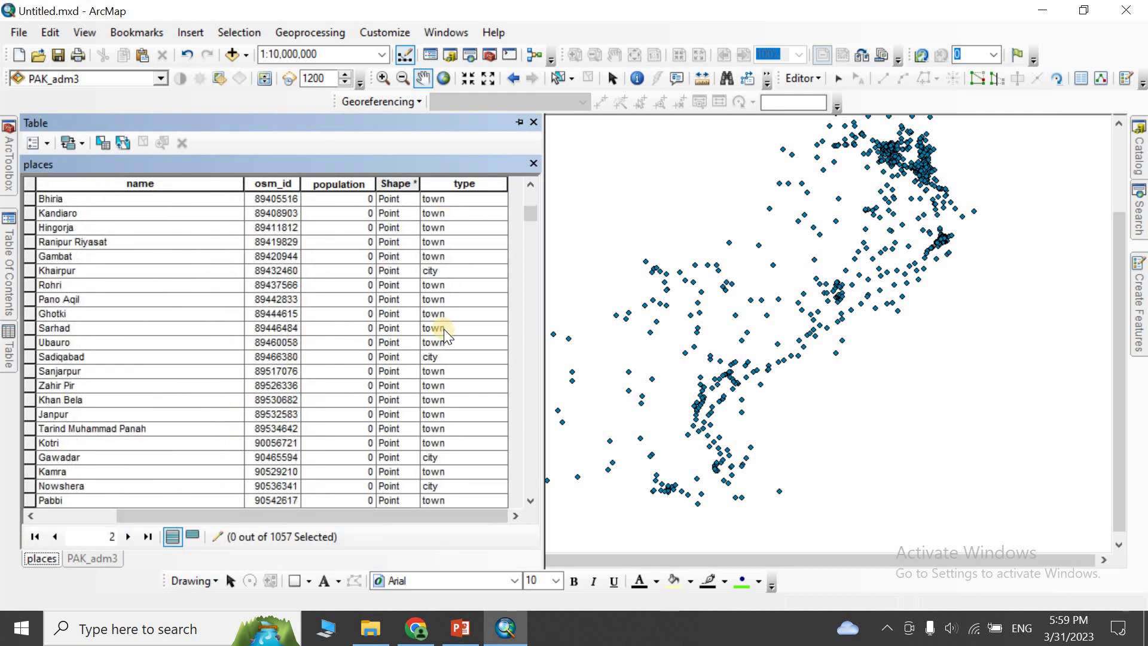
{"action": "scroll", "coordinate": [446, 329], "scroll_direction": "down", "scroll_amount": 4}
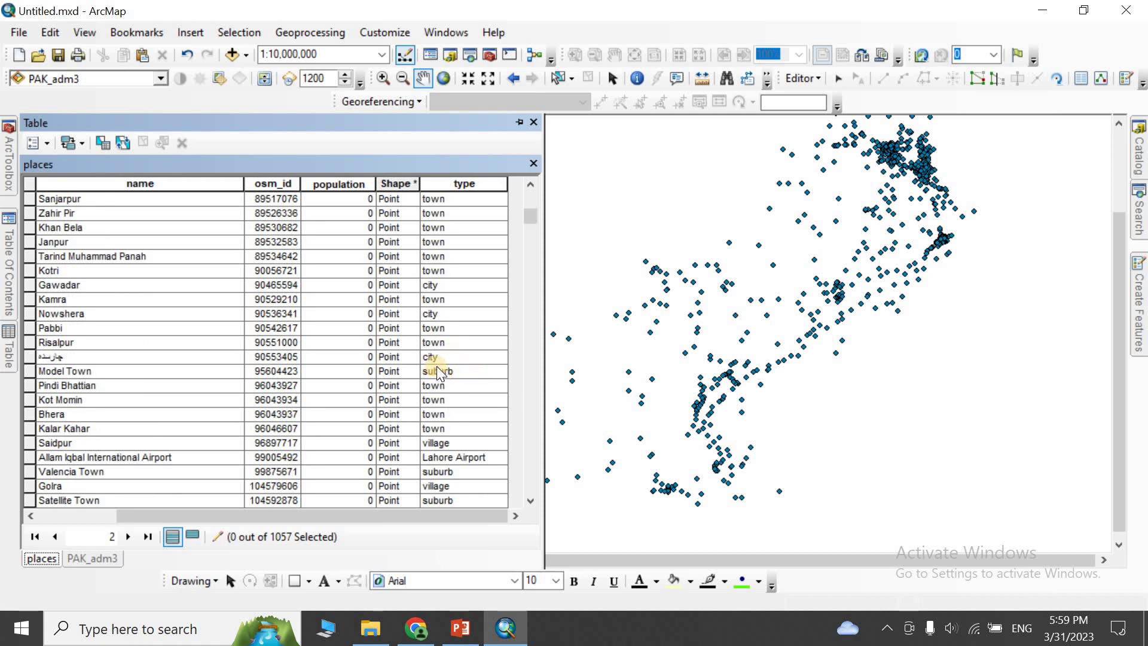
{"action": "scroll", "coordinate": [446, 365], "scroll_direction": "down", "scroll_amount": 2}
{"action": "scroll", "coordinate": [444, 374], "scroll_direction": "down", "scroll_amount": 1}
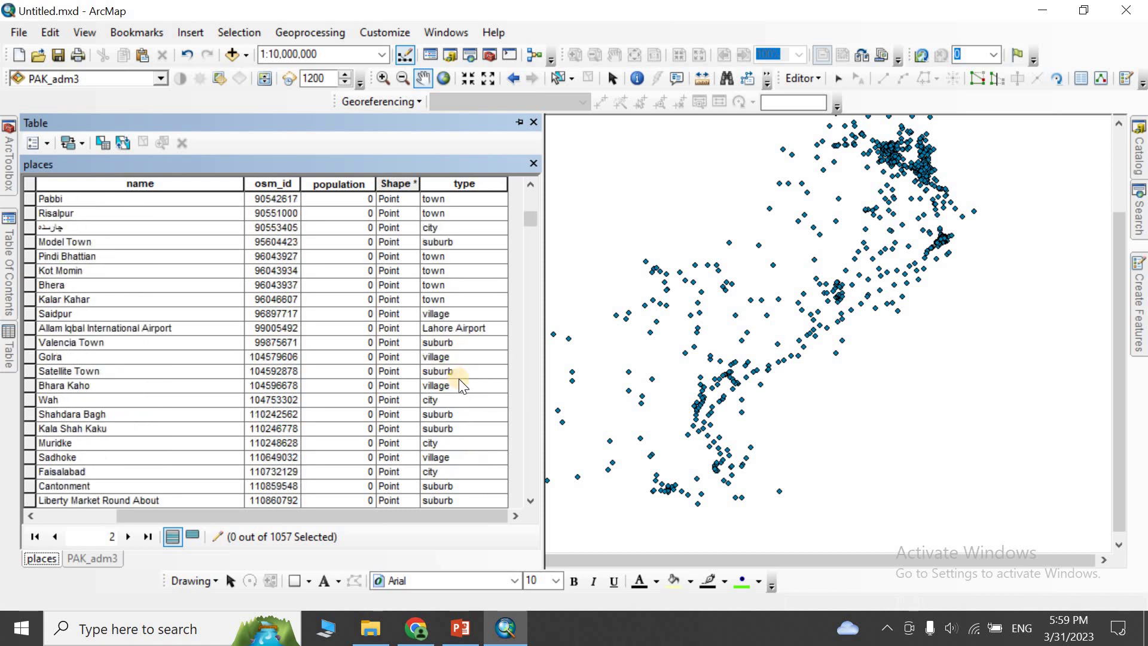
{"action": "scroll", "coordinate": [458, 402], "scroll_direction": "down", "scroll_amount": 1}
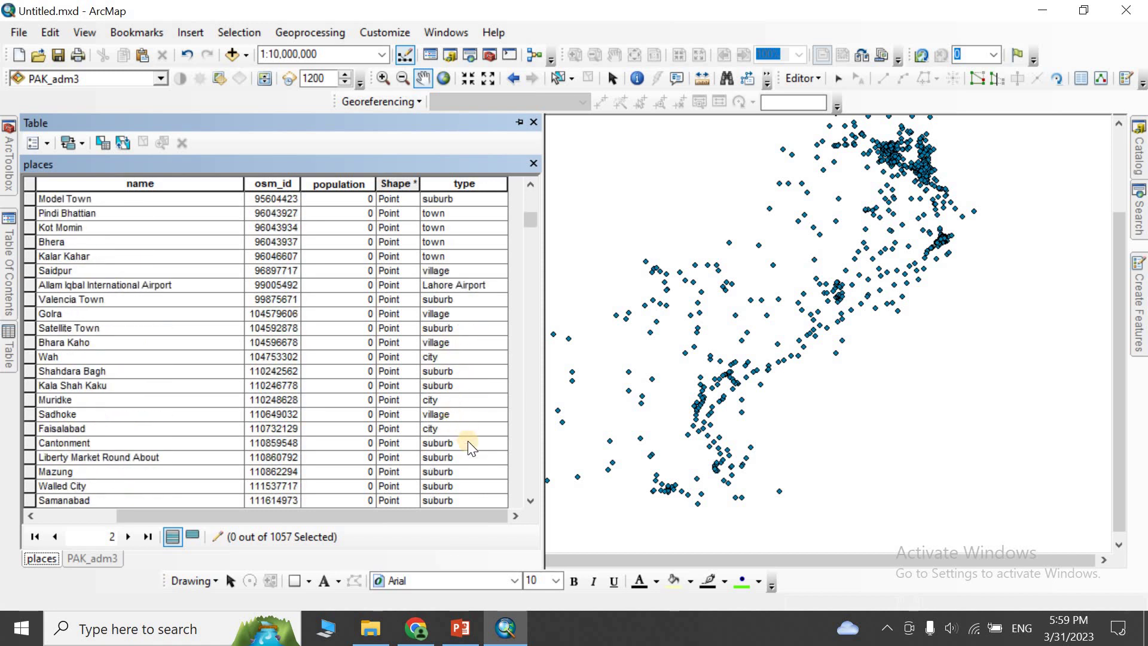
{"action": "scroll", "coordinate": [468, 443], "scroll_direction": "down", "scroll_amount": 2}
{"action": "scroll", "coordinate": [154, 488], "scroll_direction": "up", "scroll_amount": 3}
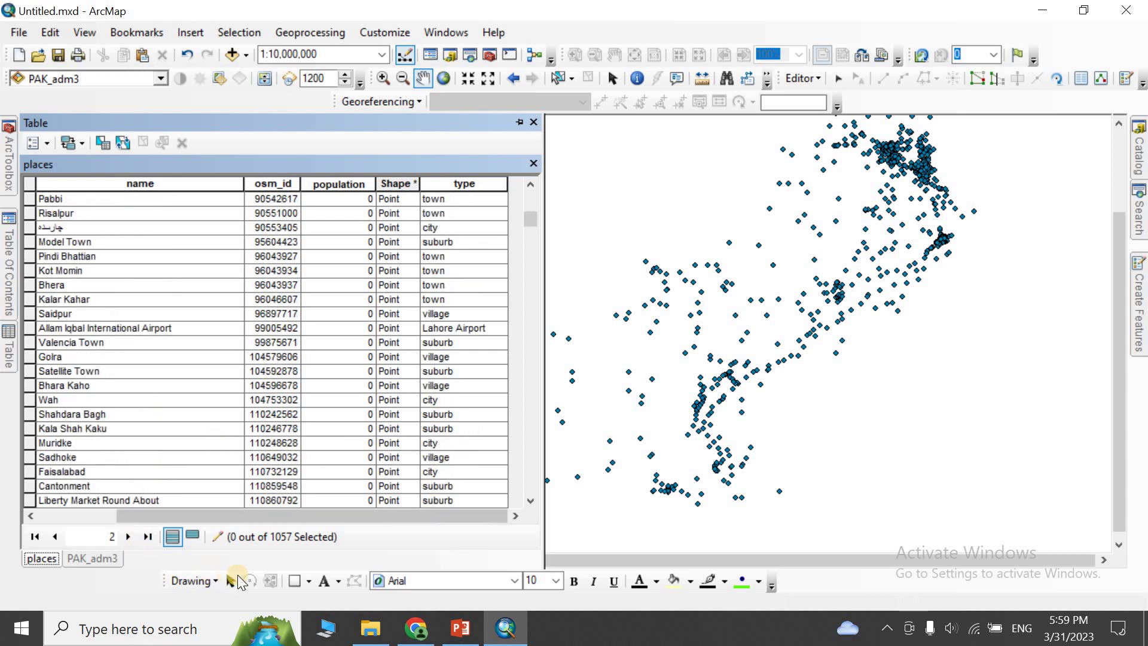
{"action": "left_click", "coordinate": [9, 263]}
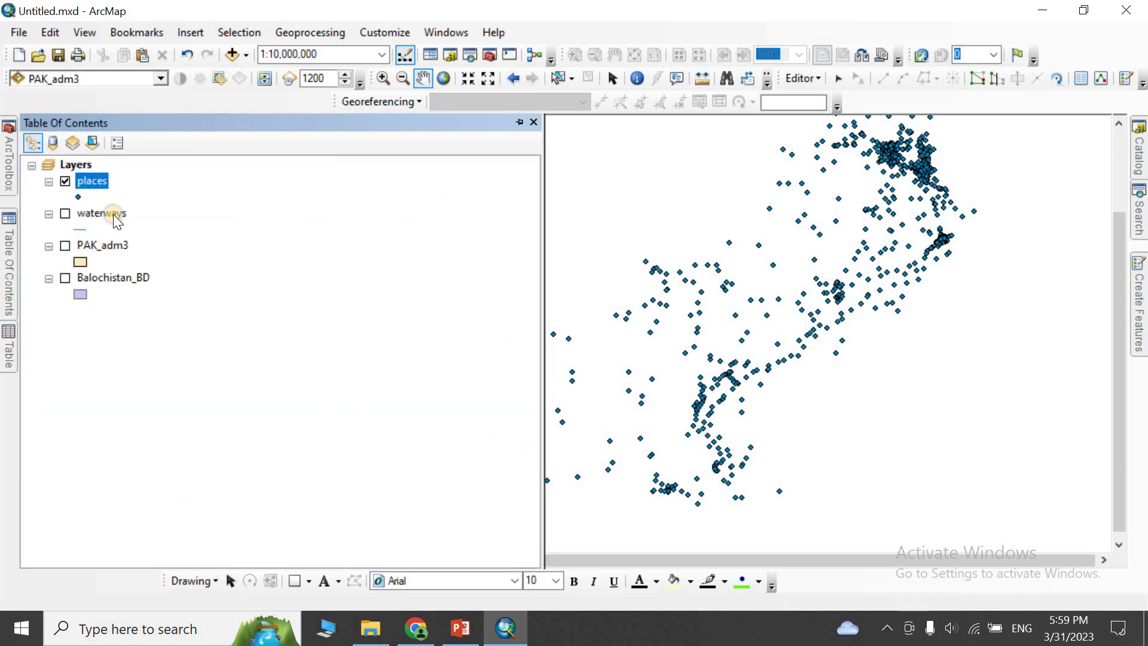
Apply the definition query "type" = 'village' to the places layer with the Query Builder and inspect the filtered points on the map
{"action": "right_click", "coordinate": [92, 184]}
{"action": "left_click", "coordinate": [202, 553]}
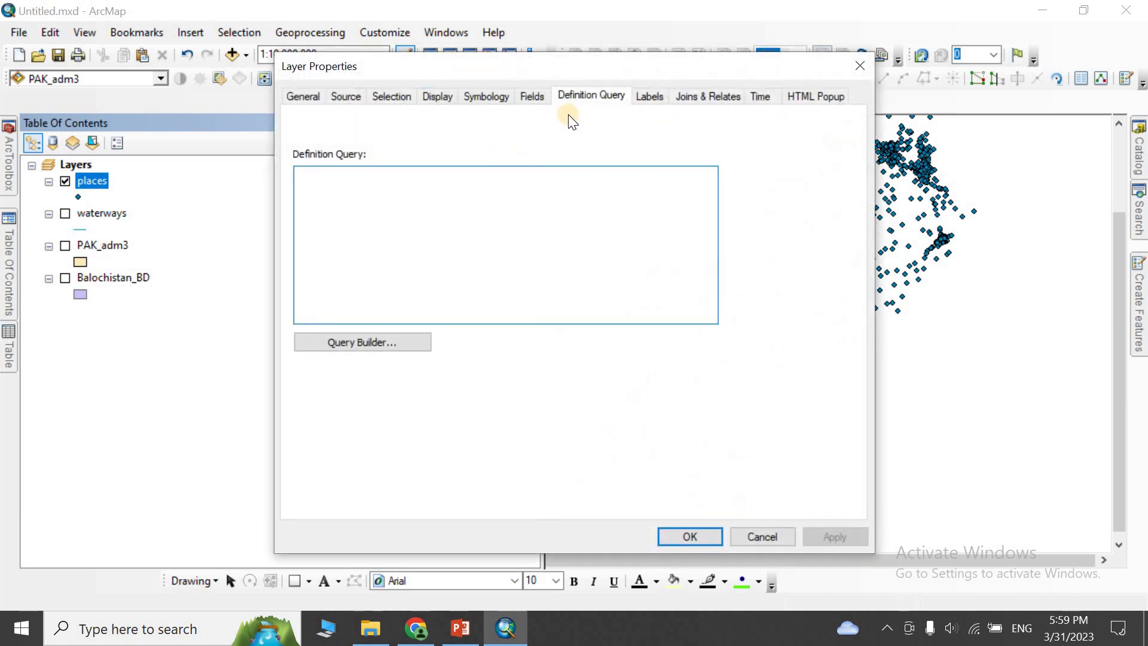
{"action": "left_click", "coordinate": [392, 341]}
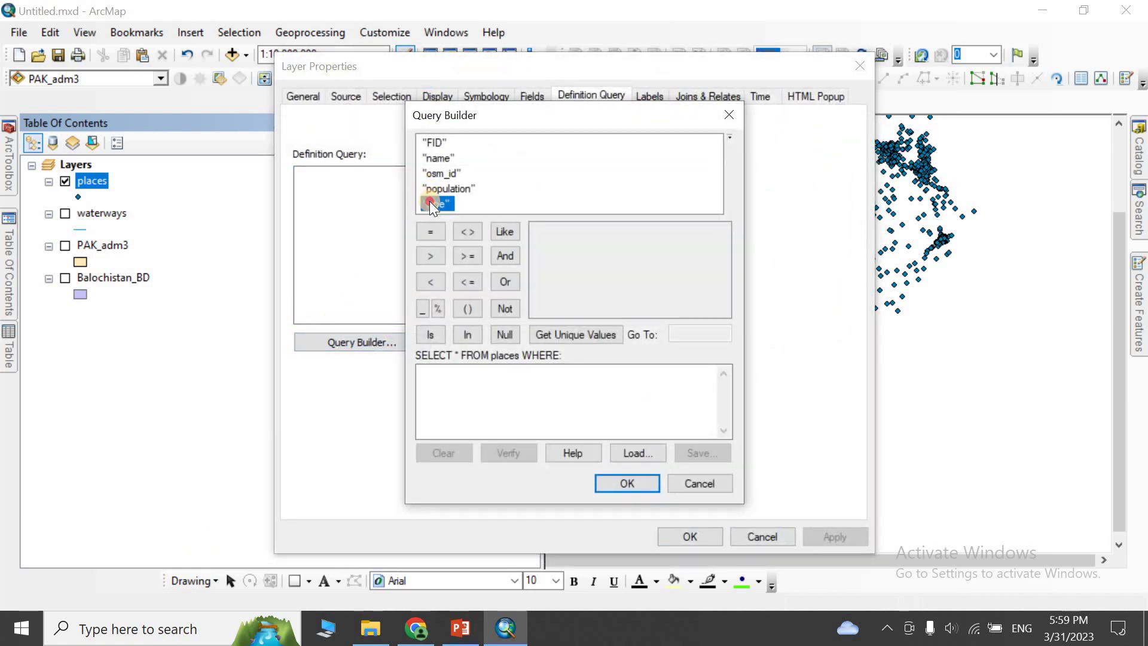
{"action": "double_click", "coordinate": [434, 203]}
{"action": "left_click", "coordinate": [430, 232]}
{"action": "left_click", "coordinate": [560, 330]}
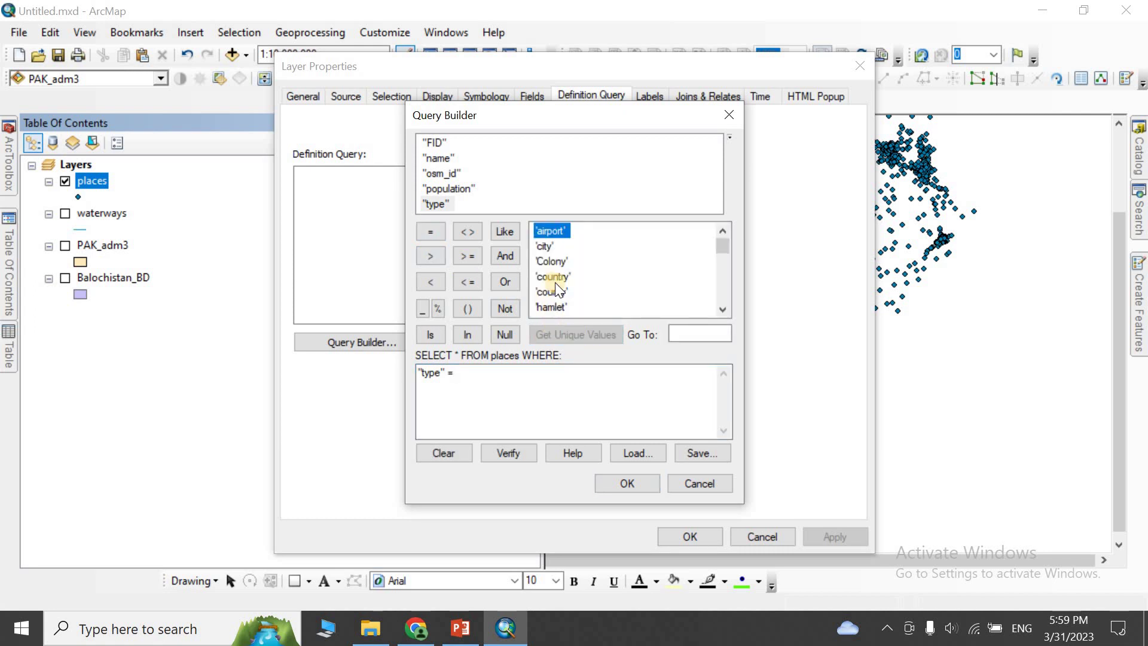
{"action": "scroll", "coordinate": [556, 281], "scroll_direction": "down", "scroll_amount": 5}
{"action": "scroll", "coordinate": [556, 281], "scroll_direction": "down", "scroll_amount": 7}
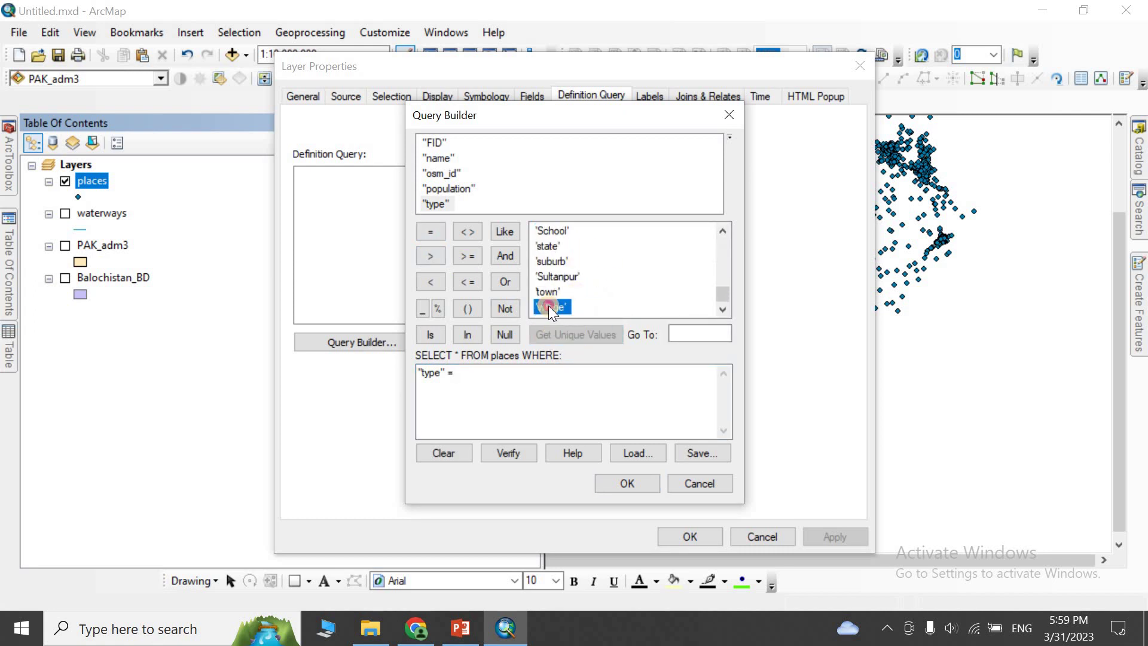
{"action": "double_click", "coordinate": [549, 307]}
{"action": "left_click", "coordinate": [627, 483]}
{"action": "left_click", "coordinate": [687, 536]}
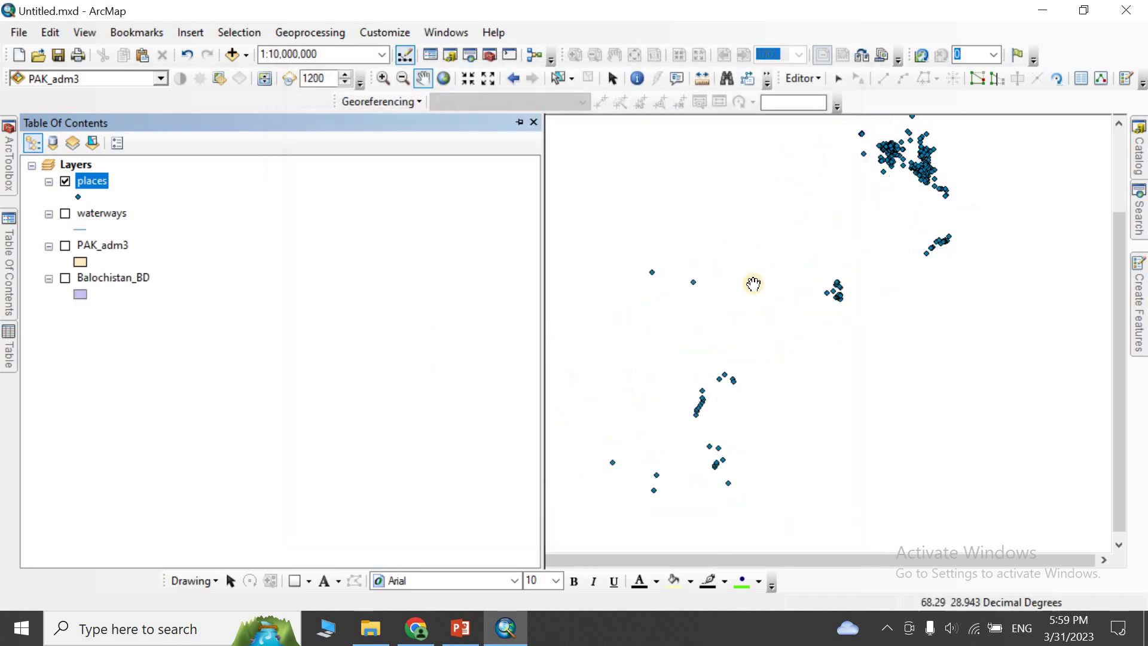
{"action": "scroll", "coordinate": [909, 195], "scroll_direction": "down", "scroll_amount": 5}
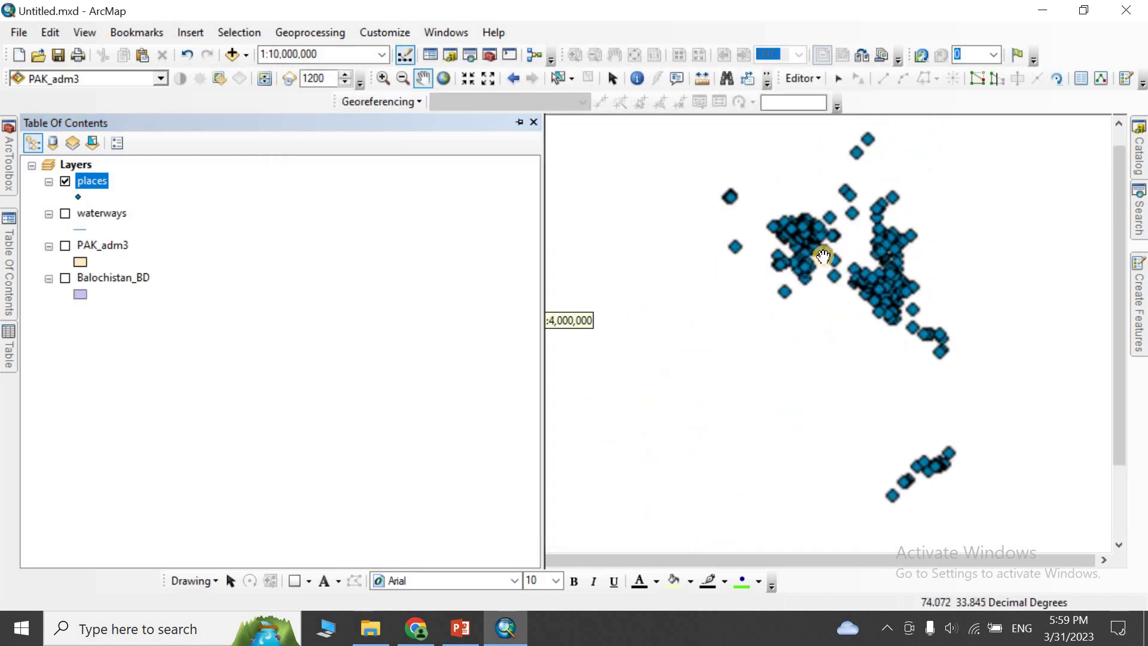
{"action": "scroll", "coordinate": [759, 263], "scroll_direction": "up", "scroll_amount": 7}
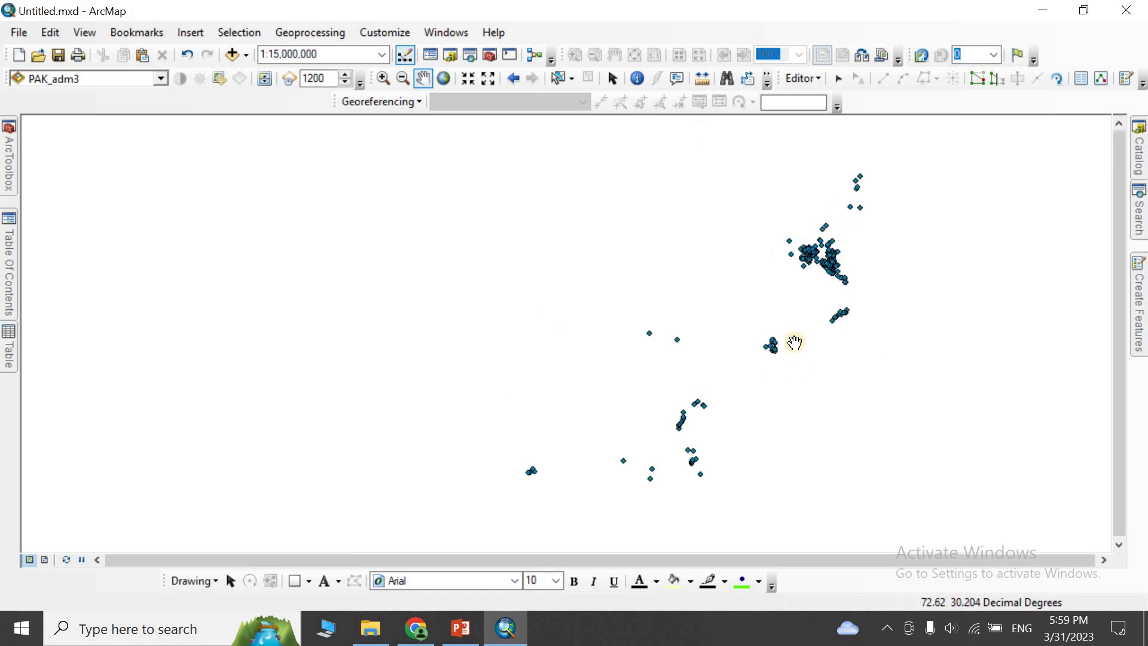
{"action": "scroll", "coordinate": [795, 342], "scroll_direction": "up", "scroll_amount": 3}
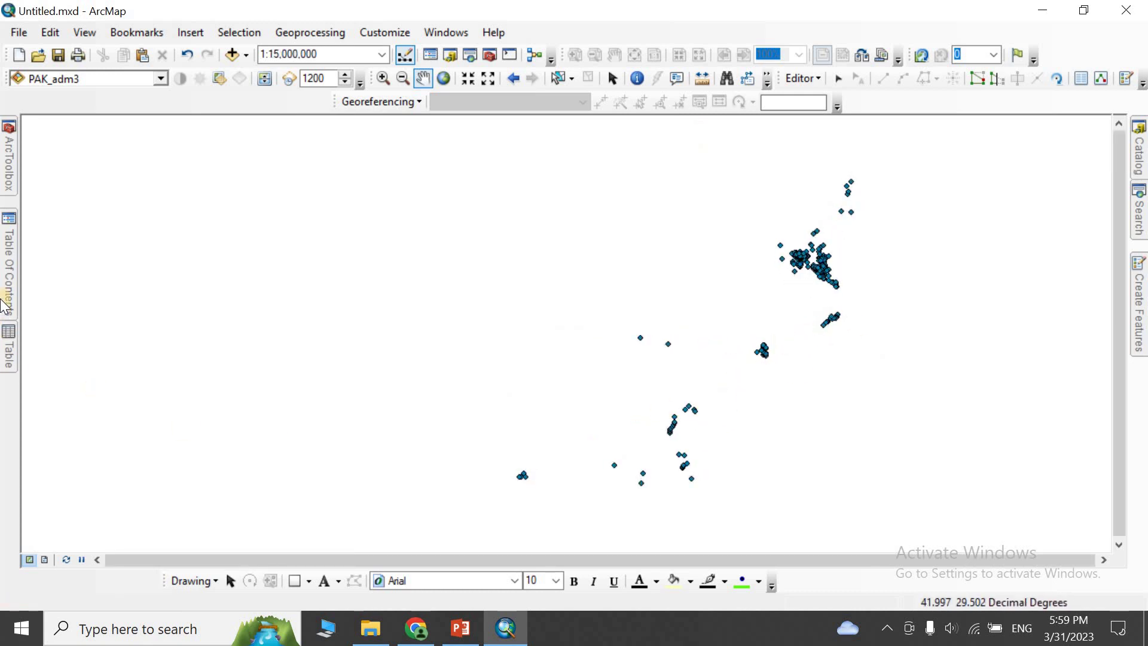
Remove the village definition query from the places layer's properties and accept the change
{"action": "mouse_move", "coordinate": [8, 292]}
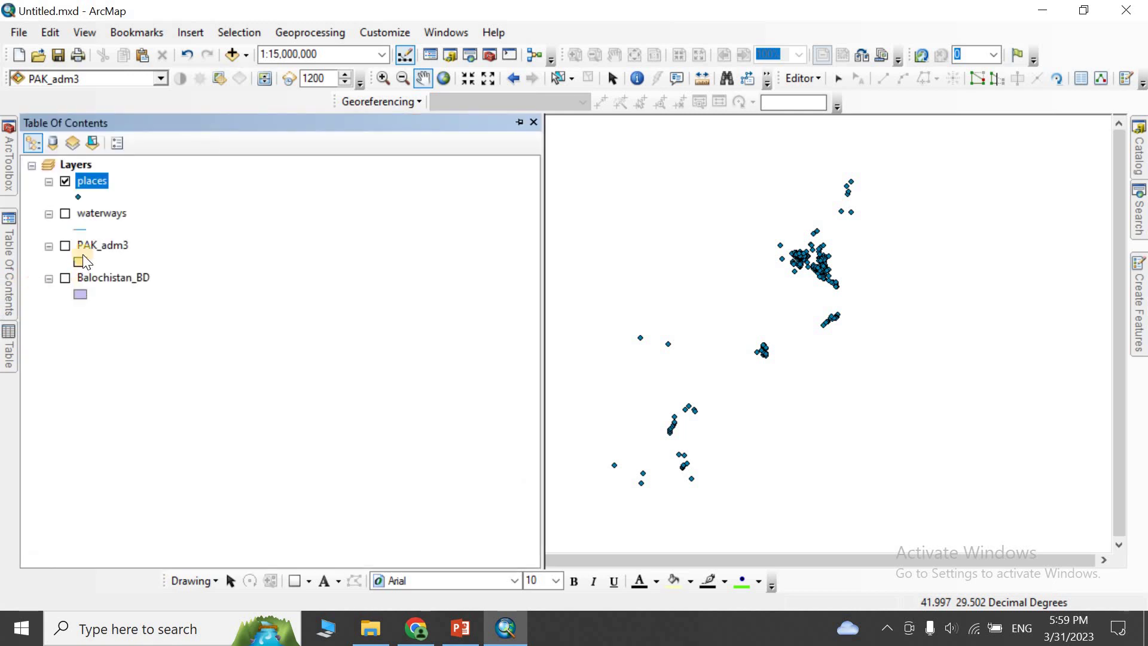
{"action": "right_click", "coordinate": [81, 179]}
{"action": "left_click", "coordinate": [189, 549]}
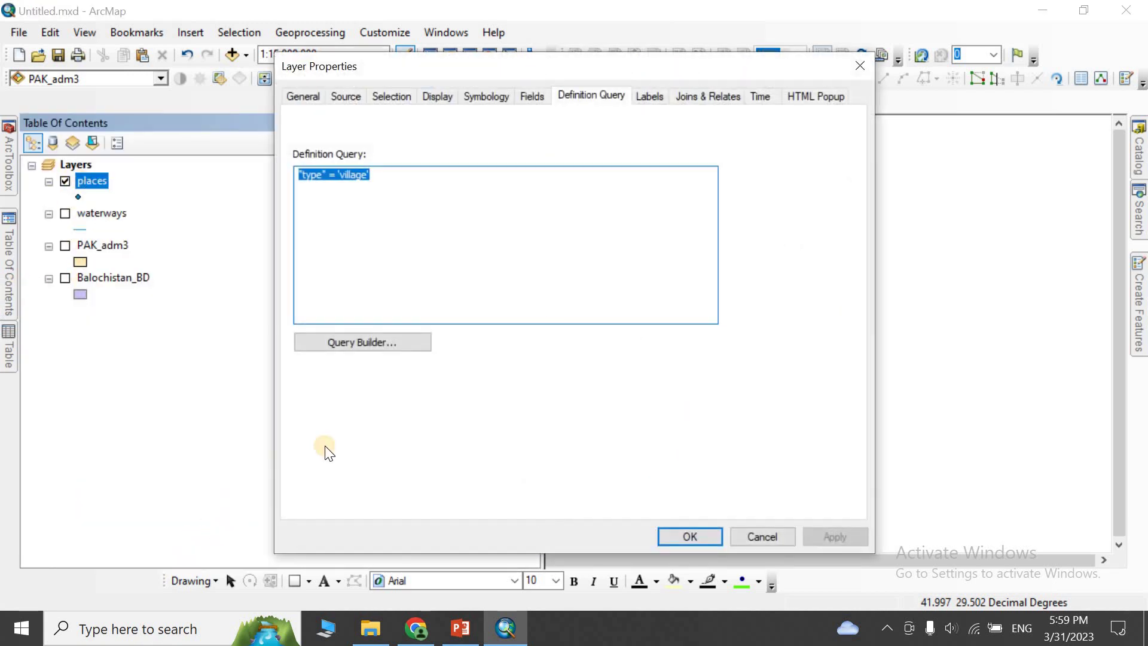
{"action": "key", "text": "Delete"}
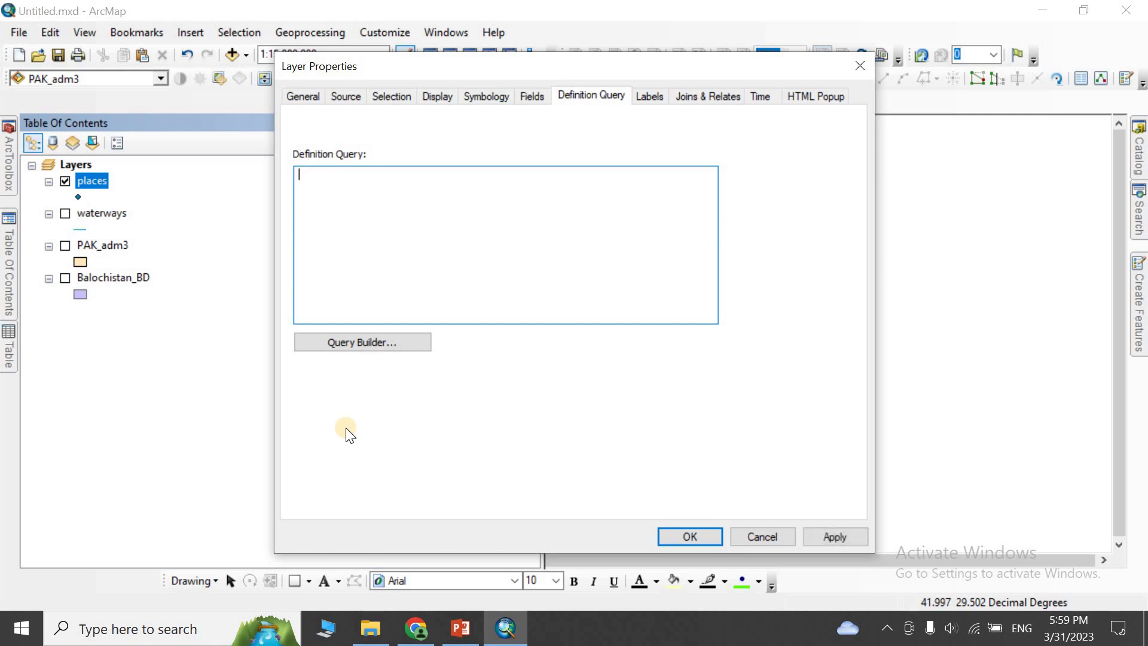
{"action": "left_click", "coordinate": [672, 536]}
Examine the definition query and label settings in the PAK_adm3 layer properties, then close the dialog
{"action": "right_click", "coordinate": [91, 242]}
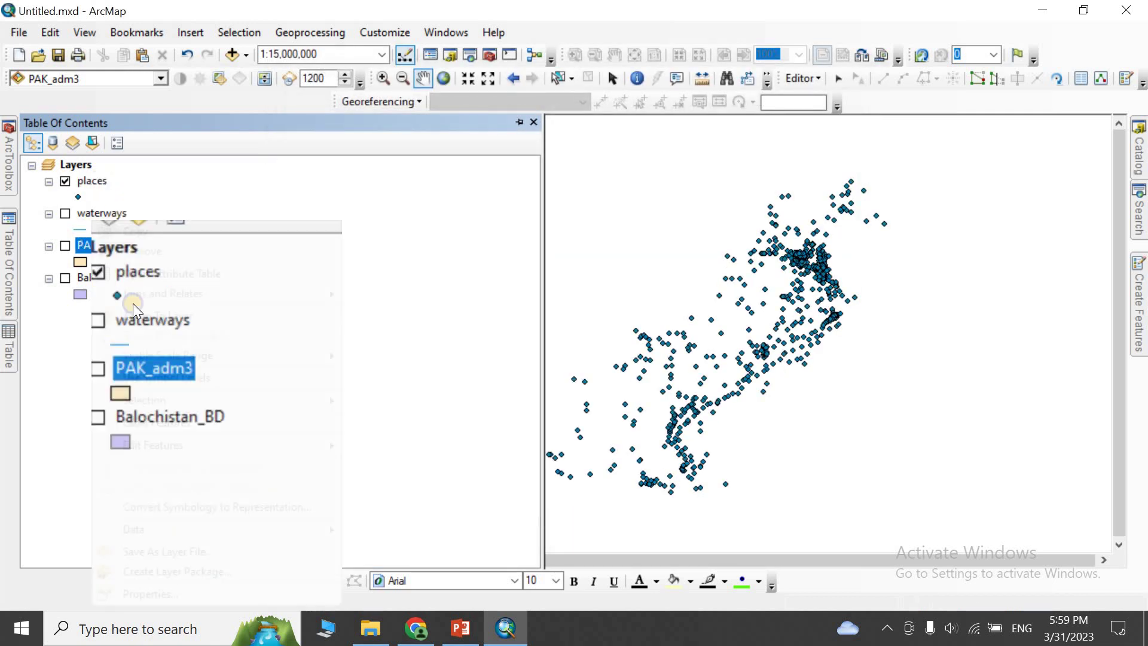
{"action": "left_click", "coordinate": [188, 587]}
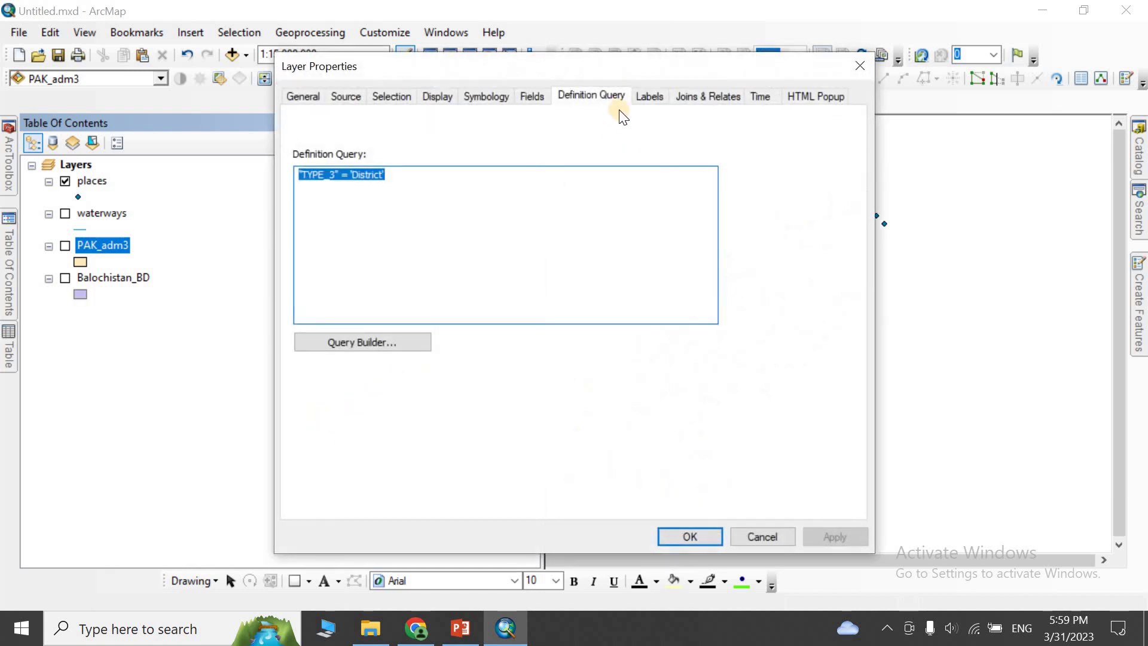
{"action": "left_click", "coordinate": [648, 96]}
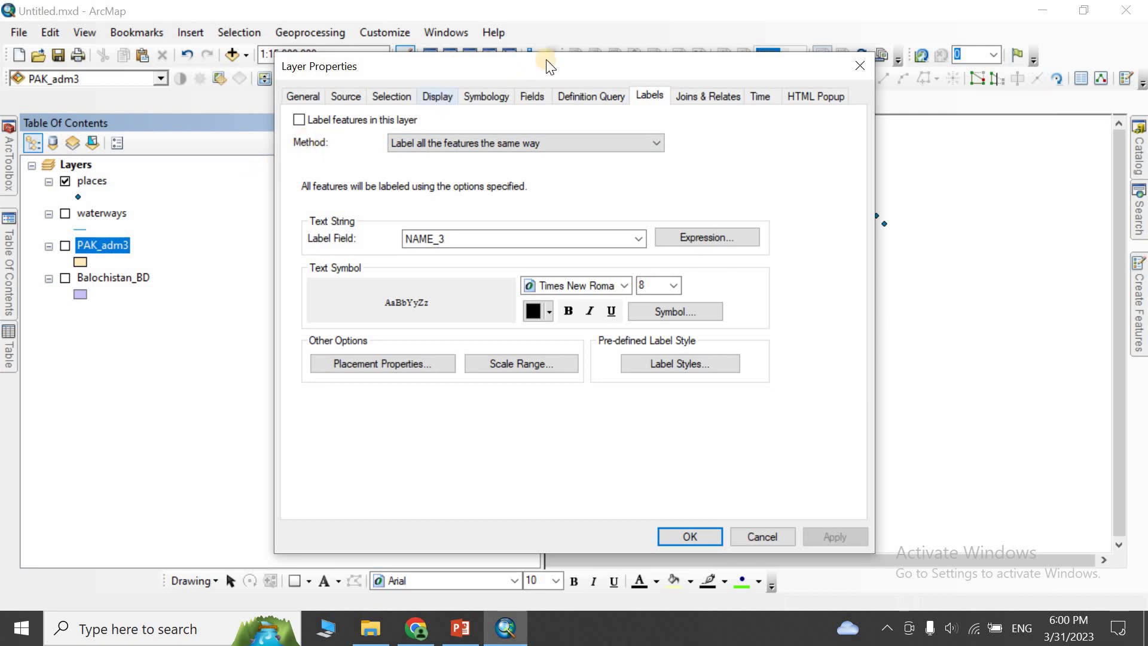
{"action": "left_click_drag", "start_coordinate": [547, 65], "coordinate": [725, 74]}
{"action": "key", "text": "Return"}
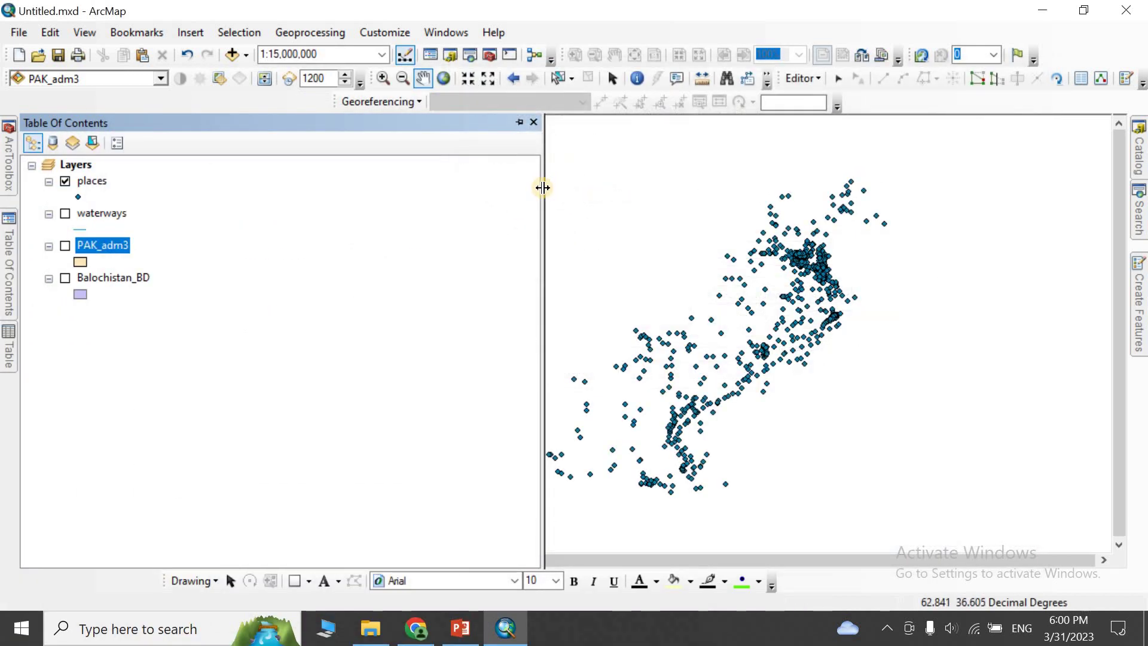
Narrow the layer list, display PAK_adm3 instead of places, and switch its feature labels on and back off
{"action": "left_click_drag", "start_coordinate": [541, 185], "coordinate": [193, 239]}
{"action": "left_click", "coordinate": [65, 247]}
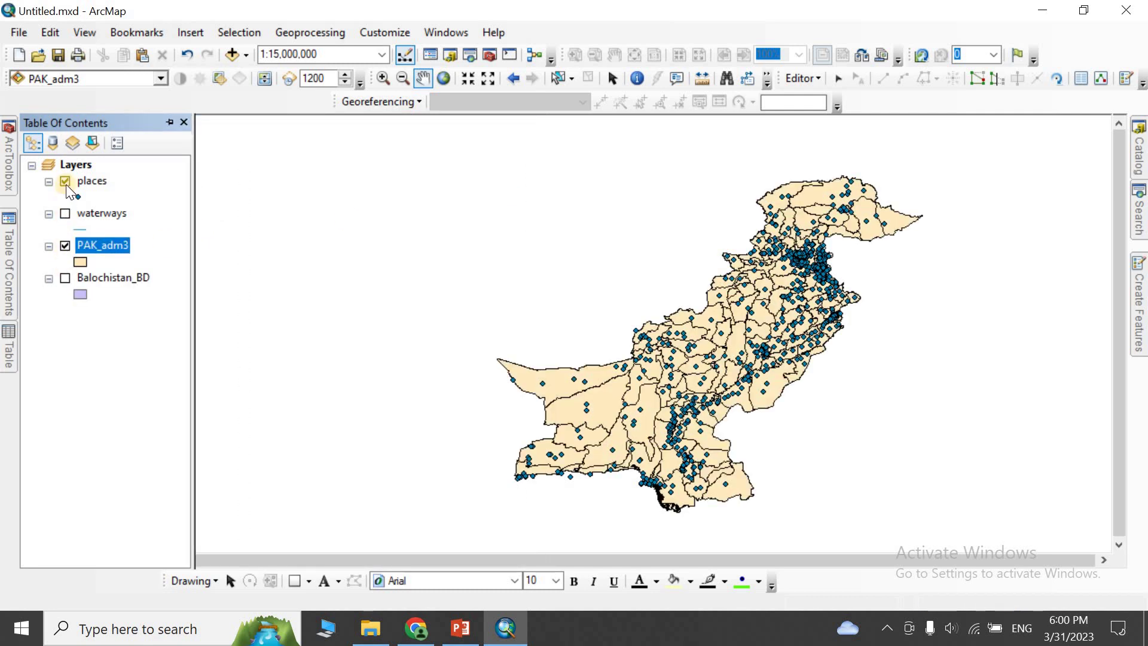
{"action": "right_click", "coordinate": [81, 245]}
{"action": "left_click", "coordinate": [171, 426]}
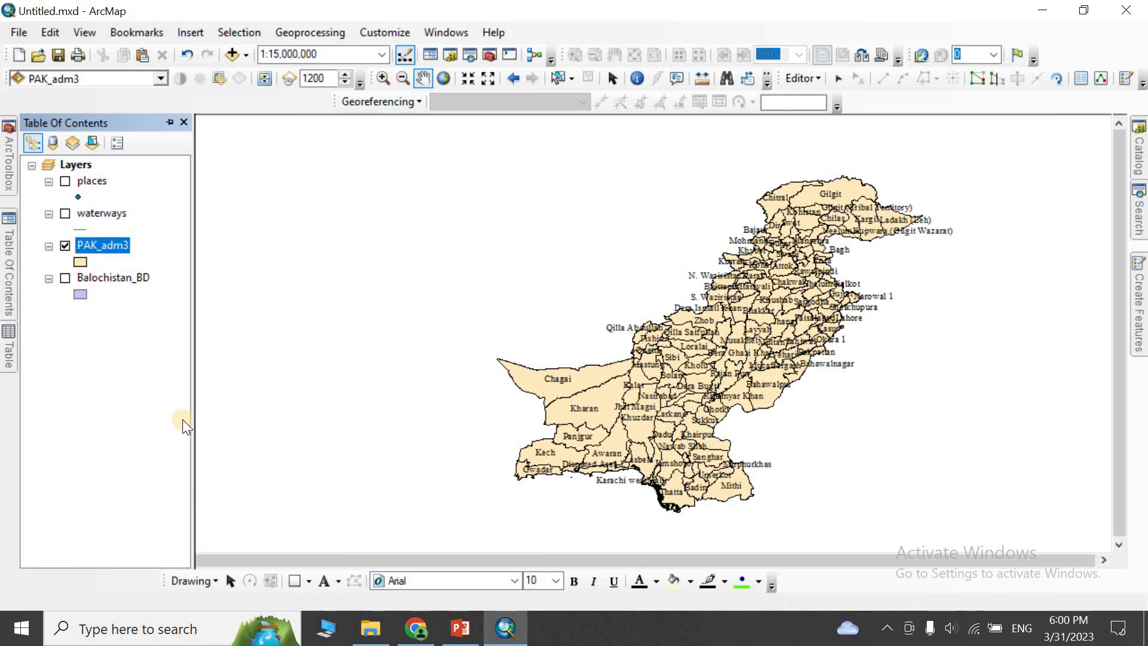
{"action": "right_click", "coordinate": [82, 245]}
{"action": "left_click", "coordinate": [135, 422]}
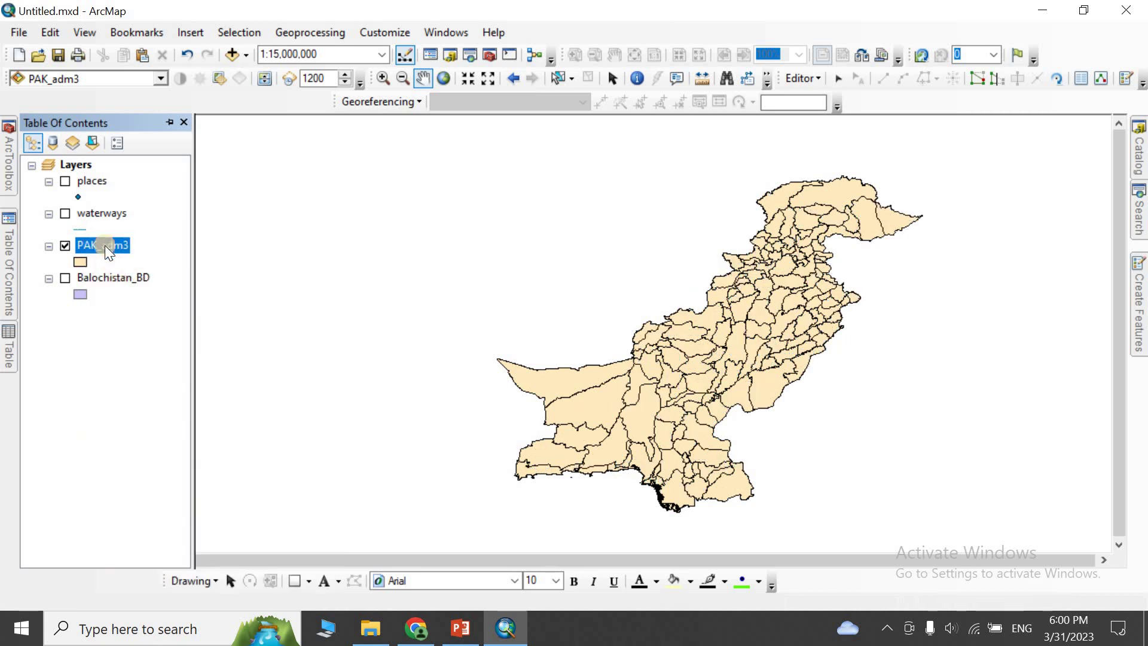
Enable feature labelling for PAK_adm3 through its layer properties, apply it, and close the dialog
{"action": "right_click", "coordinate": [103, 245]}
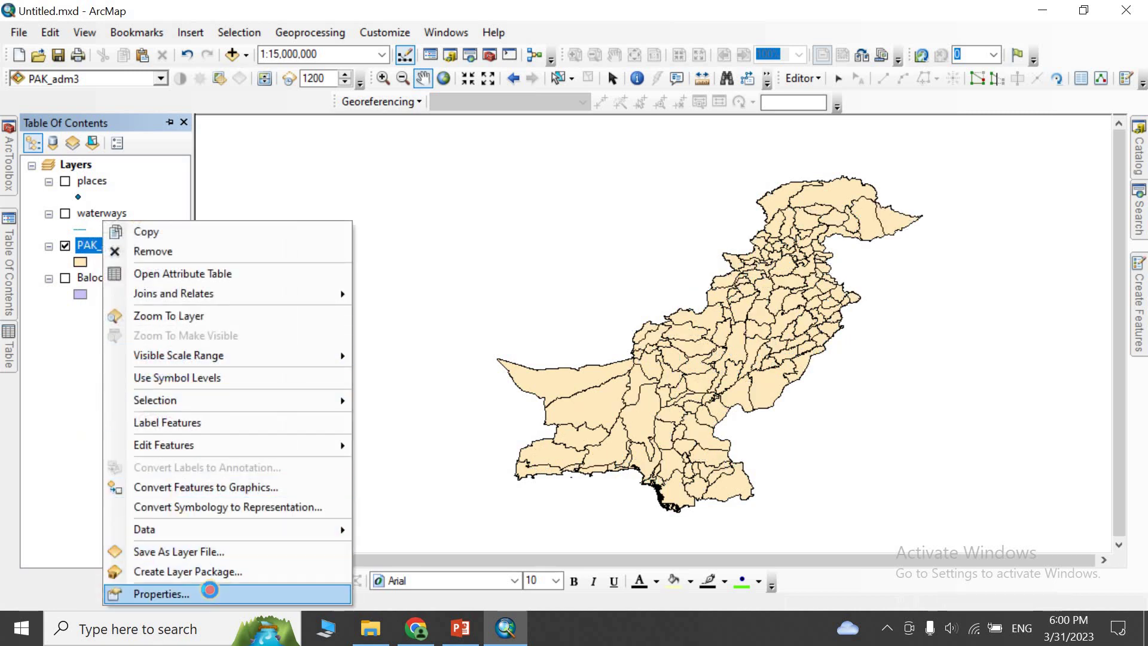
{"action": "left_click", "coordinate": [210, 591]}
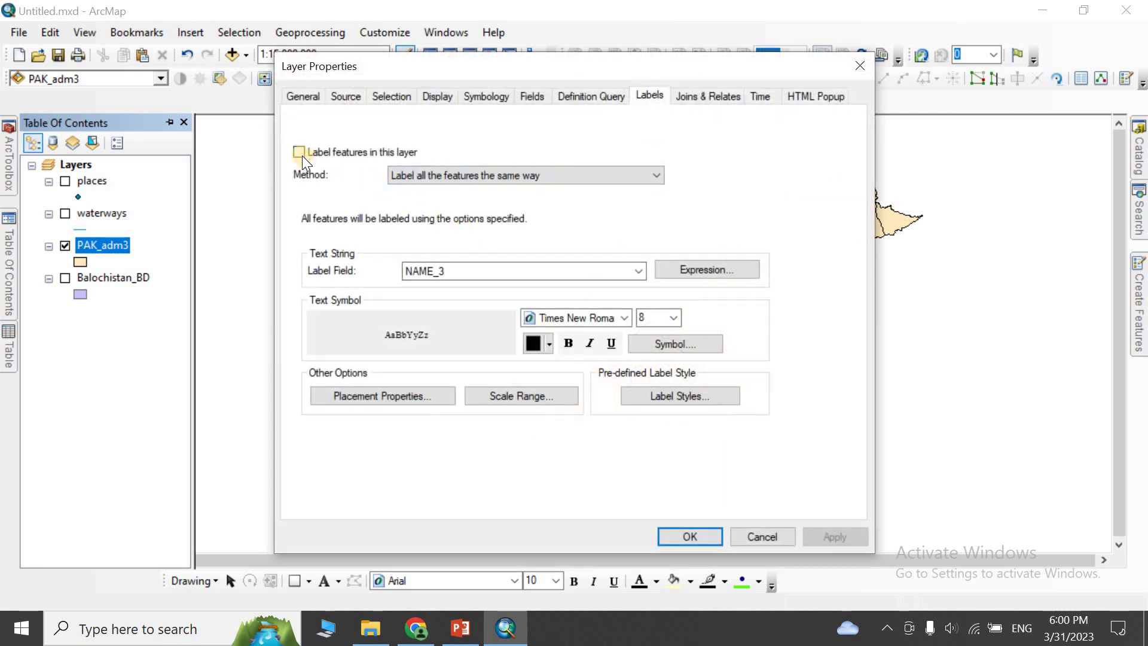
{"action": "left_click", "coordinate": [299, 151]}
{"action": "left_click_drag", "start_coordinate": [594, 75], "coordinate": [335, 71]}
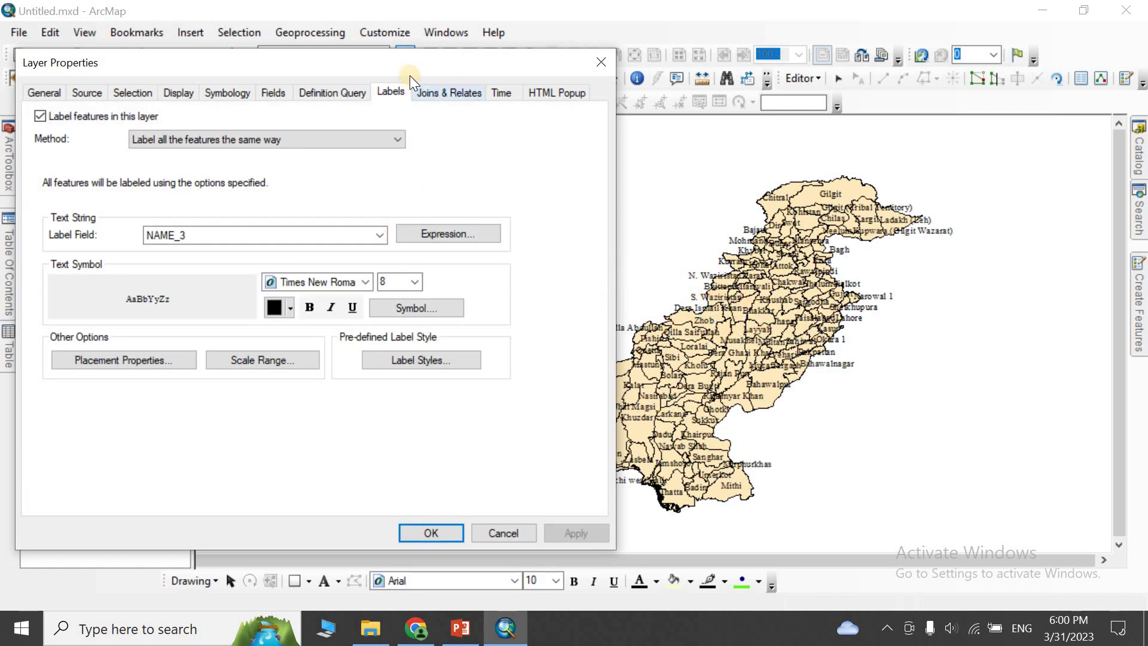
{"action": "left_click_drag", "start_coordinate": [410, 72], "coordinate": [584, 54]}
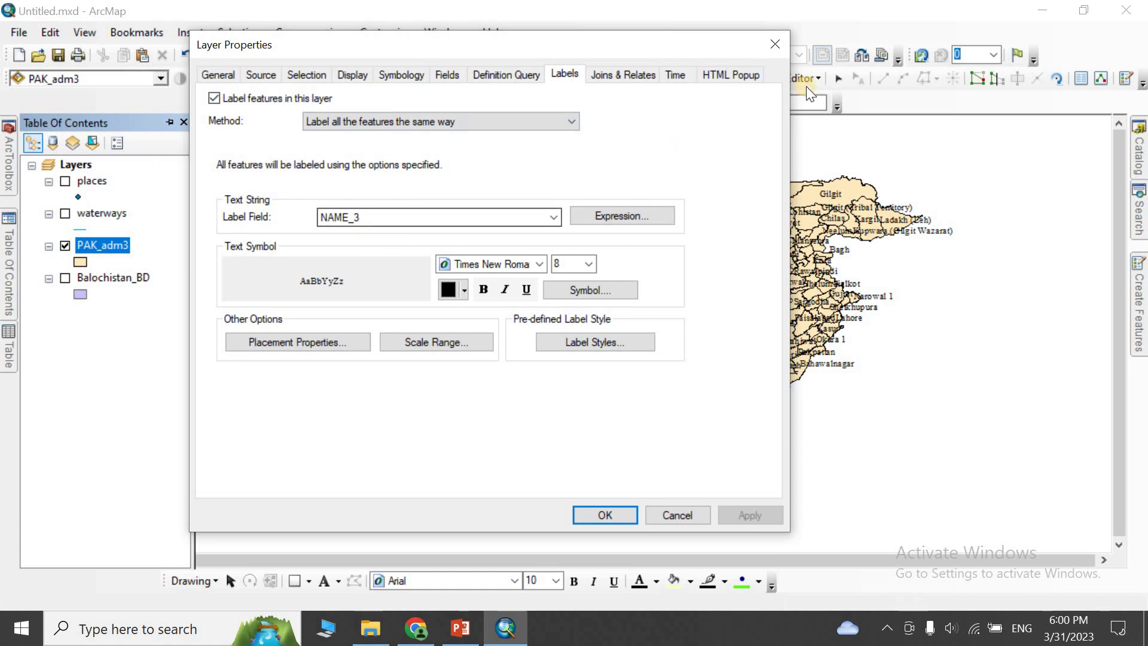
{"action": "left_click", "coordinate": [774, 45]}
Open the PAK_adm3 attribute table and compare the values in its NL_NAME_3, NAME_3 and NAME_2 columns
{"action": "right_click", "coordinate": [87, 250]}
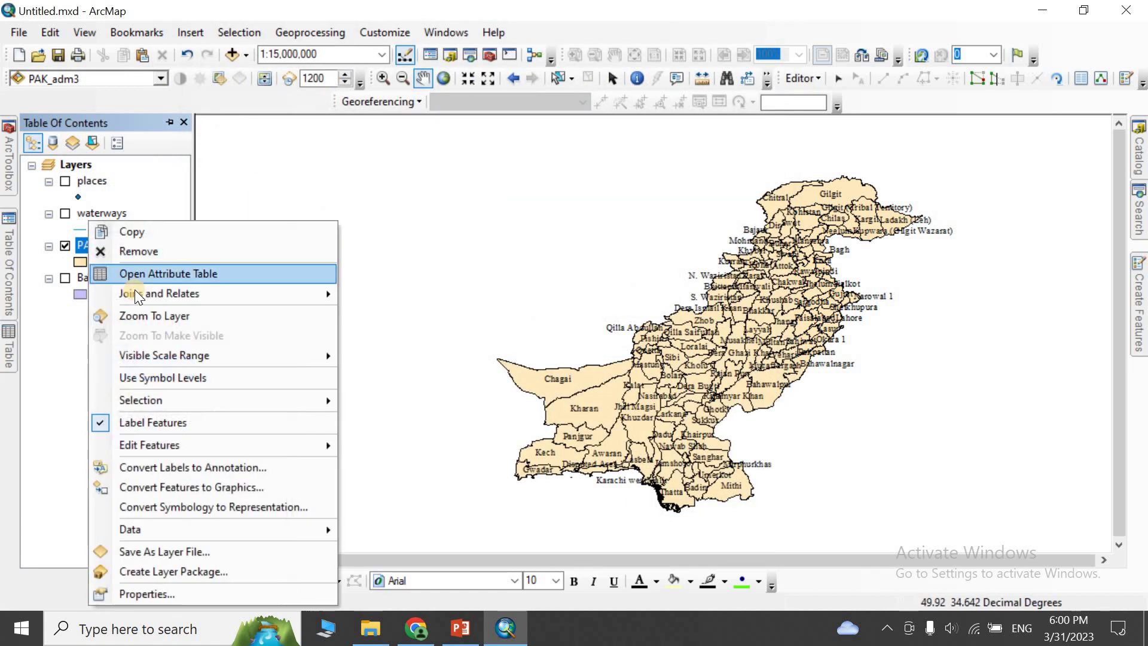
{"action": "left_click", "coordinate": [149, 273]}
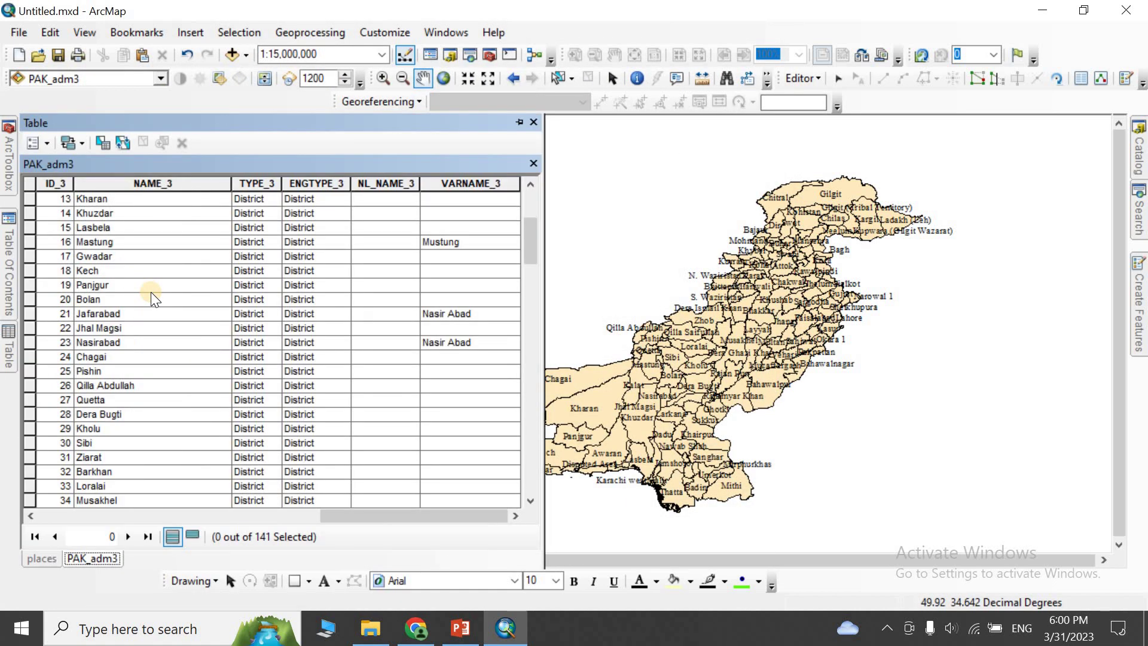
{"action": "left_click", "coordinate": [386, 183]}
{"action": "scroll", "coordinate": [388, 289], "scroll_direction": "down", "scroll_amount": 20}
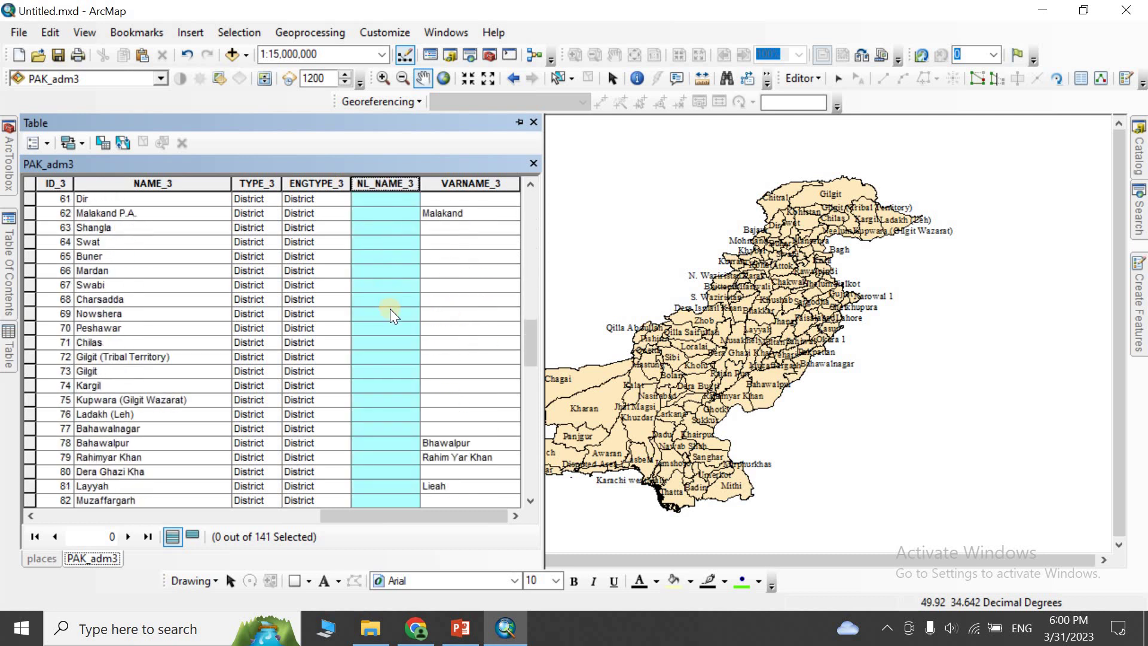
{"action": "scroll", "coordinate": [390, 311], "scroll_direction": "down", "scroll_amount": 10}
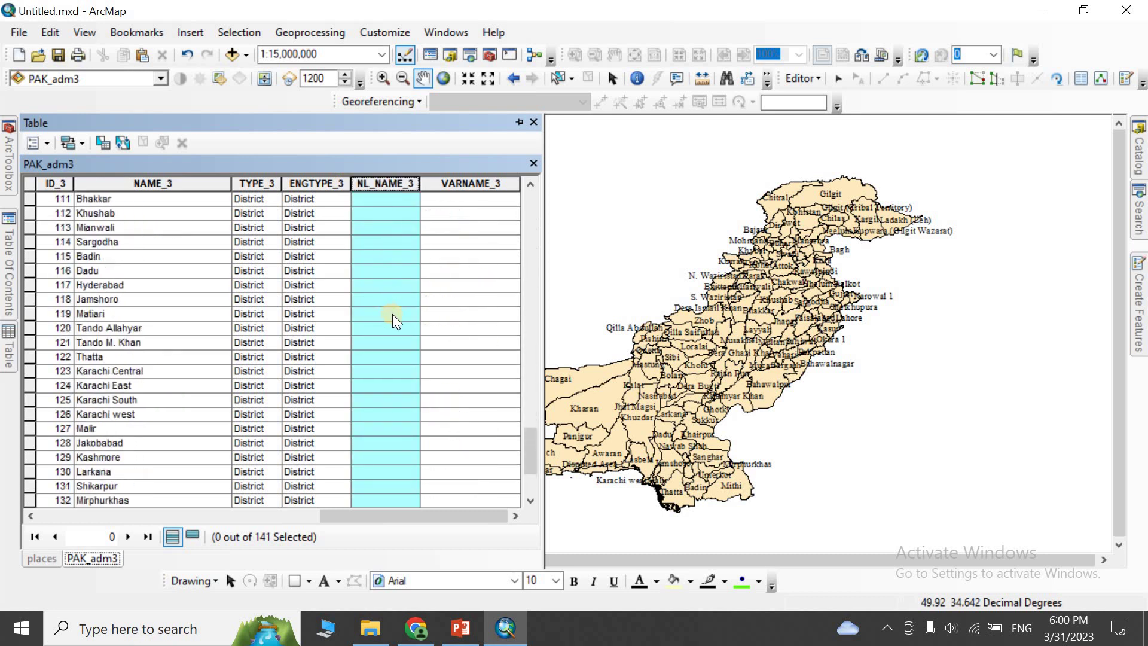
{"action": "scroll", "coordinate": [389, 312], "scroll_direction": "up", "scroll_amount": 4}
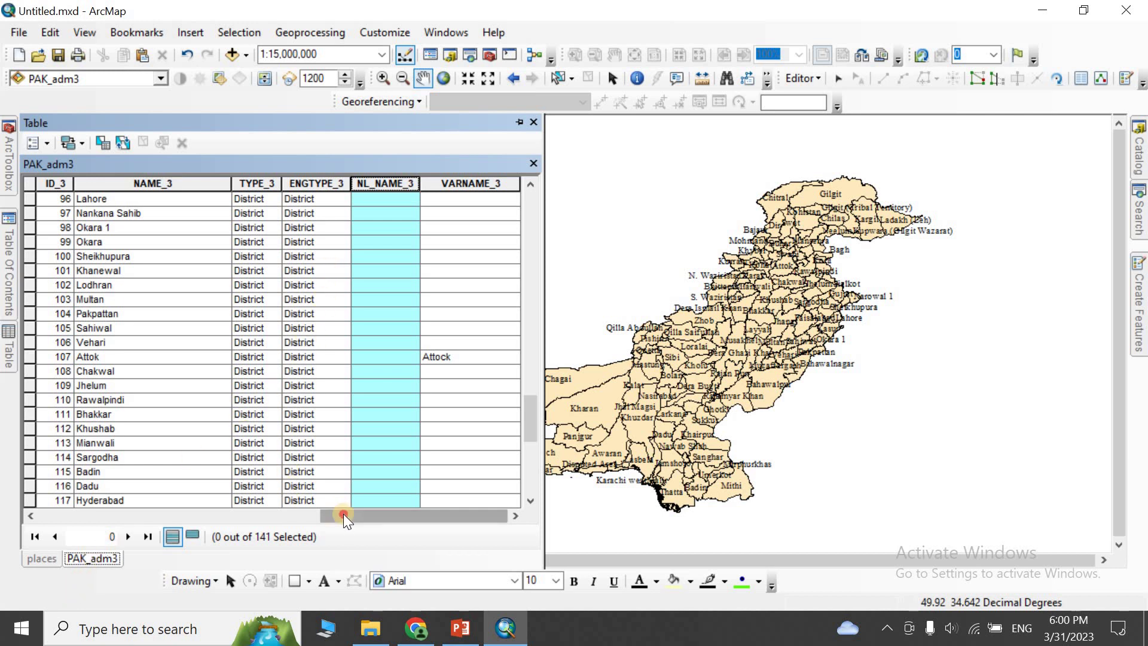
{"action": "left_click_drag", "start_coordinate": [343, 514], "coordinate": [273, 509]}
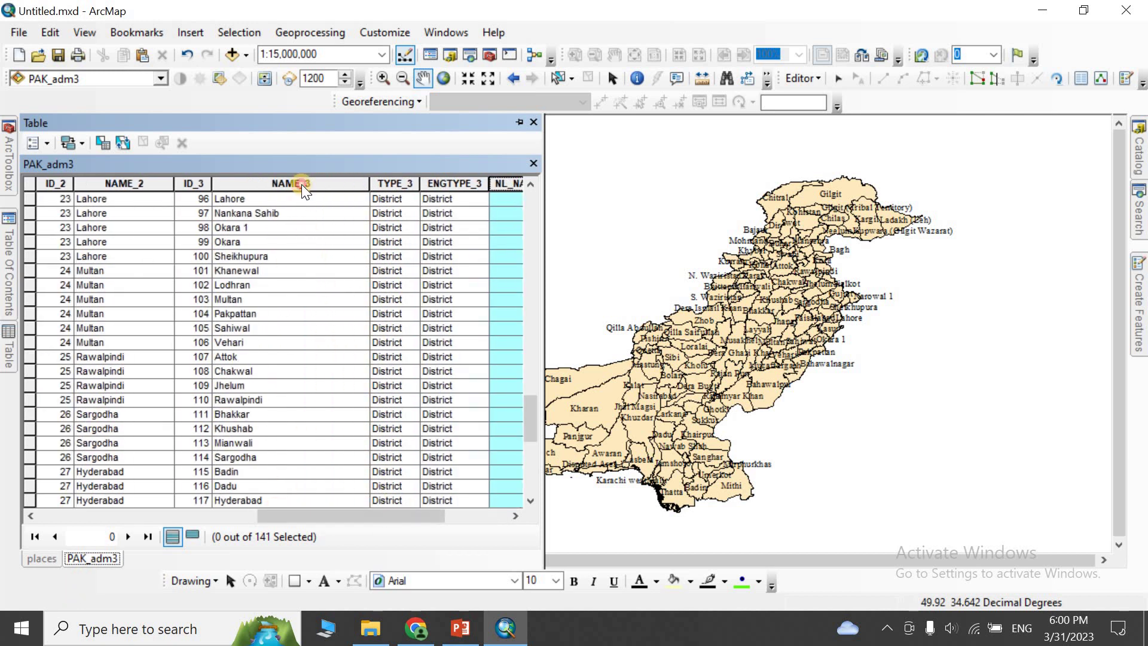
{"action": "left_click", "coordinate": [278, 184]}
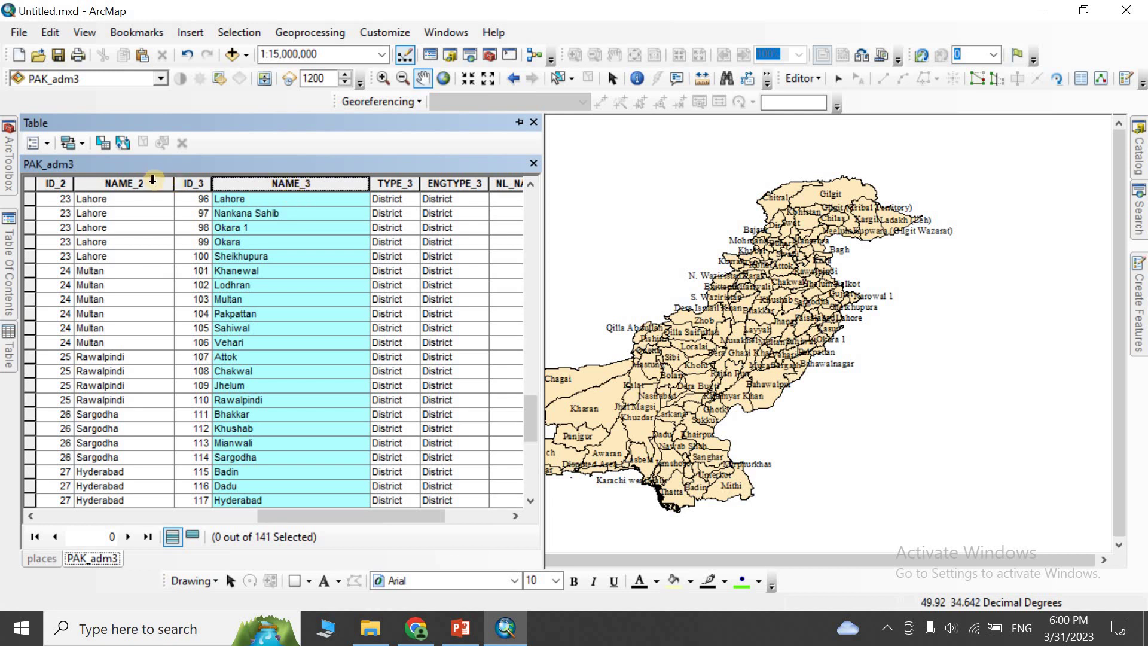
{"action": "left_click", "coordinate": [143, 184]}
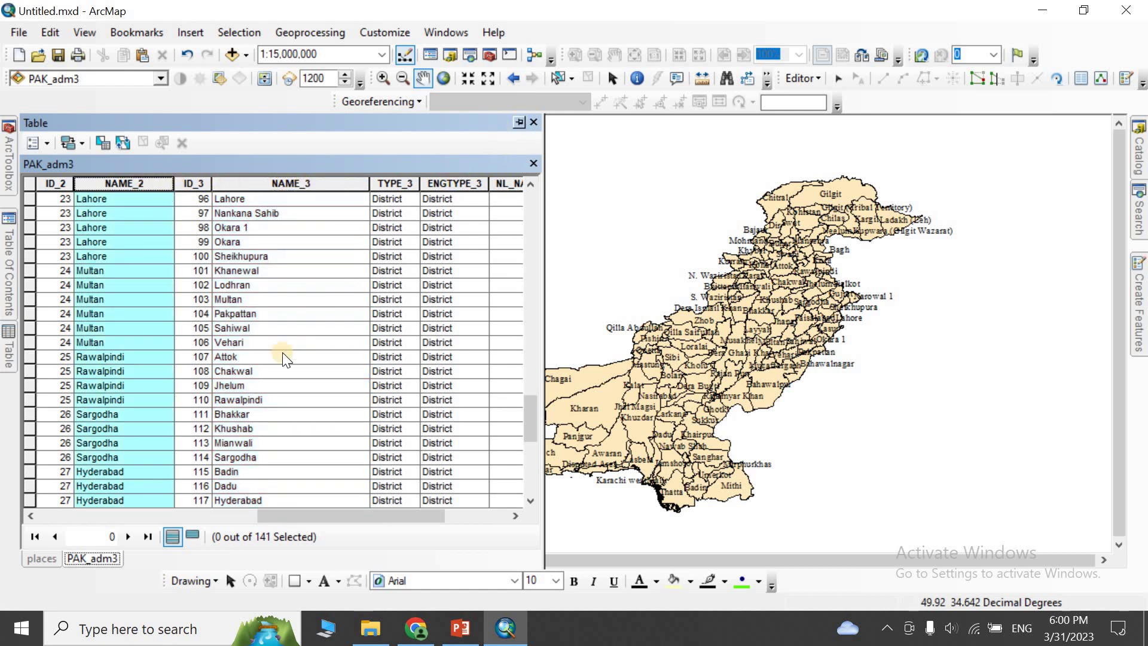
Set NAME_2 as the label field in the PAK_adm3 layer properties, apply it, and close the dialog
{"action": "left_click", "coordinate": [15, 284]}
{"action": "right_click", "coordinate": [102, 245]}
{"action": "left_click", "coordinate": [158, 593]}
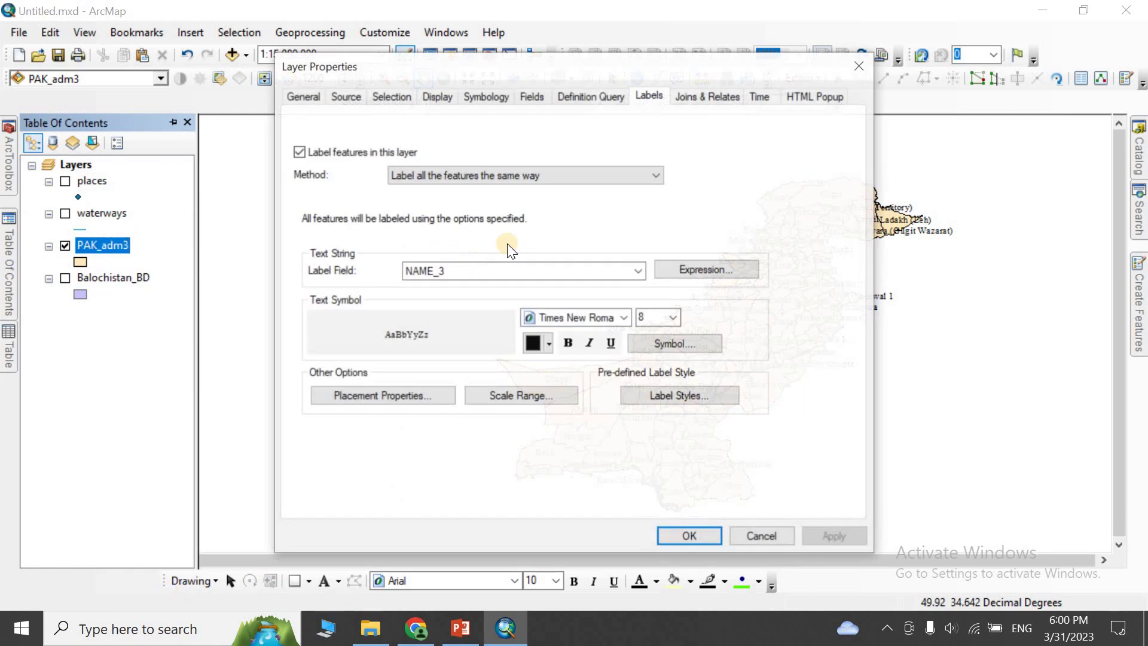
{"action": "left_click", "coordinate": [617, 271]}
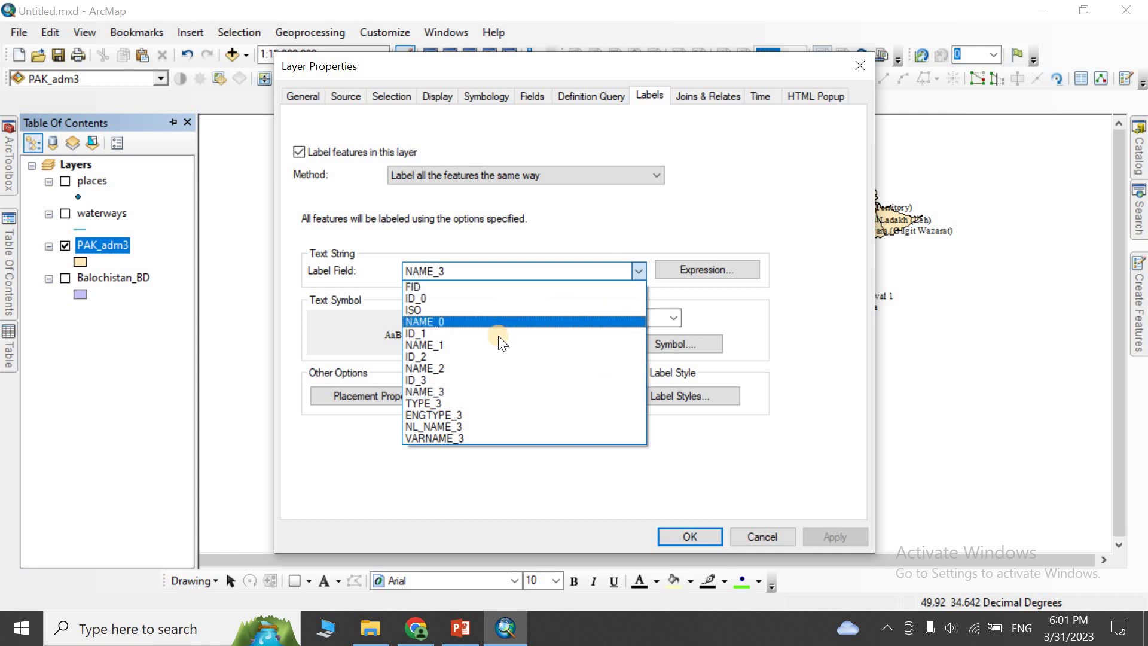
{"action": "left_click", "coordinate": [478, 366]}
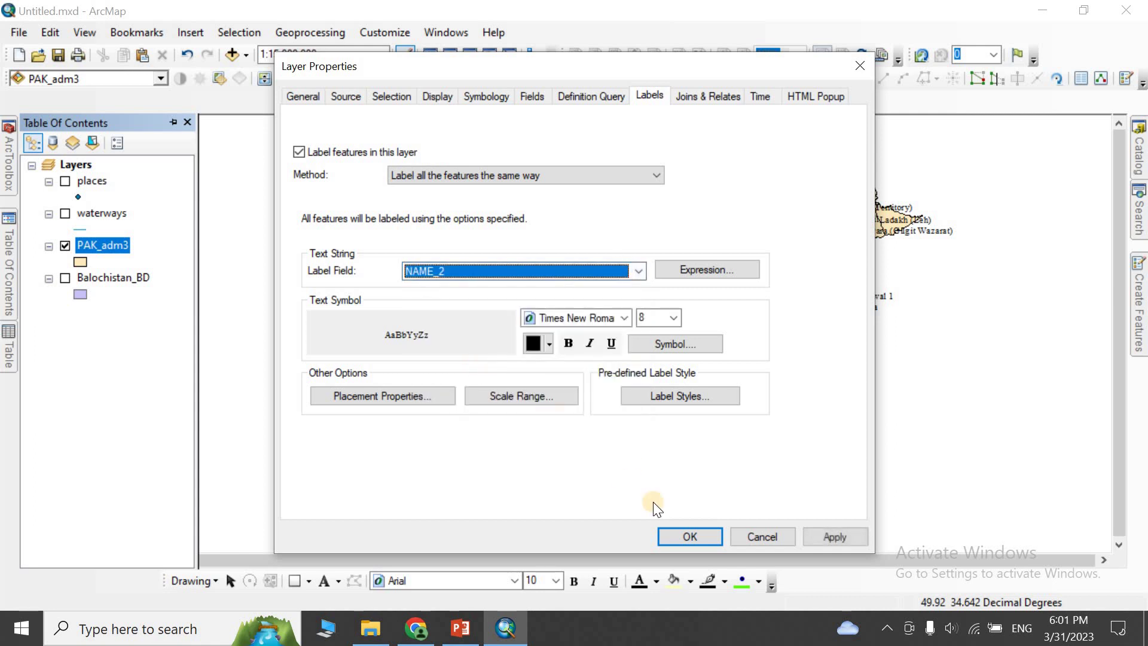
{"action": "left_click", "coordinate": [825, 534]}
{"action": "left_click", "coordinate": [699, 535]}
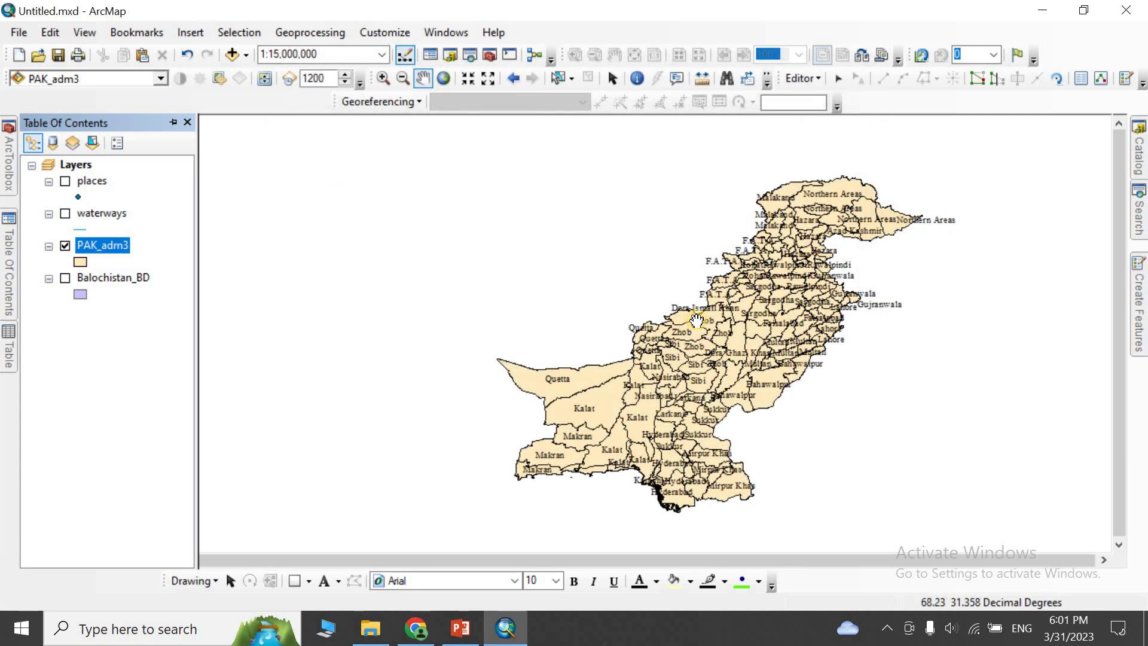
Reopen the PAK_adm3 attribute table to check the NAME_2 column against the map labels, then clear the column highlight
{"action": "scroll", "coordinate": [697, 321], "scroll_direction": "down", "scroll_amount": 1}
{"action": "right_click", "coordinate": [109, 245]}
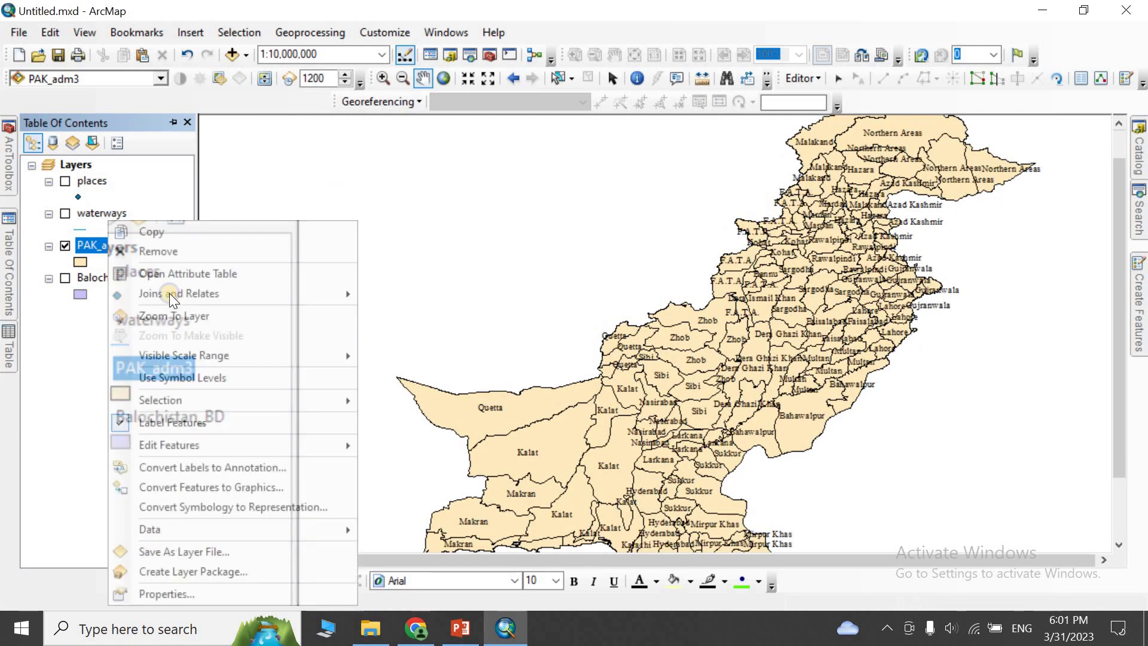
{"action": "left_click", "coordinate": [174, 273]}
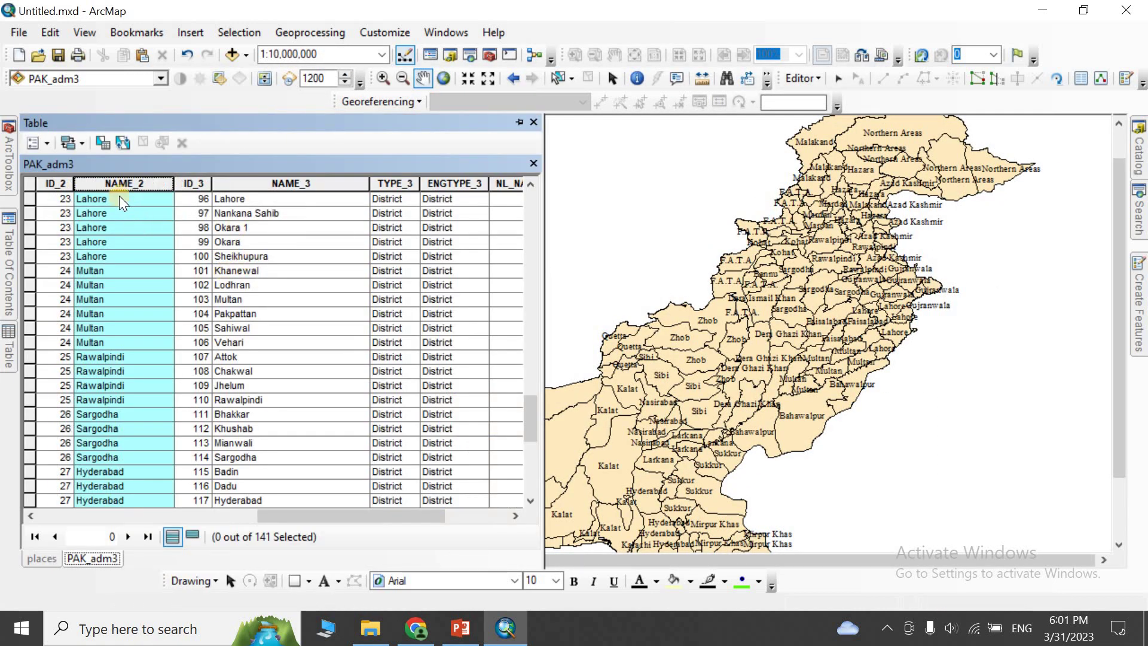
{"action": "left_click", "coordinate": [31, 183]}
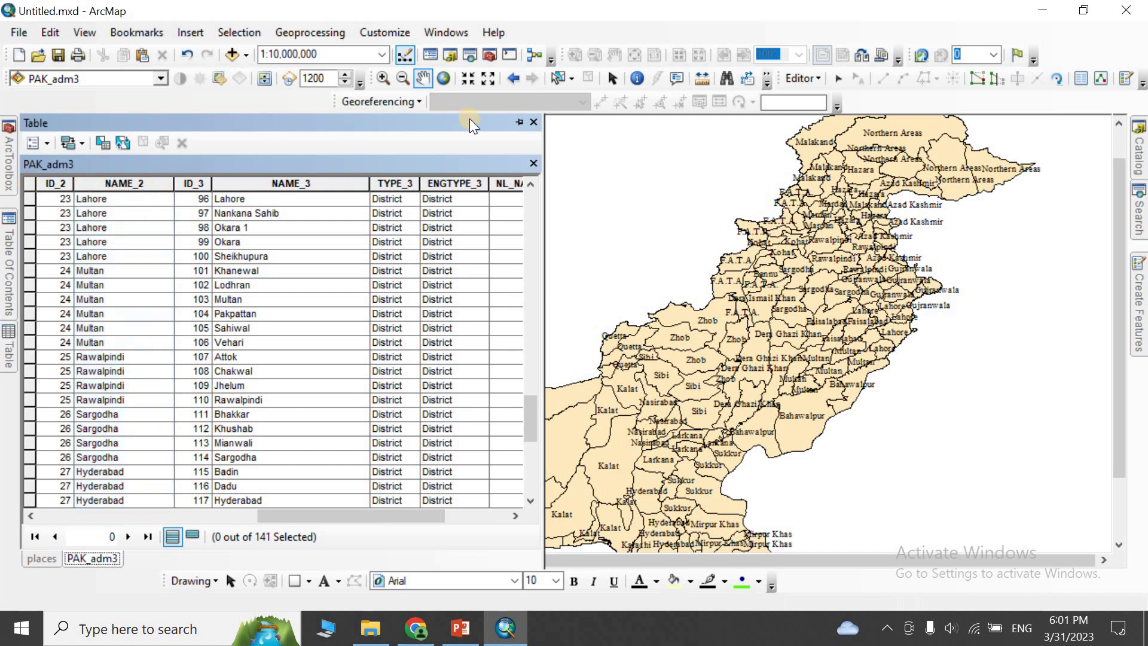
Open the PAK_adm3 label settings, set the label text size to 16, apply it, and uncover the map
{"action": "mouse_move", "coordinate": [8, 266]}
{"action": "right_click", "coordinate": [108, 248]}
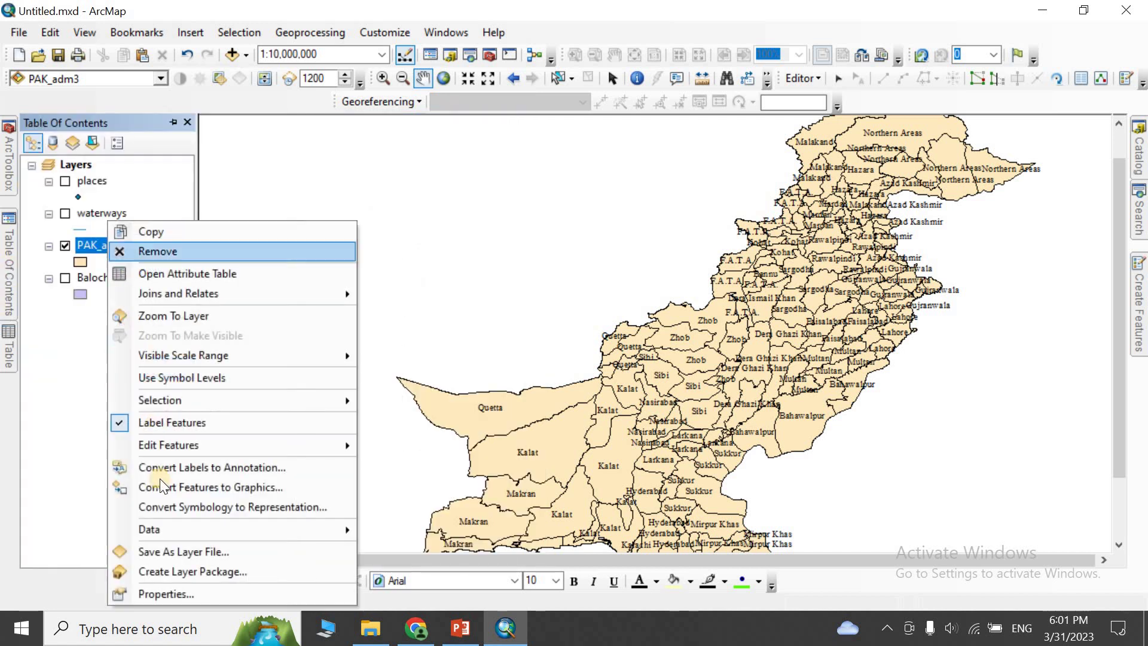
{"action": "left_click", "coordinate": [166, 594]}
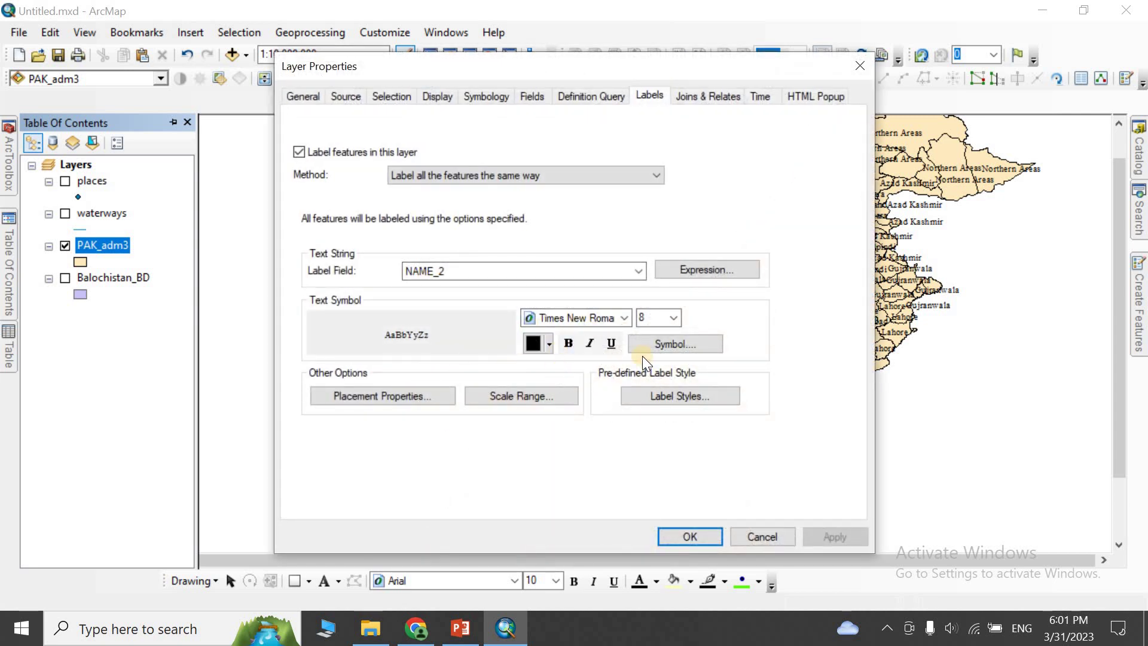
{"action": "left_click", "coordinate": [677, 317]}
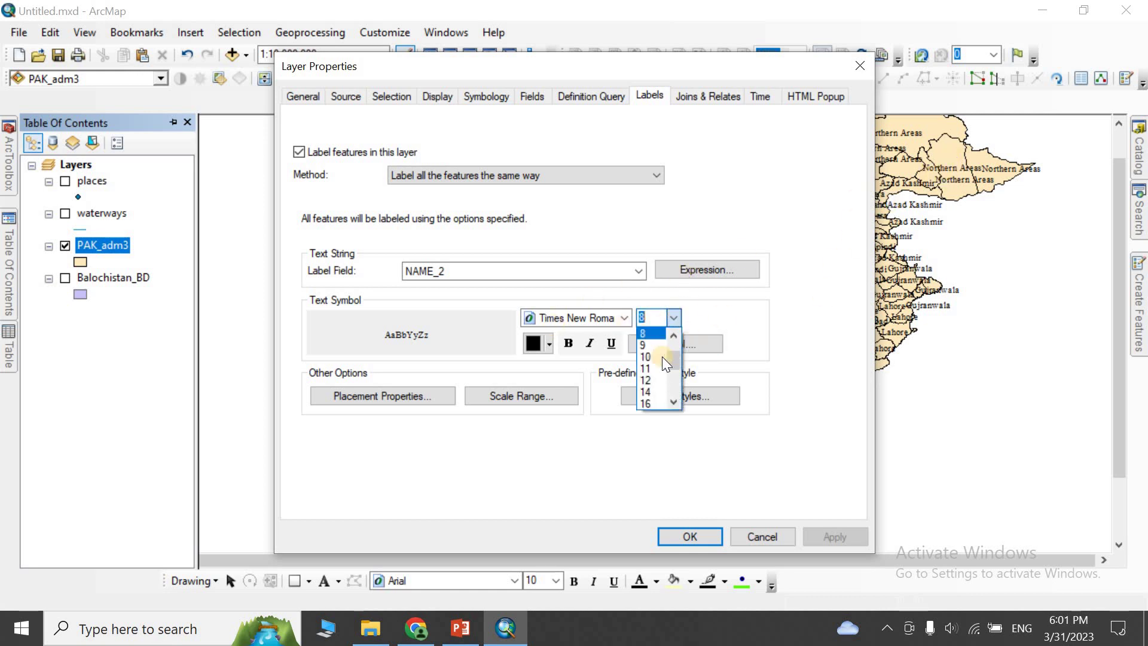
{"action": "left_click", "coordinate": [646, 402]}
{"action": "left_click", "coordinate": [834, 527]}
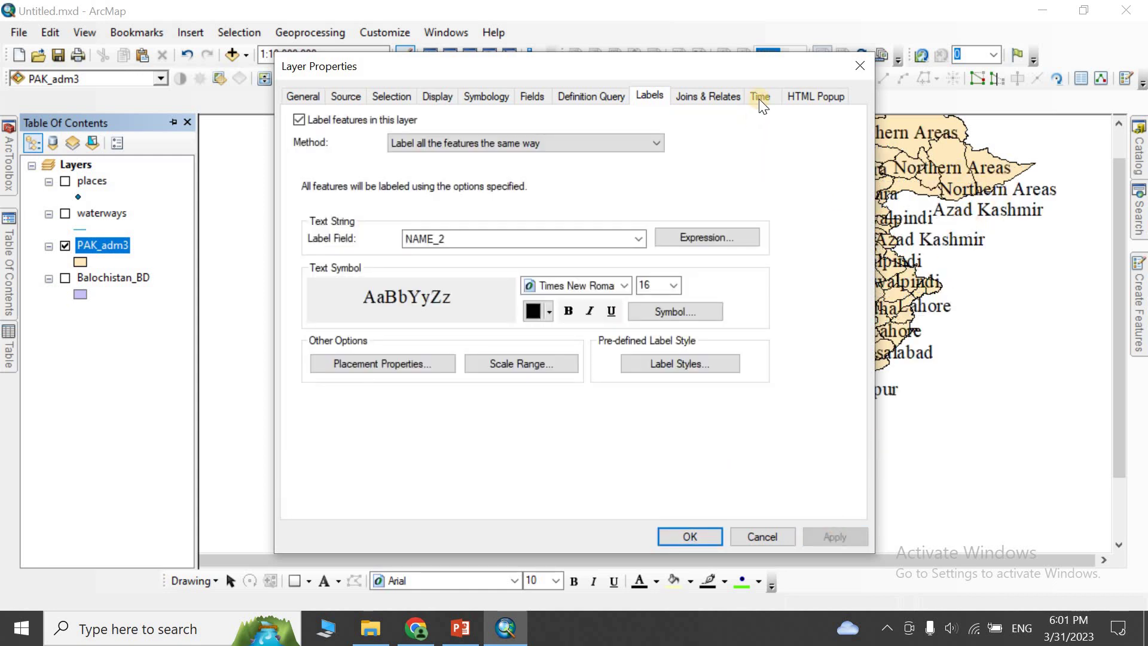
{"action": "left_click_drag", "start_coordinate": [556, 67], "coordinate": [285, 101]}
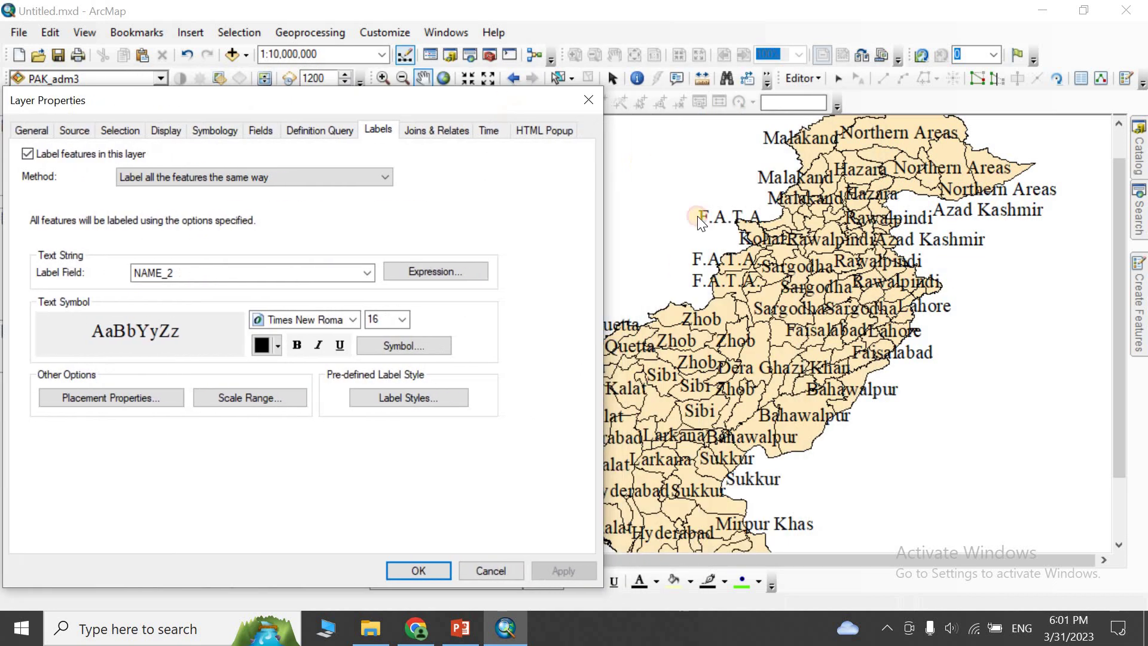
Reduce the PAK_adm3 label text size to 5, make the labels bold, and apply both changes
{"action": "left_click", "coordinate": [404, 319]}
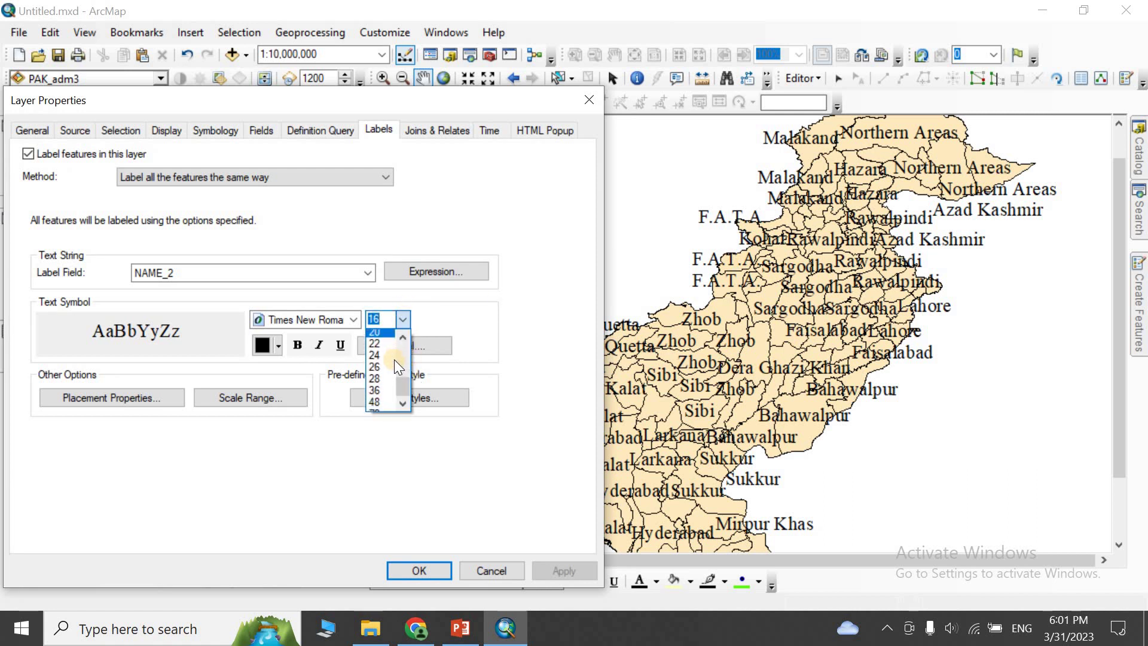
{"action": "scroll", "coordinate": [393, 360], "scroll_direction": "up", "scroll_amount": 4}
{"action": "left_click", "coordinate": [372, 335]}
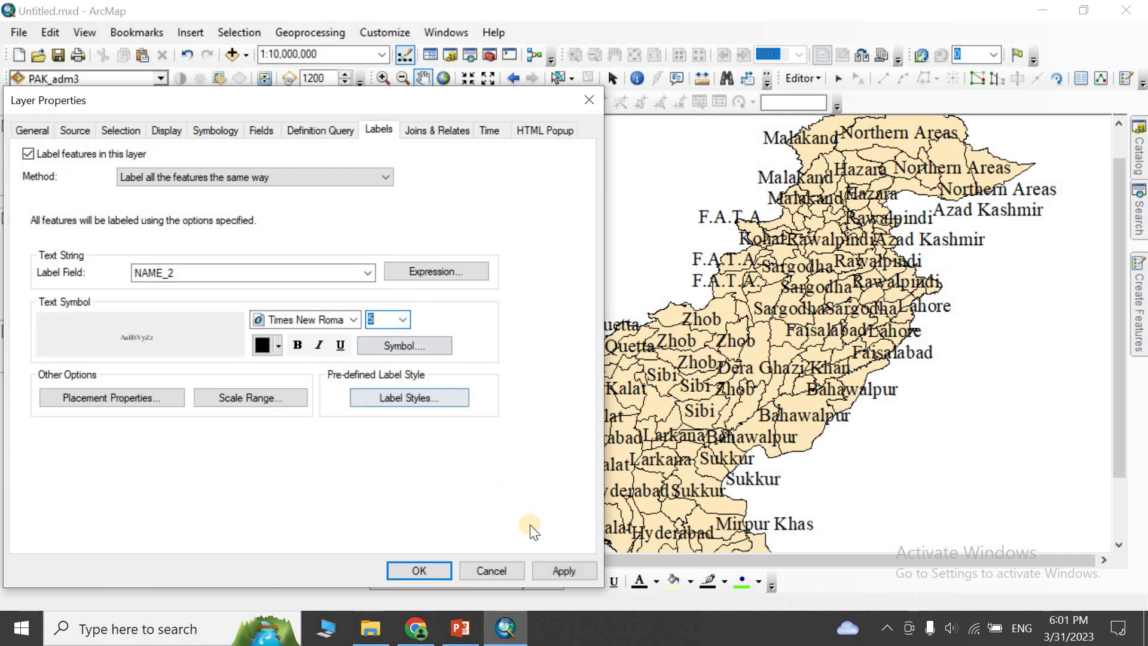
{"action": "left_click", "coordinate": [565, 568]}
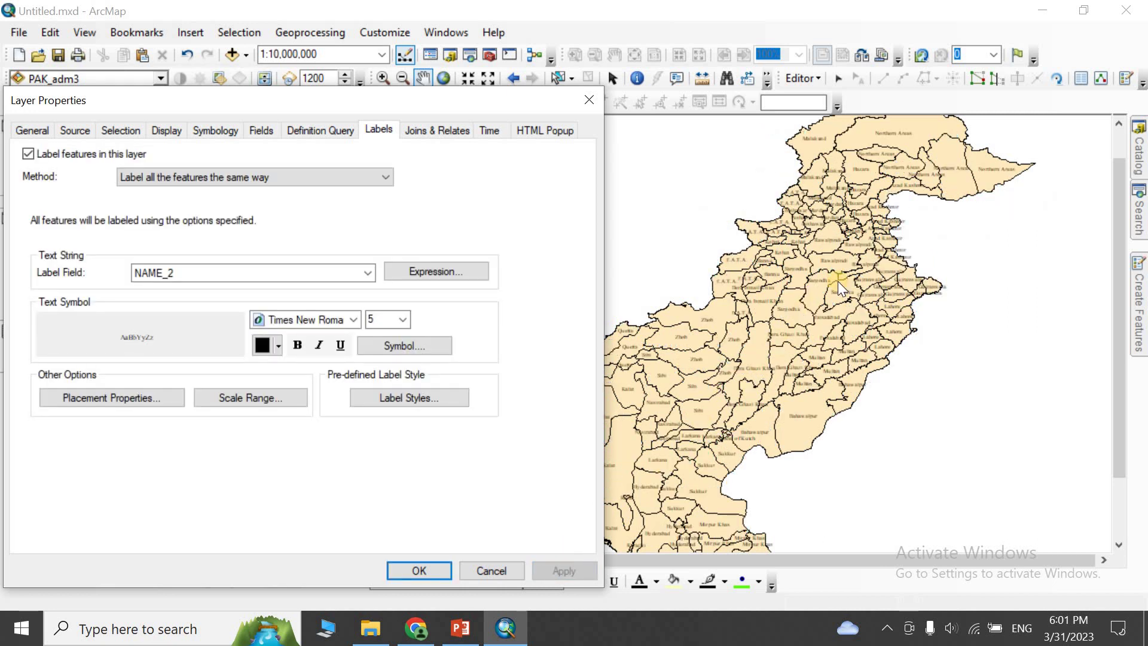
{"action": "left_click", "coordinate": [297, 346]}
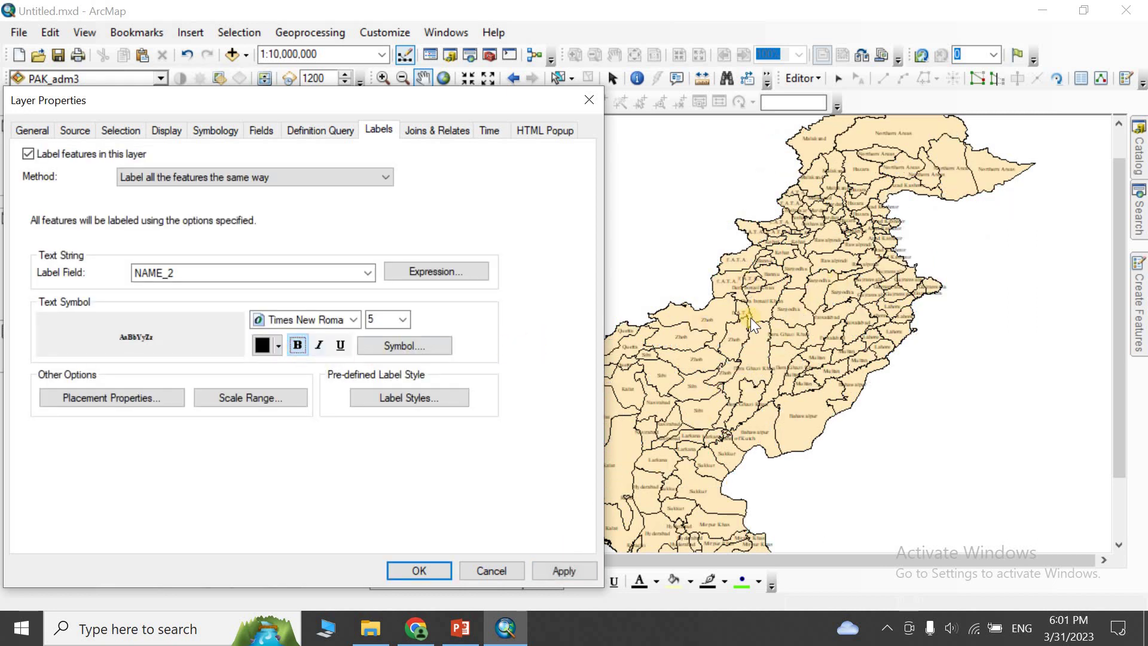
{"action": "left_click", "coordinate": [574, 568]}
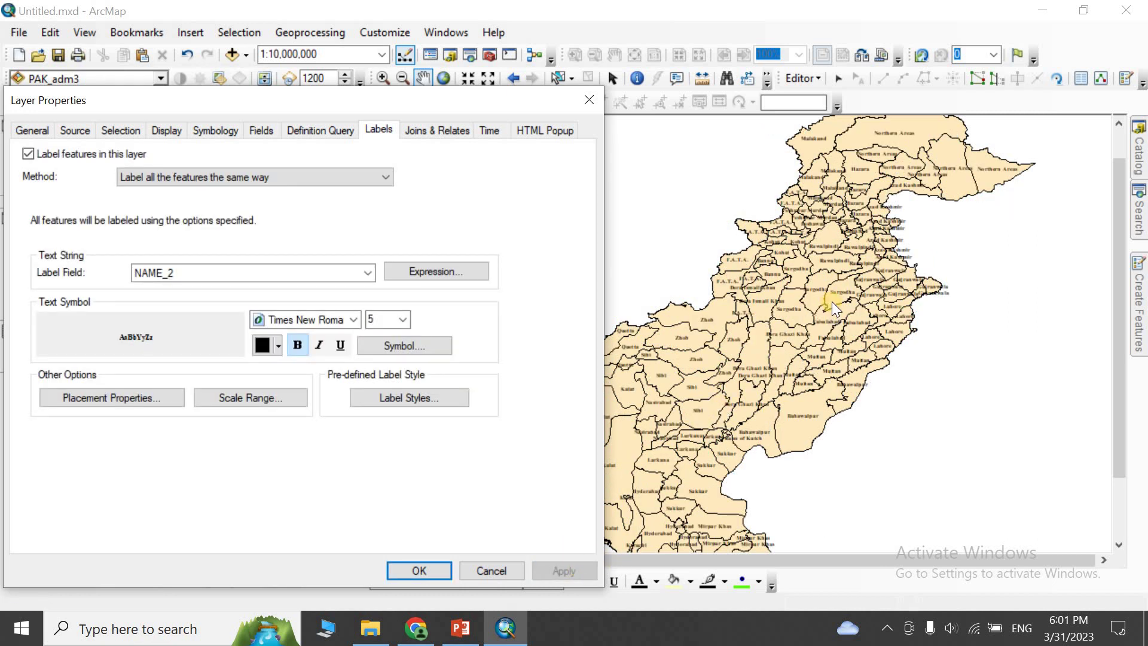
Try italic and underlined labels, apply text size 11 with underlining, and apply the labels again without the underline
{"action": "left_click", "coordinate": [316, 346]}
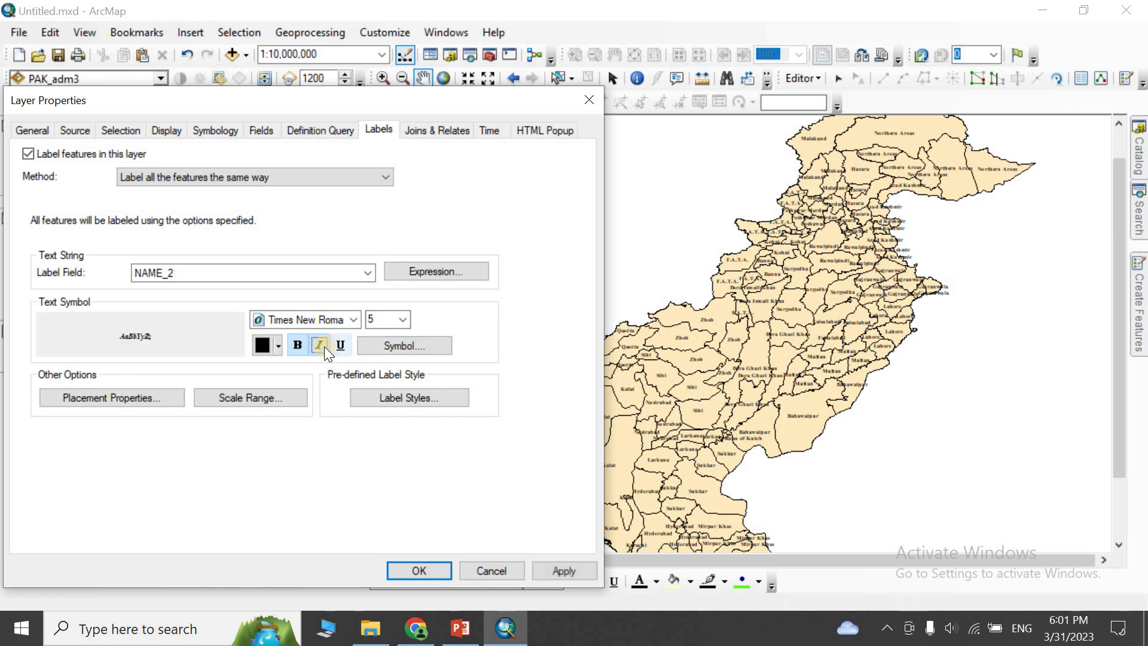
{"action": "left_click", "coordinate": [340, 346]}
{"action": "left_click", "coordinate": [403, 320]}
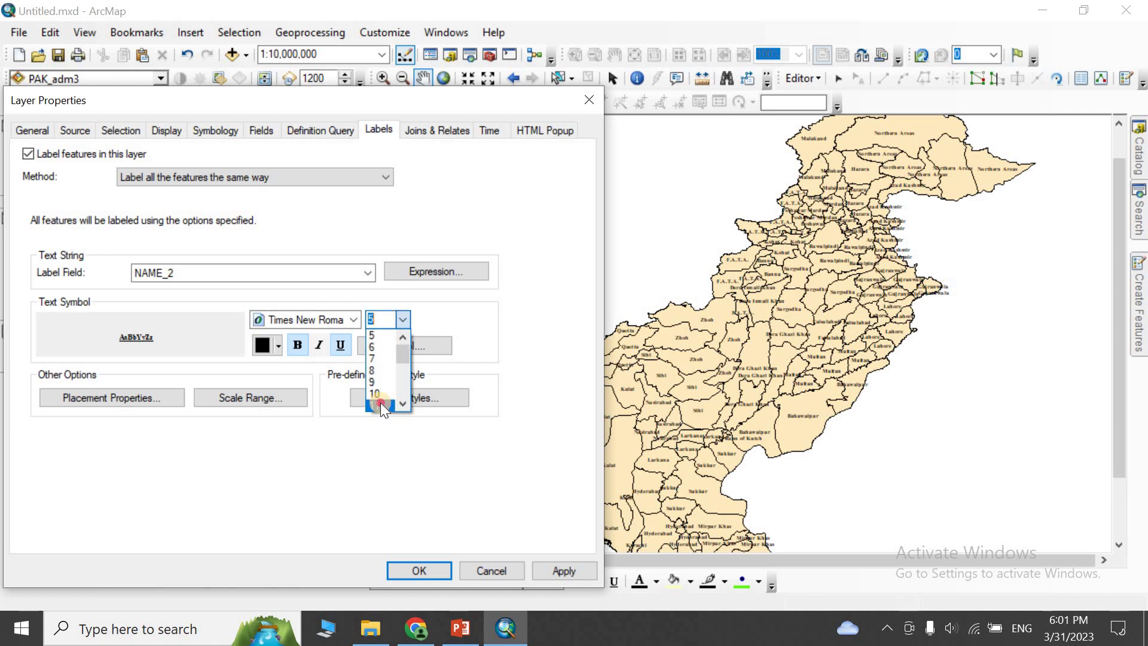
{"action": "left_click", "coordinate": [381, 403]}
{"action": "left_click", "coordinate": [565, 570]}
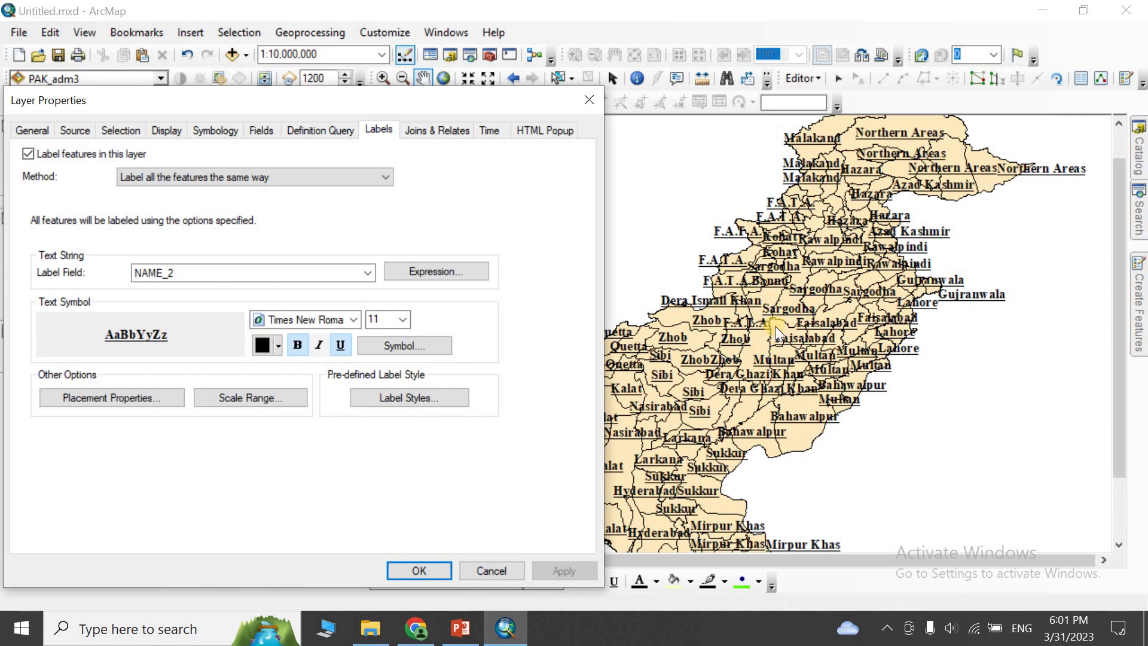
{"action": "left_click", "coordinate": [340, 345]}
{"action": "left_click", "coordinate": [564, 568]}
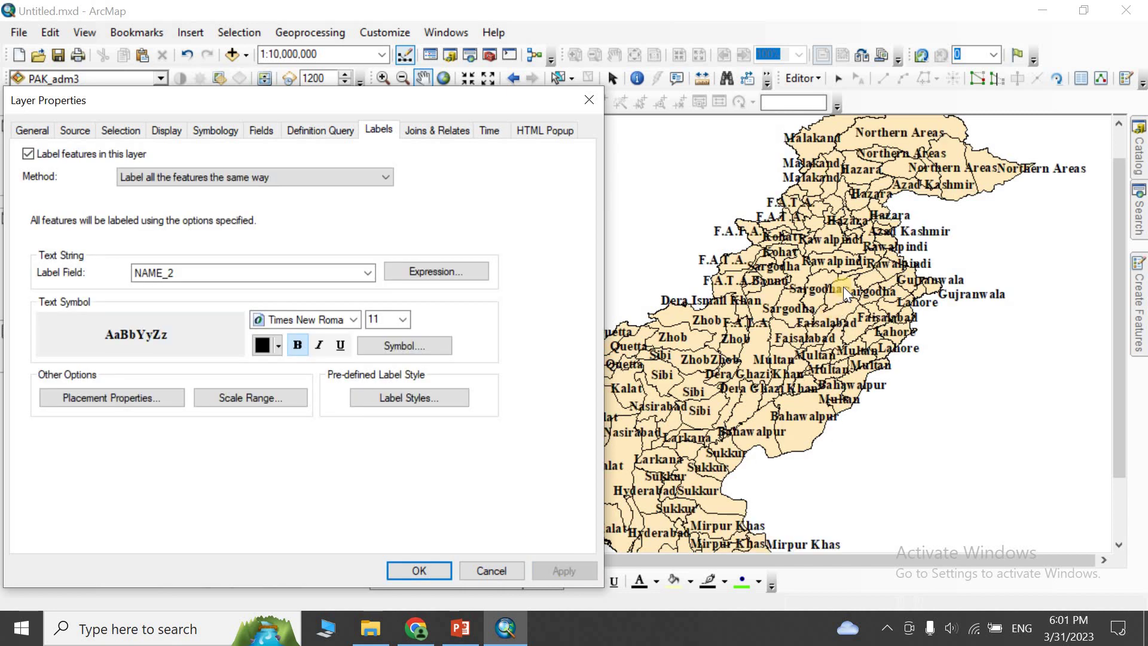
Examine the label placement and conflict detection options for PAK_adm3, then accept them unchanged
{"action": "left_click_drag", "start_coordinate": [276, 108], "coordinate": [350, 86]}
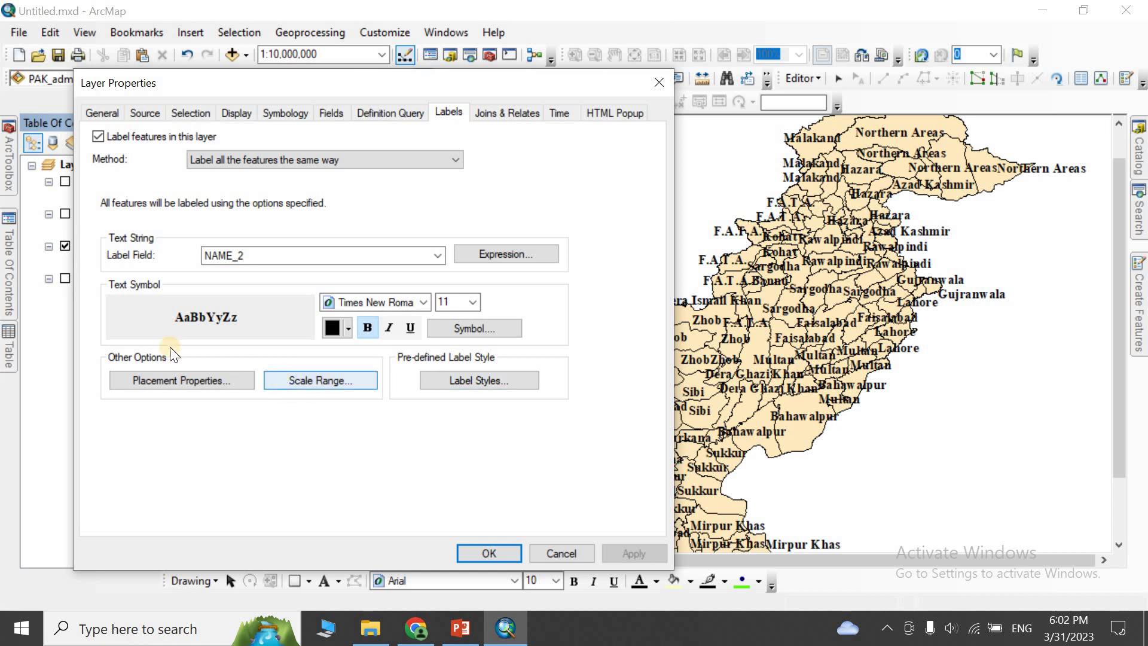
{"action": "left_click", "coordinate": [181, 377]}
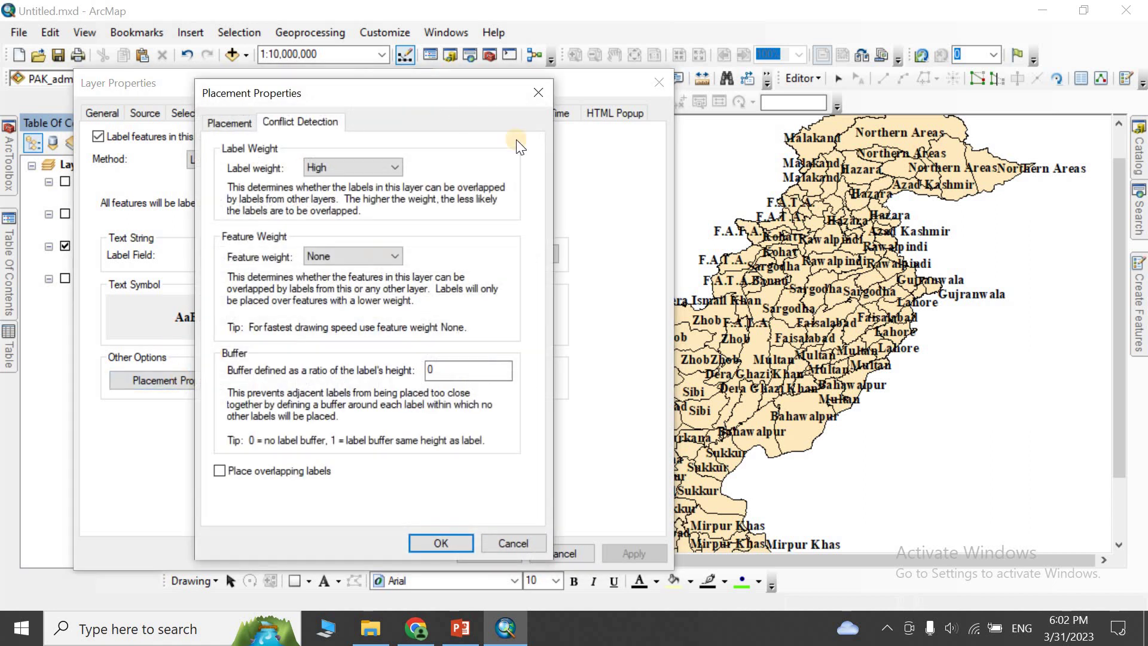
{"action": "left_click", "coordinate": [536, 92]}
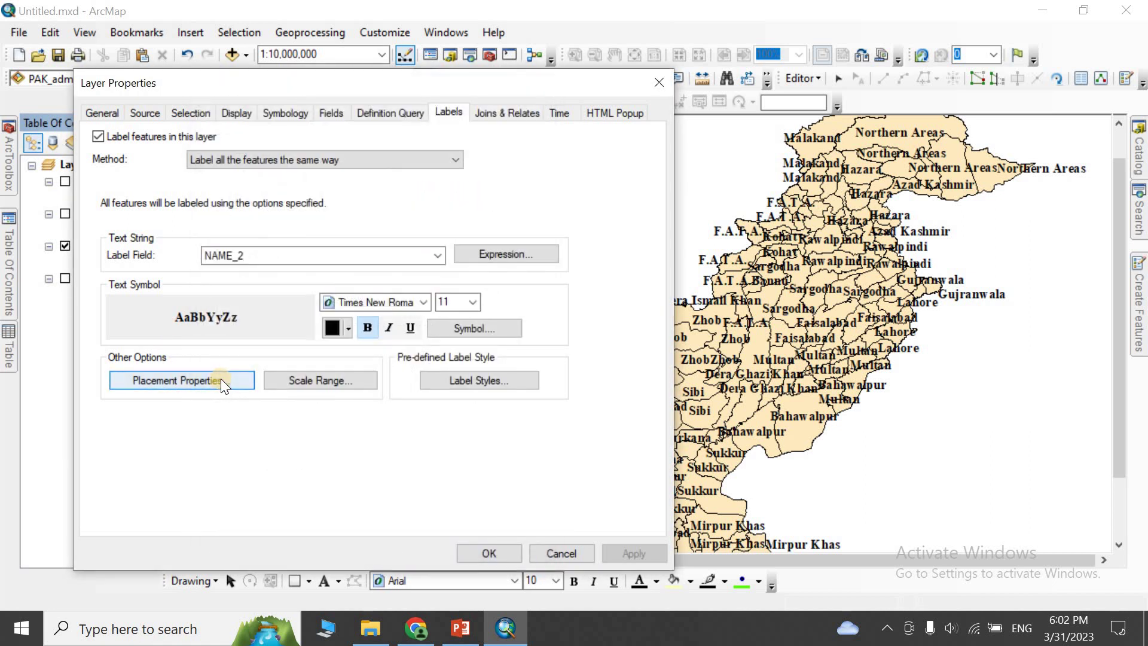
{"action": "left_click", "coordinate": [157, 383]}
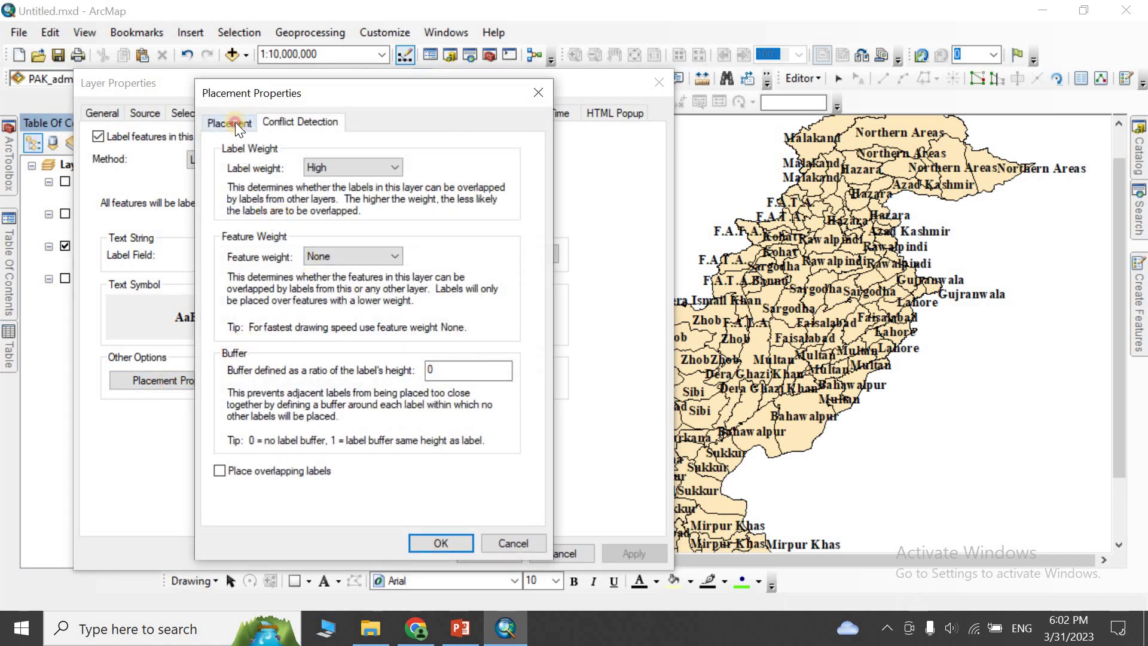
{"action": "left_click", "coordinate": [232, 123]}
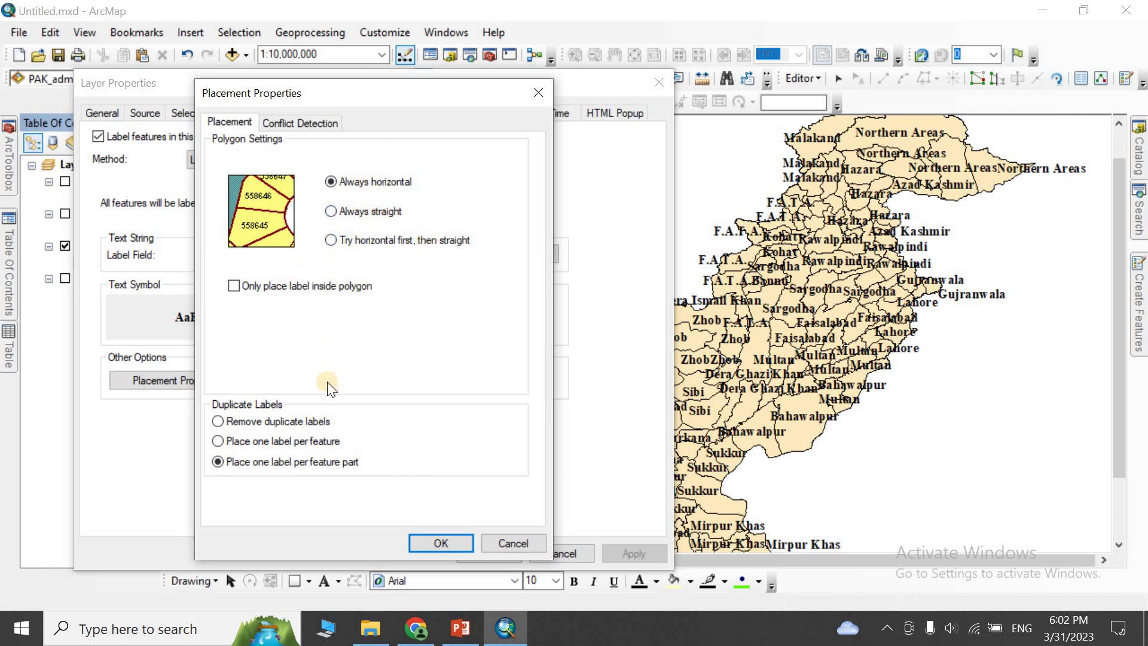
{"action": "left_click", "coordinate": [431, 541]}
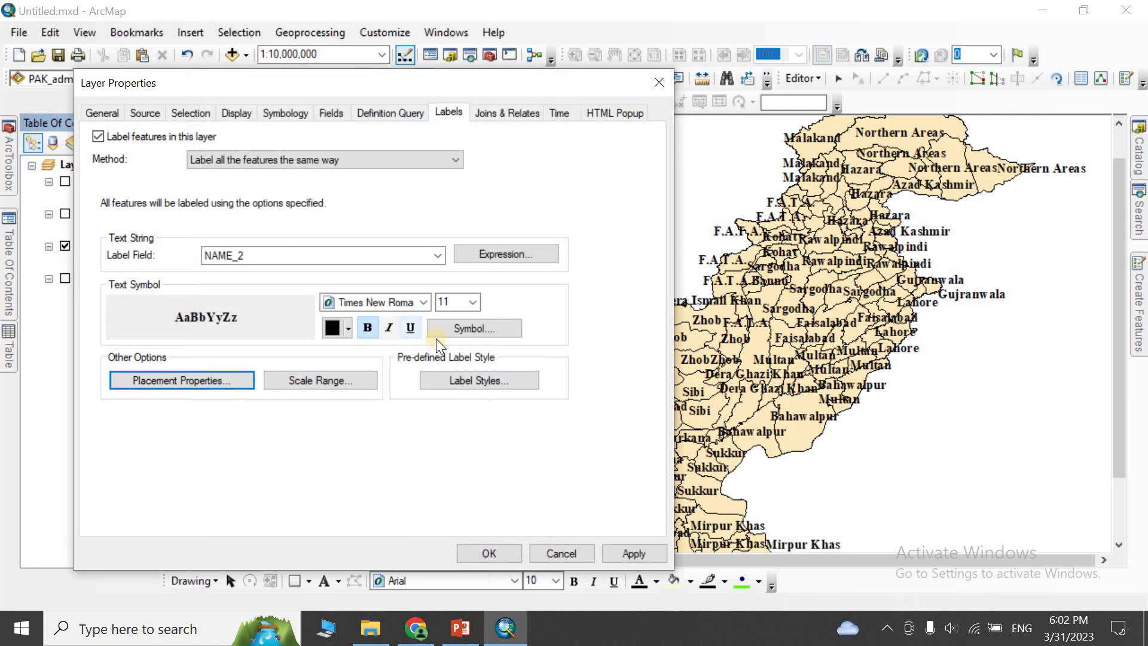
Choose the Country 2 text symbol for the PAK_adm3 labels and apply it
{"action": "left_click", "coordinate": [449, 332]}
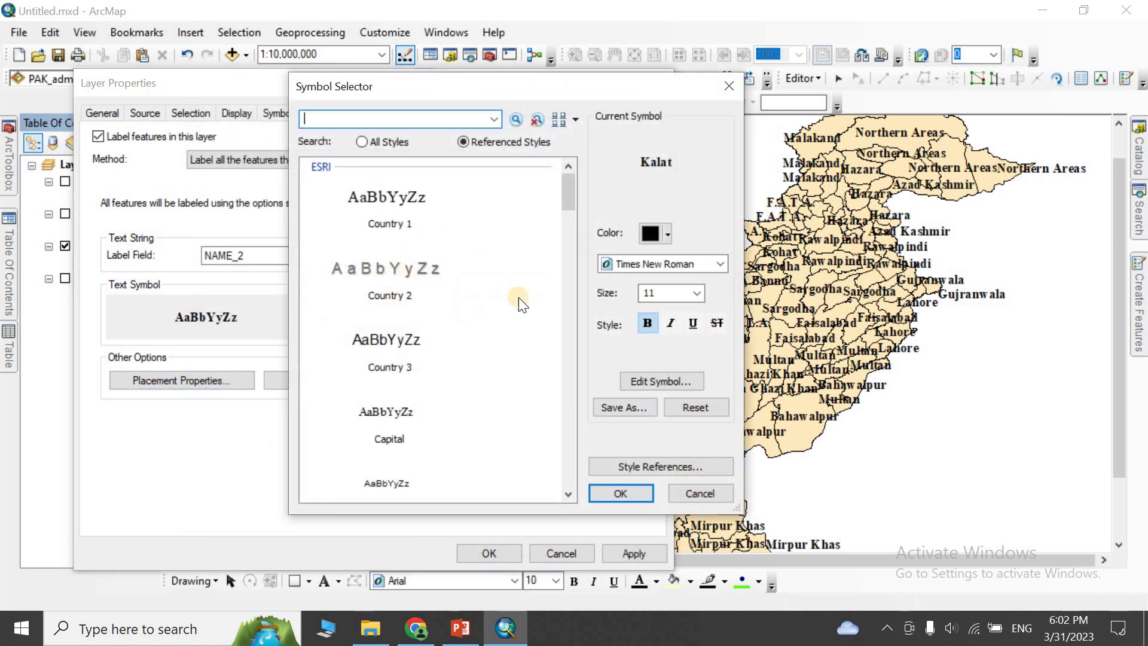
{"action": "left_click", "coordinate": [410, 270]}
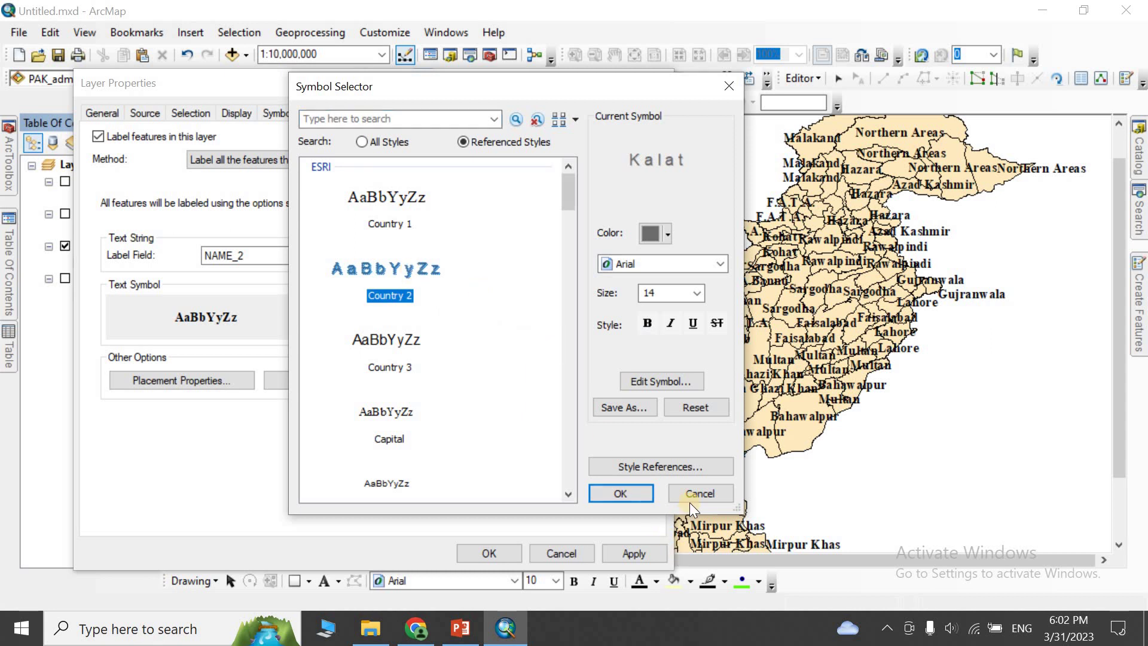
{"action": "left_click", "coordinate": [644, 496]}
{"action": "left_click", "coordinate": [634, 553]}
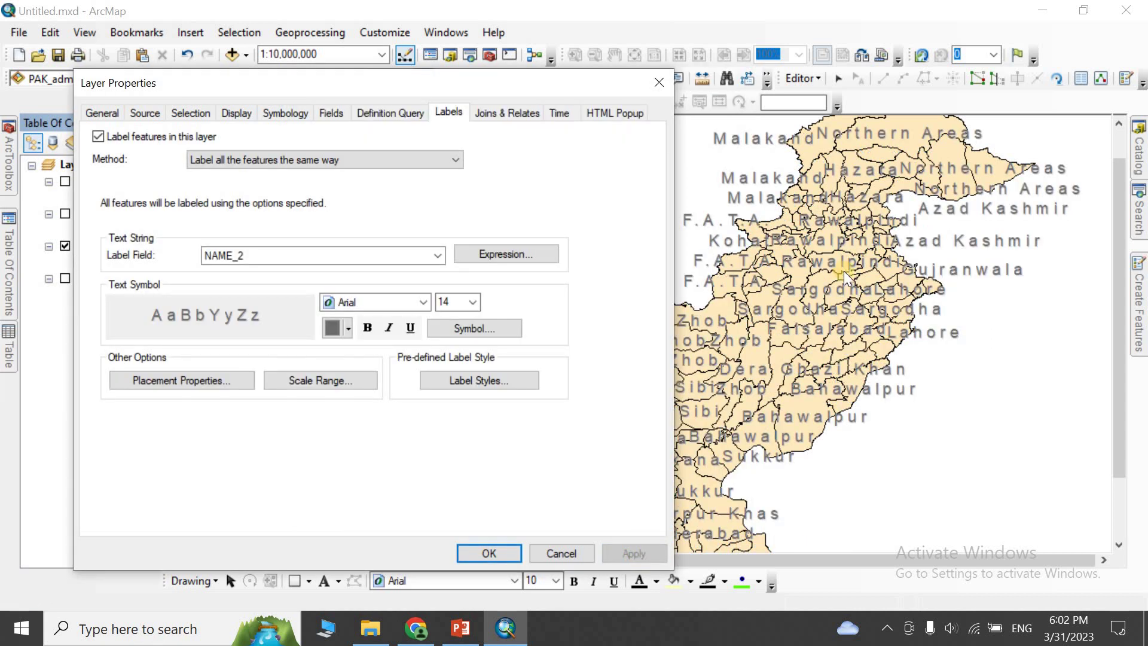
View the PAK_adm3 symbology settings, then accept and close the layer properties
{"action": "left_click", "coordinate": [481, 552]}
{"action": "left_click", "coordinate": [276, 111]}
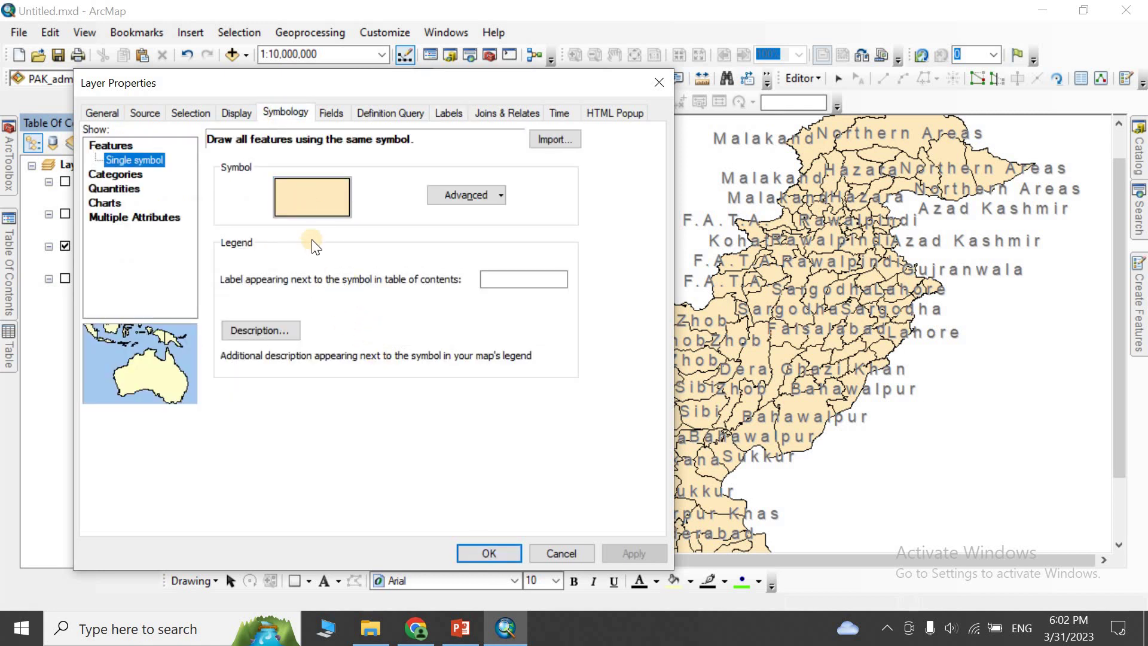
{"action": "left_click", "coordinate": [481, 554]}
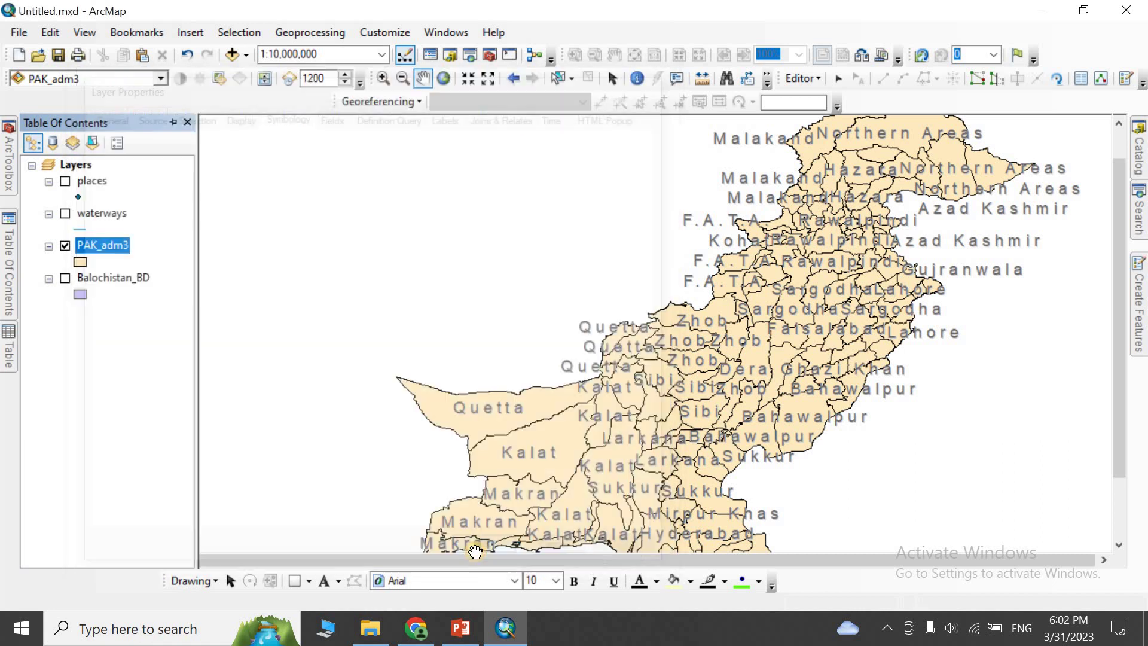